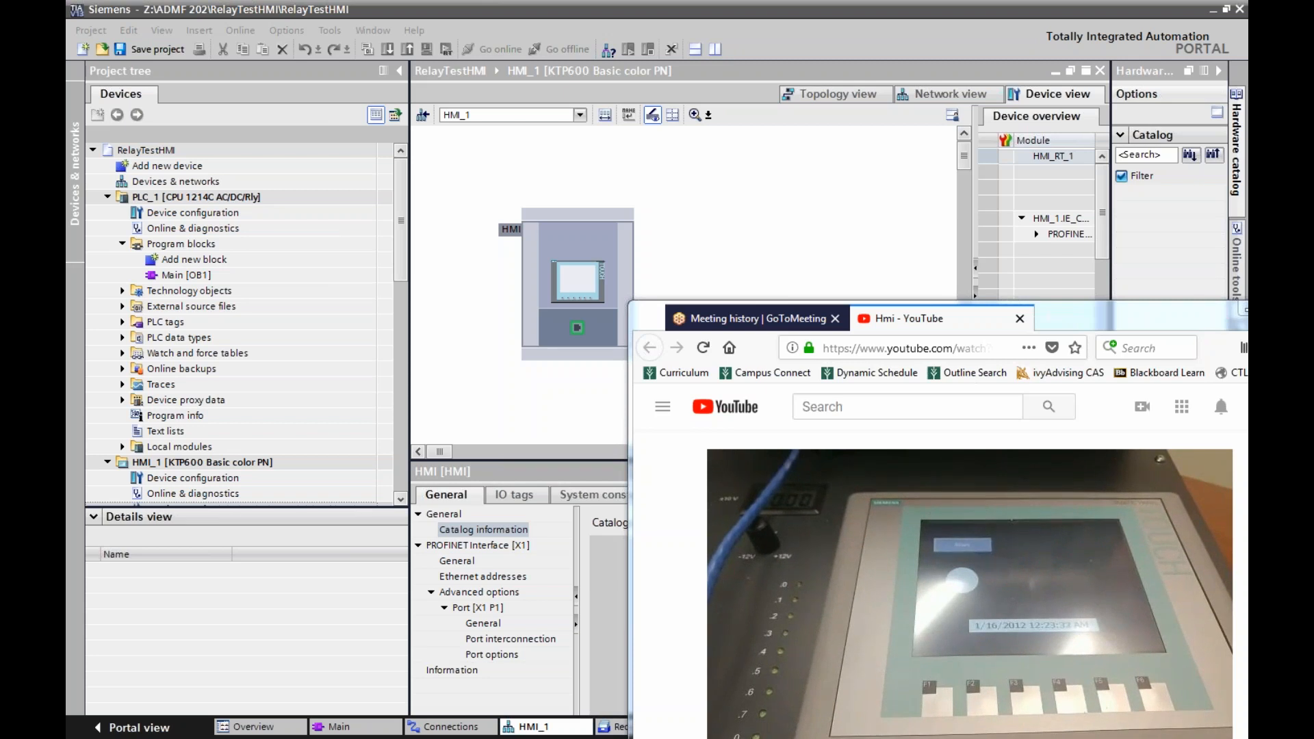
# - Get the browser window out of the way and open the Main [OB1] program block of PLC_1
pyautogui.moveTo(1195, 319); pyautogui.dragTo(1153, 318)
pyautogui.click(1206, 310)
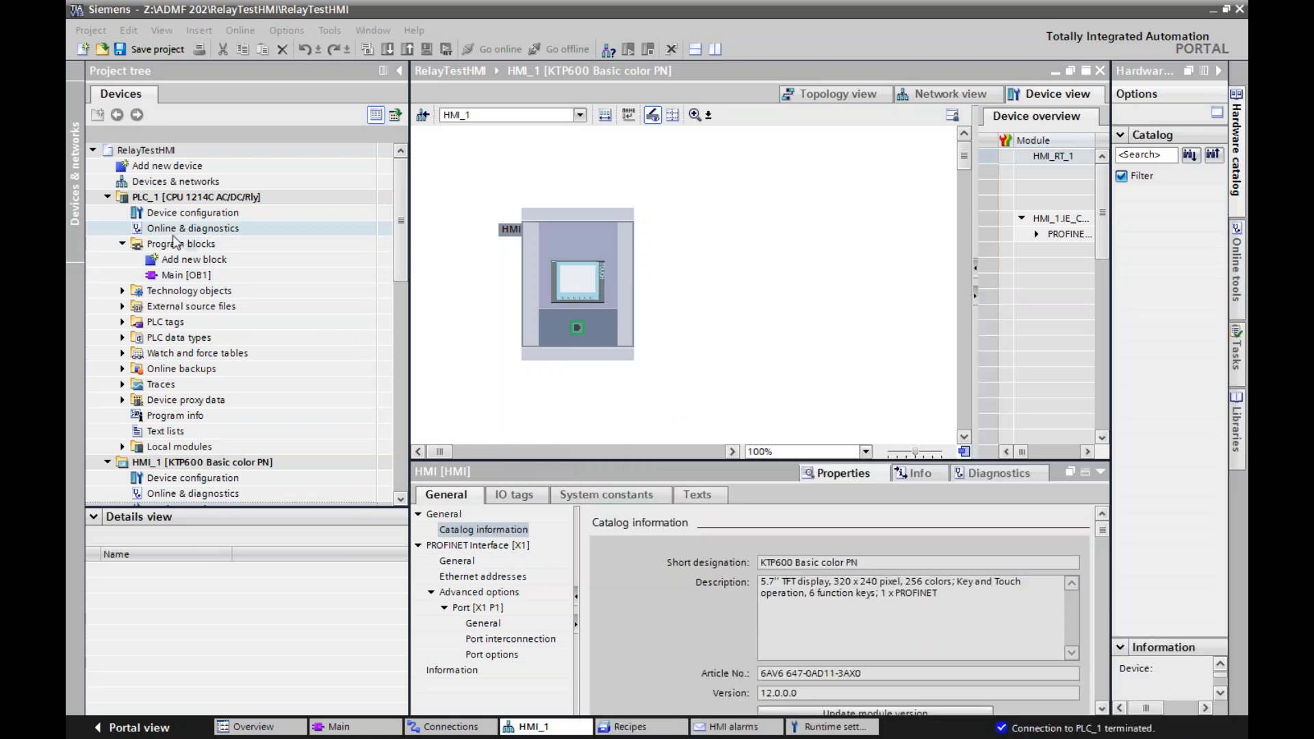
pyautogui.click(172, 277)
pyautogui.doubleClick(172, 278)
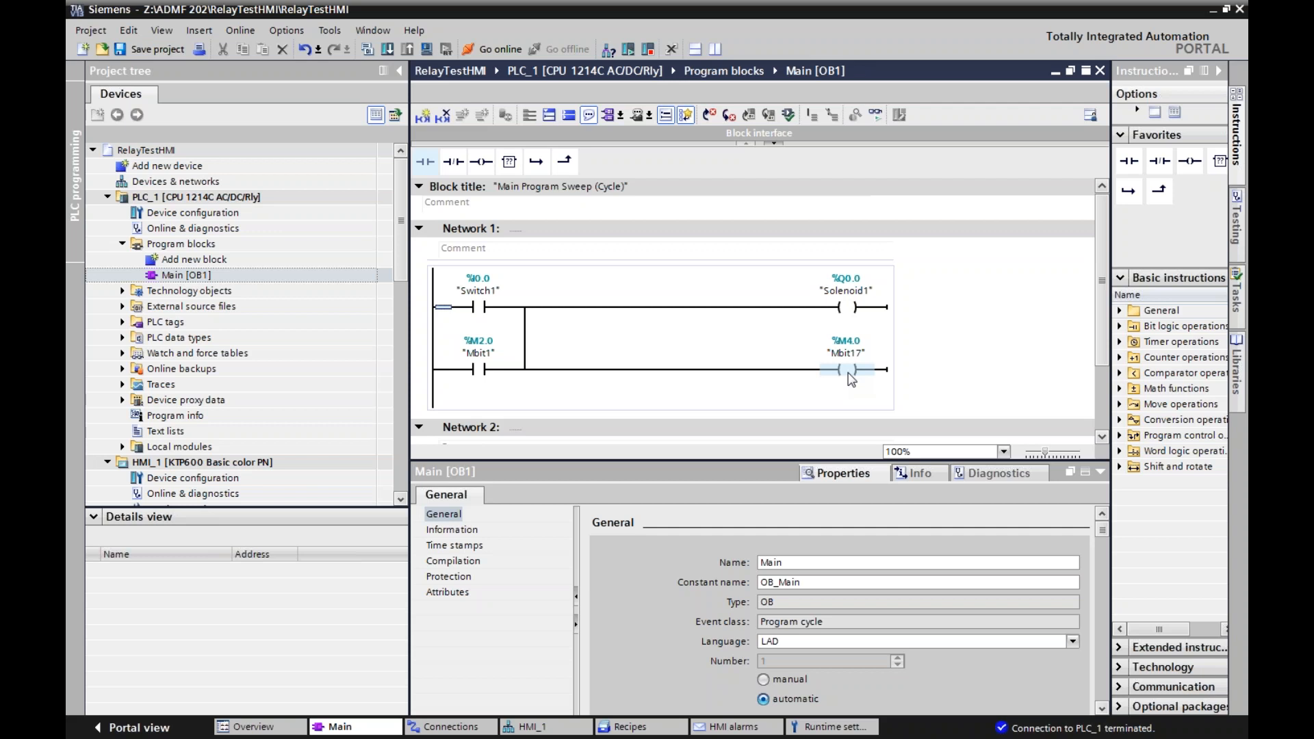
# - Delete the existing HMI_1 [KTP600 Basic color PN] device from the project, including its contents
pyautogui.moveTo(401, 262); pyautogui.dragTo(398, 325)
pyautogui.rightClick(214, 293)
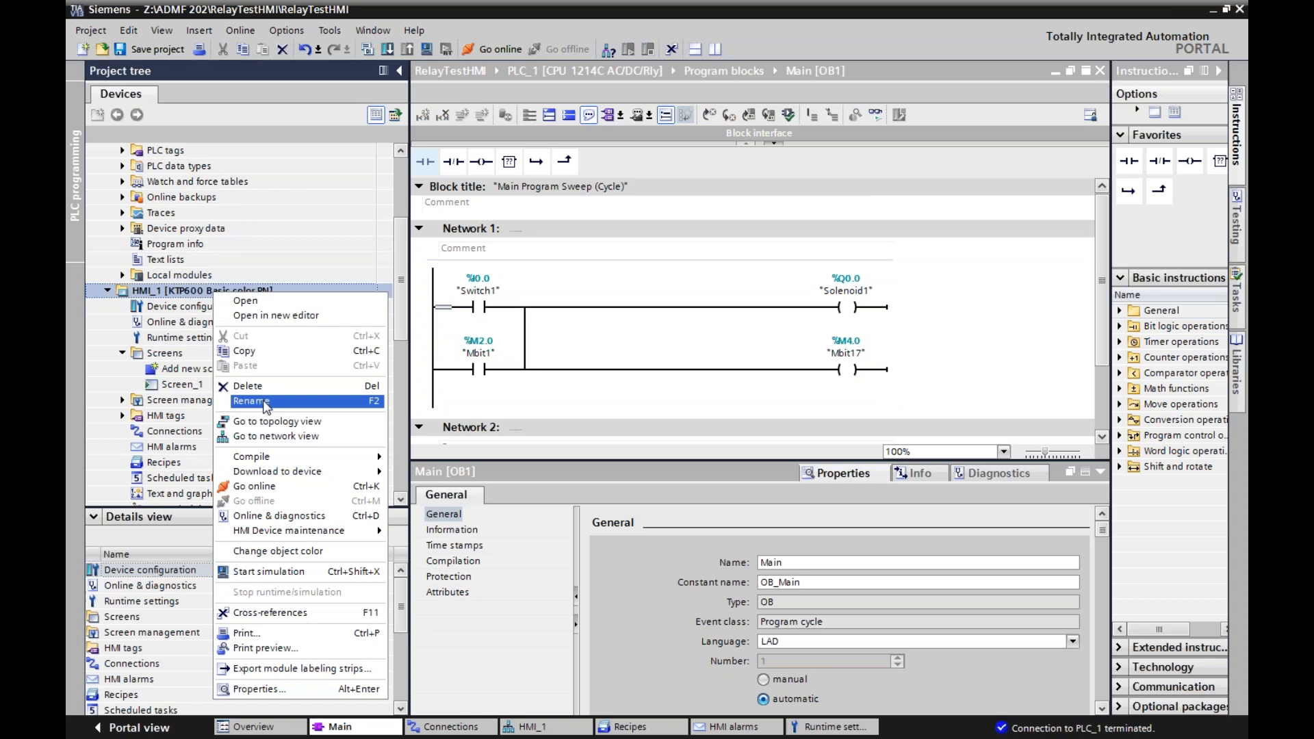
pyautogui.click(247, 385)
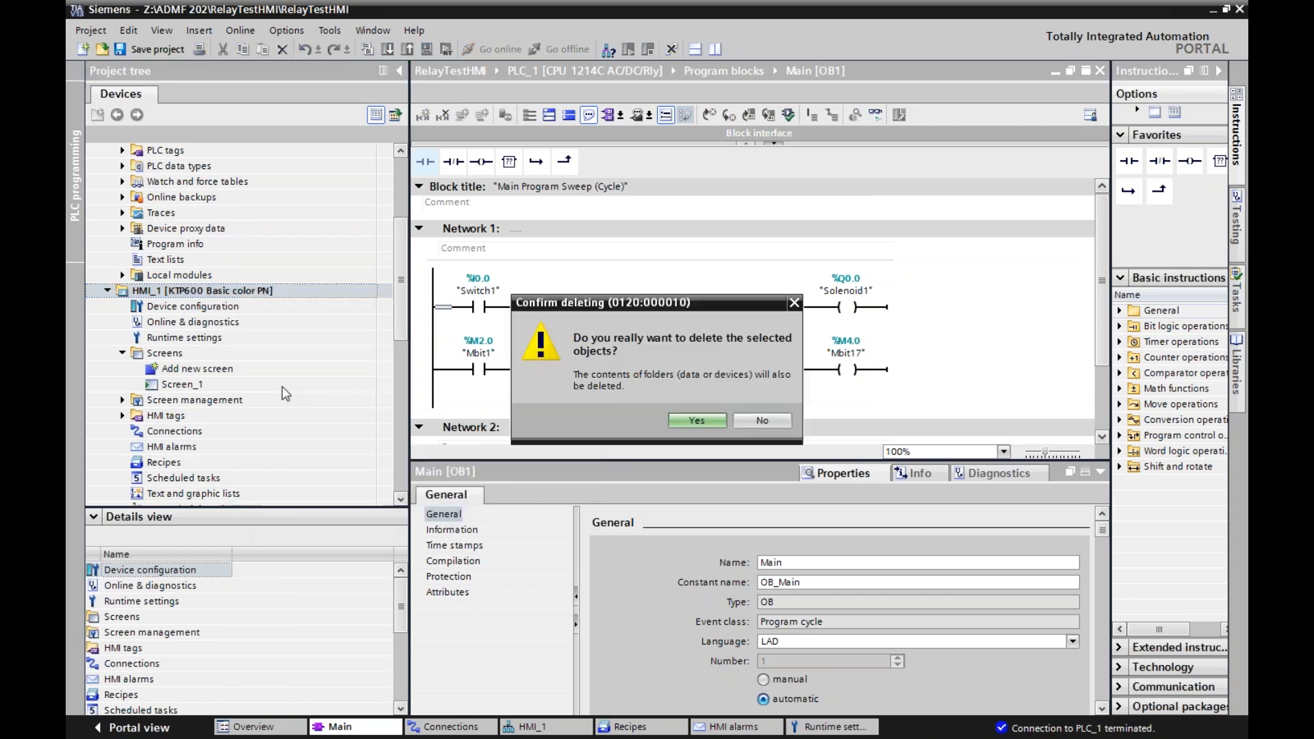
pyautogui.click(695, 421)
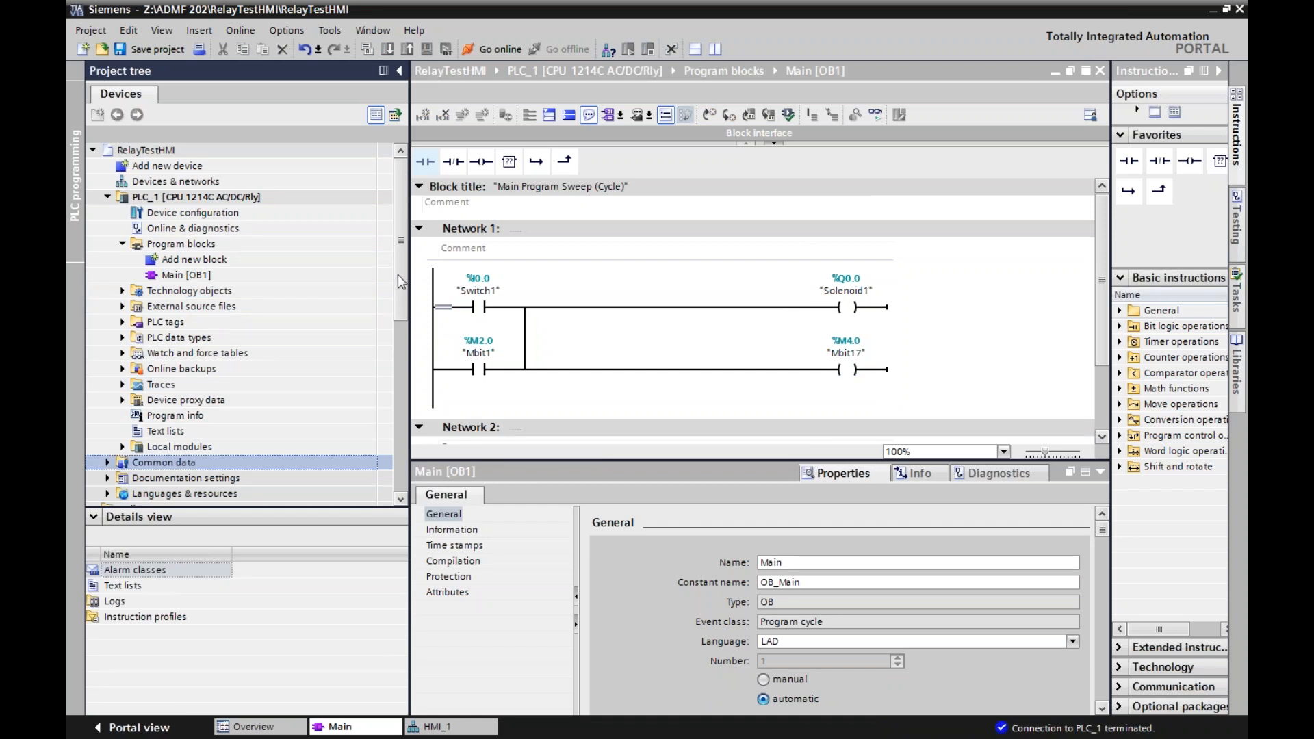
pyautogui.moveTo(398, 275); pyautogui.dragTo(406, 198)
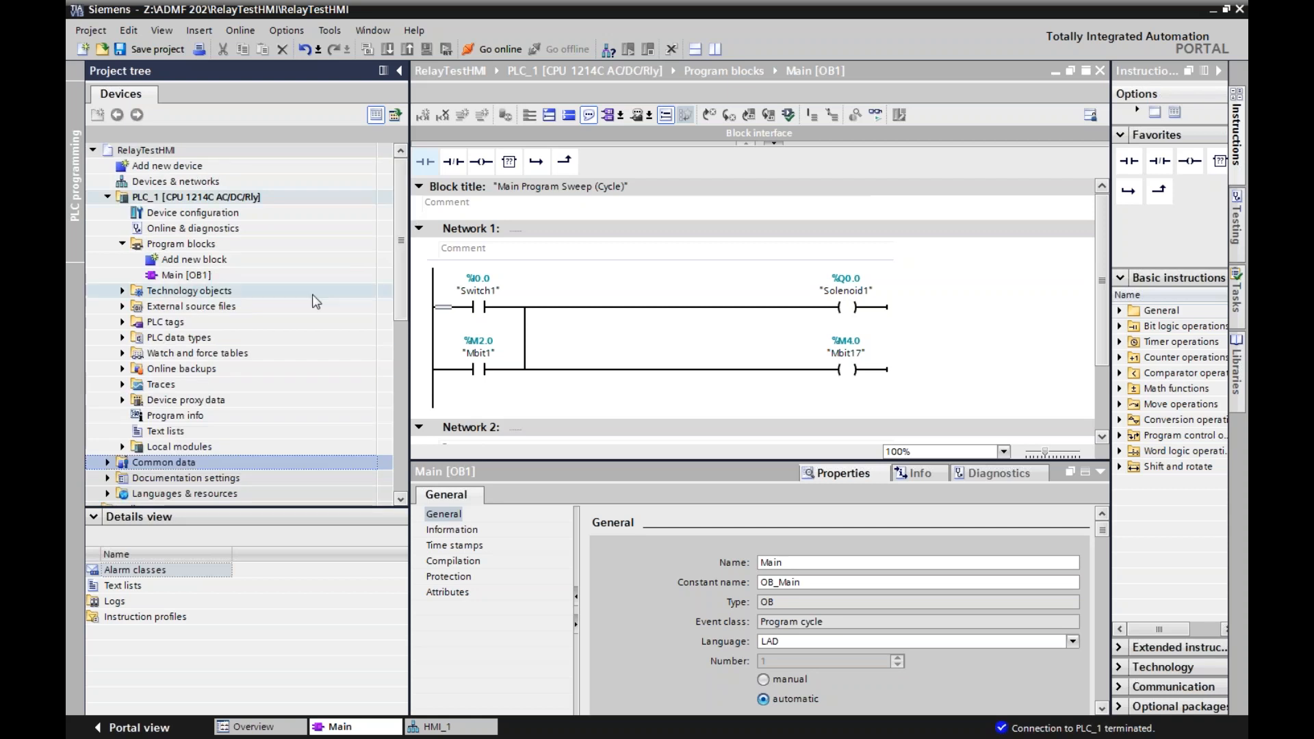
# - From the portal view's Visualization section, add a 6" KTP600 Basic HMI device, article 6AV6 647-0AD11-3AX0, version 12.0.0.0
pyautogui.click(129, 726)
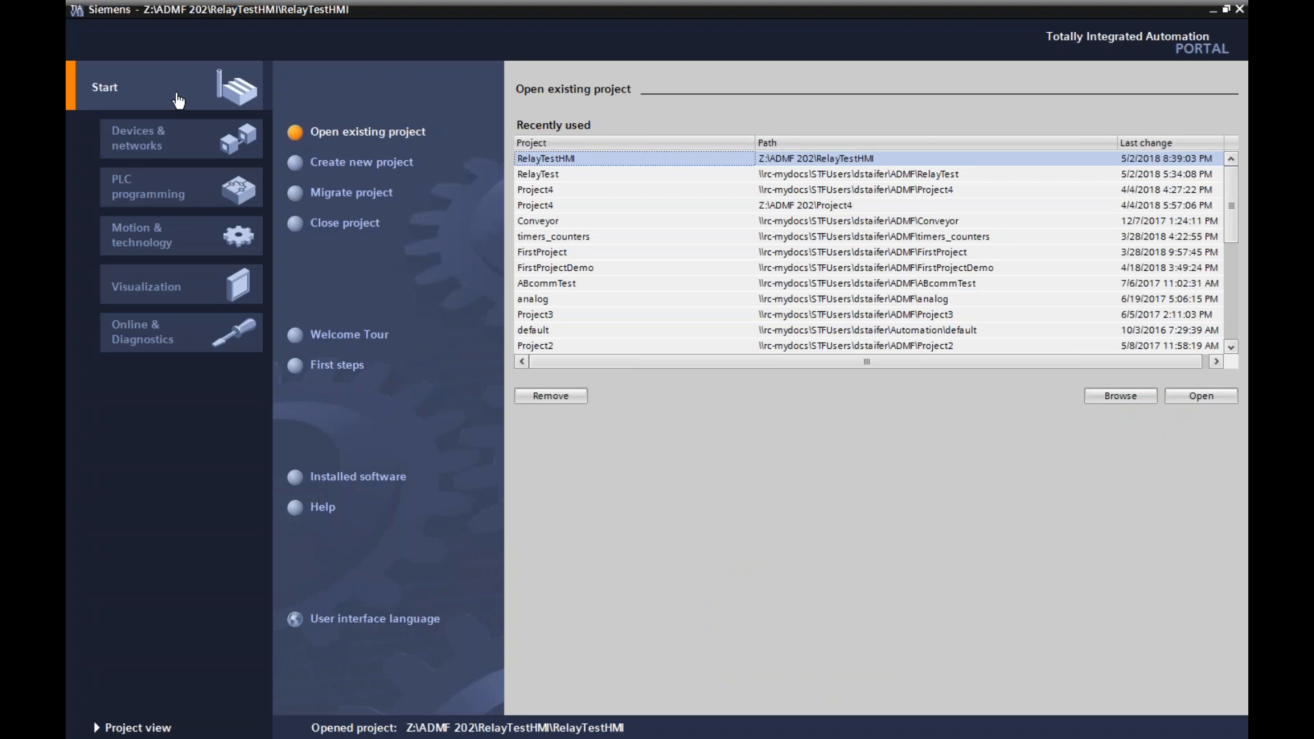
pyautogui.click(182, 134)
pyautogui.click(198, 195)
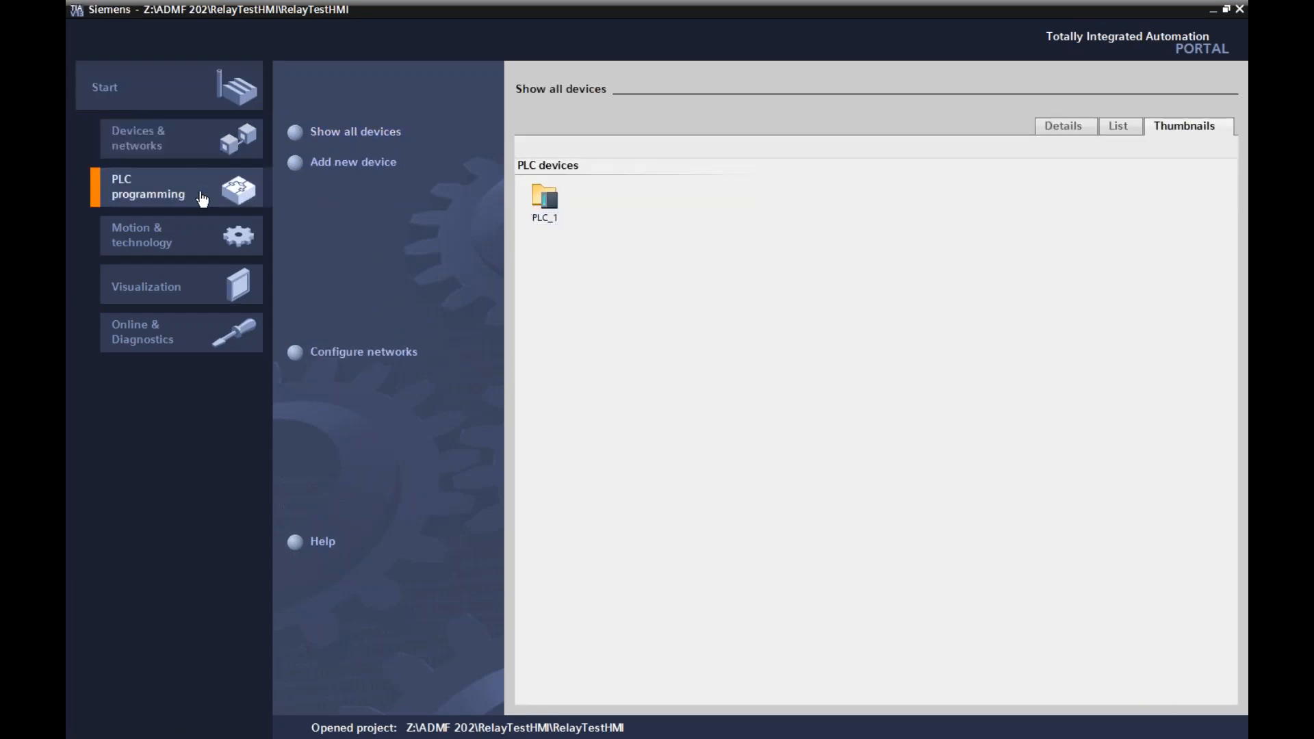
pyautogui.click(171, 286)
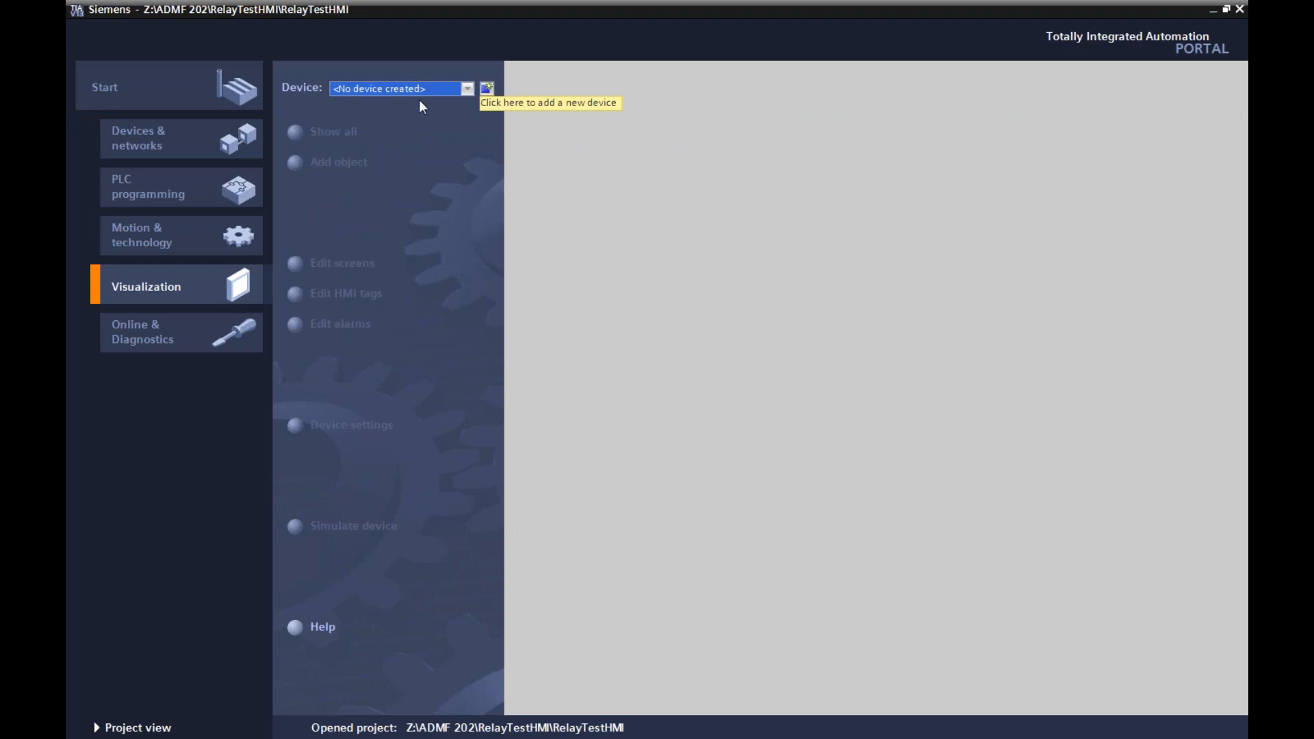
pyautogui.click(487, 89)
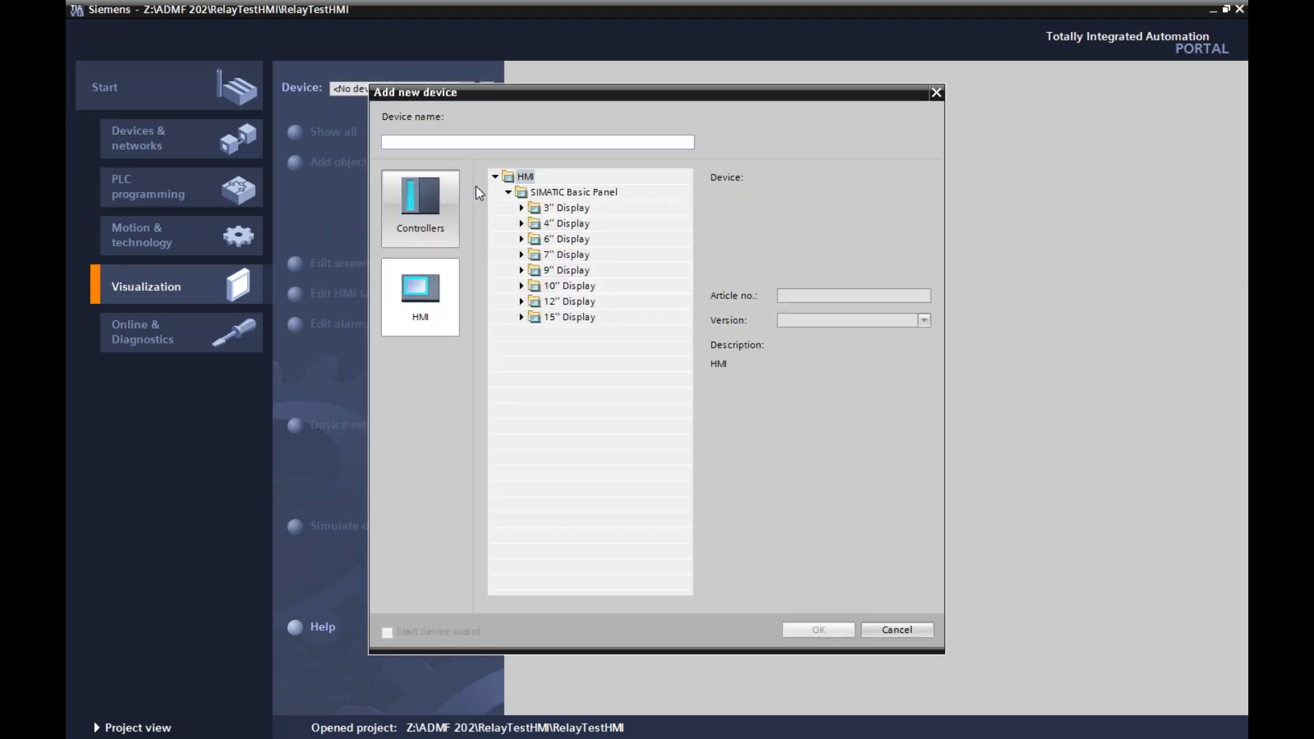
pyautogui.click(521, 239)
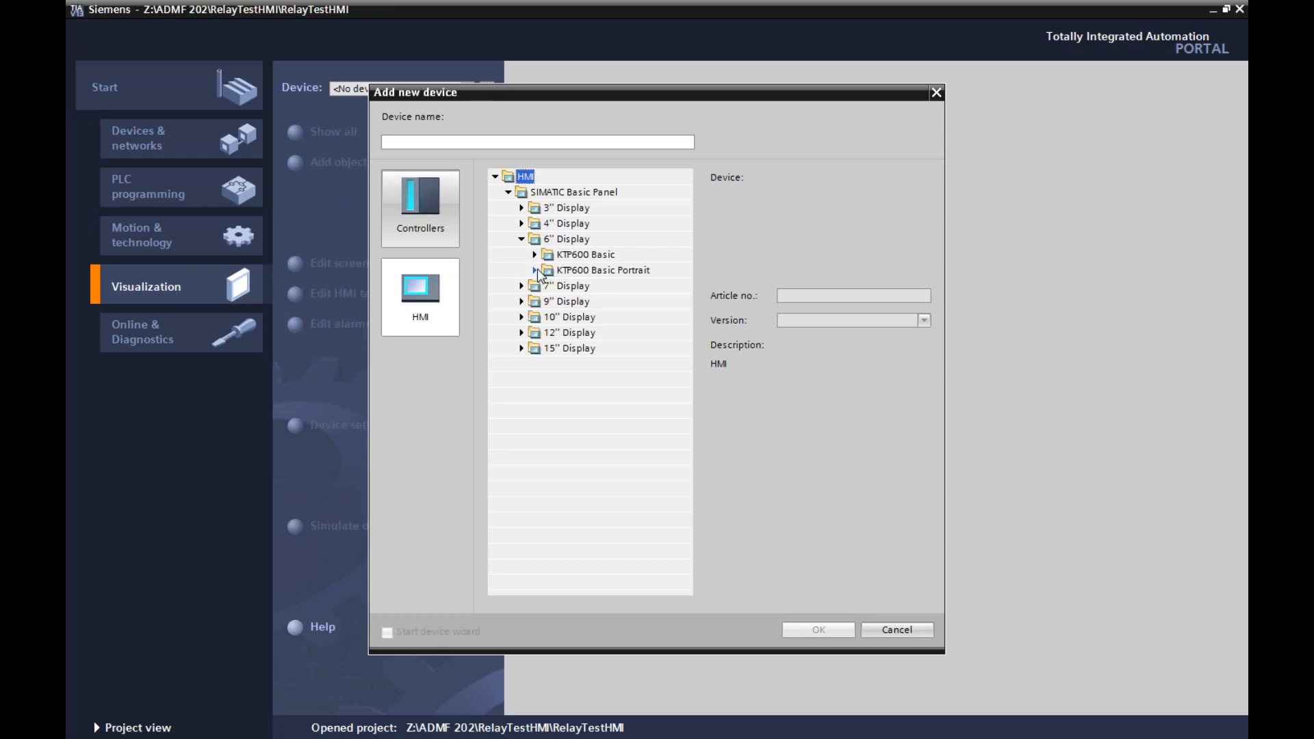
pyautogui.click(535, 254)
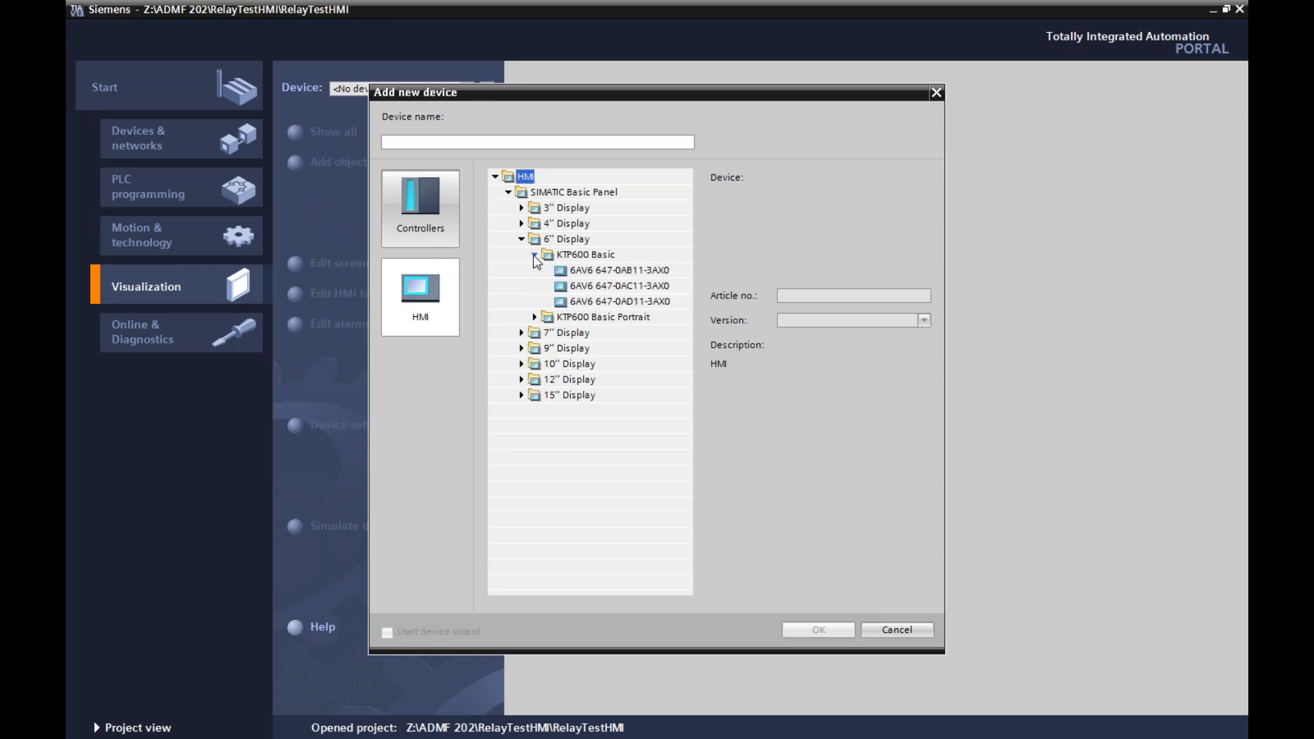
pyautogui.click(630, 301)
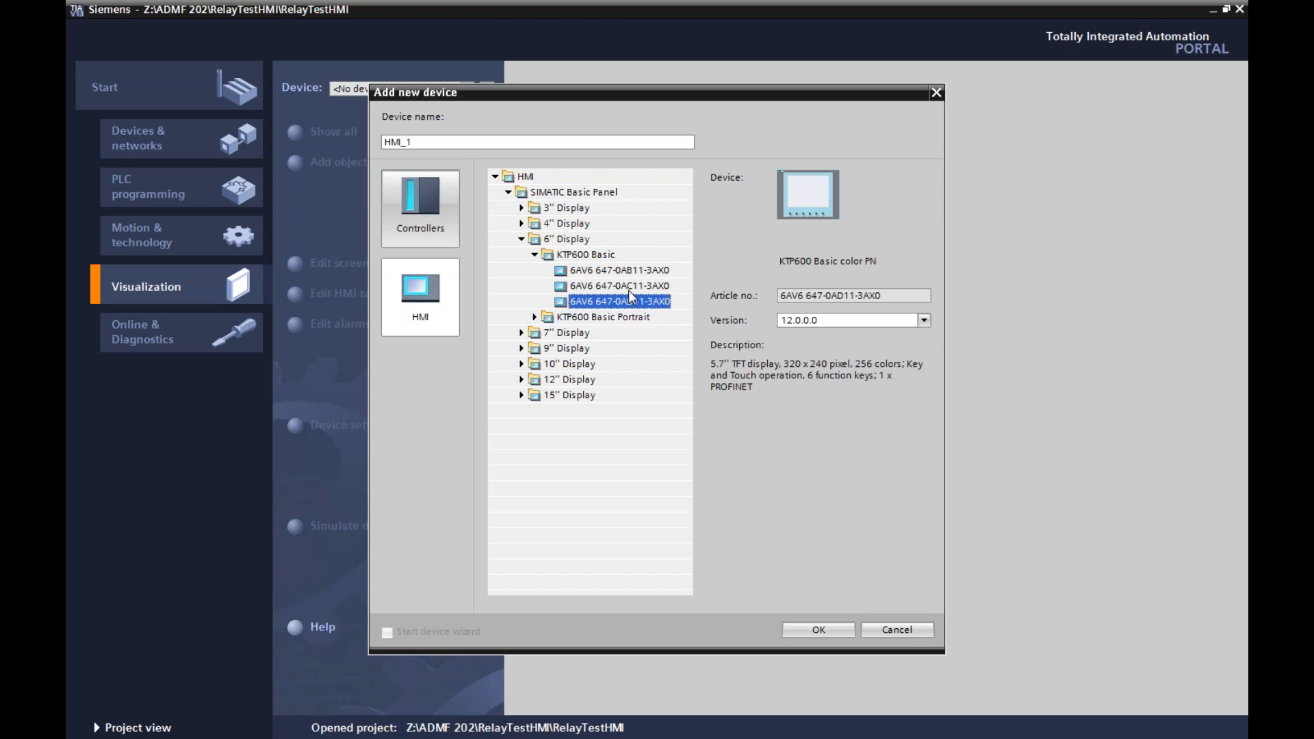
pyautogui.click(815, 320)
pyautogui.click(815, 326)
pyautogui.click(815, 632)
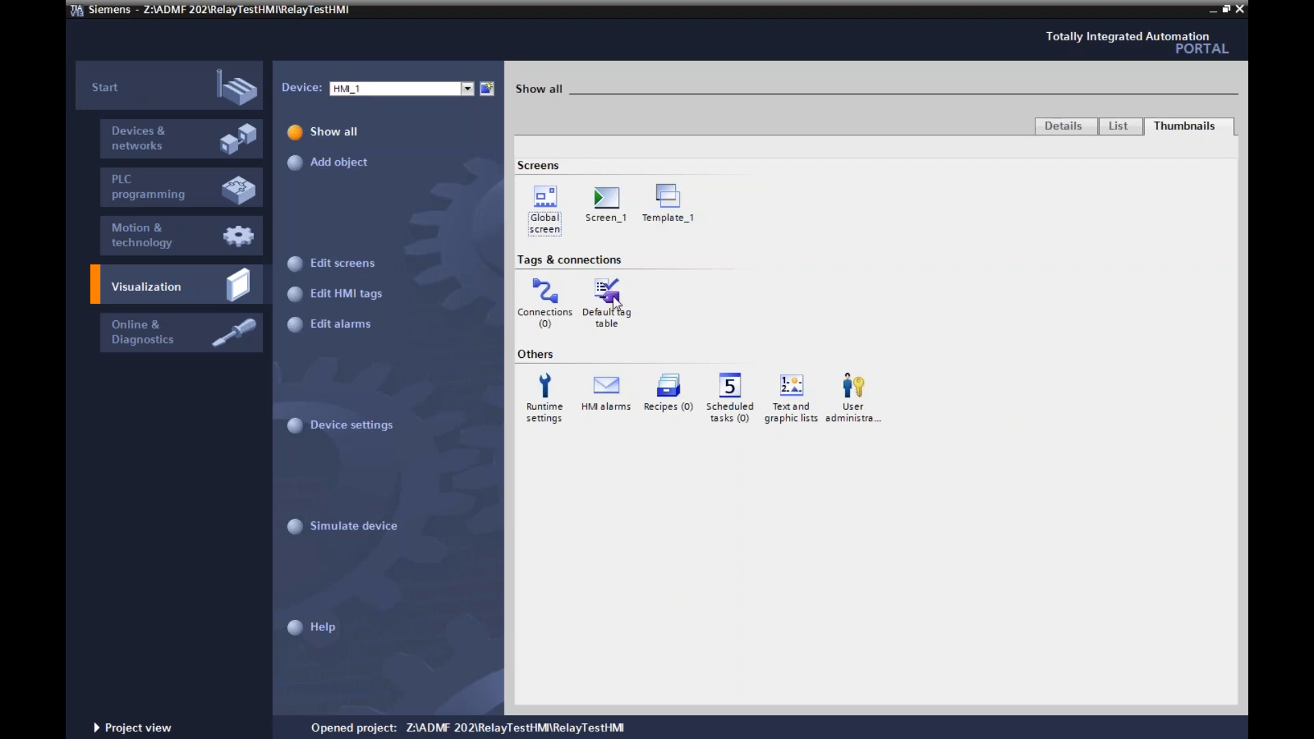
# - Add a new screen to the HMI_1 device from the portal view
pyautogui.click(345, 163)
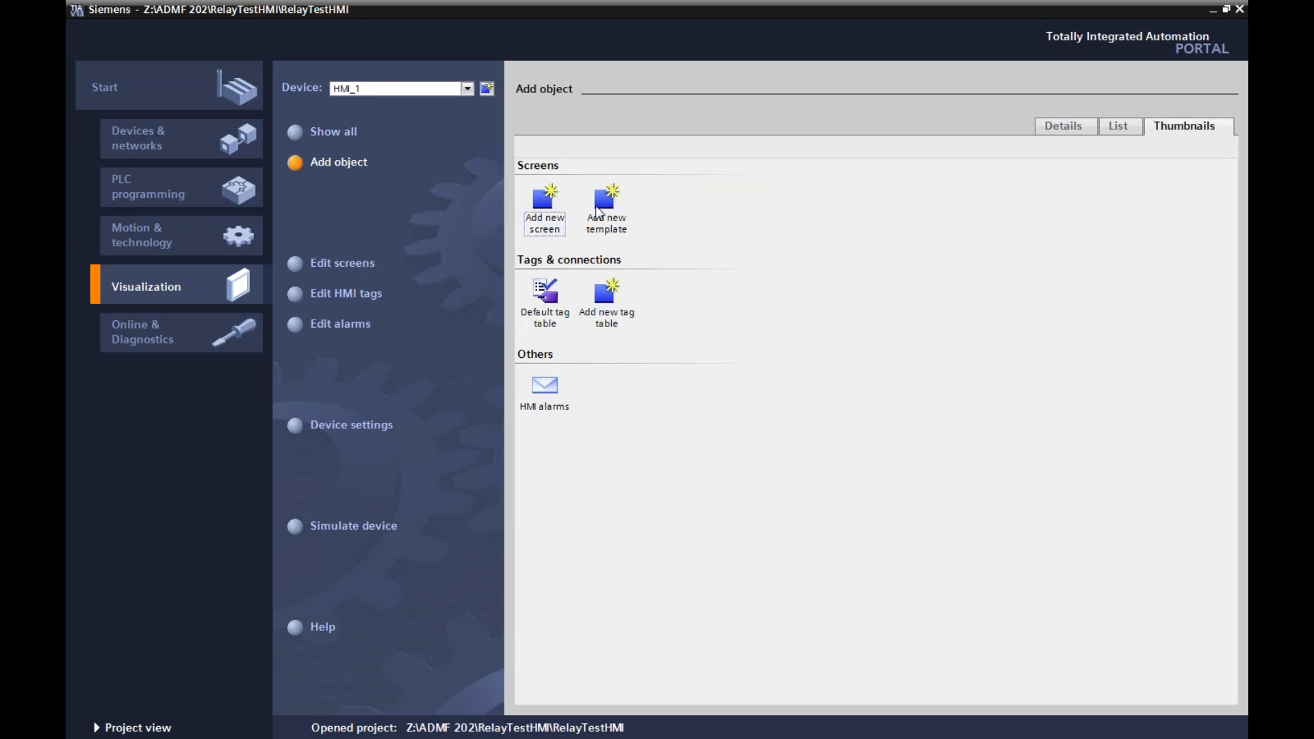
pyautogui.click(342, 263)
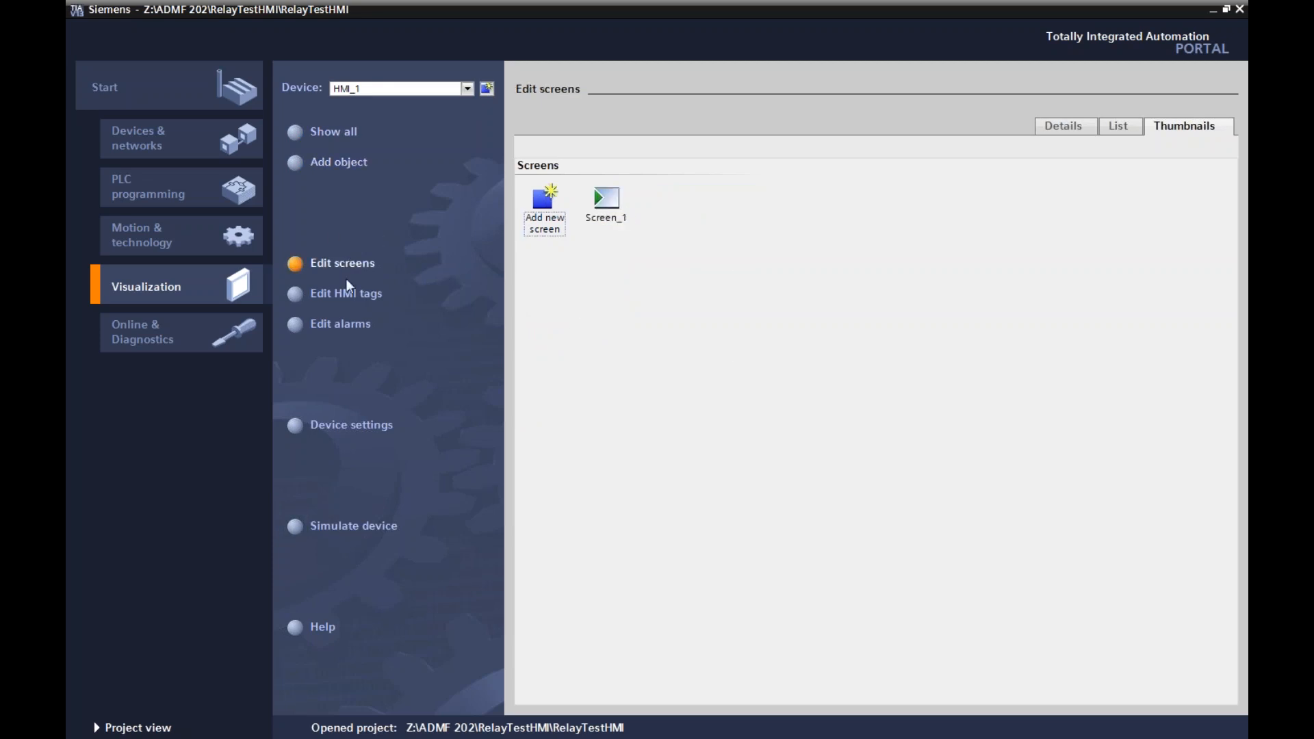
pyautogui.click(546, 214)
pyautogui.doubleClick(545, 212)
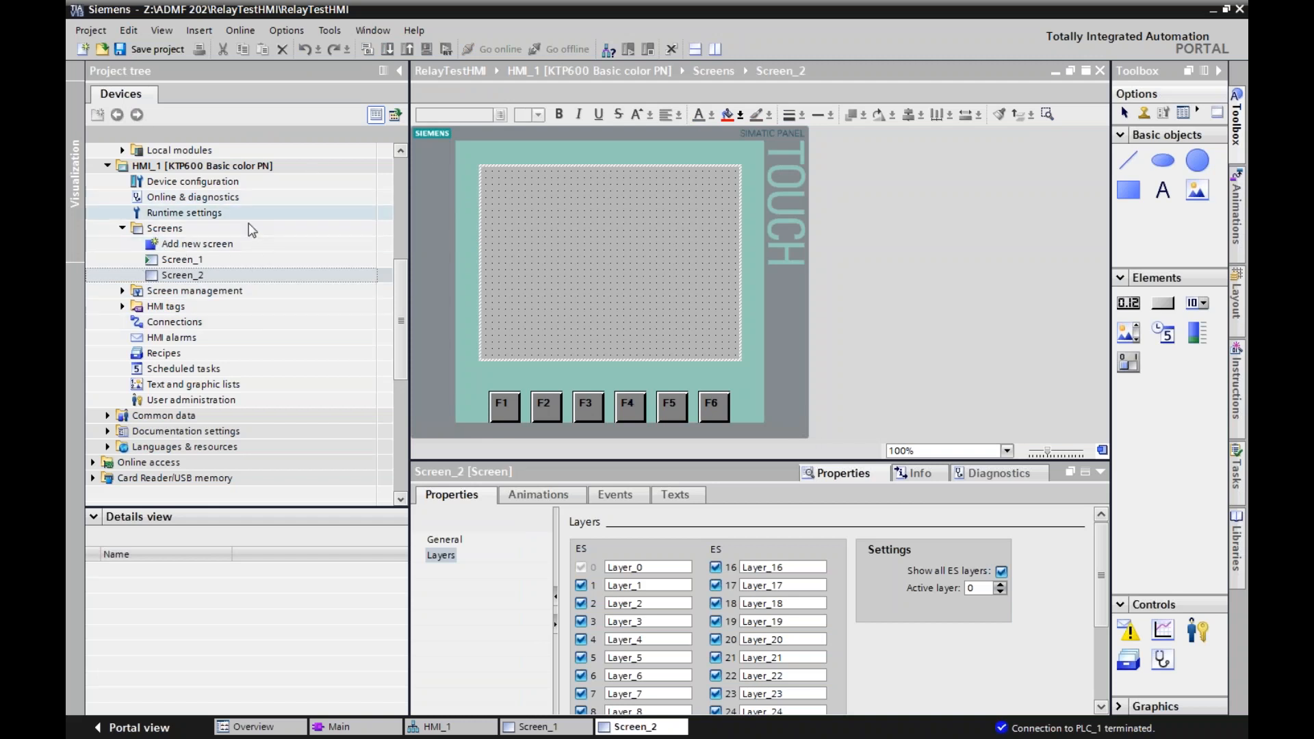
# - Delete the newly added HMI_1 device together with its screens from the project
pyautogui.rightClick(188, 169)
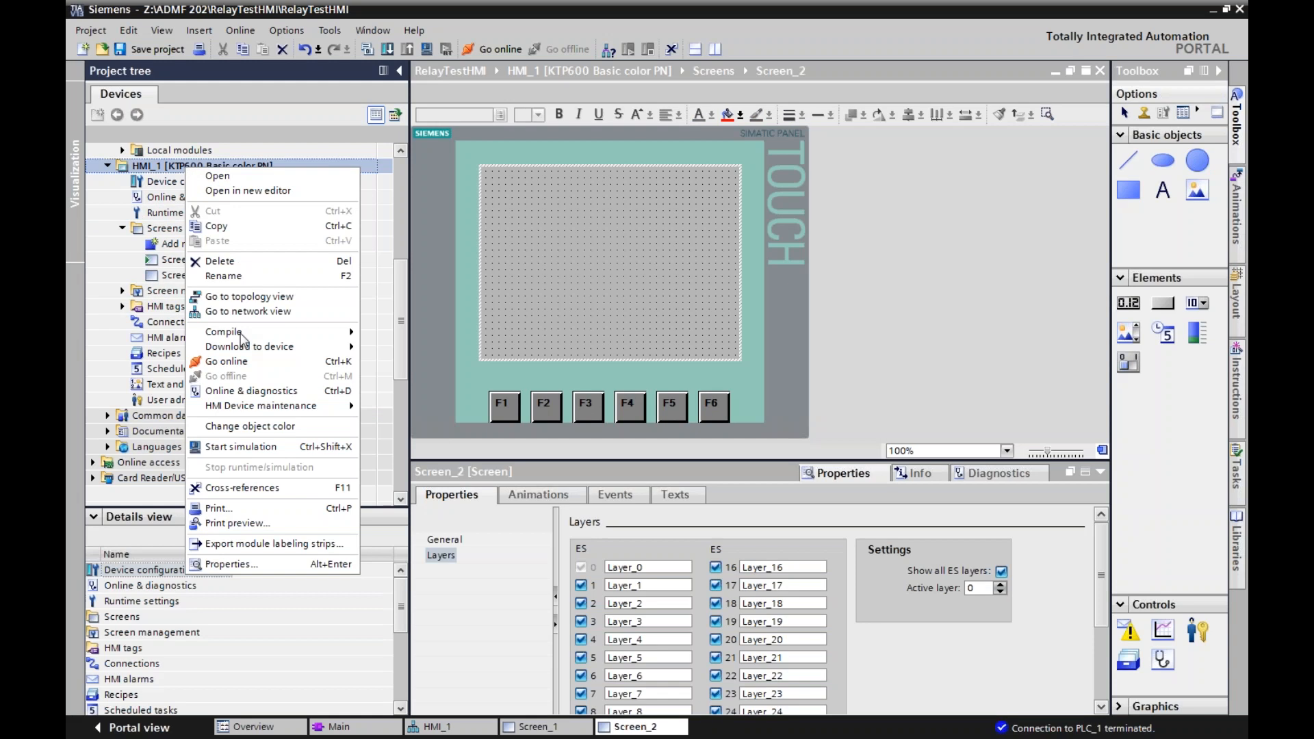
pyautogui.click(130, 727)
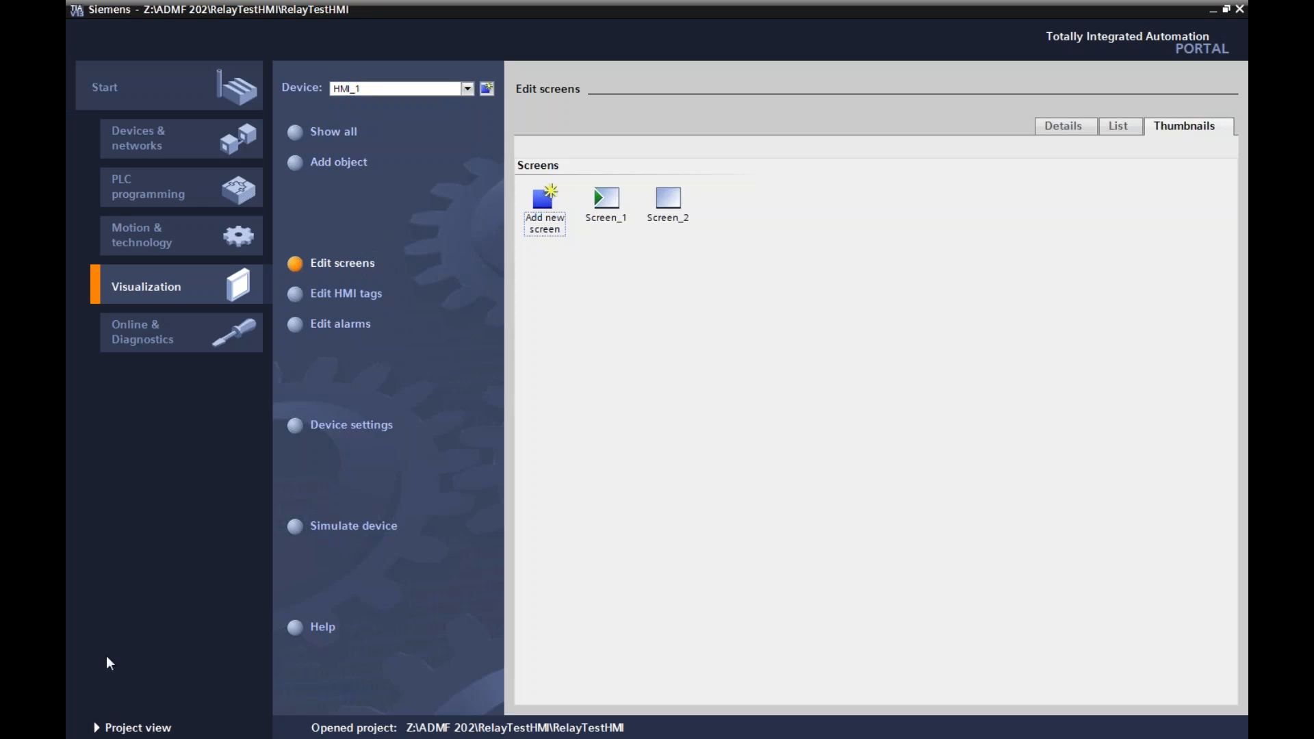
pyautogui.click(109, 727)
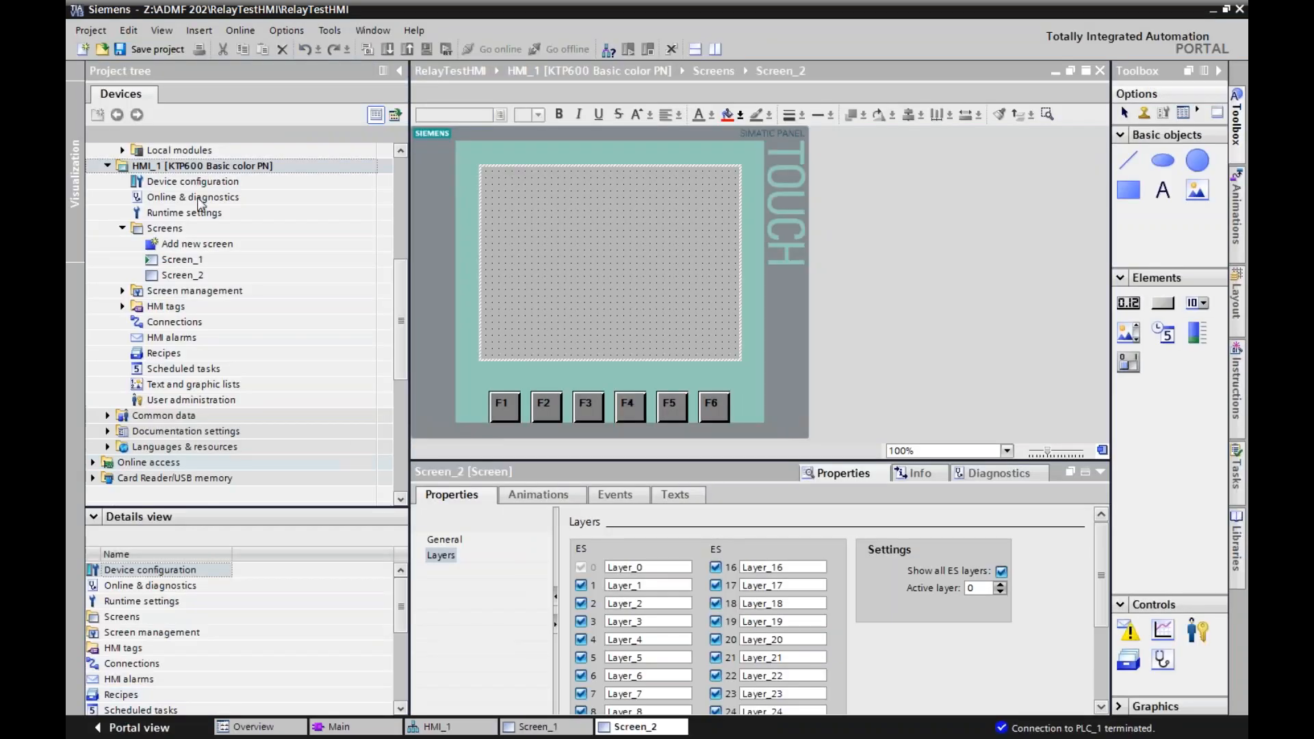
pyautogui.rightClick(200, 166)
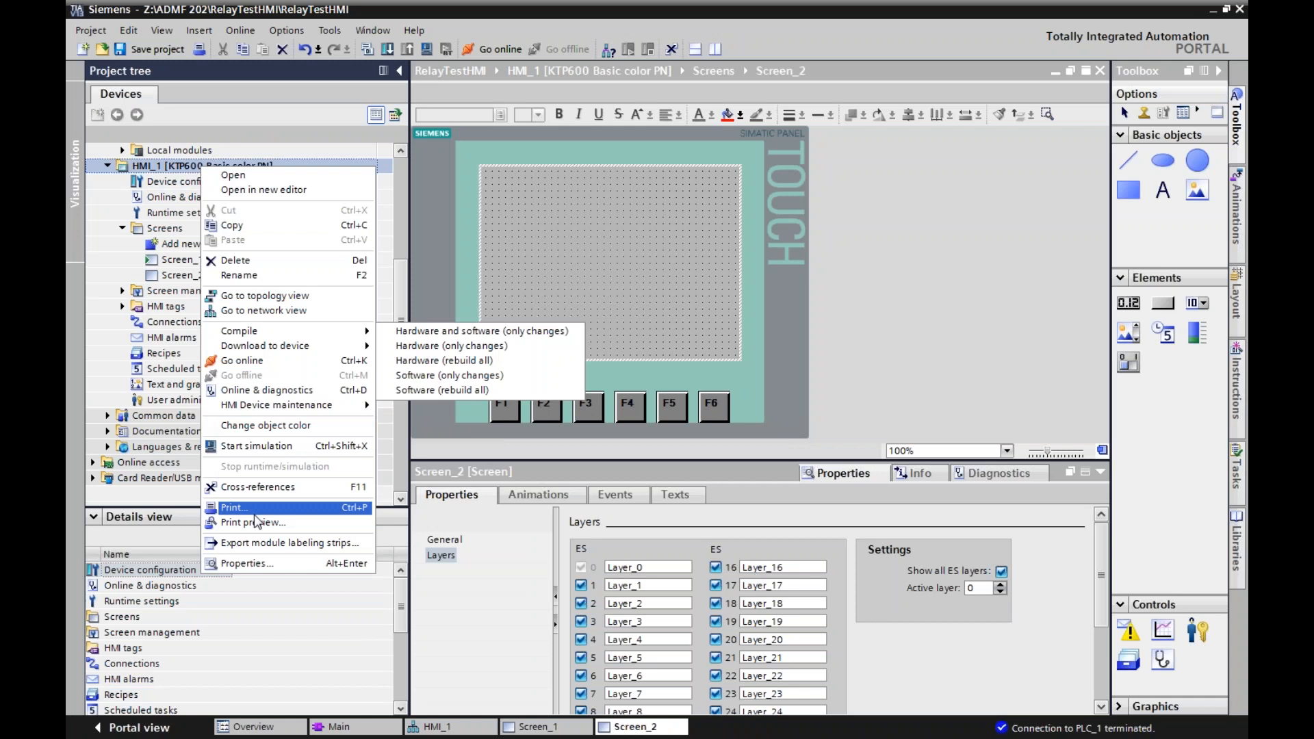
pyautogui.click(282, 262)
pyautogui.click(668, 420)
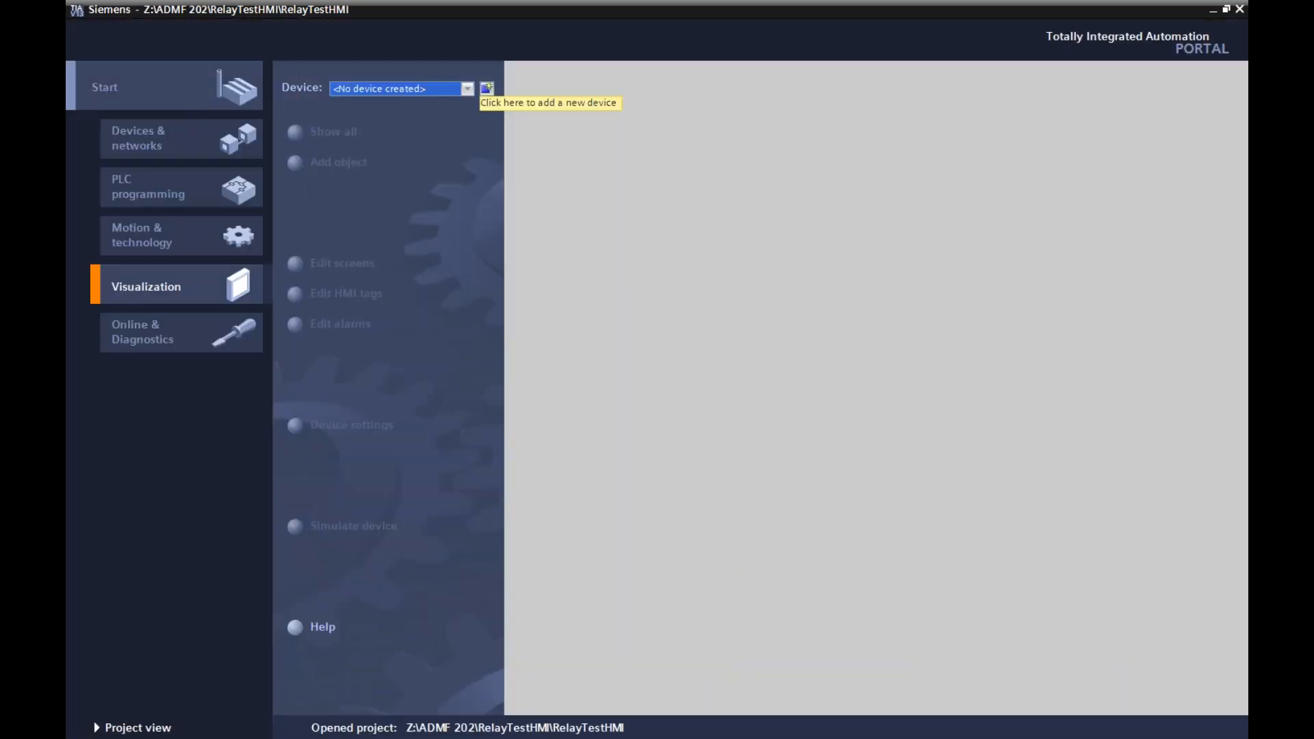
pyautogui.click(180, 103)
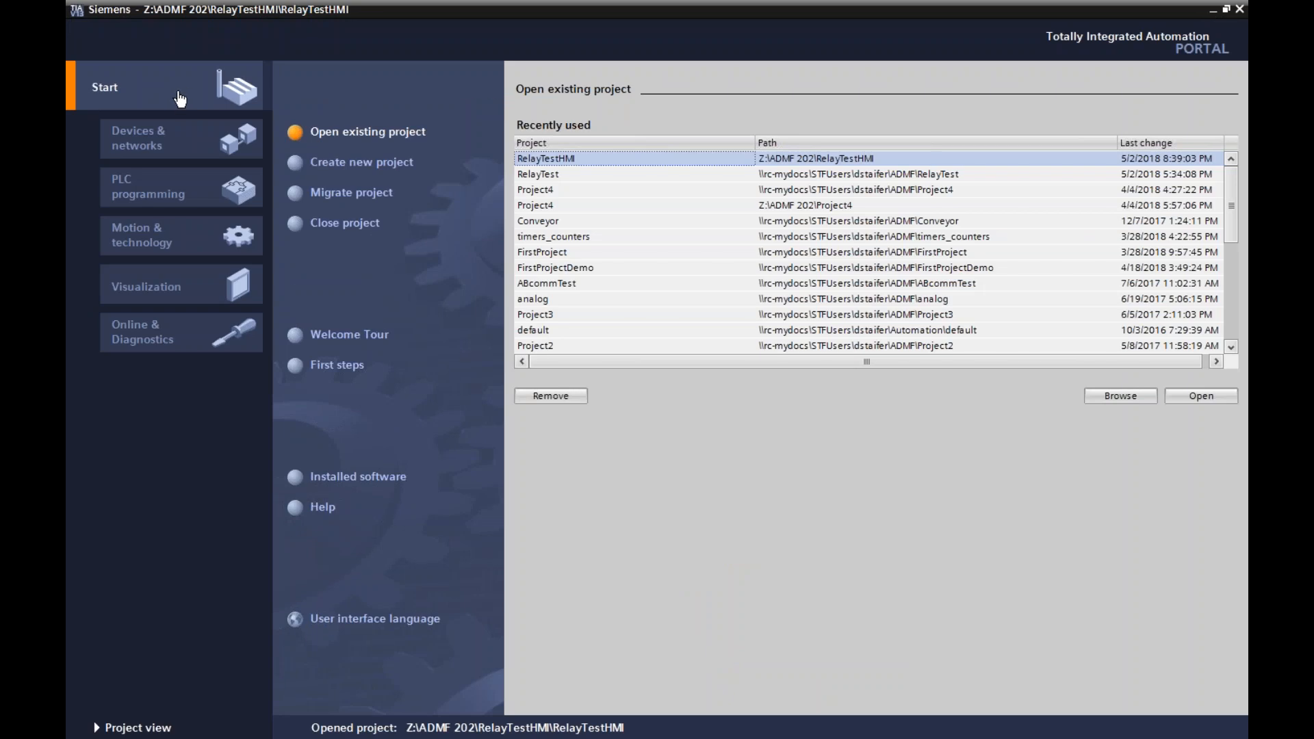
pyautogui.click(176, 293)
pyautogui.click(436, 89)
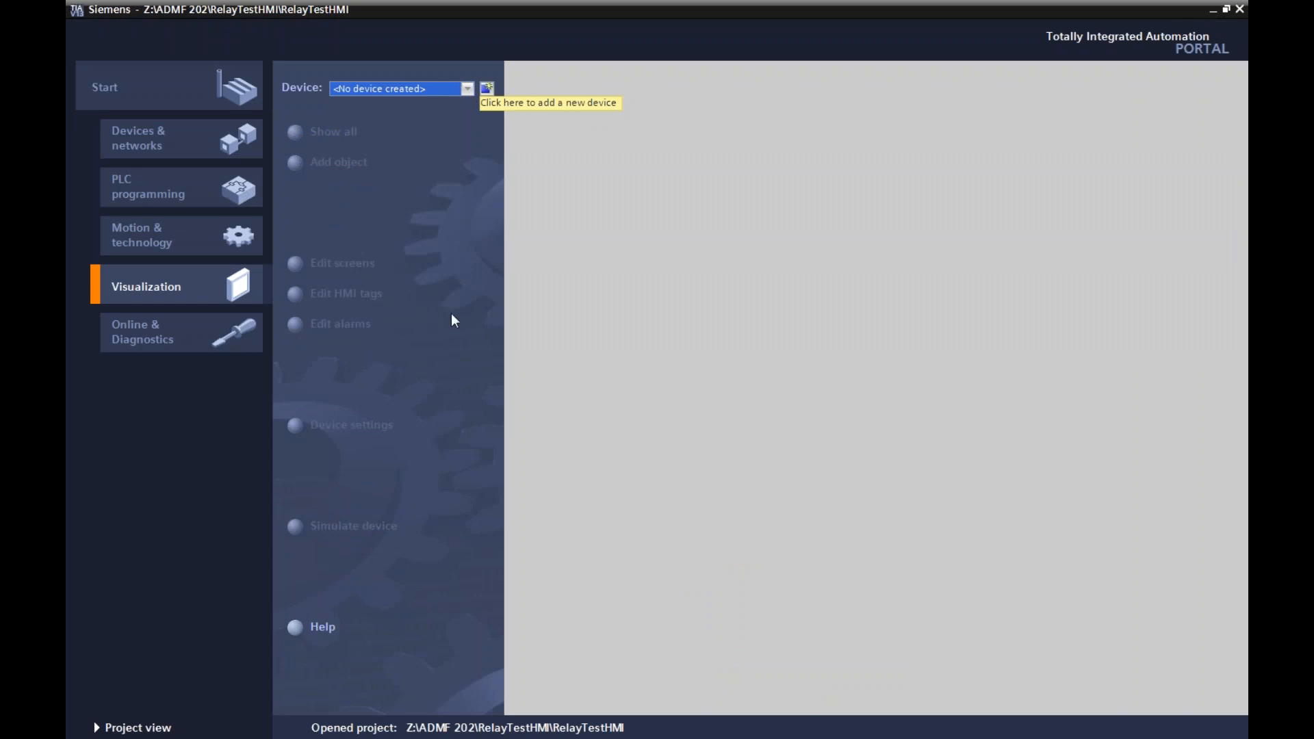
# - From the project view, add a 6" KTP600 Basic HMI device, article 6AV6 647-0AD11-3AX0, with the device wizard enabled
pyautogui.click(139, 726)
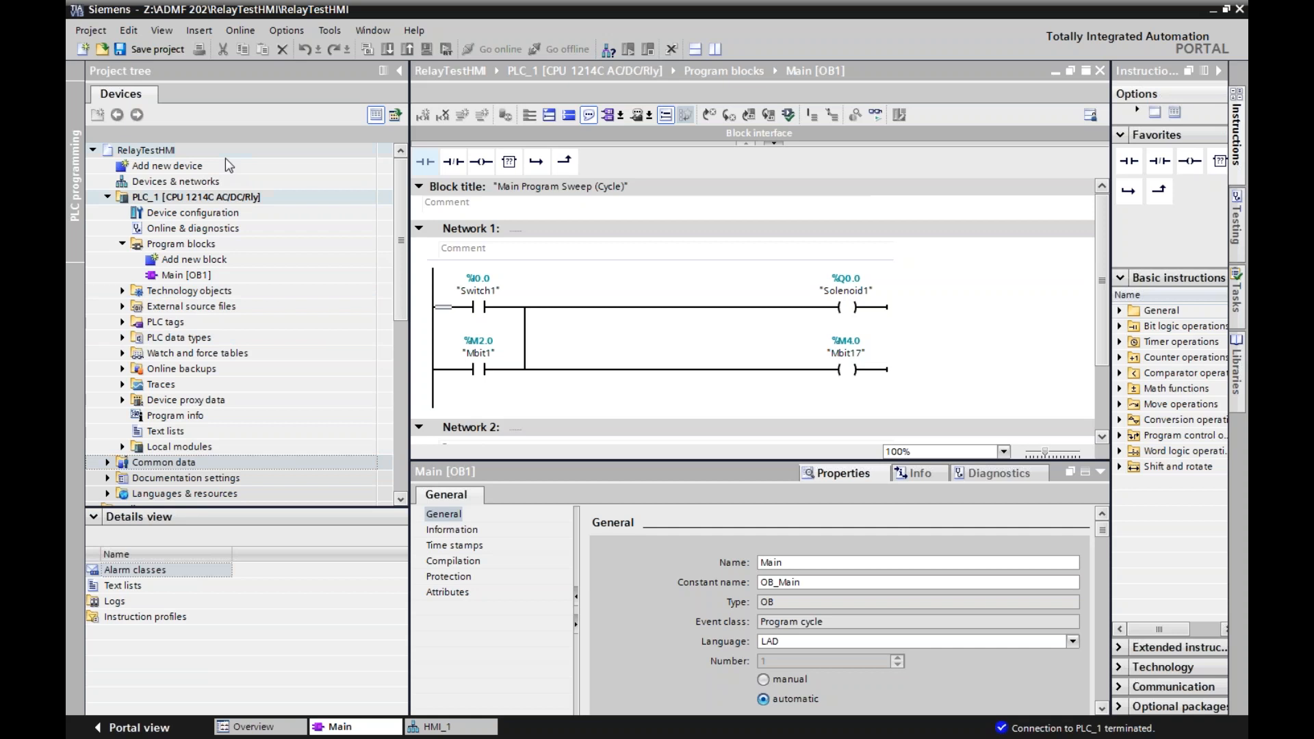
pyautogui.scroll(-3, 403, 281)
pyautogui.scroll(3, 402, 281)
pyautogui.click(175, 168)
pyautogui.doubleClick(176, 168)
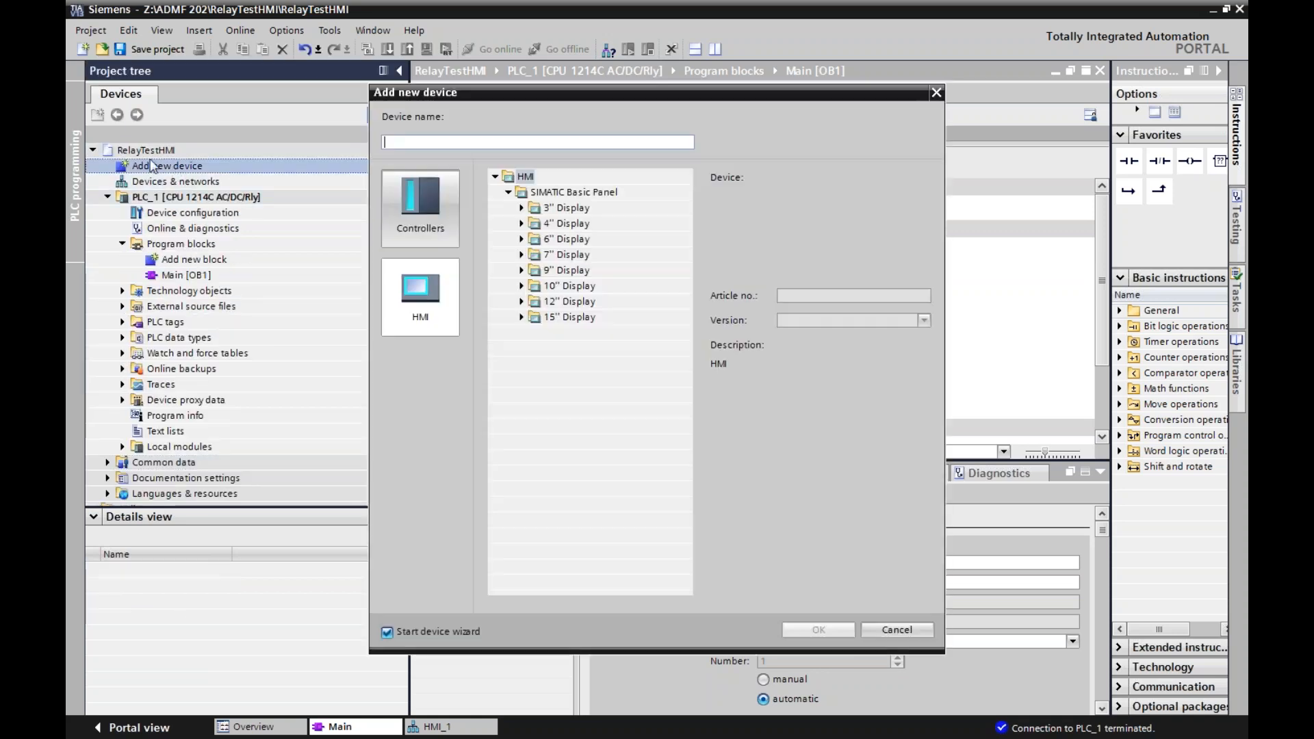
pyautogui.click(421, 307)
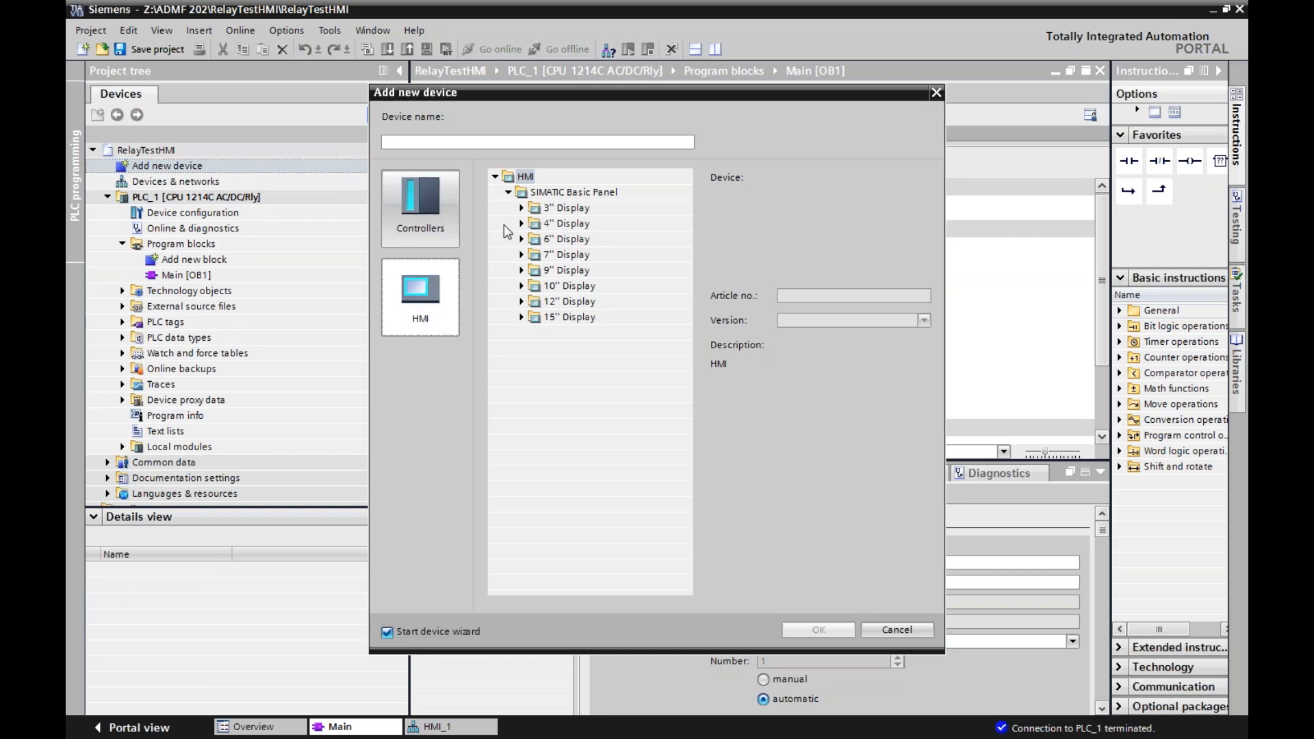
pyautogui.click(520, 239)
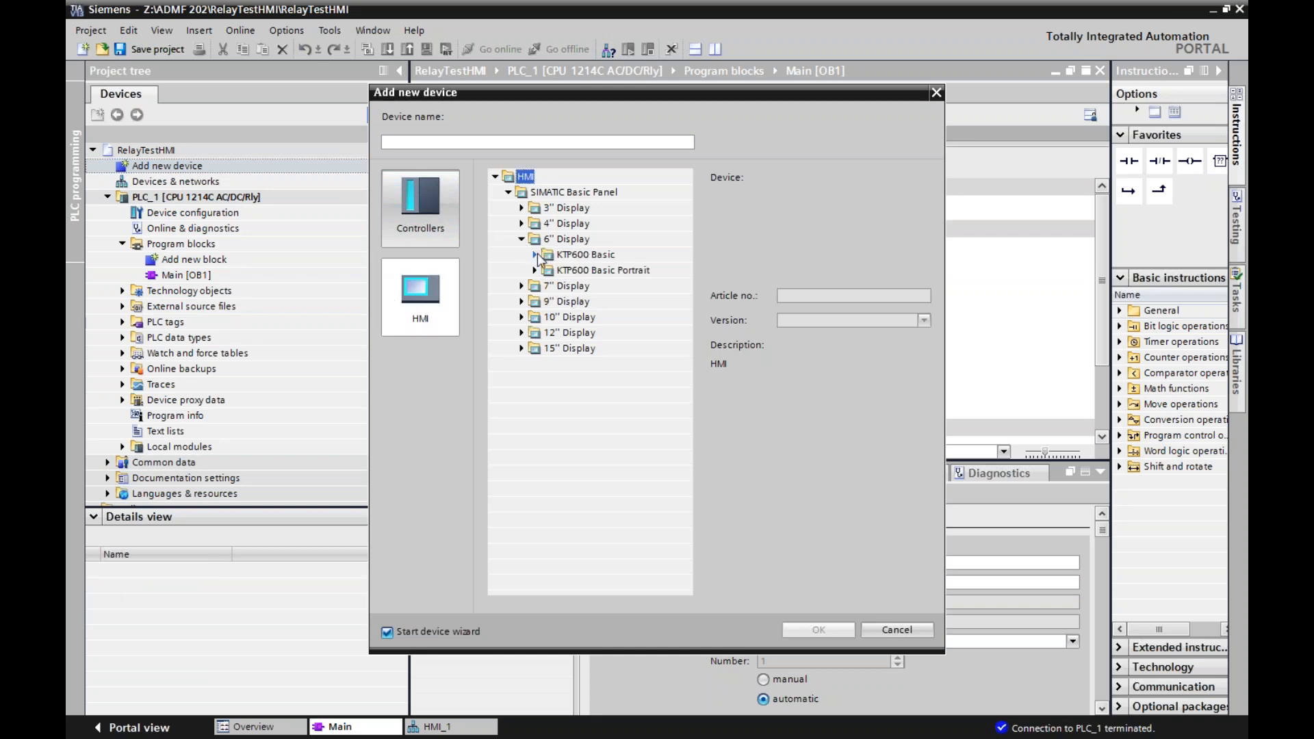
pyautogui.click(534, 255)
pyautogui.click(593, 301)
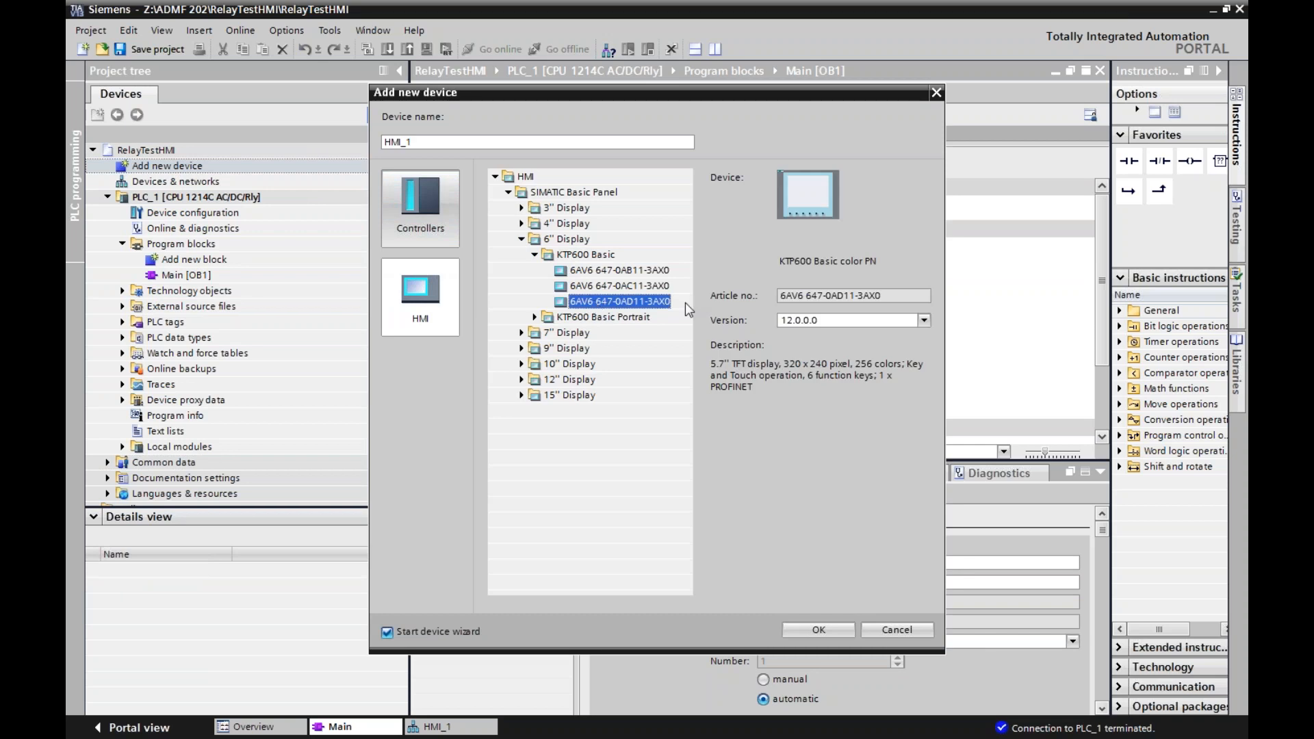
pyautogui.doubleClick(667, 301)
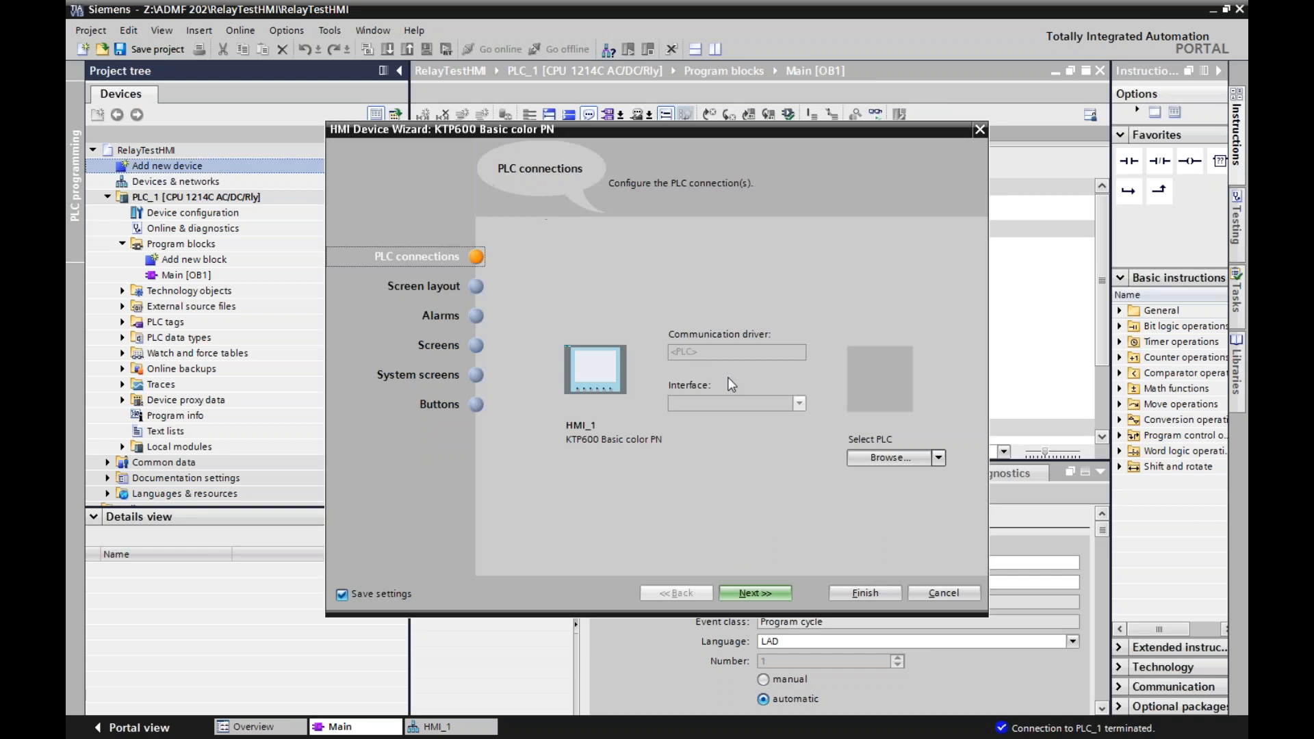
# - Select PLC_1 as the PLC connected to HMI_1 in the HMI Device Wizard
pyautogui.click(911, 465)
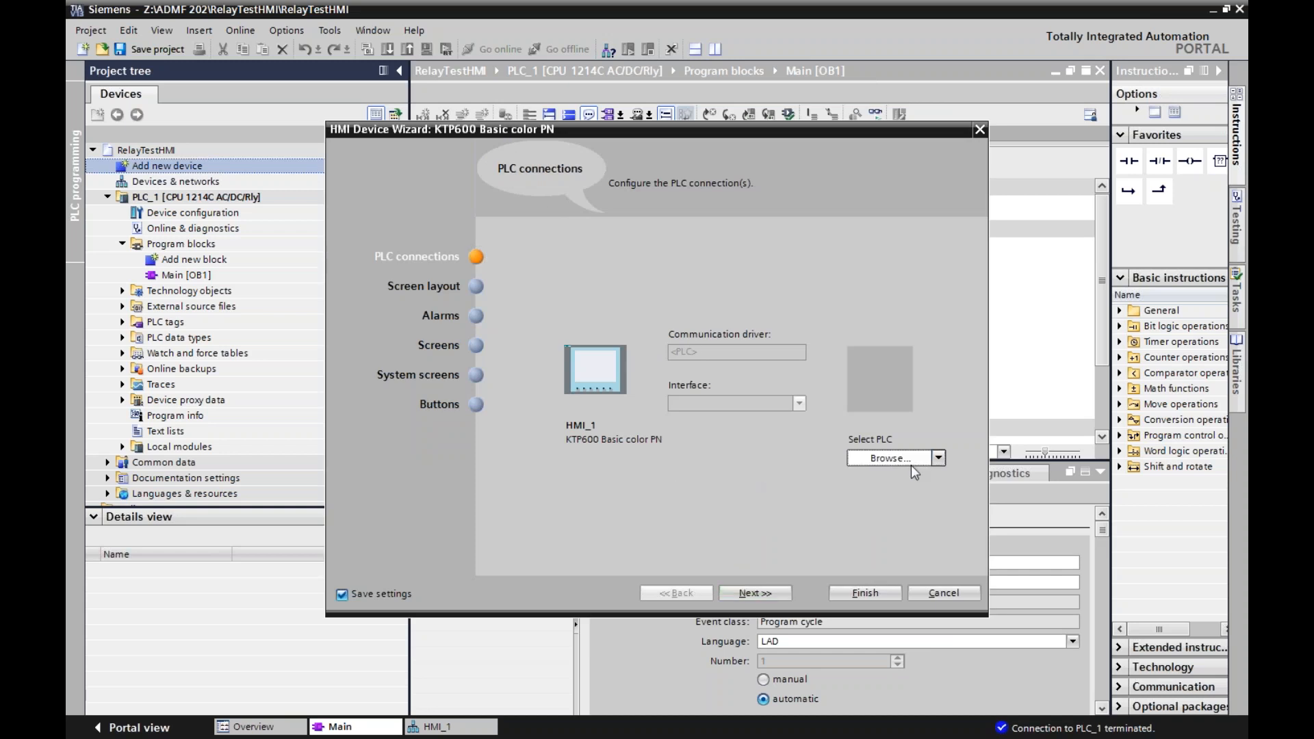
pyautogui.click(942, 457)
pyautogui.click(939, 457)
pyautogui.click(893, 530)
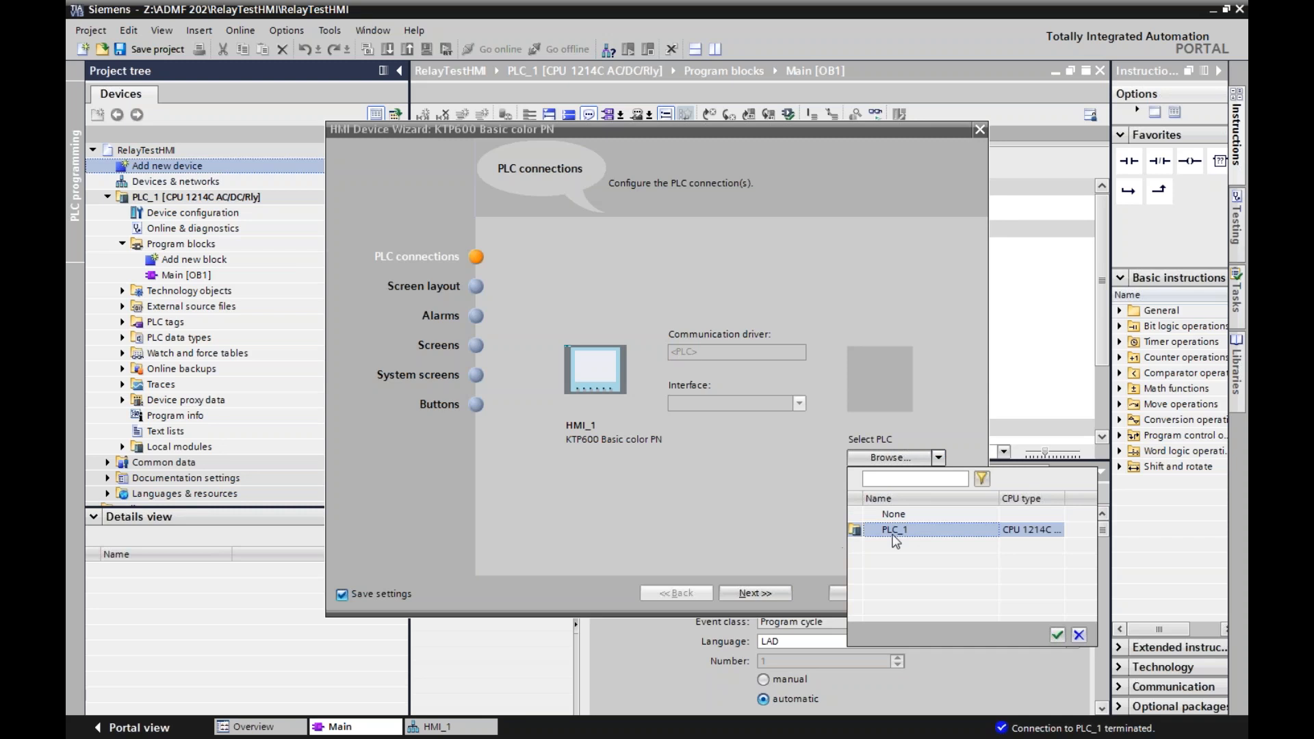
pyautogui.doubleClick(893, 534)
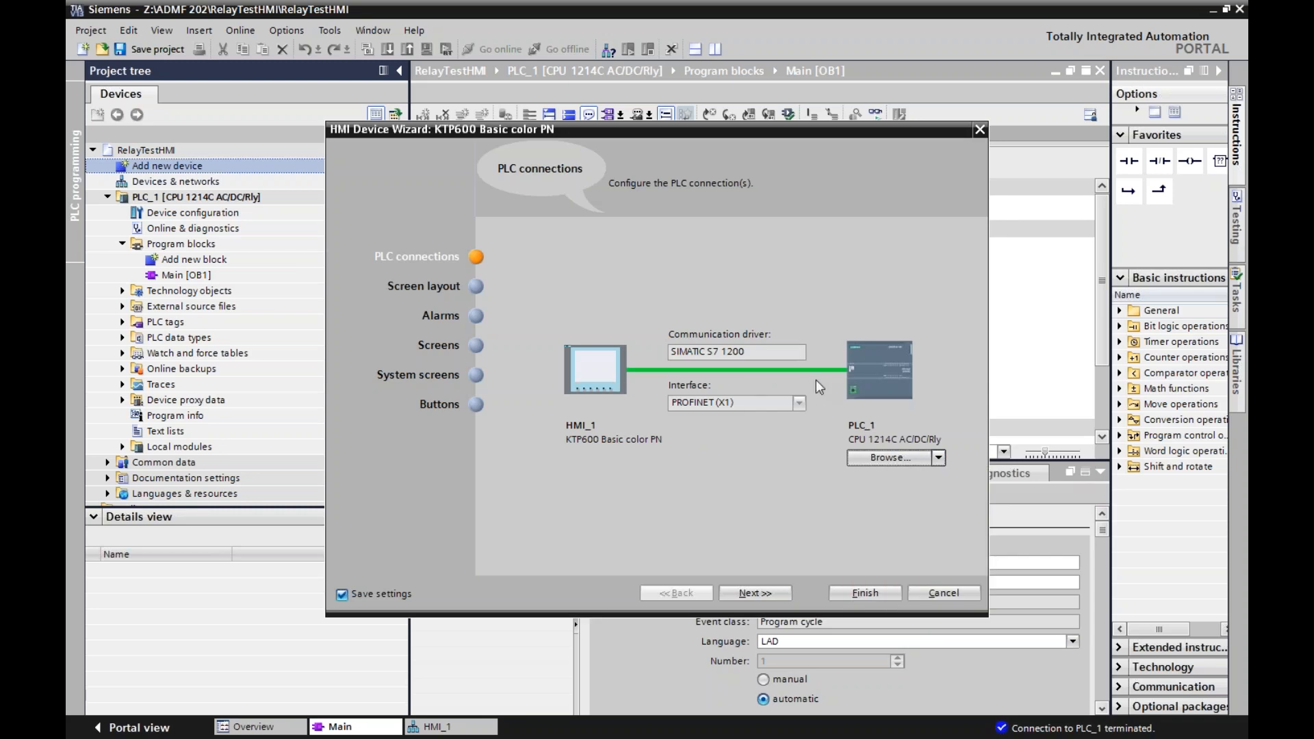
# - Turn off the header in the wizard's screen layout settings
pyautogui.click(451, 288)
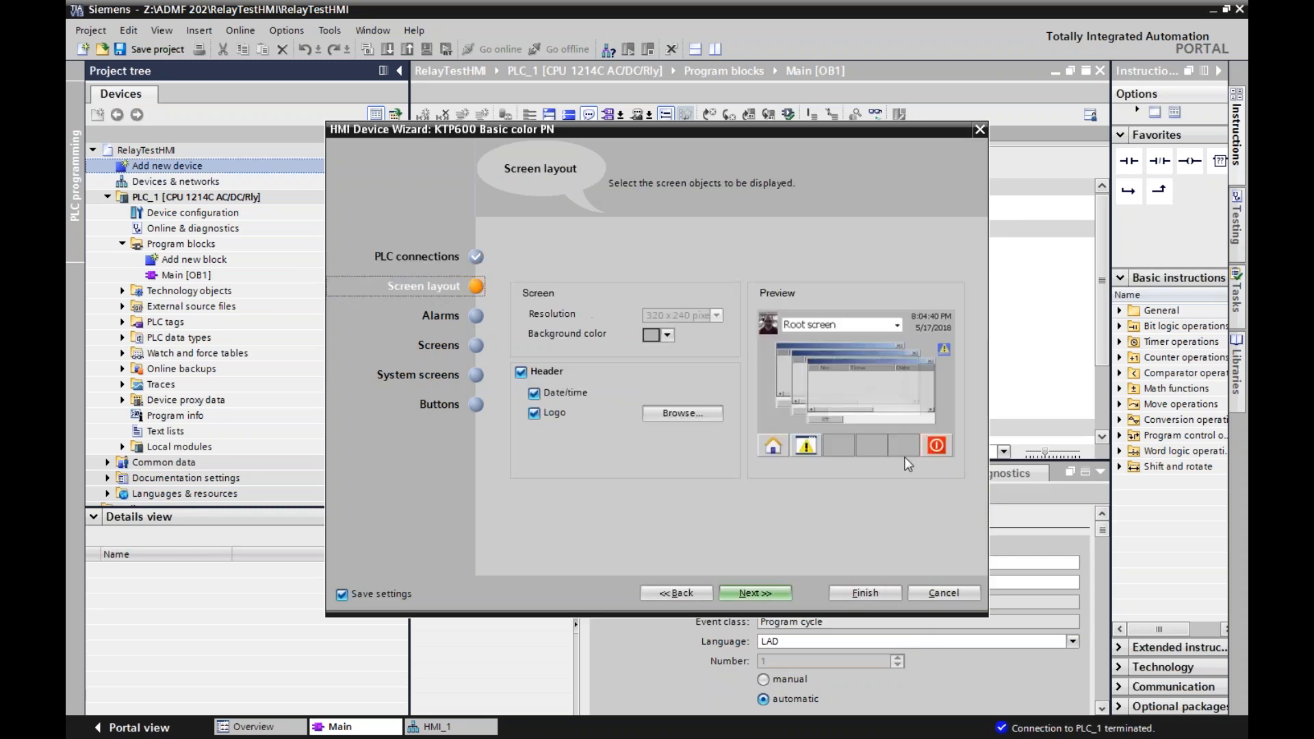
pyautogui.click(521, 371)
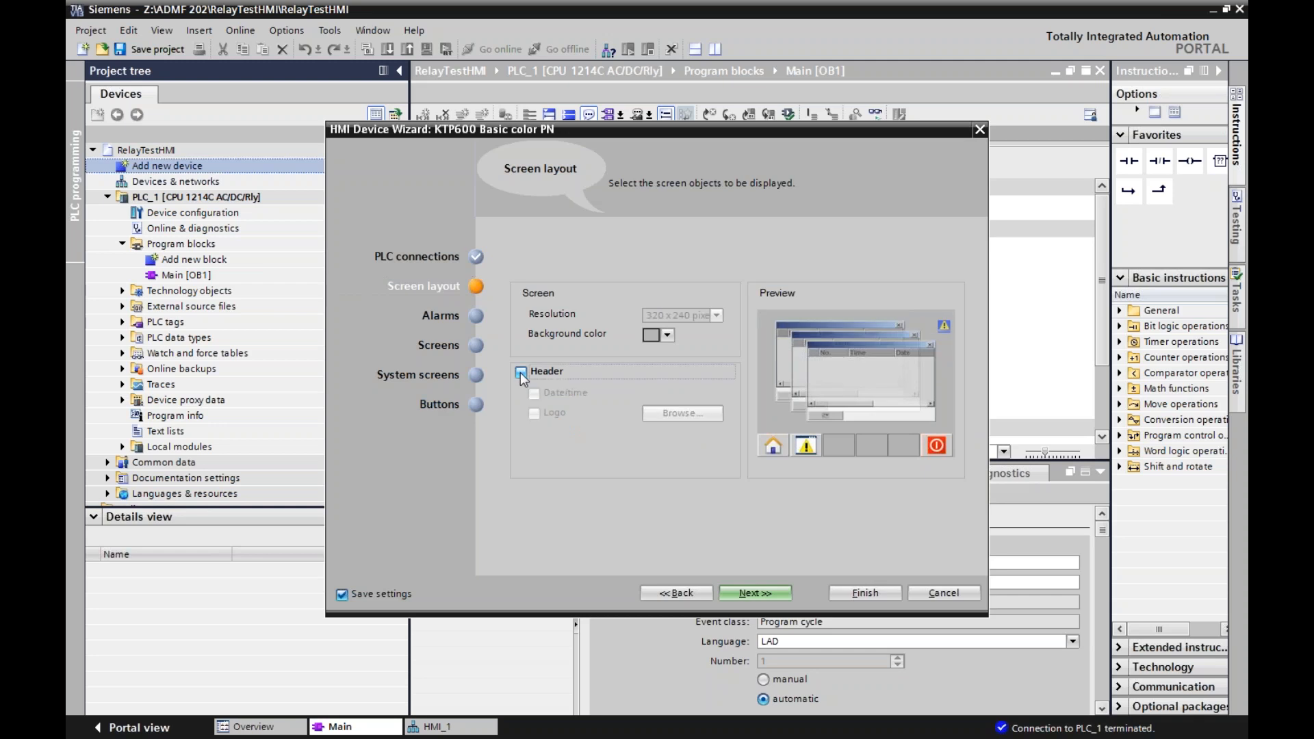
# - Turn the header on in the screen layout settings, with both the date/time and the logo switched off
pyautogui.click(521, 371)
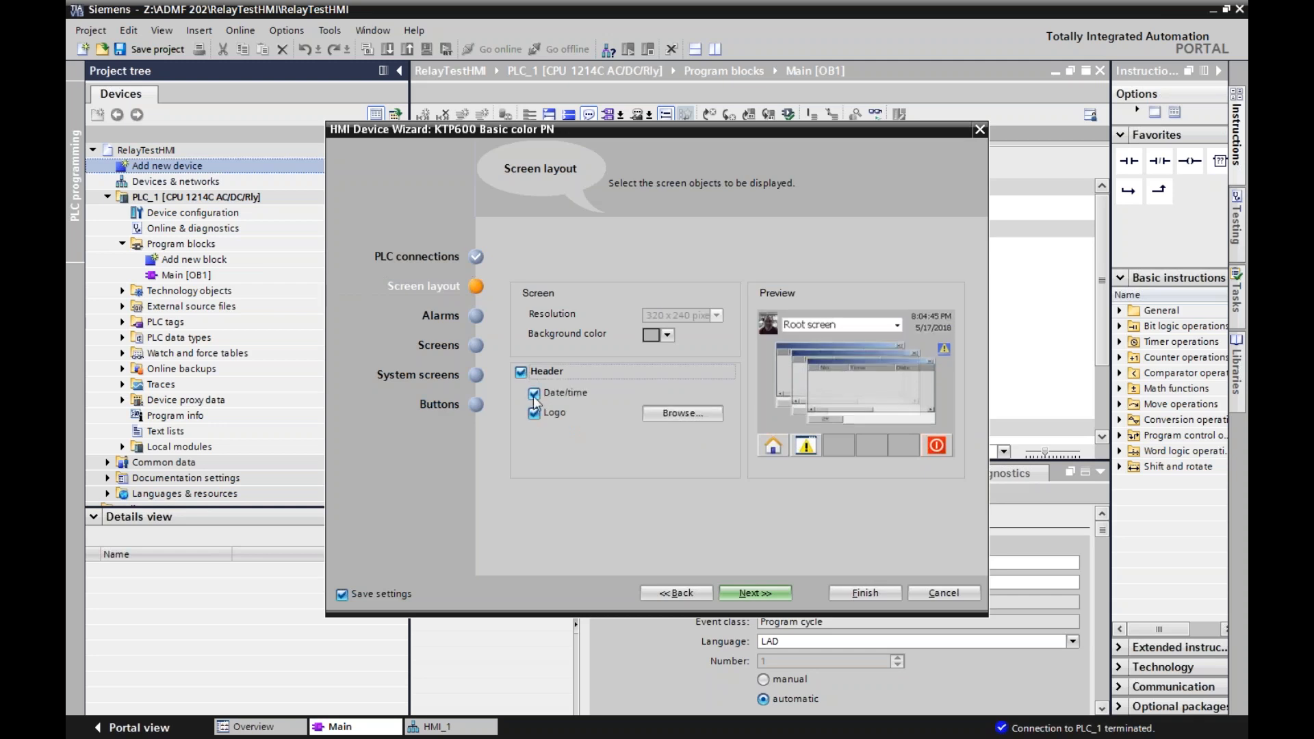
pyautogui.click(534, 413)
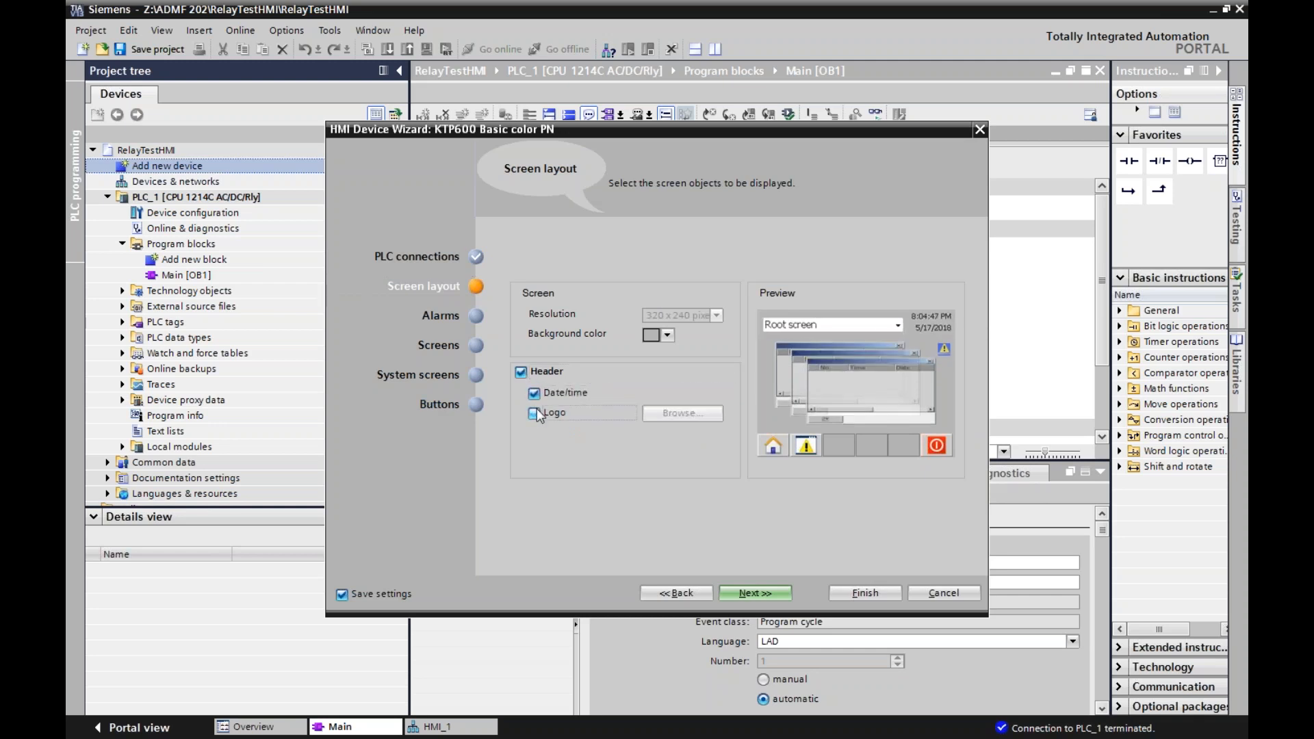
pyautogui.click(535, 414)
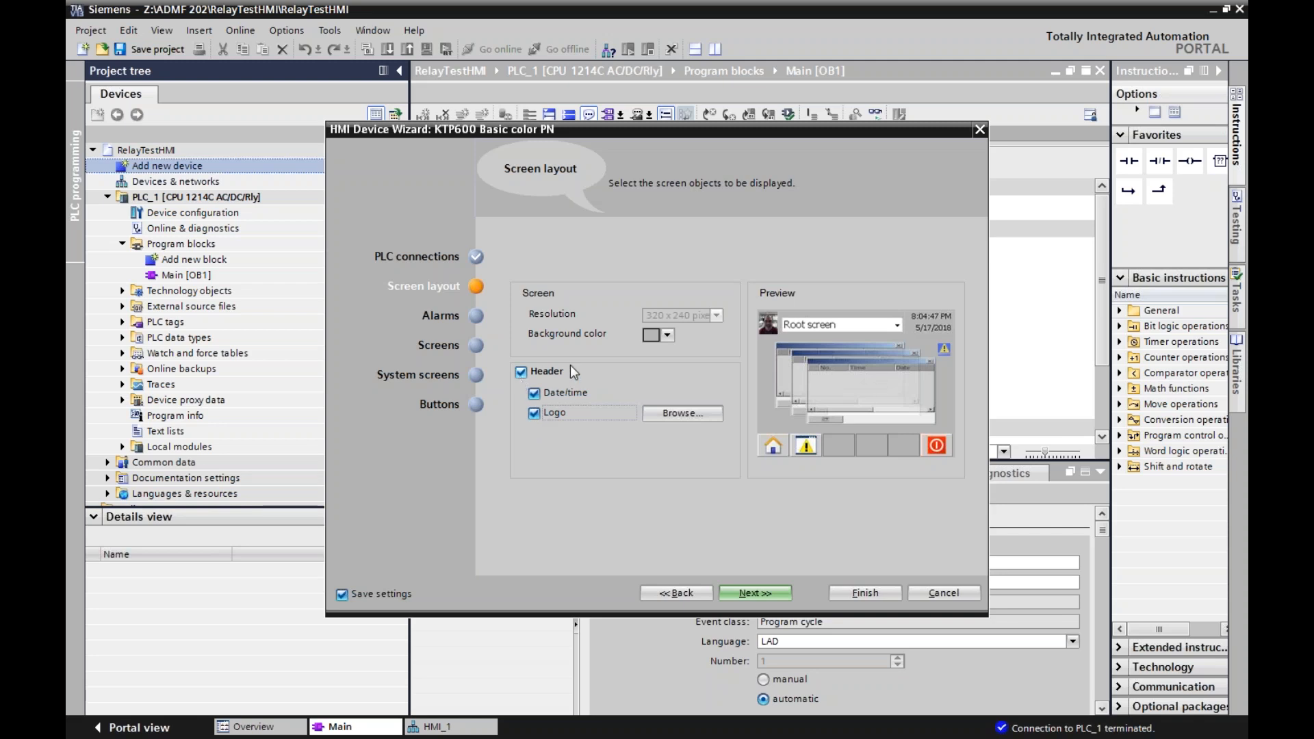
pyautogui.click(521, 373)
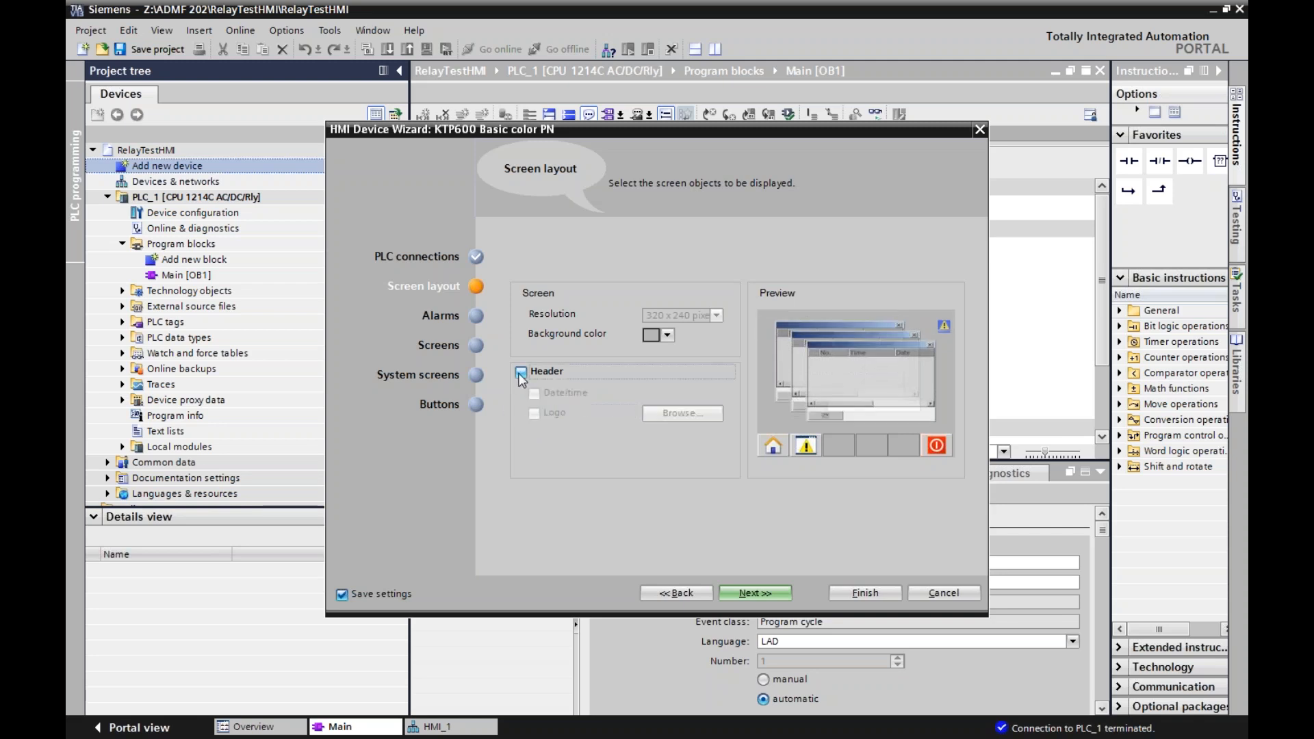
pyautogui.click(521, 373)
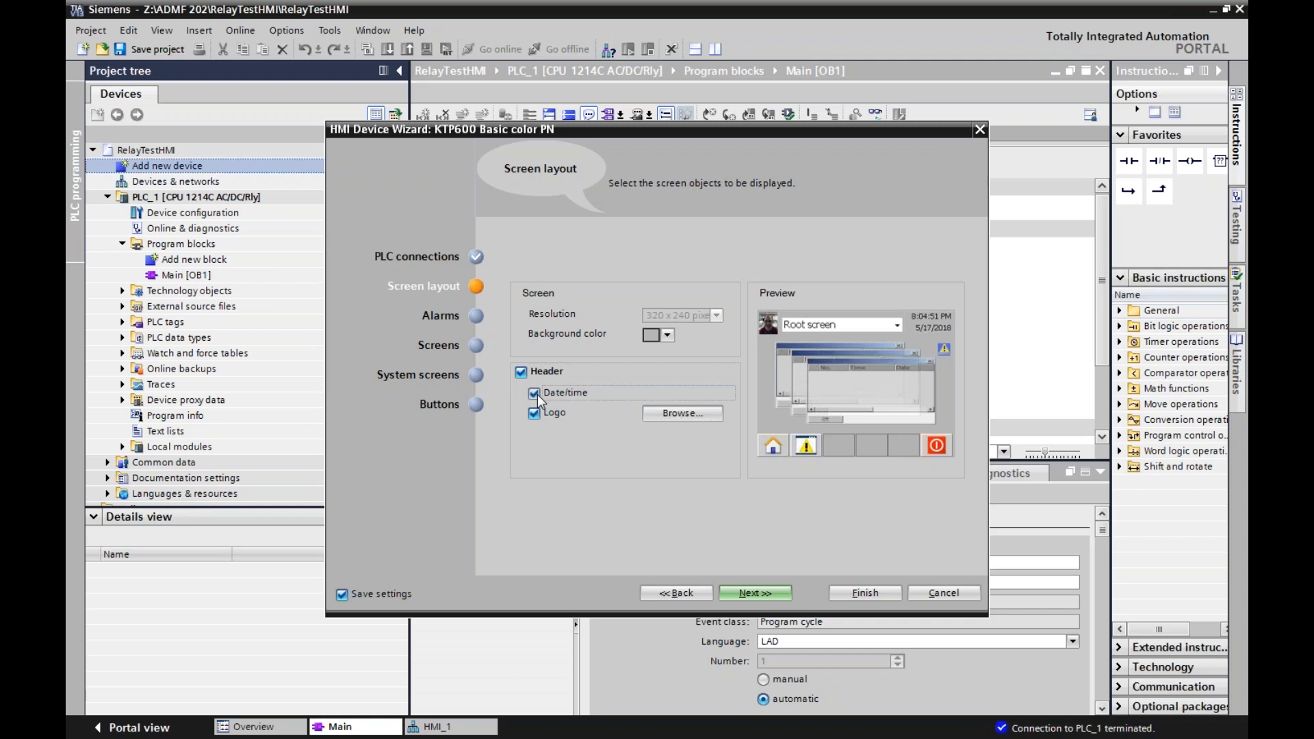
pyautogui.click(540, 412)
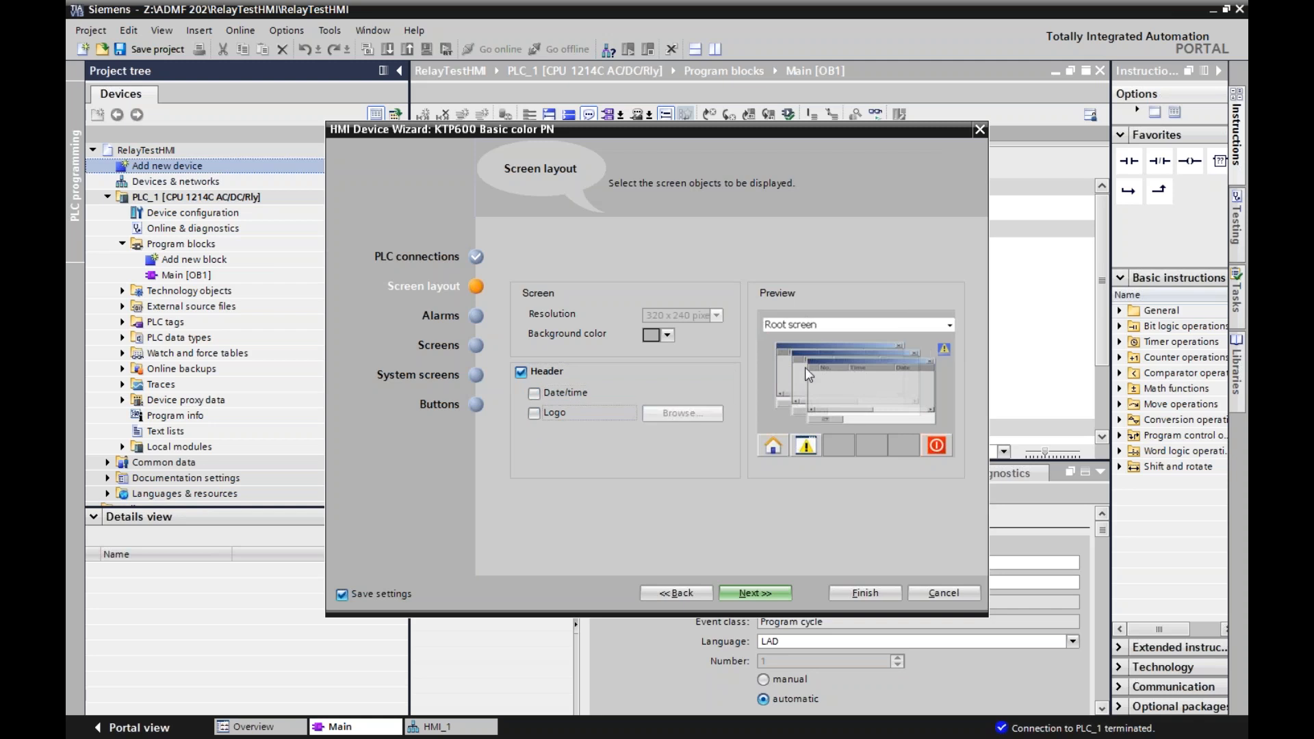
# - Set the screen background color to dark green and proceed past the alarm settings to the screen navigation page
pyautogui.click(667, 335)
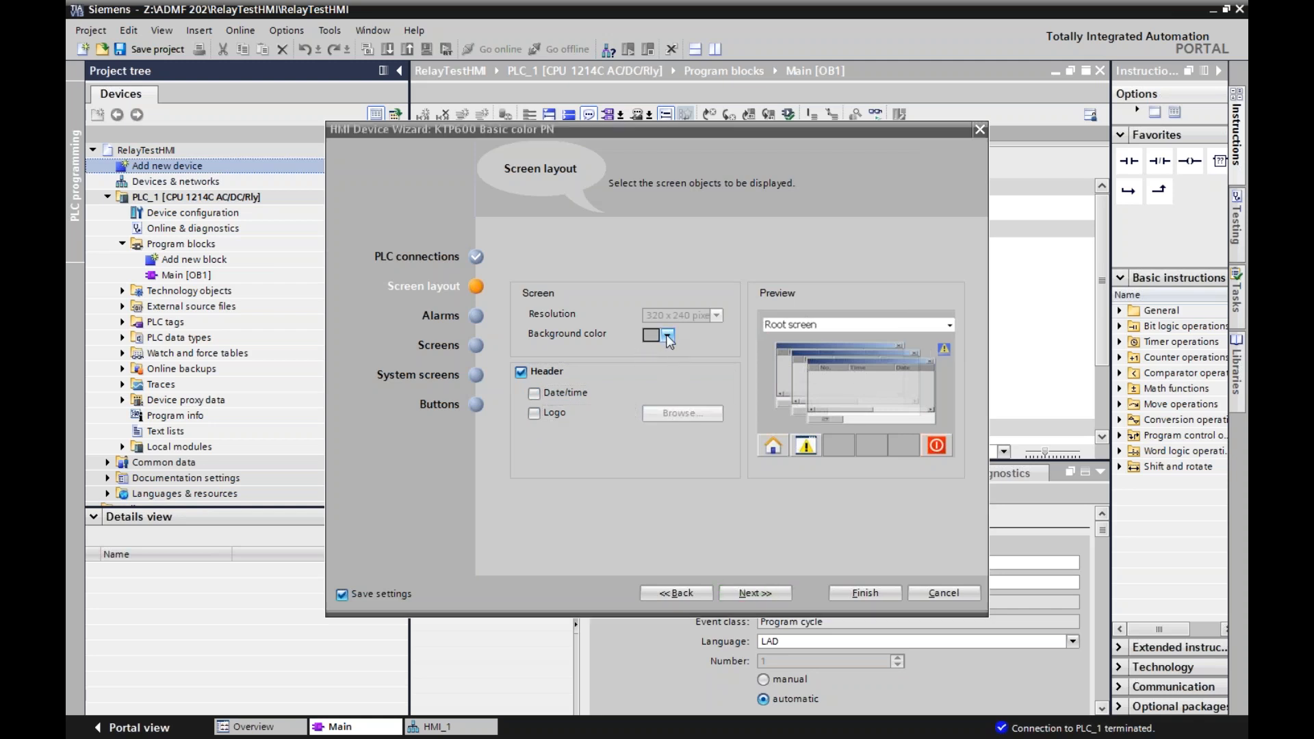
pyautogui.click(733, 387)
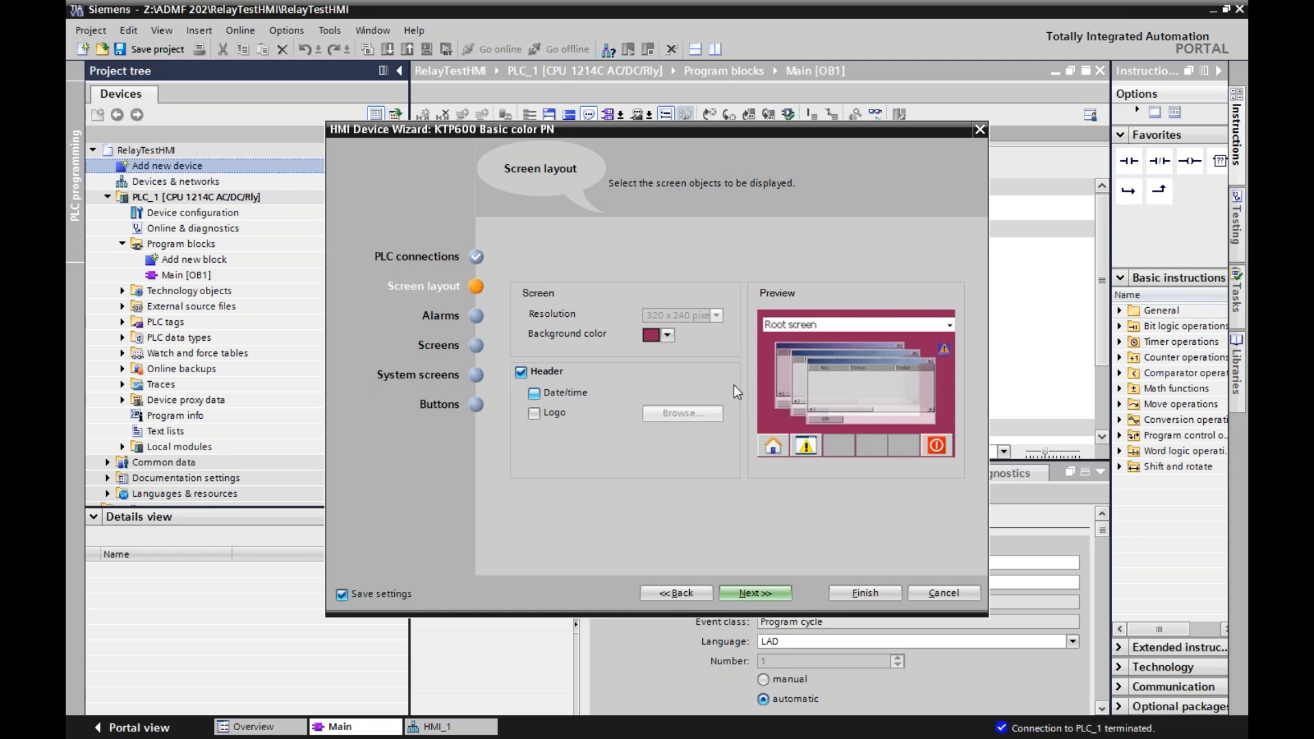
pyautogui.click(672, 333)
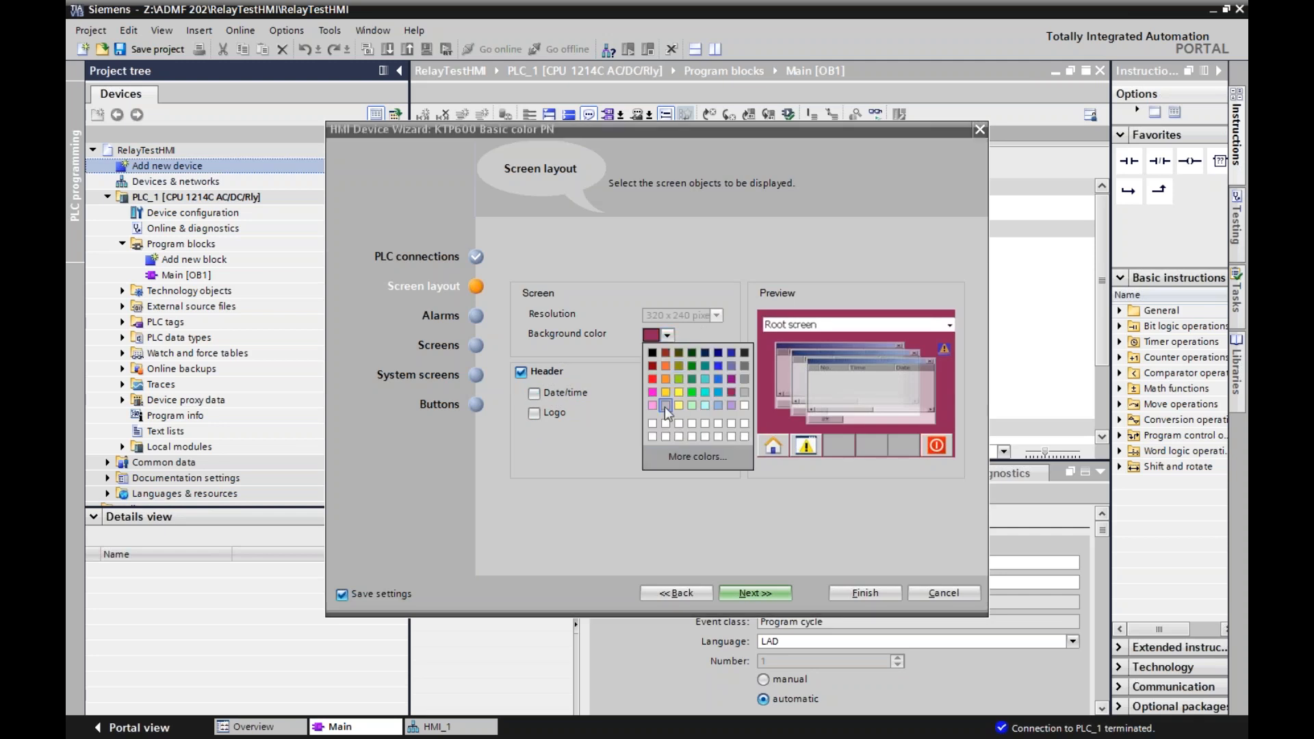
pyautogui.click(687, 376)
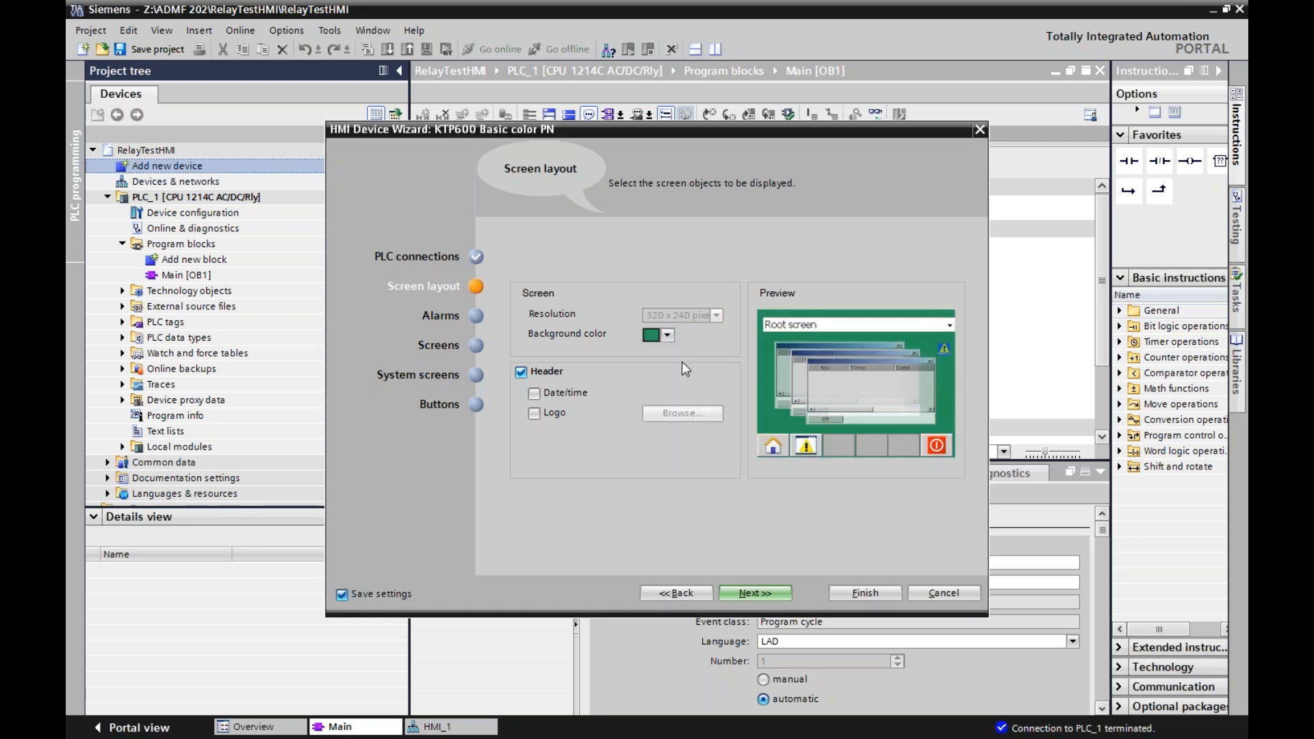
pyautogui.click(669, 338)
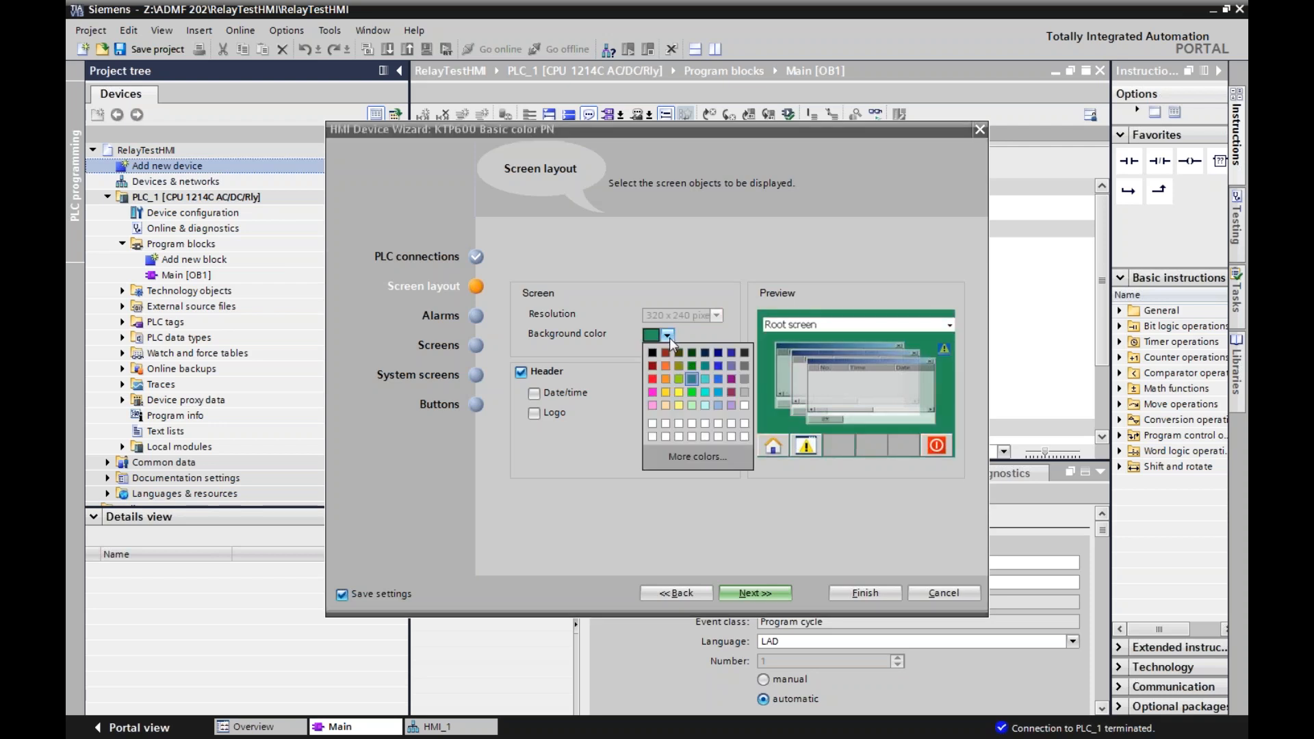
pyautogui.click(694, 370)
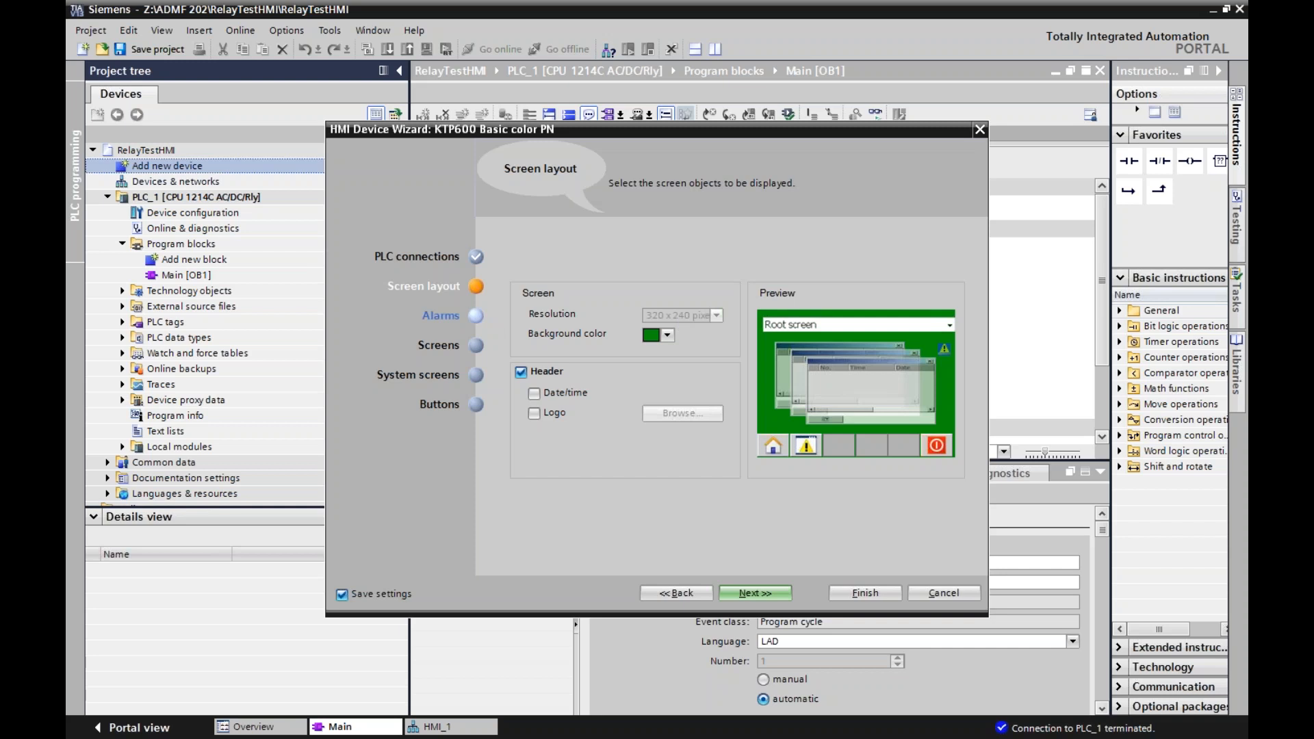
pyautogui.click(781, 588)
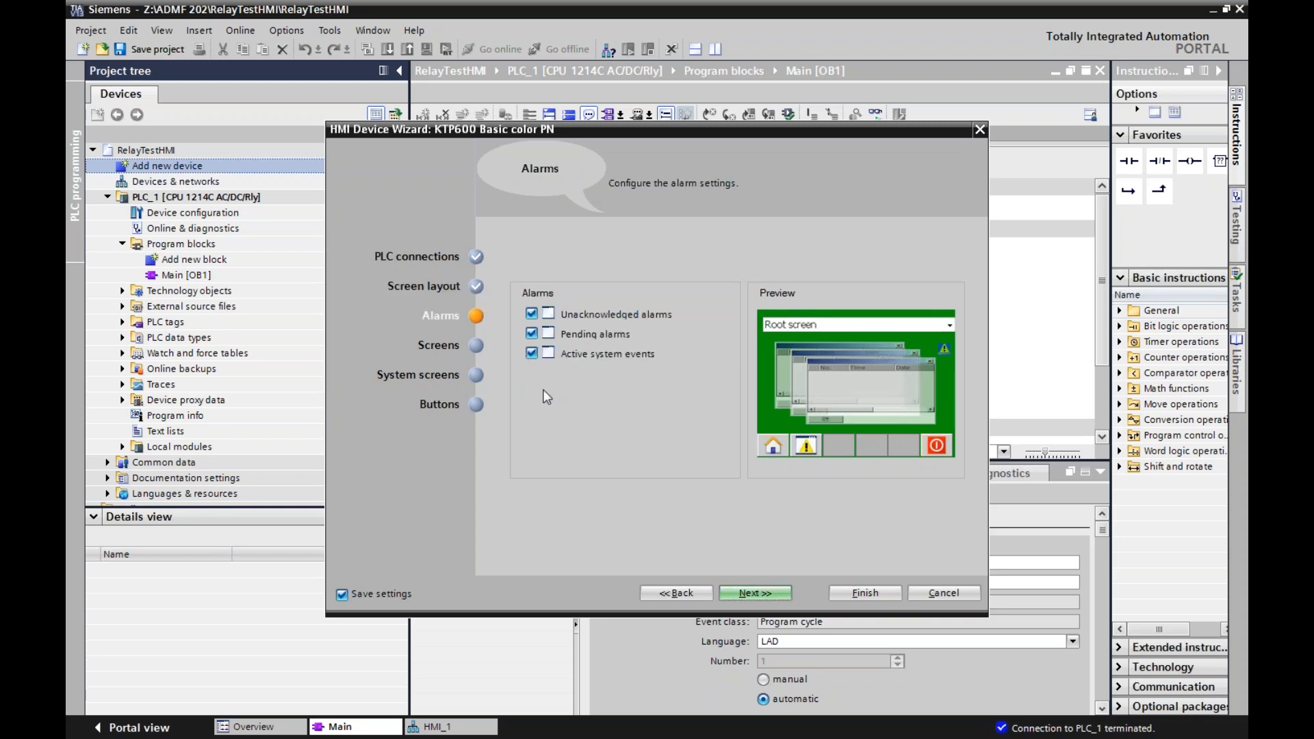
pyautogui.click(761, 594)
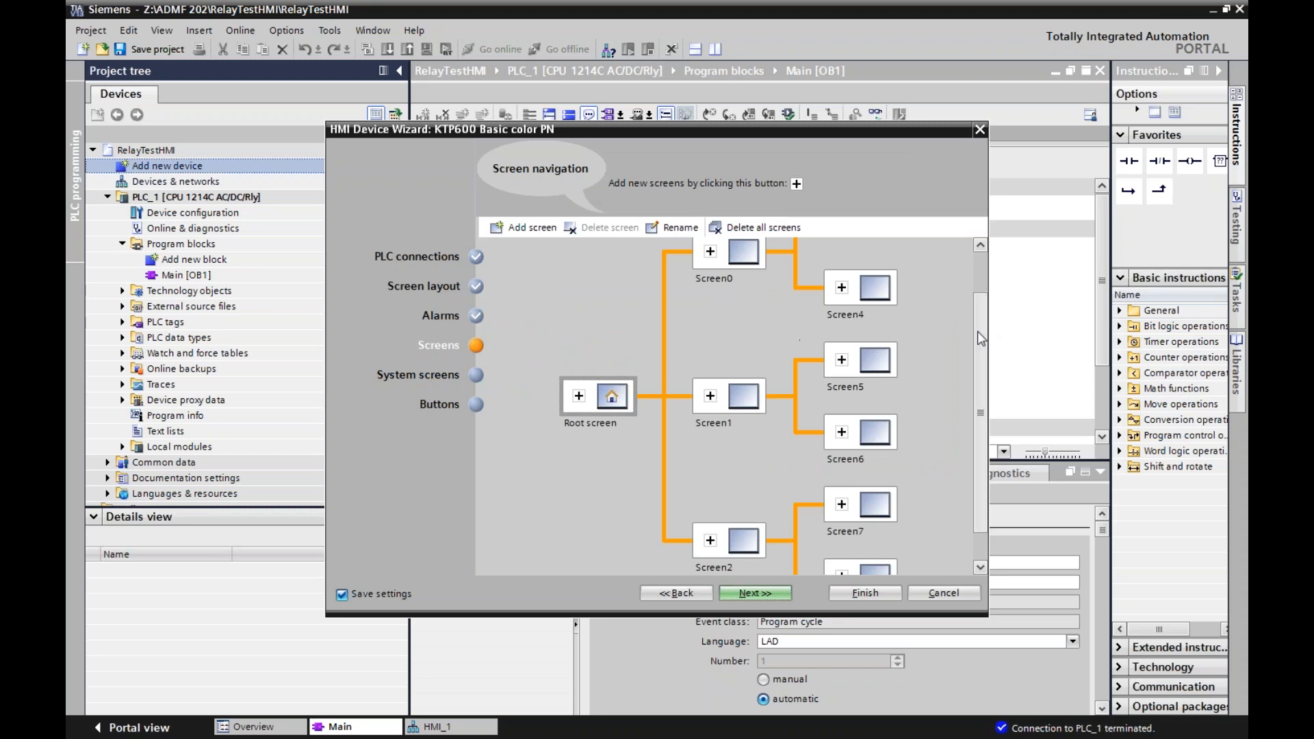
# - Add a new screen beneath Screen3 and delete that added screen again
pyautogui.scroll(2, 983, 344)
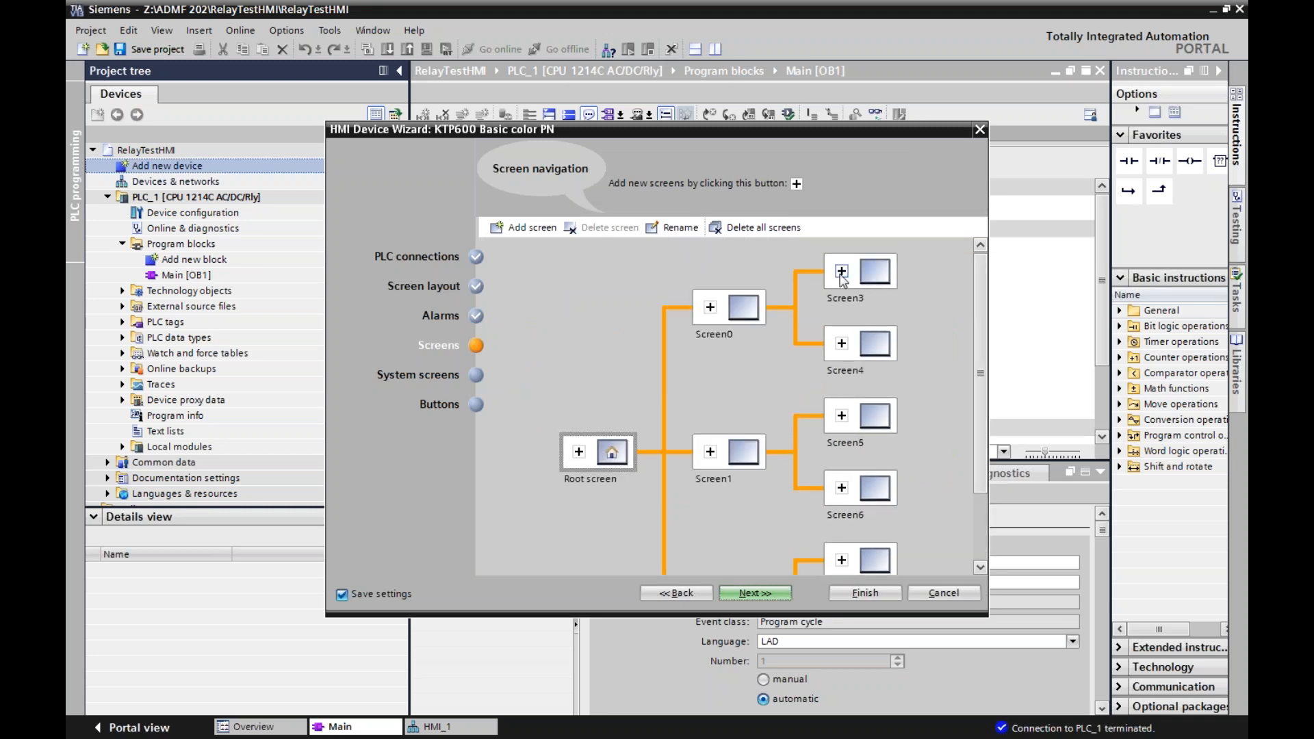
pyautogui.click(842, 272)
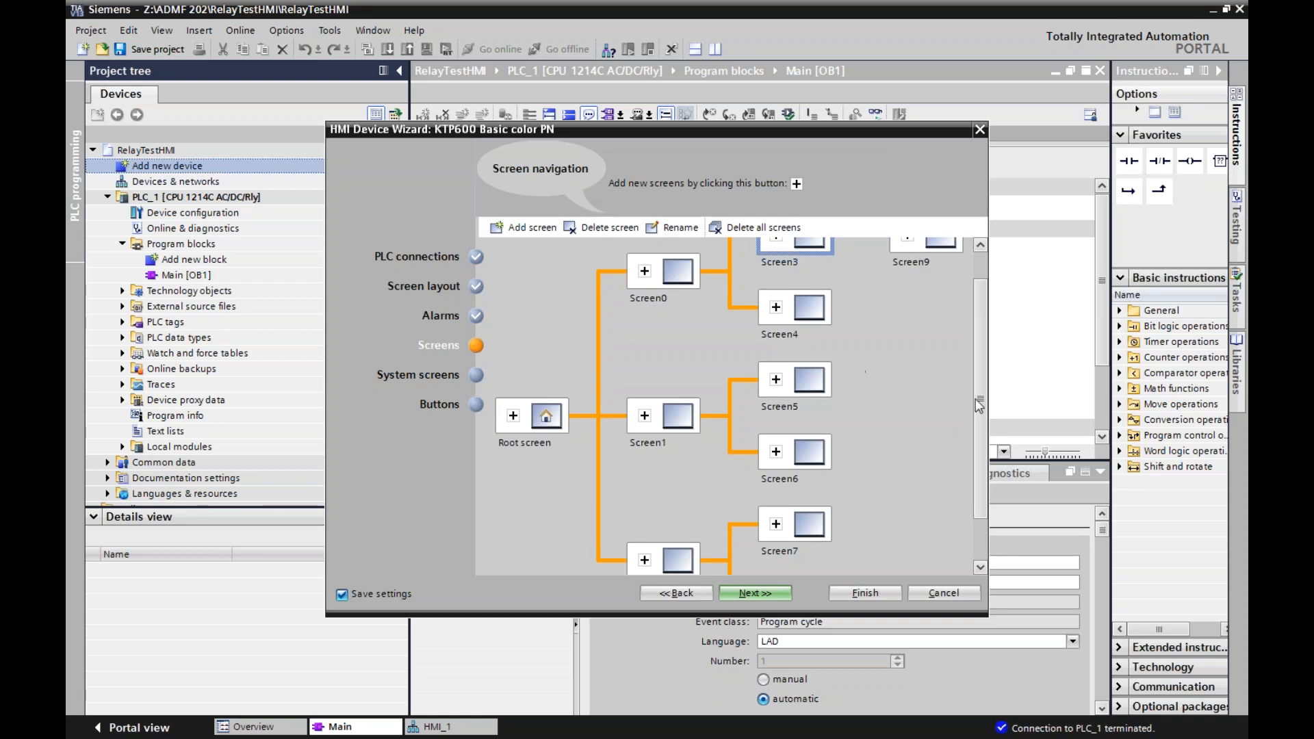
pyautogui.scroll(1, 984, 404)
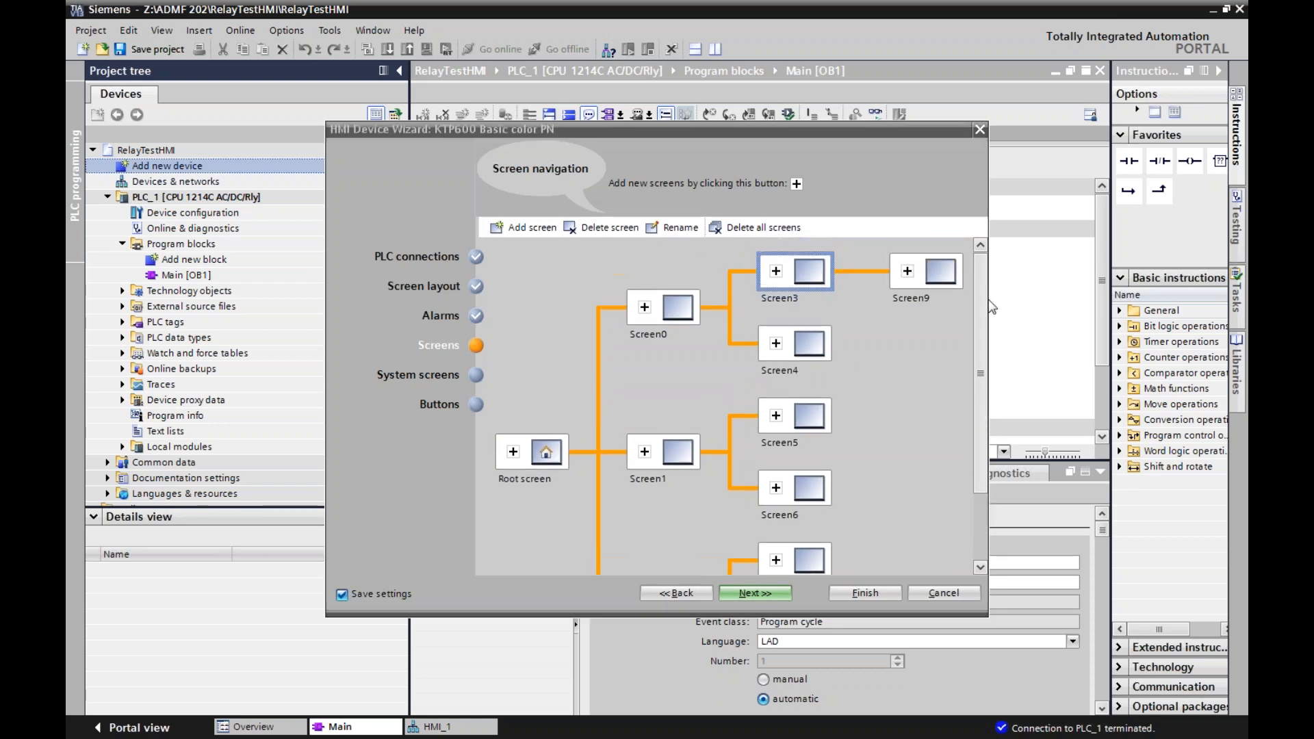
pyautogui.click(925, 277)
pyautogui.press('Delete')
# - Delete Screen0 together with its subordinate screens from the screen navigation
pyautogui.click(740, 312)
pyautogui.press('Delete')
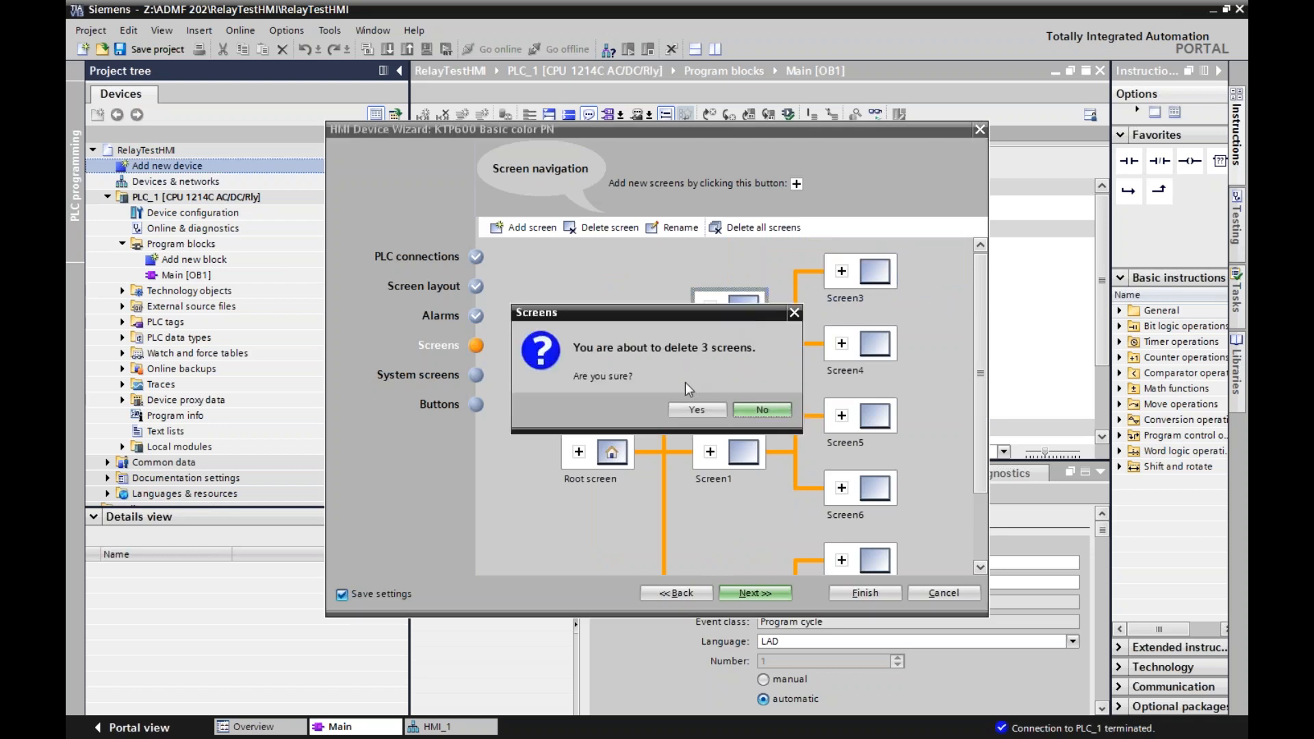
pyautogui.click(702, 411)
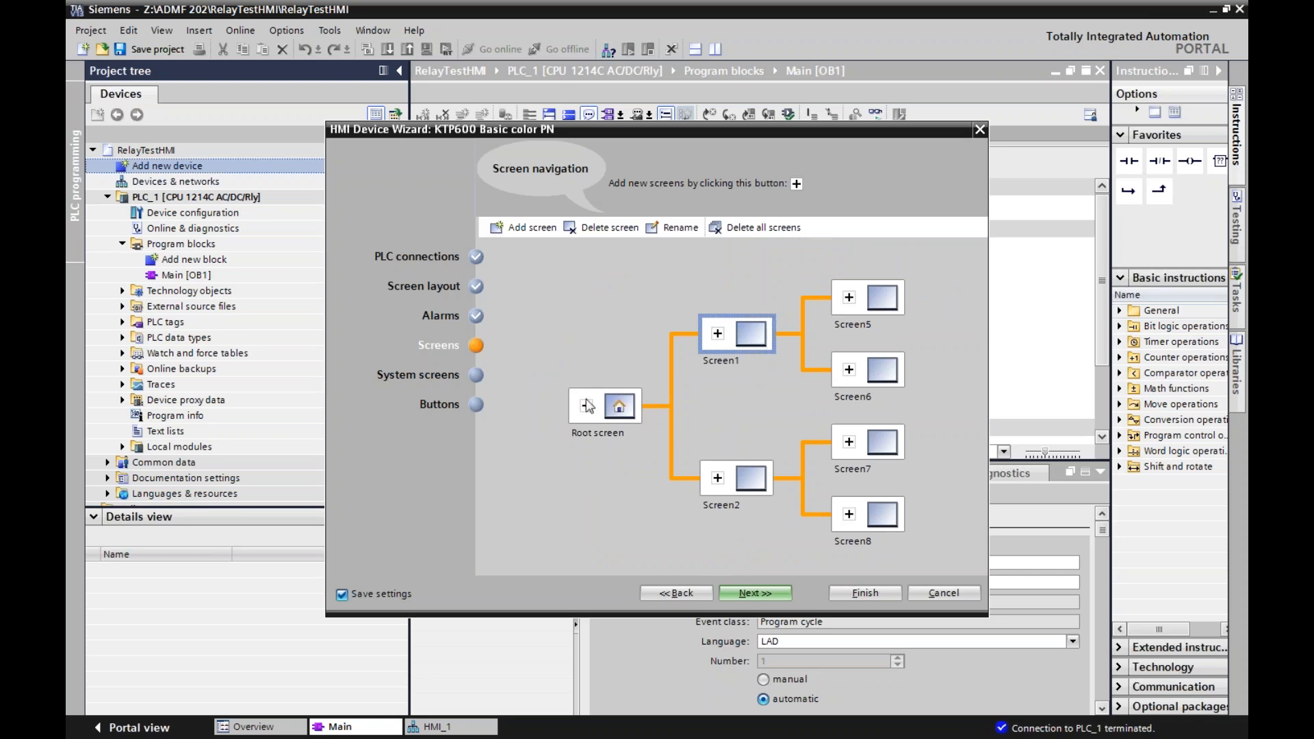
# - Try to rename Screen1 to "Sdf" in the screen navigation
pyautogui.click(739, 341)
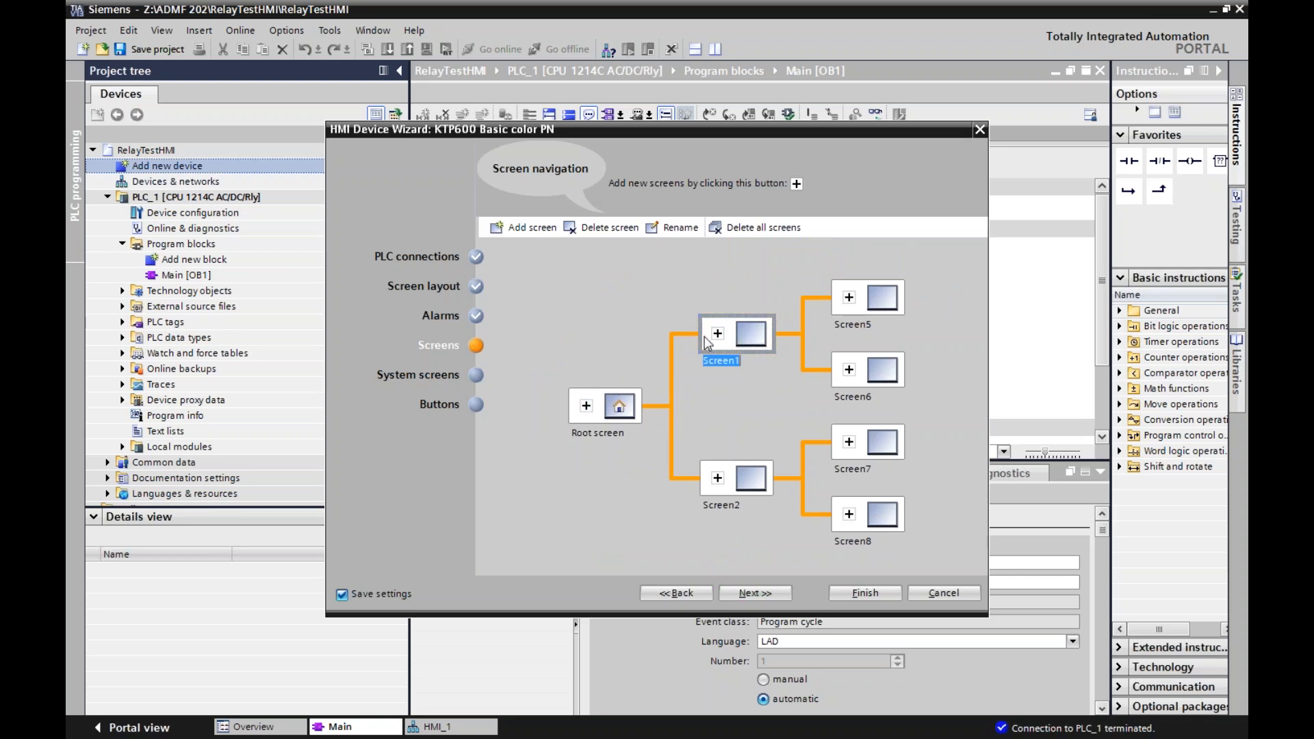
pyautogui.click(753, 345)
pyautogui.click(763, 409)
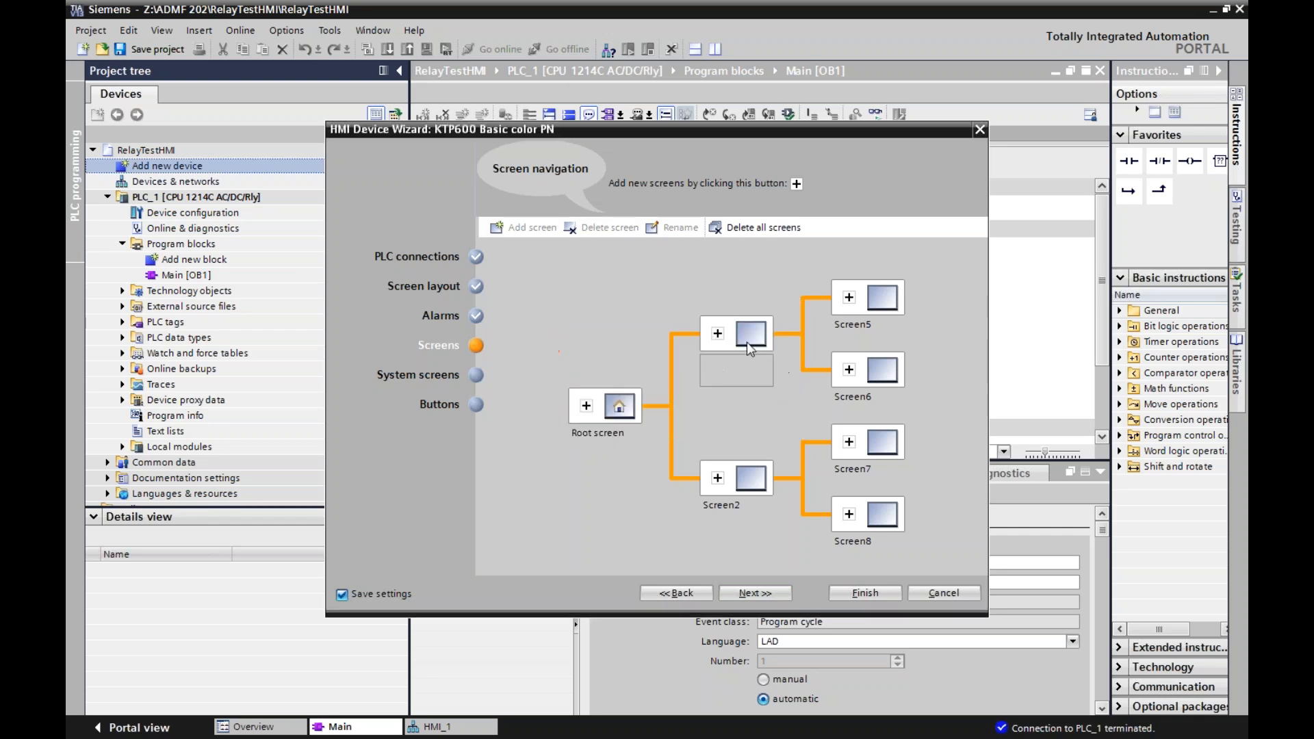
pyautogui.write('Sdf')
pyautogui.click(787, 392)
# - Delete the screen above Screen2 in the navigation tree together with its subordinates Screen5 and Screen6
pyautogui.click(737, 347)
pyautogui.press('Delete')
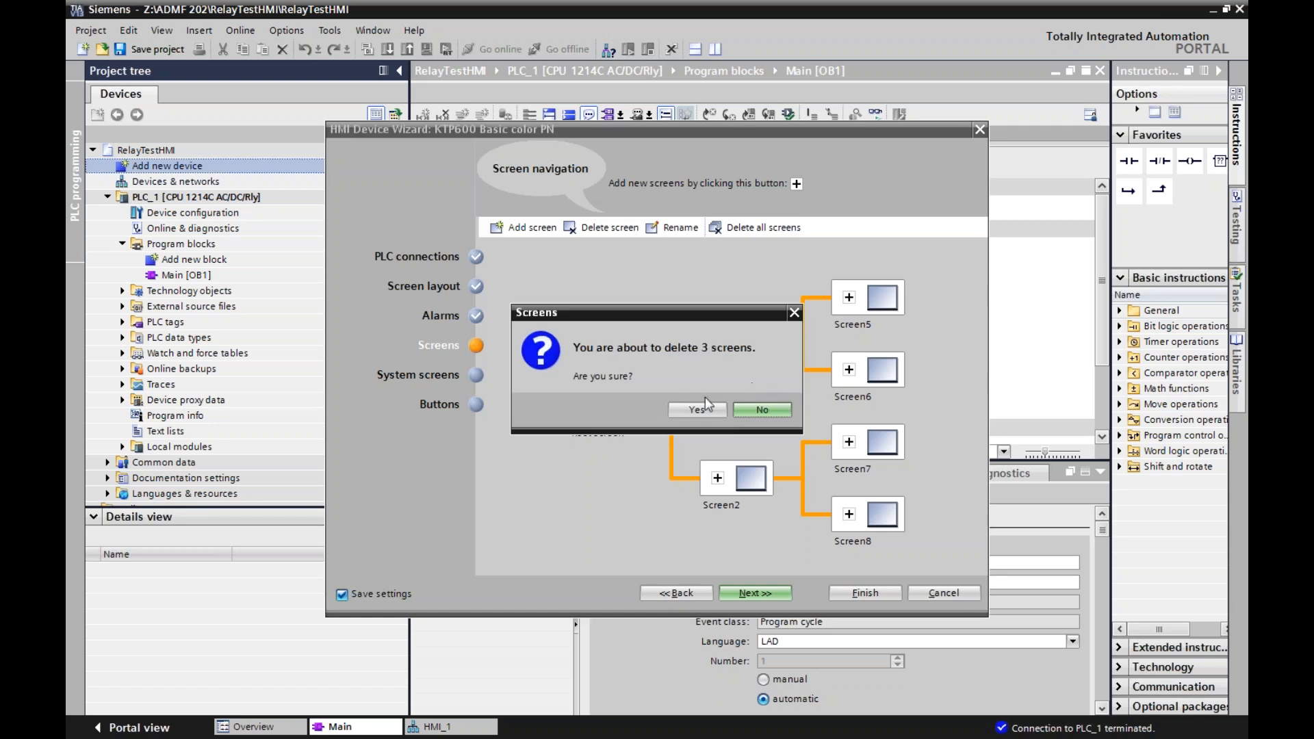
pyautogui.click(700, 412)
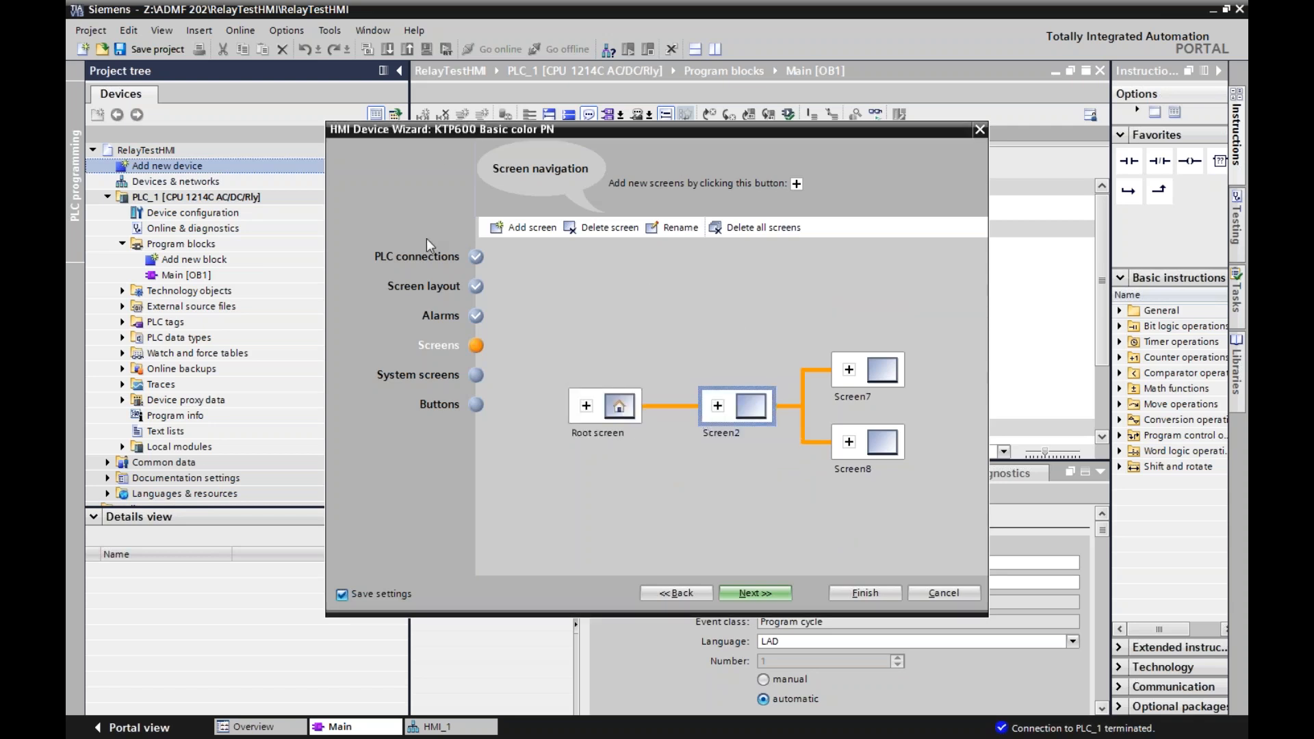
# - Add three more screens beneath Screen2 and one more directly beneath the root screen
pyautogui.click(527, 228)
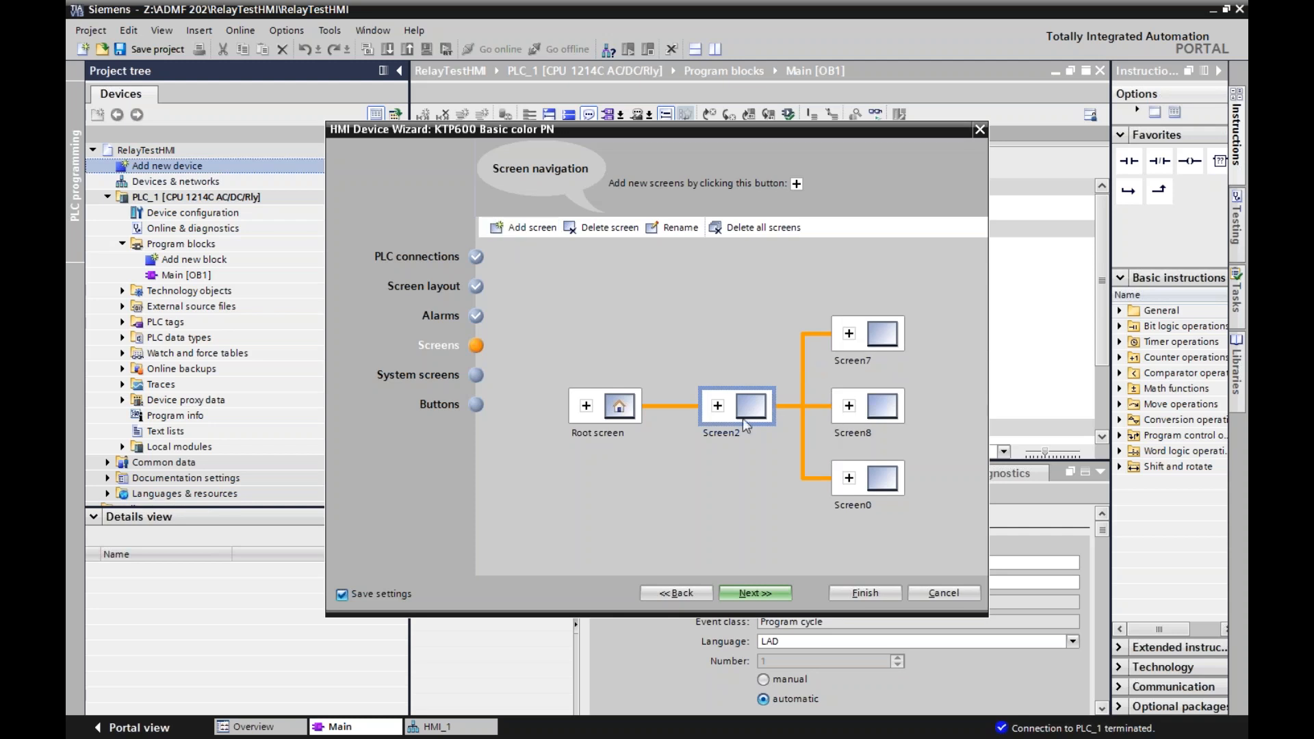
pyautogui.click(718, 407)
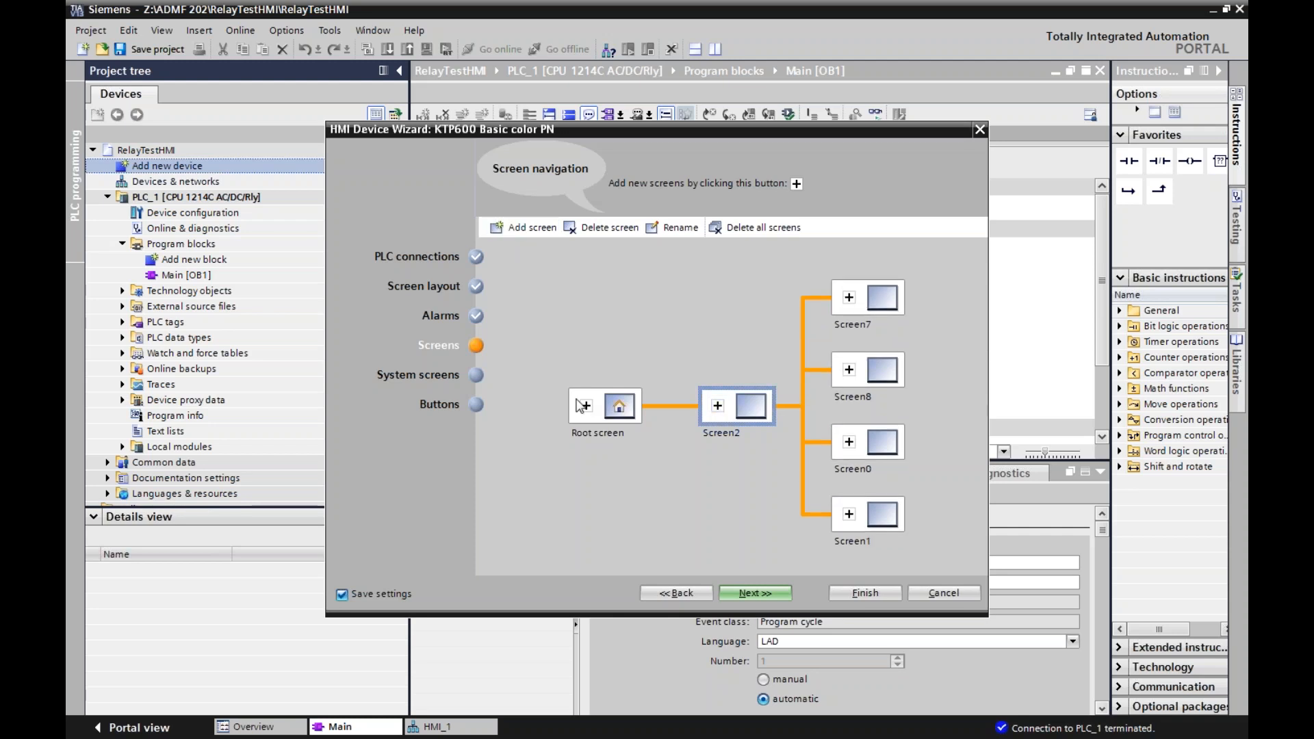
pyautogui.click(586, 407)
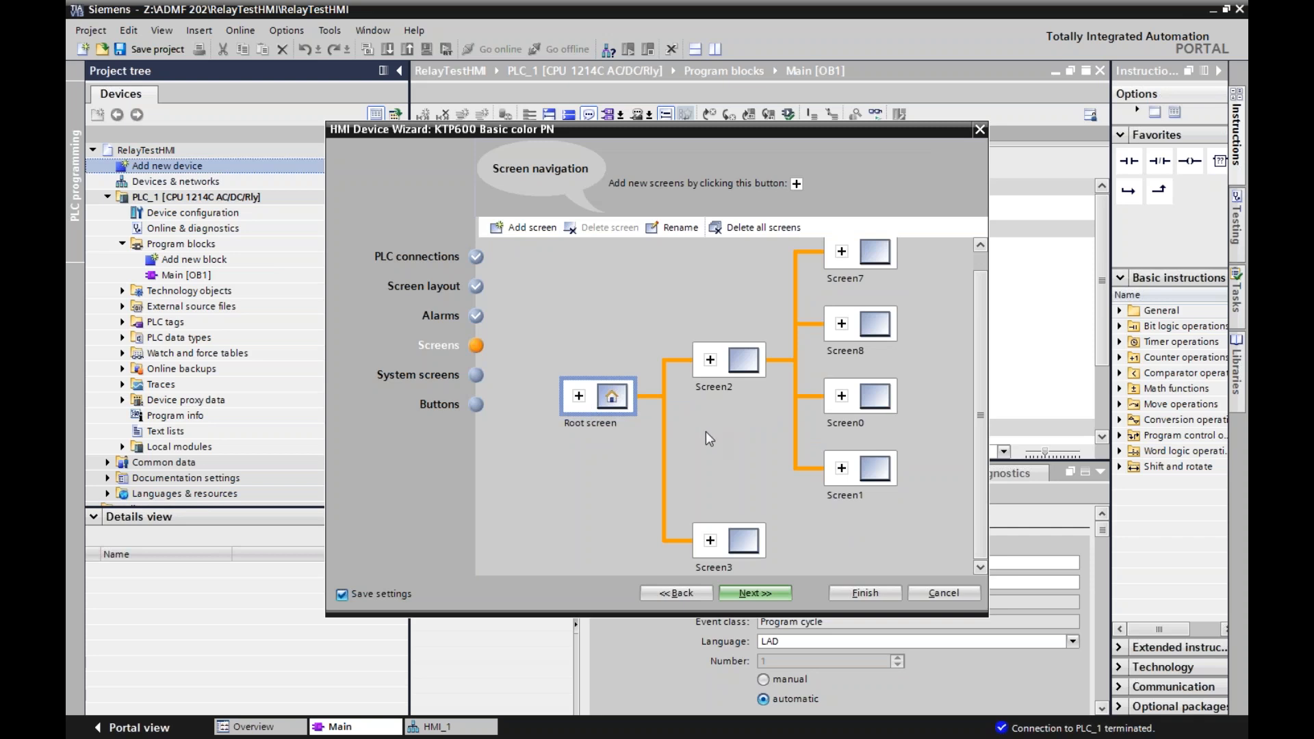
pyautogui.click(710, 360)
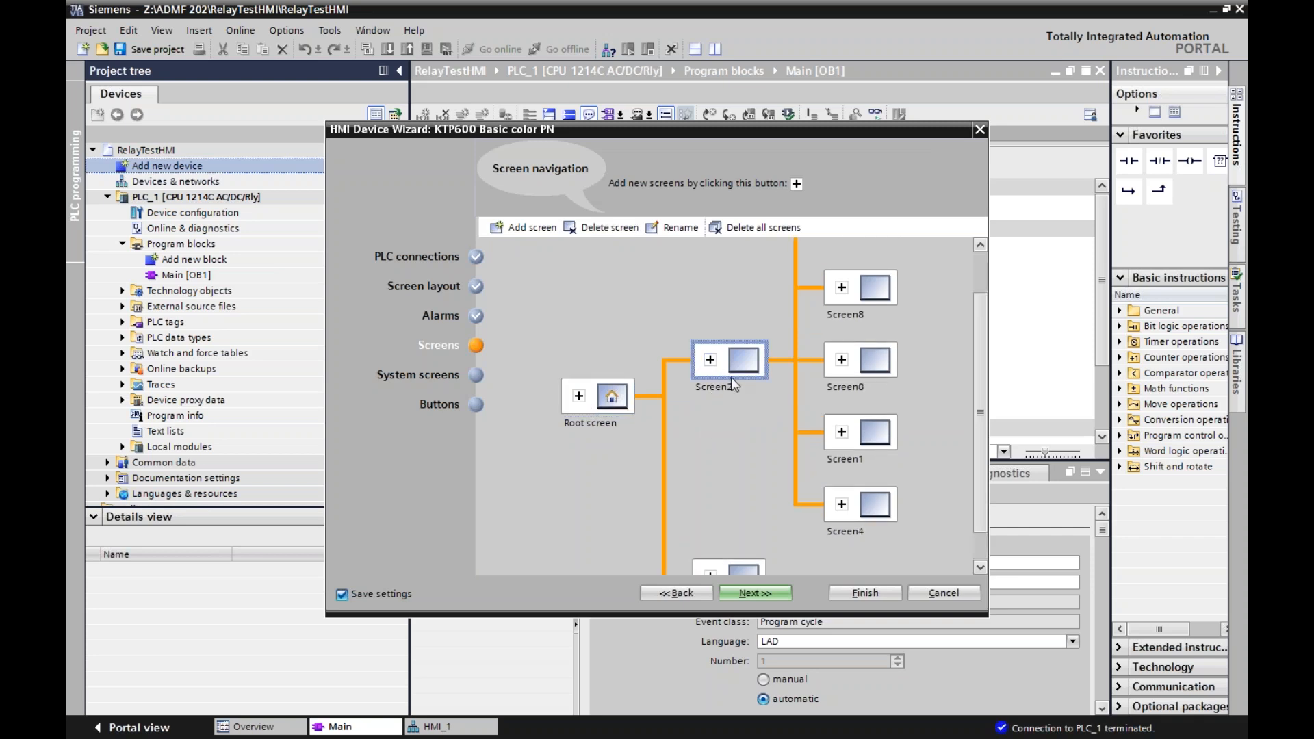
# - Delete Screen2 and Screen3 with their subordinate screens, keeping only the root screen
pyautogui.press('Delete')
pyautogui.click(697, 410)
pyautogui.click(787, 408)
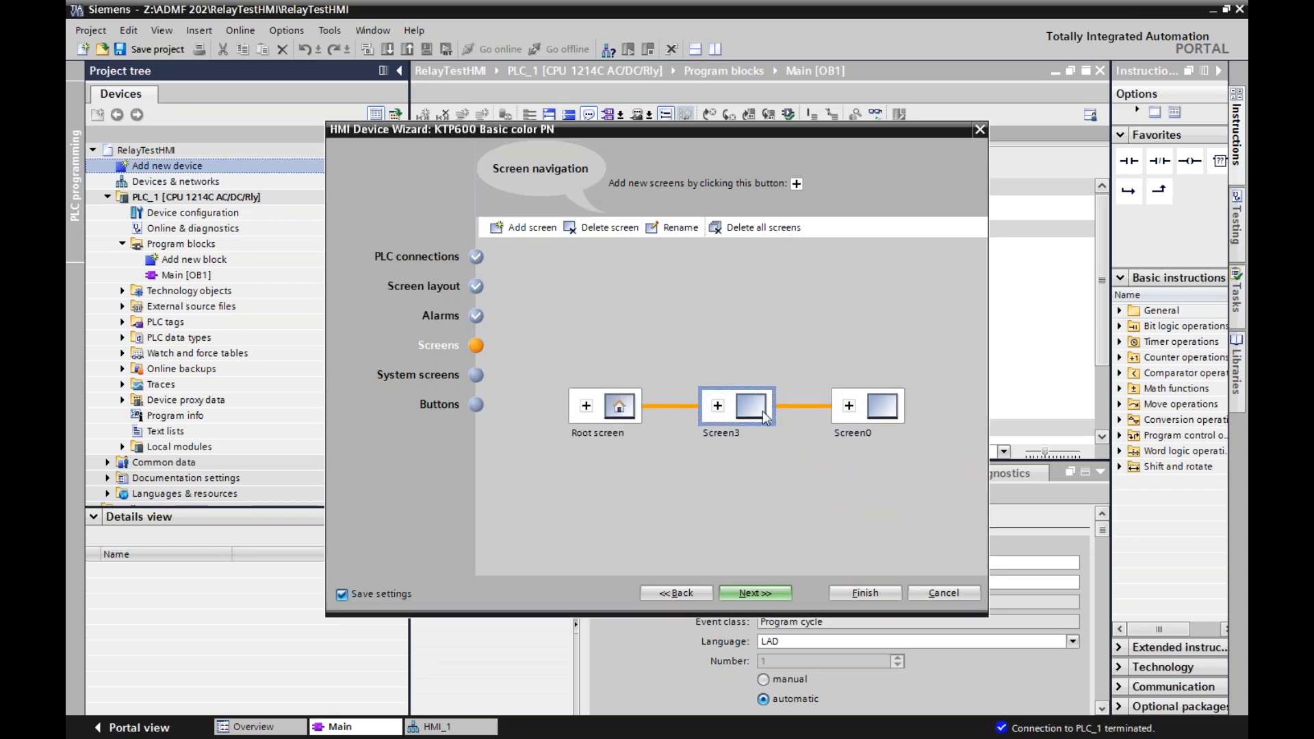
pyautogui.press('Delete')
pyautogui.click(697, 409)
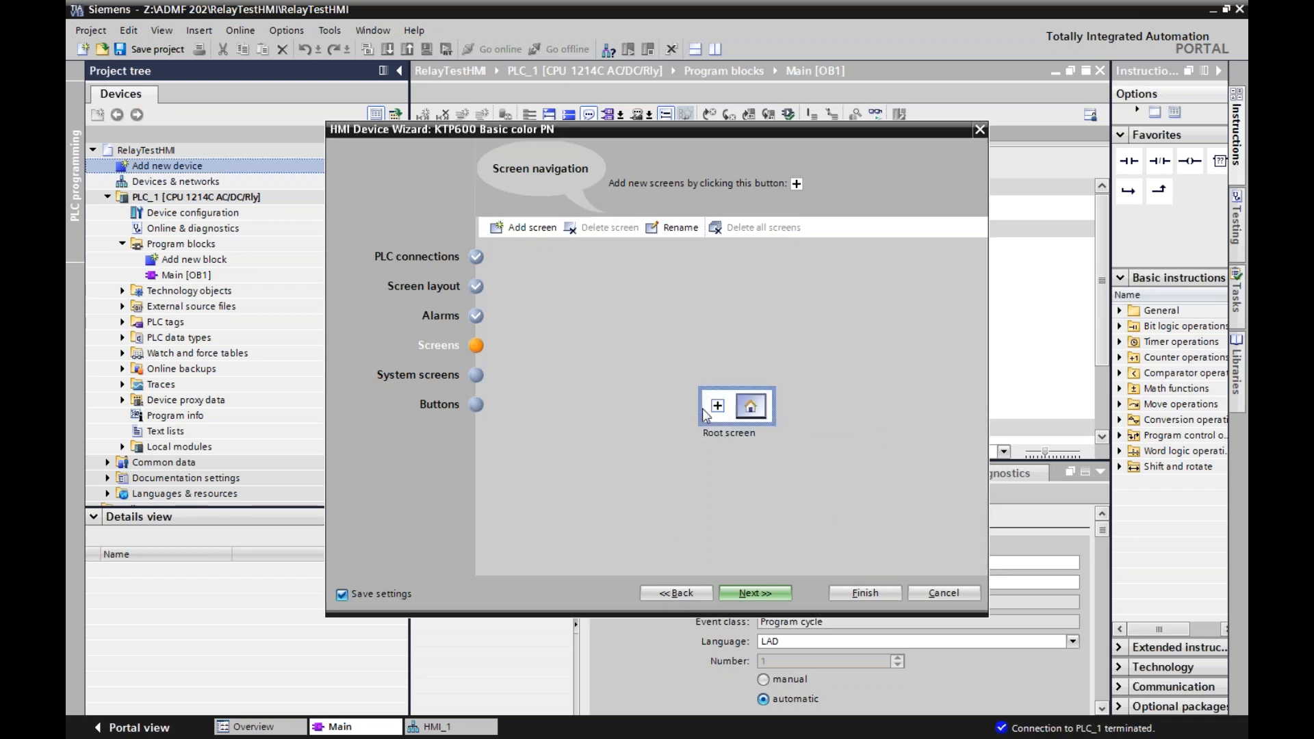
# - Pass the system screens page and turn off the bottom button area in the wizard's button settings, leaving no button areas
pyautogui.click(454, 373)
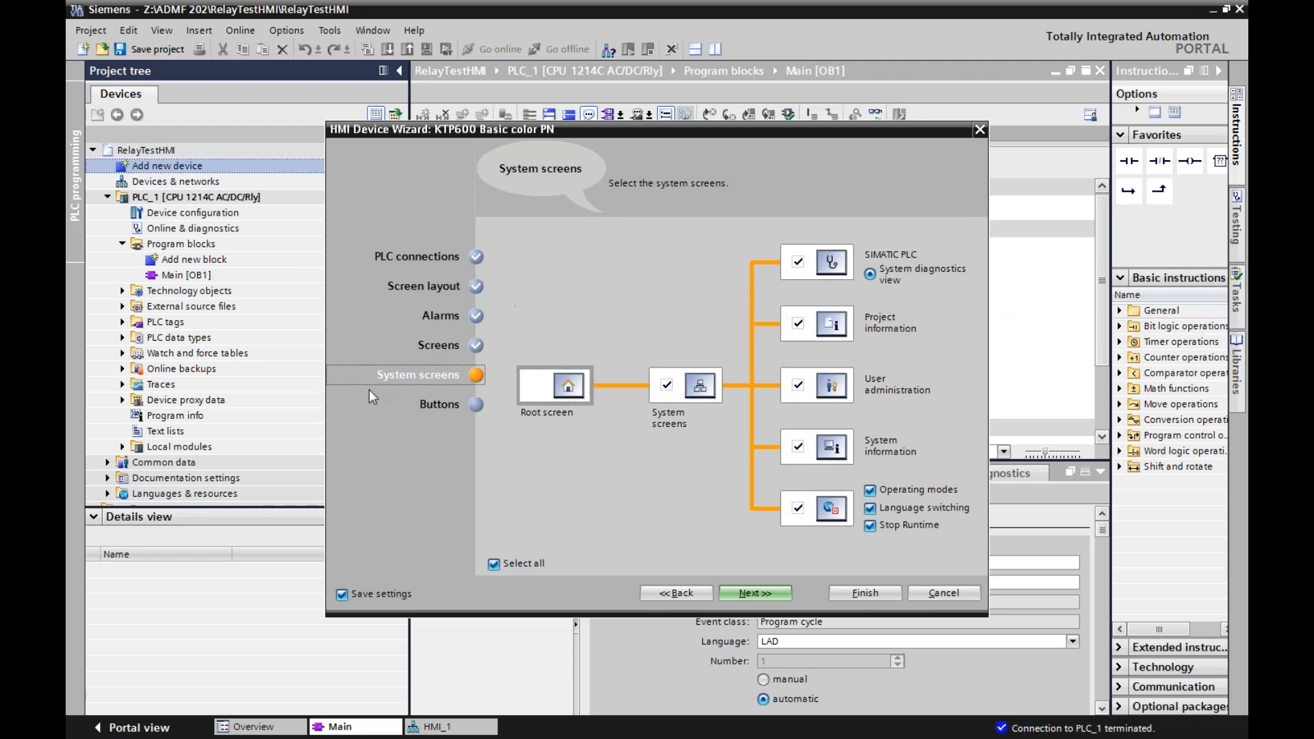
pyautogui.click(430, 405)
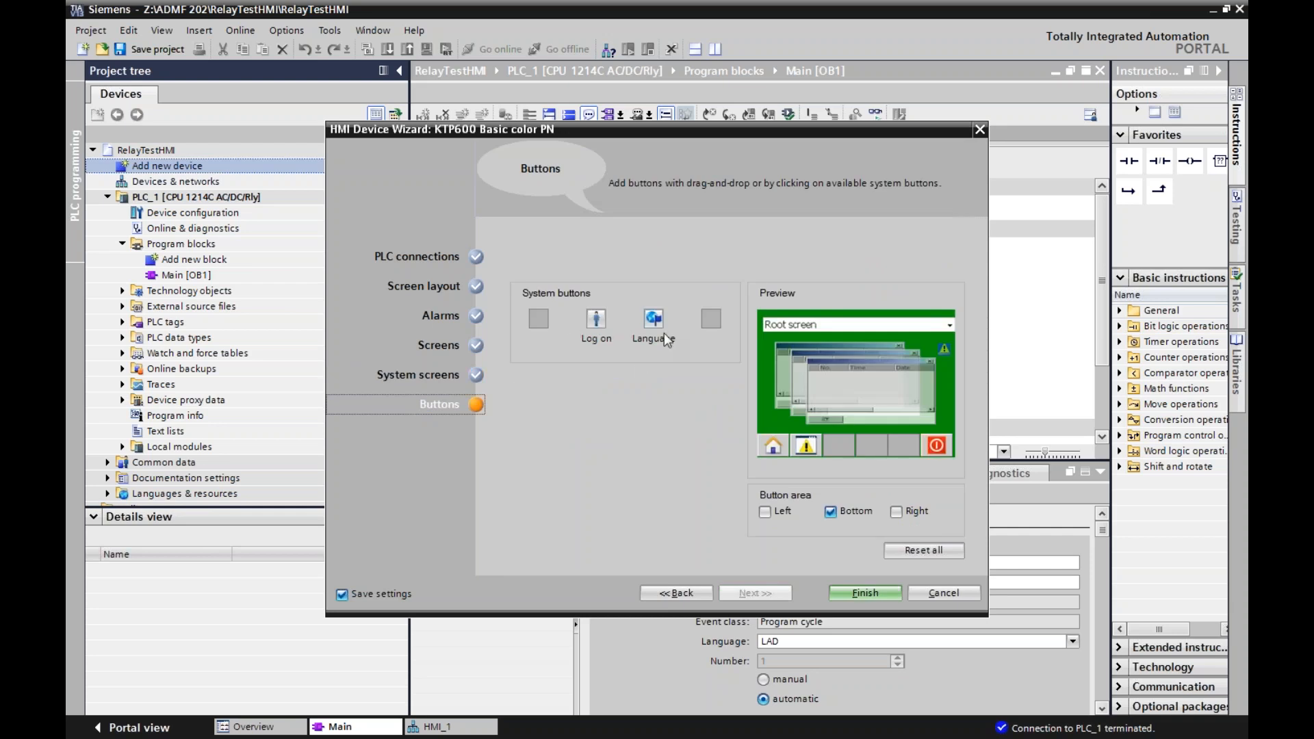
pyautogui.click(770, 511)
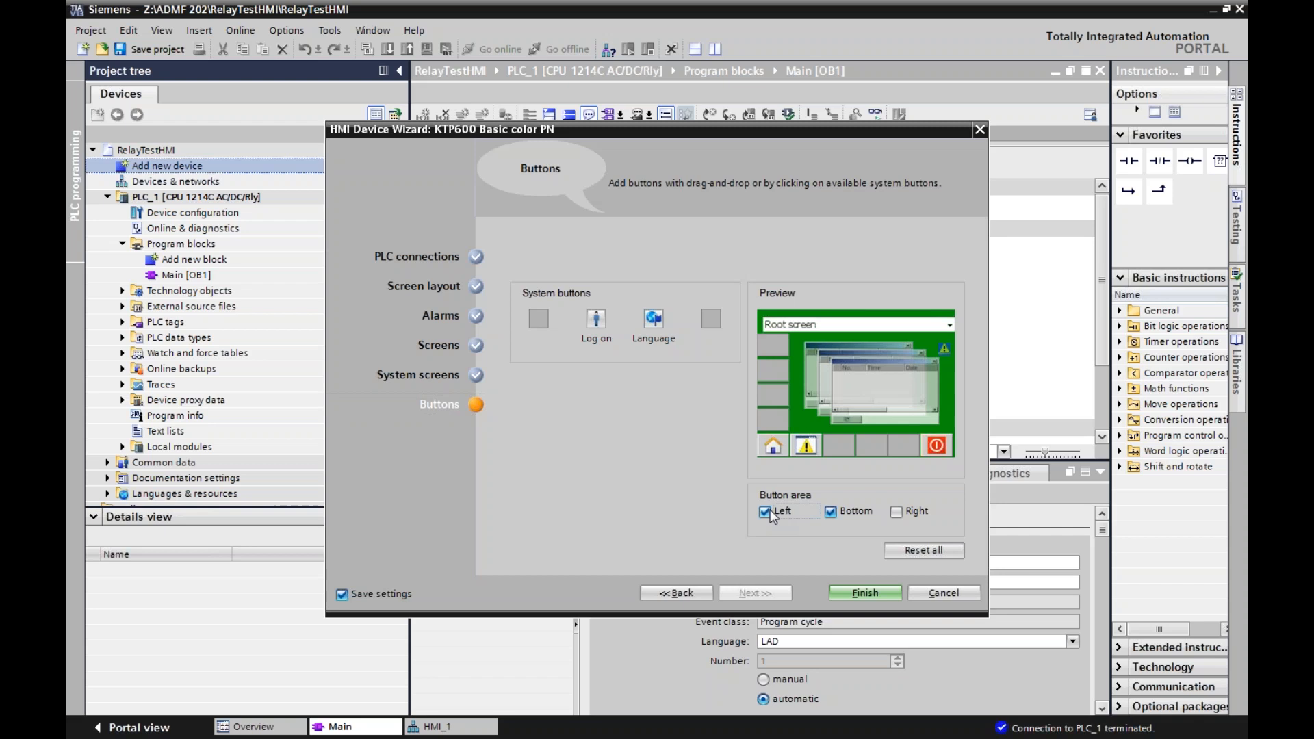
pyautogui.click(770, 510)
pyautogui.click(831, 510)
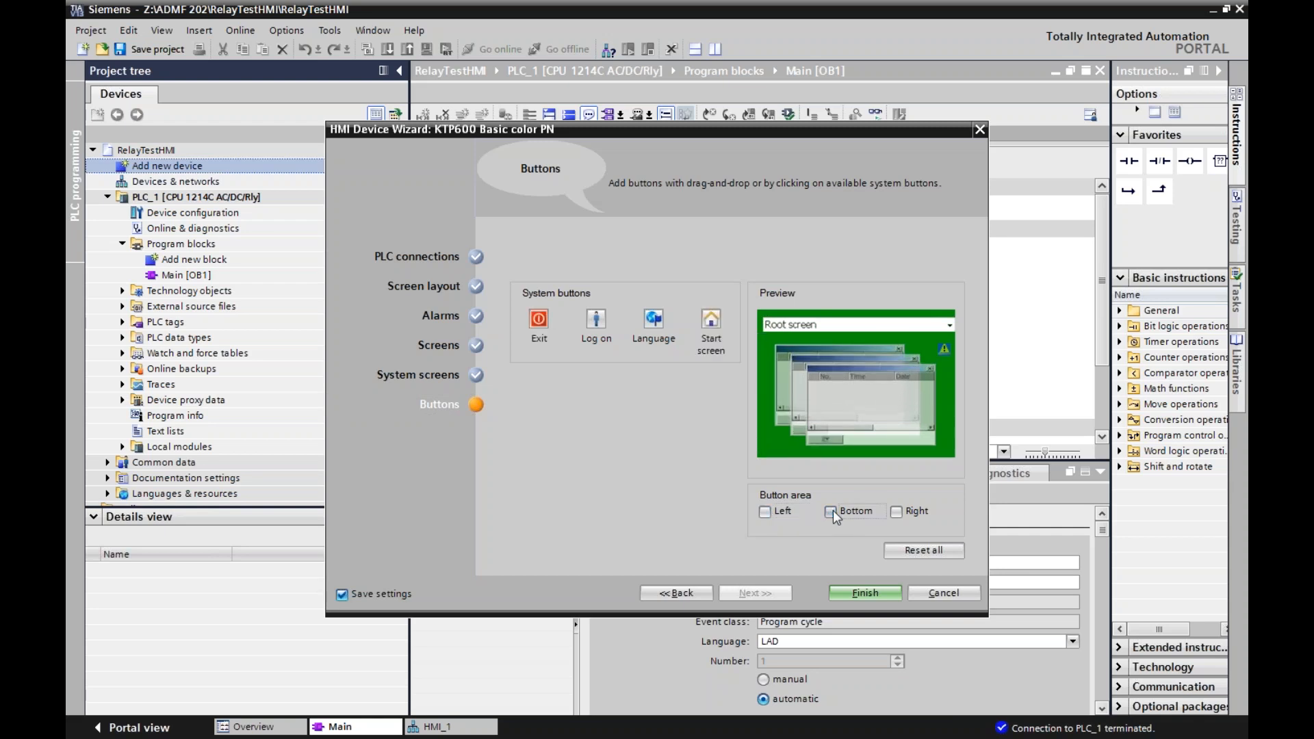
pyautogui.click(831, 511)
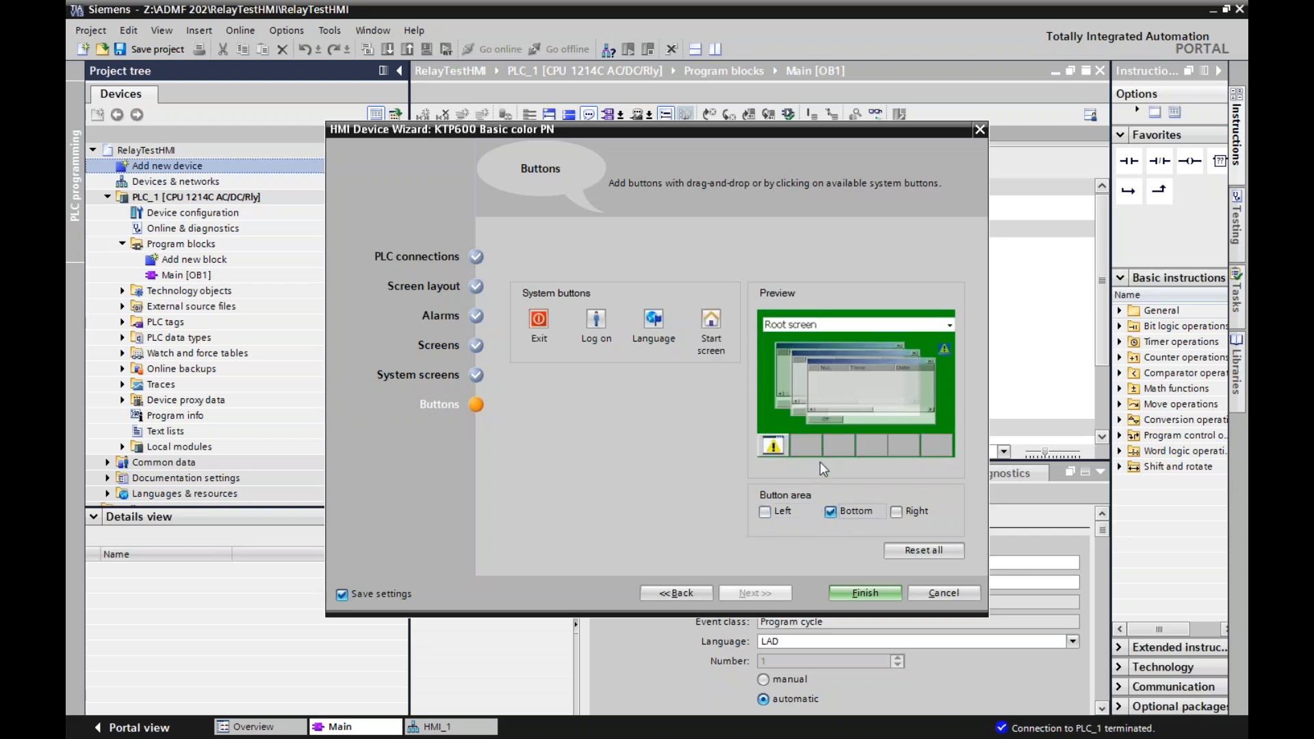
pyautogui.click(835, 509)
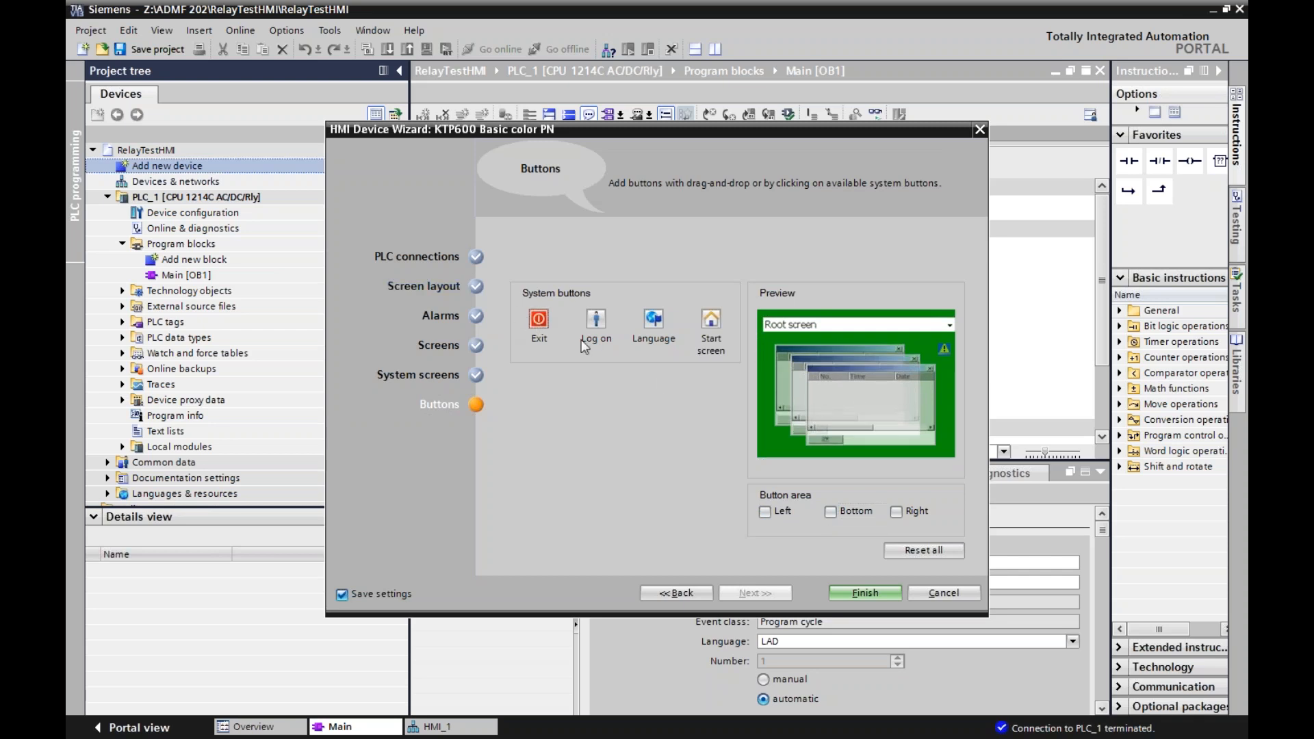
# - Try the left button area and the bottom one with an Exit button in its last slot, leaving both areas off
pyautogui.click(765, 512)
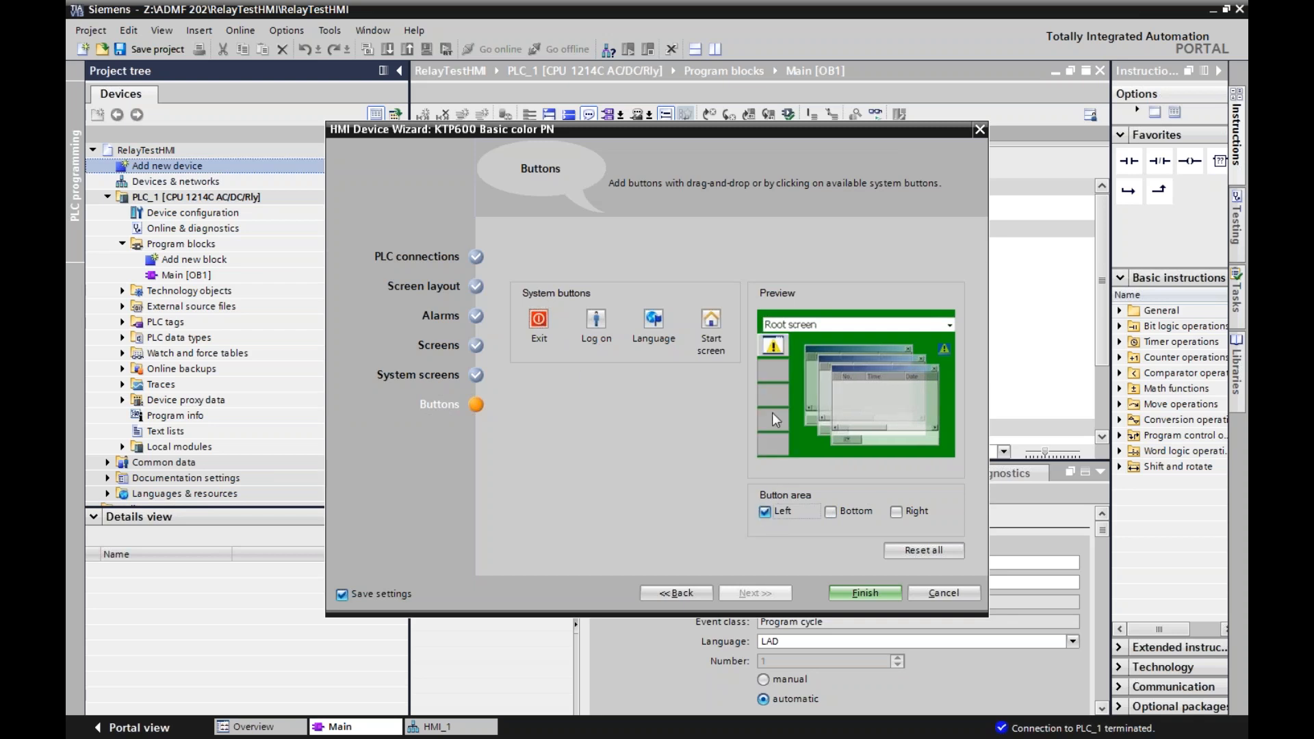
pyautogui.click(764, 512)
pyautogui.click(830, 512)
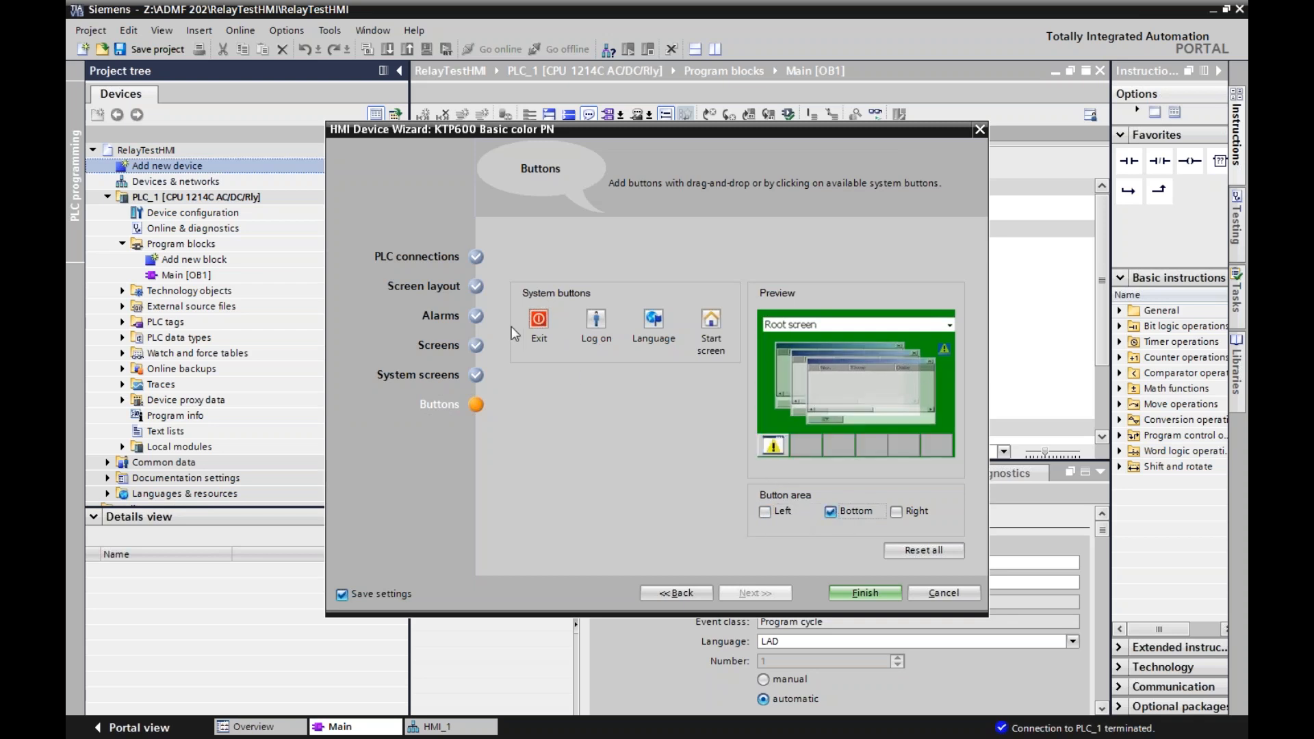
pyautogui.moveTo(538, 319); pyautogui.dragTo(937, 445)
pyautogui.click(835, 511)
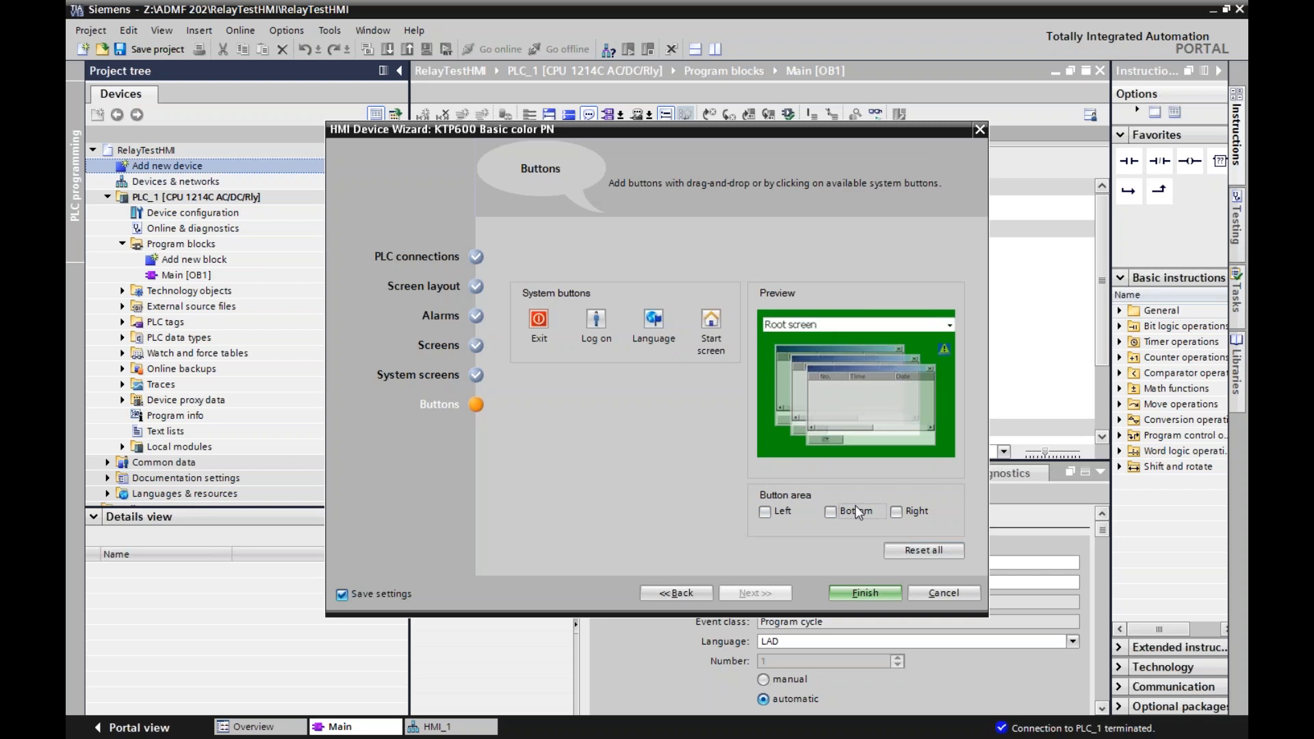
# - Return to the wizard's screen layout, turn off the header, and finish the HMI device wizard
pyautogui.click(424, 287)
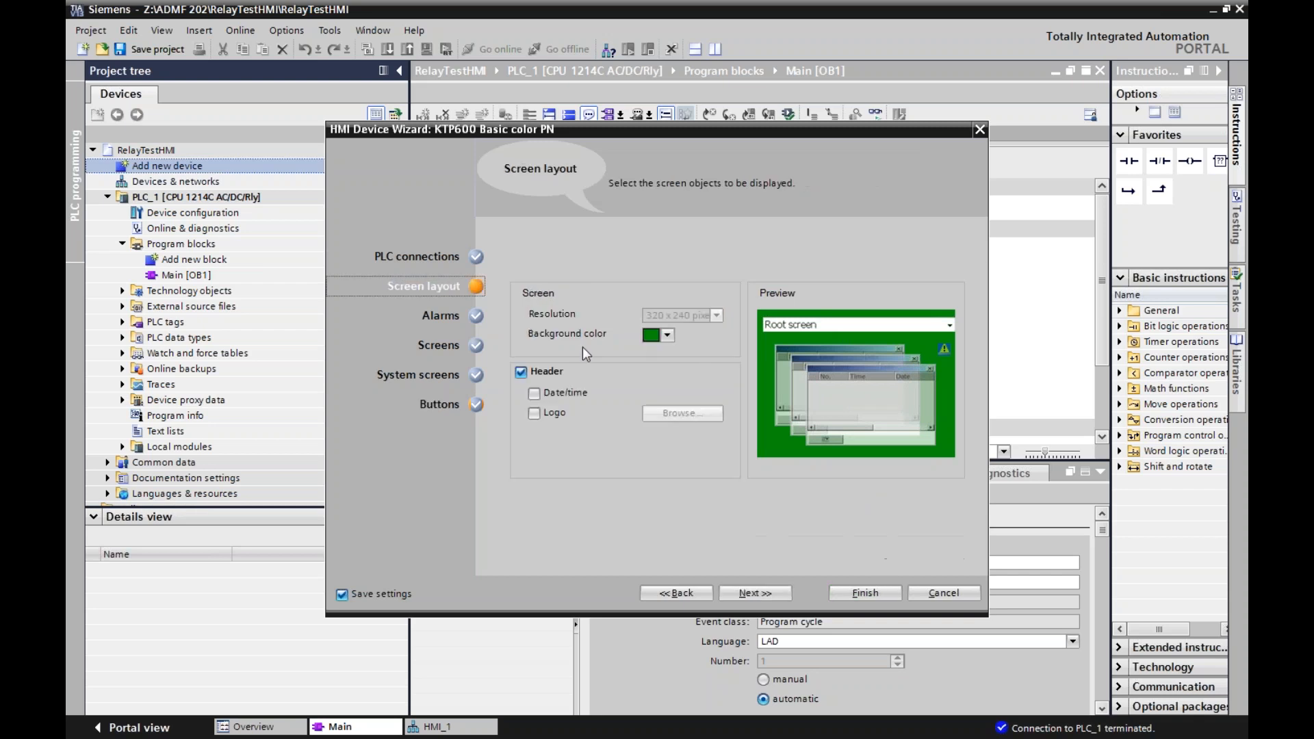
pyautogui.click(549, 370)
pyautogui.click(865, 591)
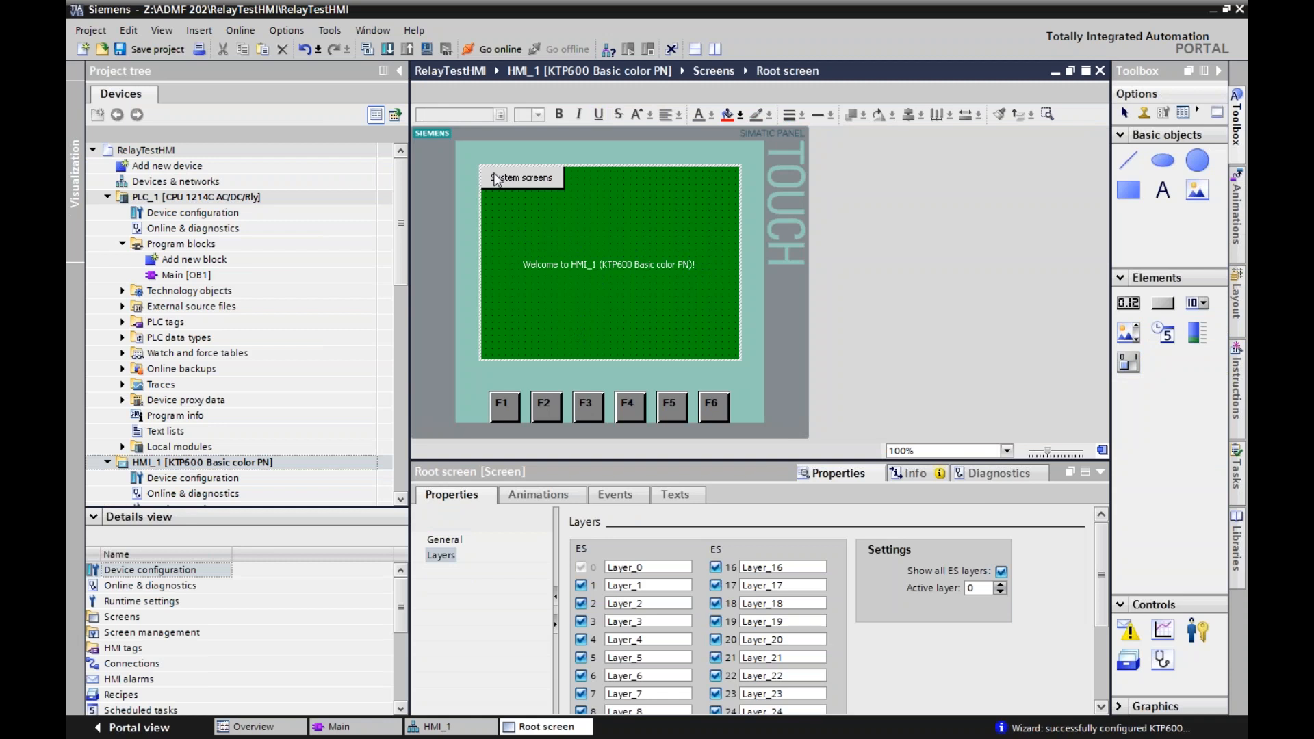
# - Delete the welcome text field and the System screens button from the root screen
pyautogui.click(572, 264)
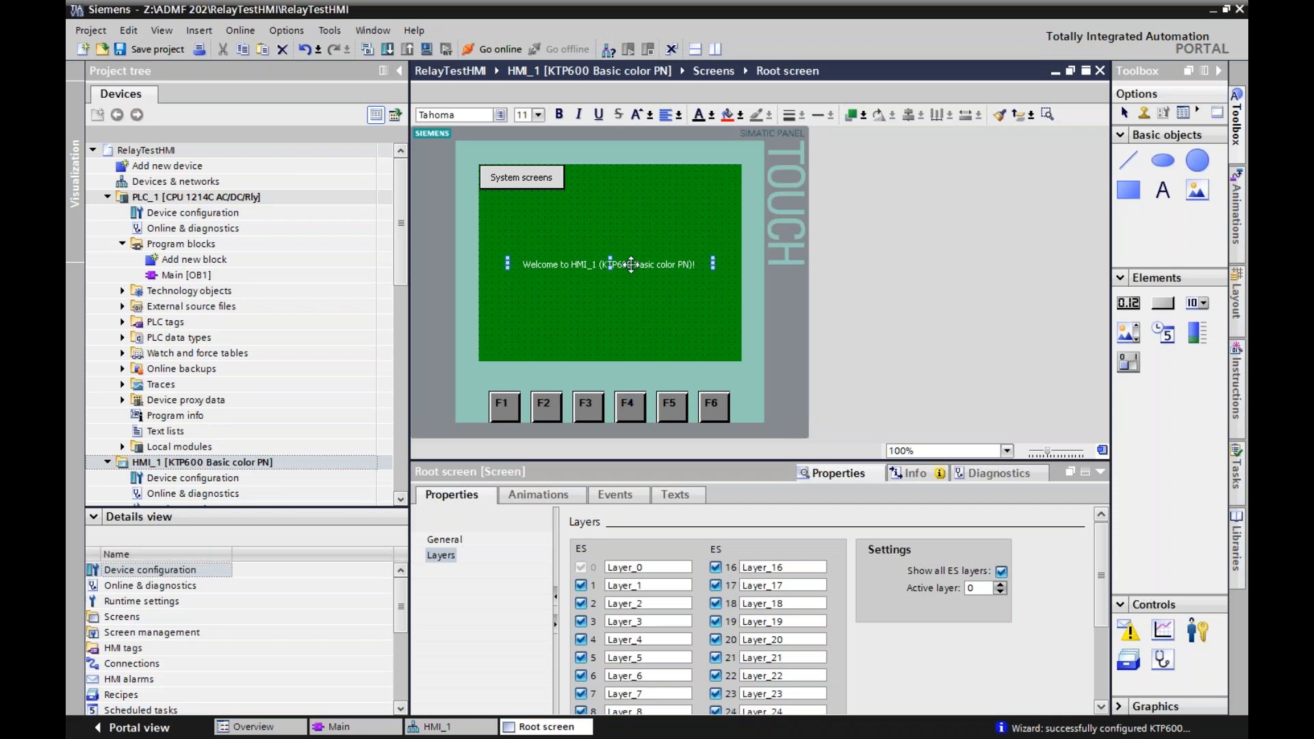
pyautogui.press('Delete')
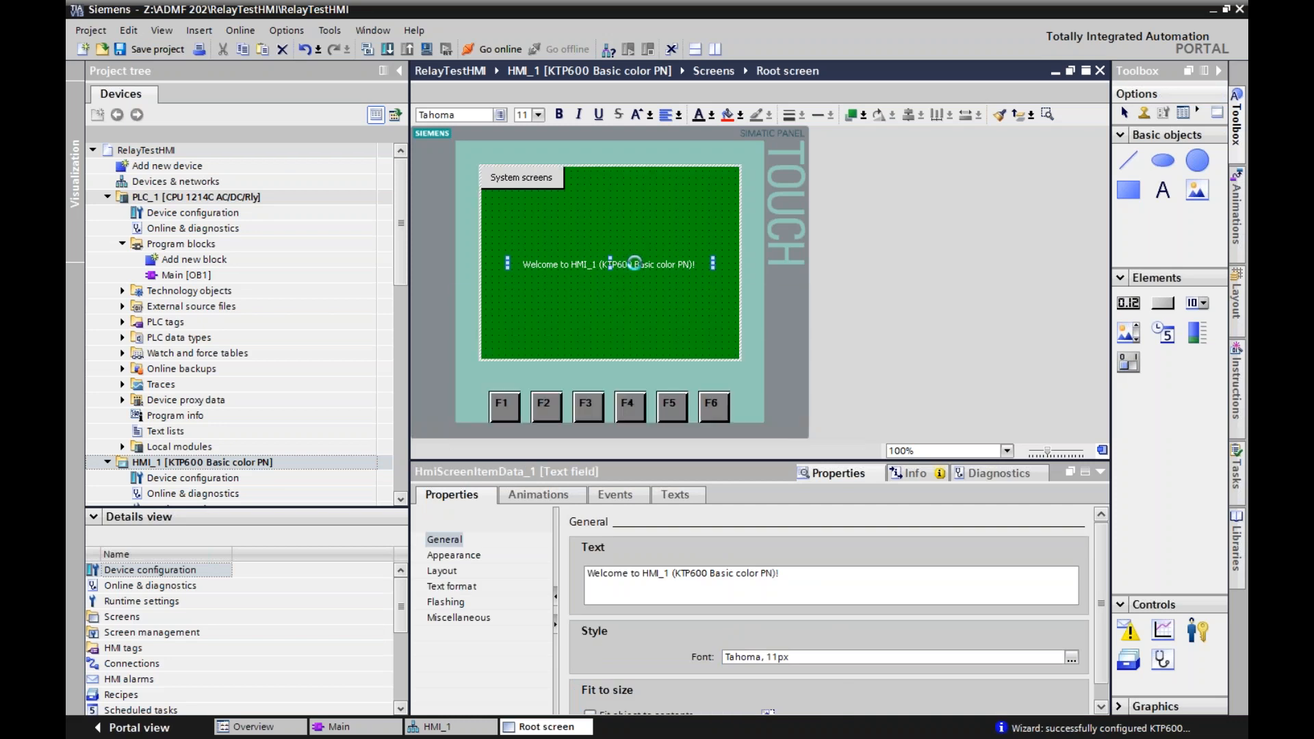
pyautogui.click(538, 178)
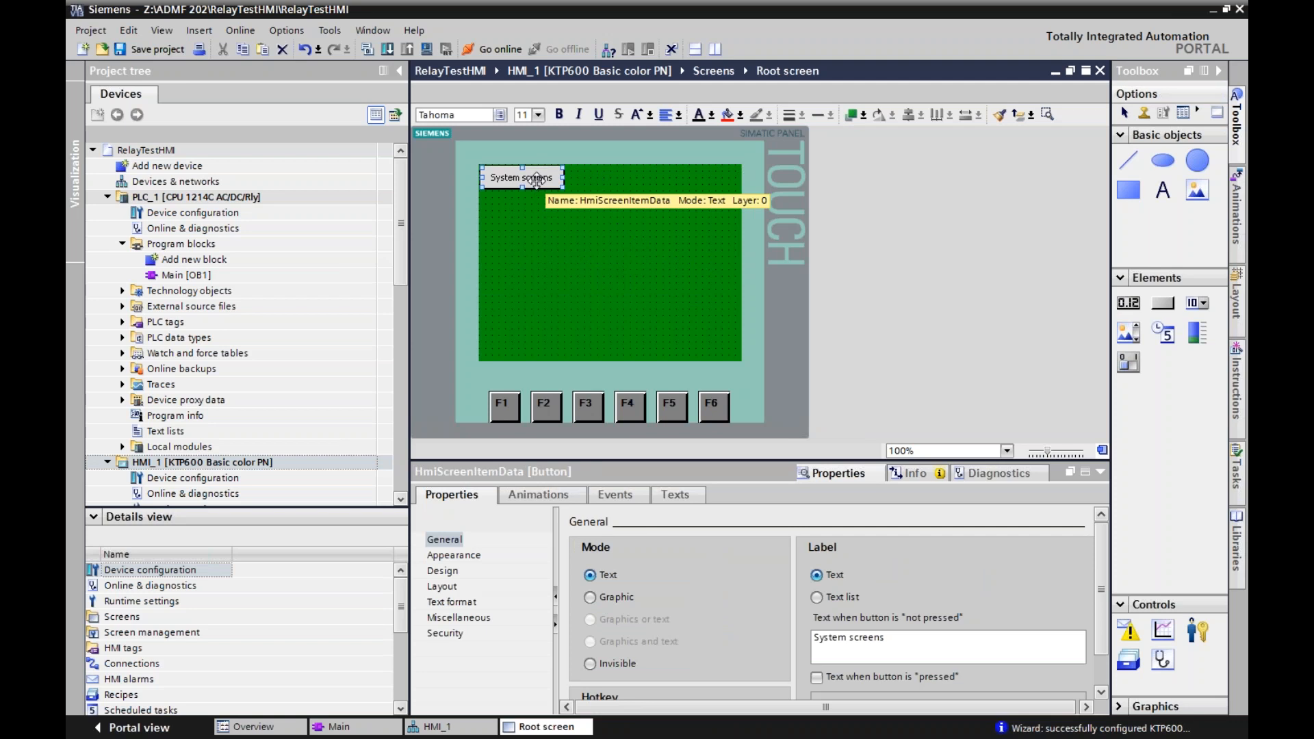
pyautogui.press('Delete')
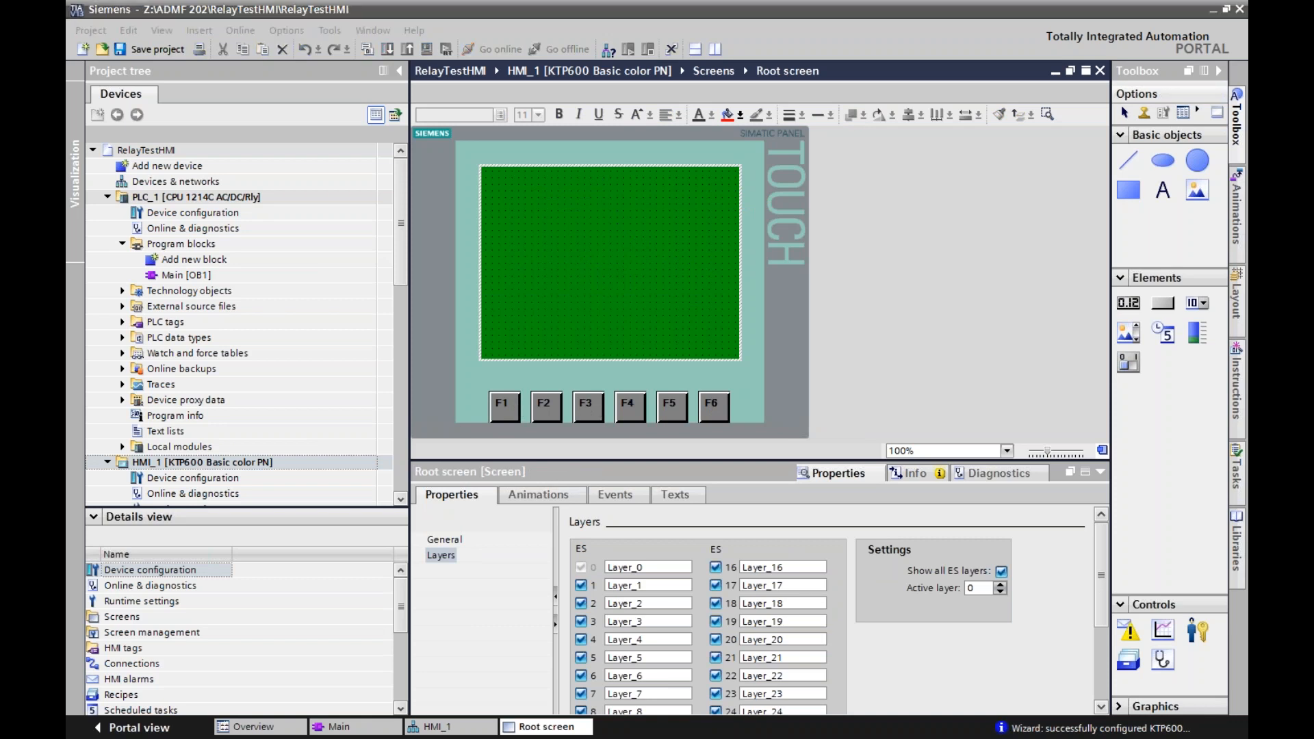
# - Switch to the browser to view the live YouTube stream of the physical HMI, and return to TIA Portal
pyautogui.hotkey('alt', 'Tab')
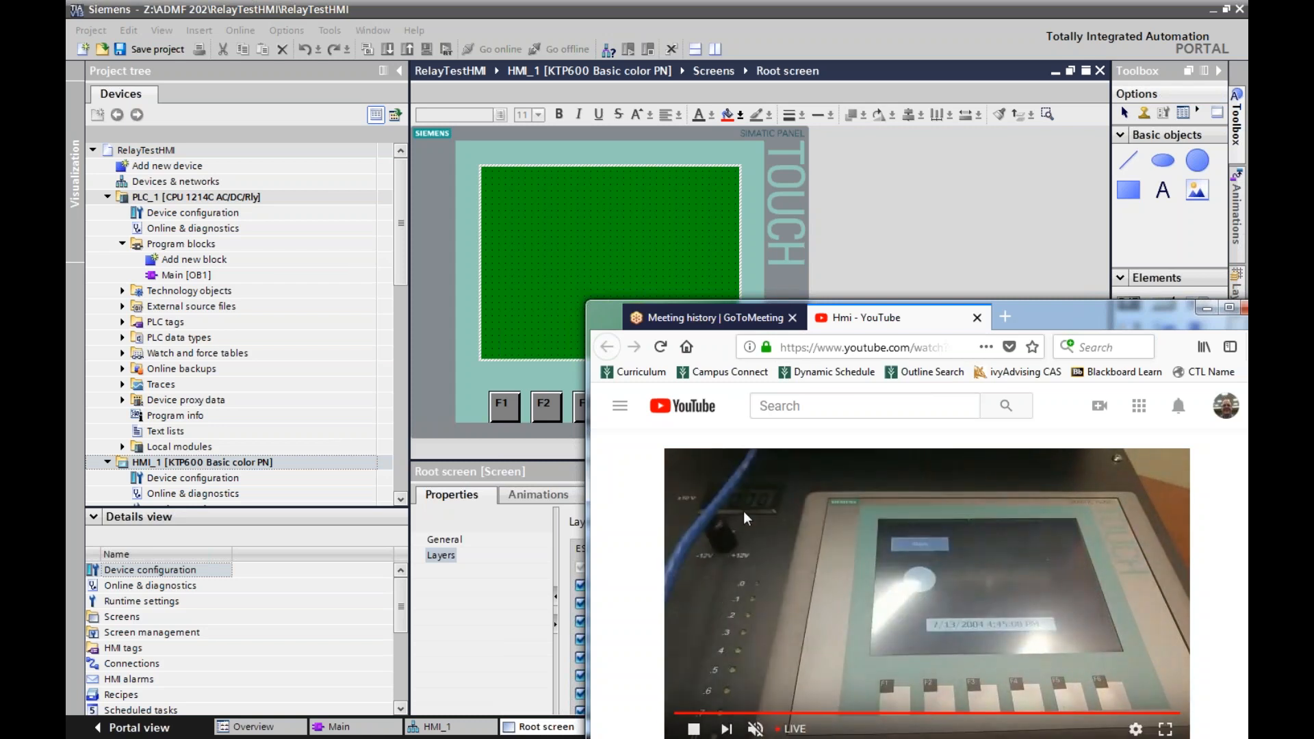
pyautogui.click(955, 173)
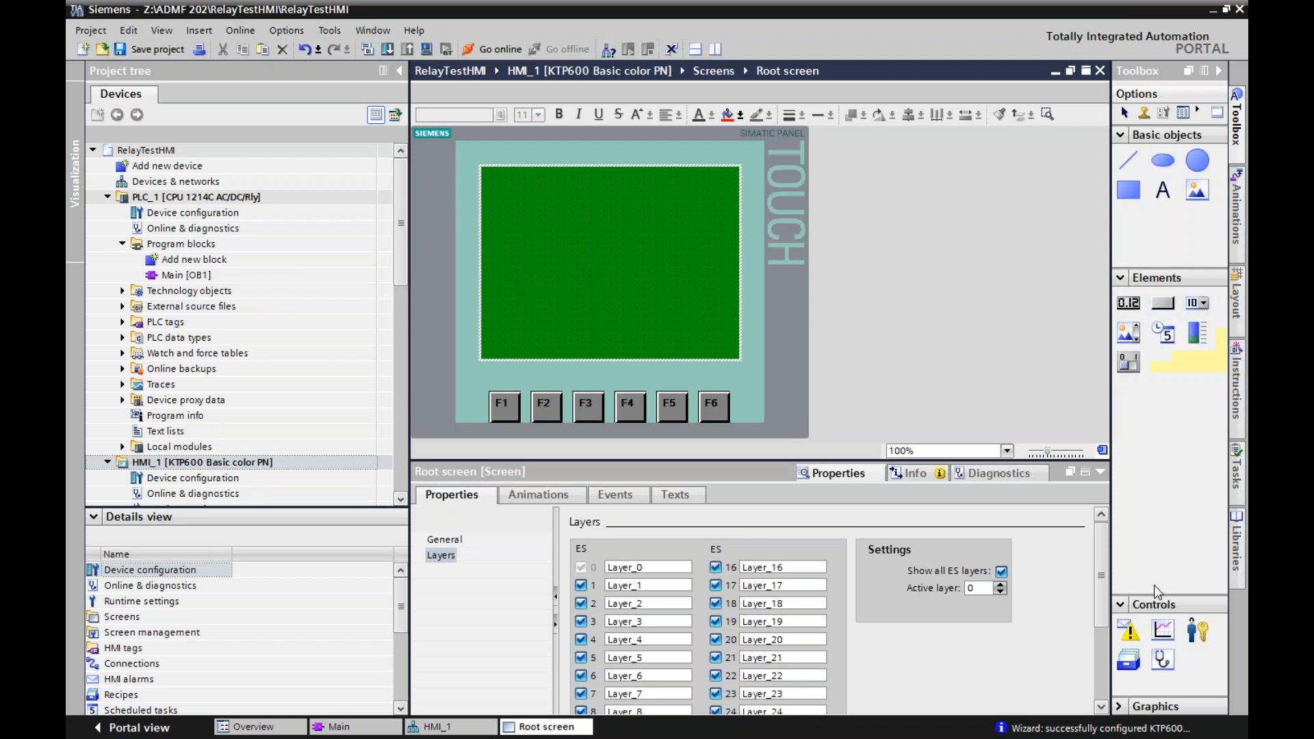
# - Widen the toolbox and look through its Controls and Graphics sections, including the WinCC graphics folder
pyautogui.click(1123, 710)
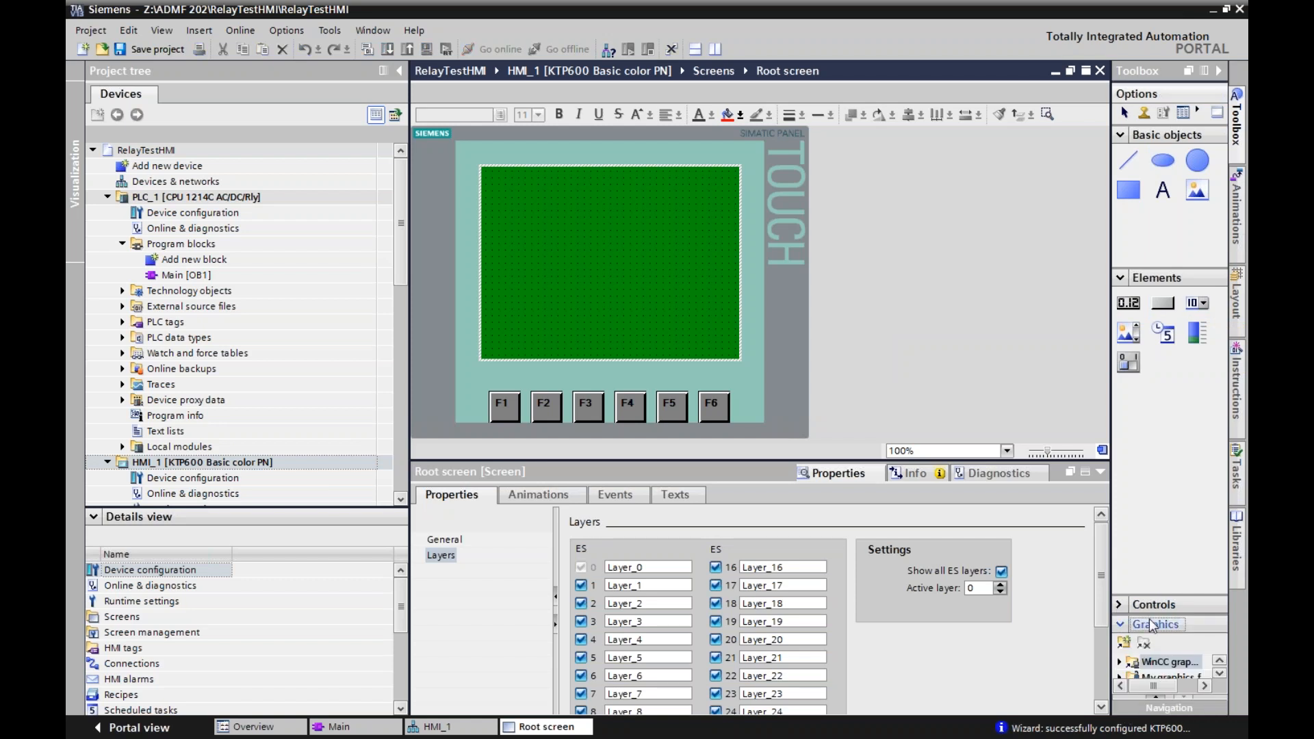
pyautogui.moveTo(1109, 497); pyautogui.dragTo(935, 497)
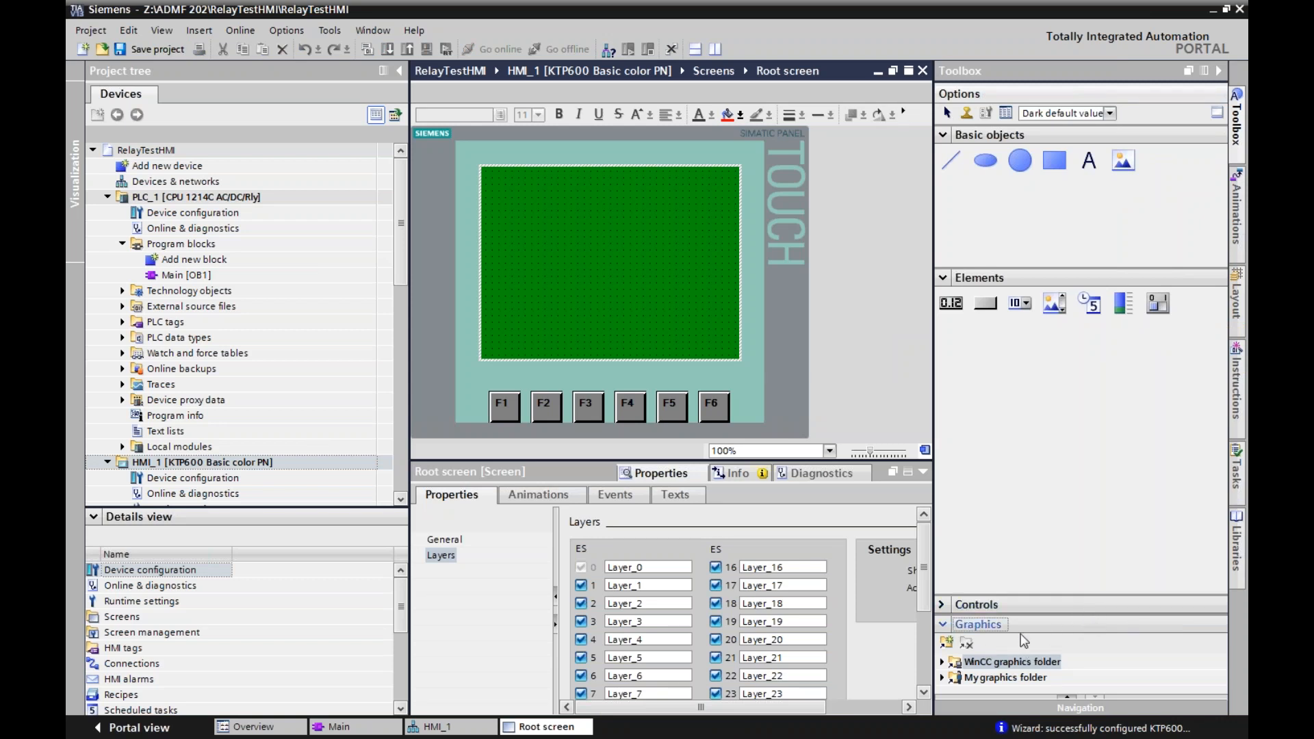
pyautogui.click(976, 661)
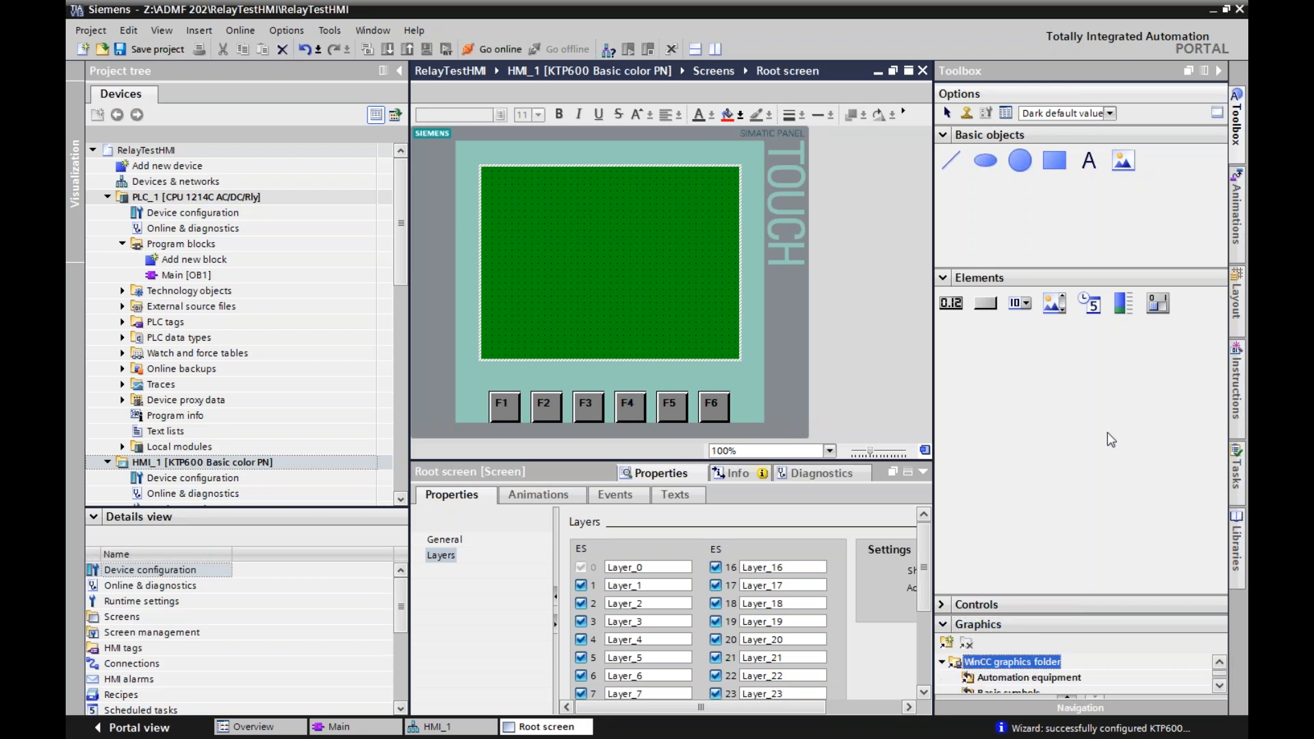
pyautogui.click(978, 605)
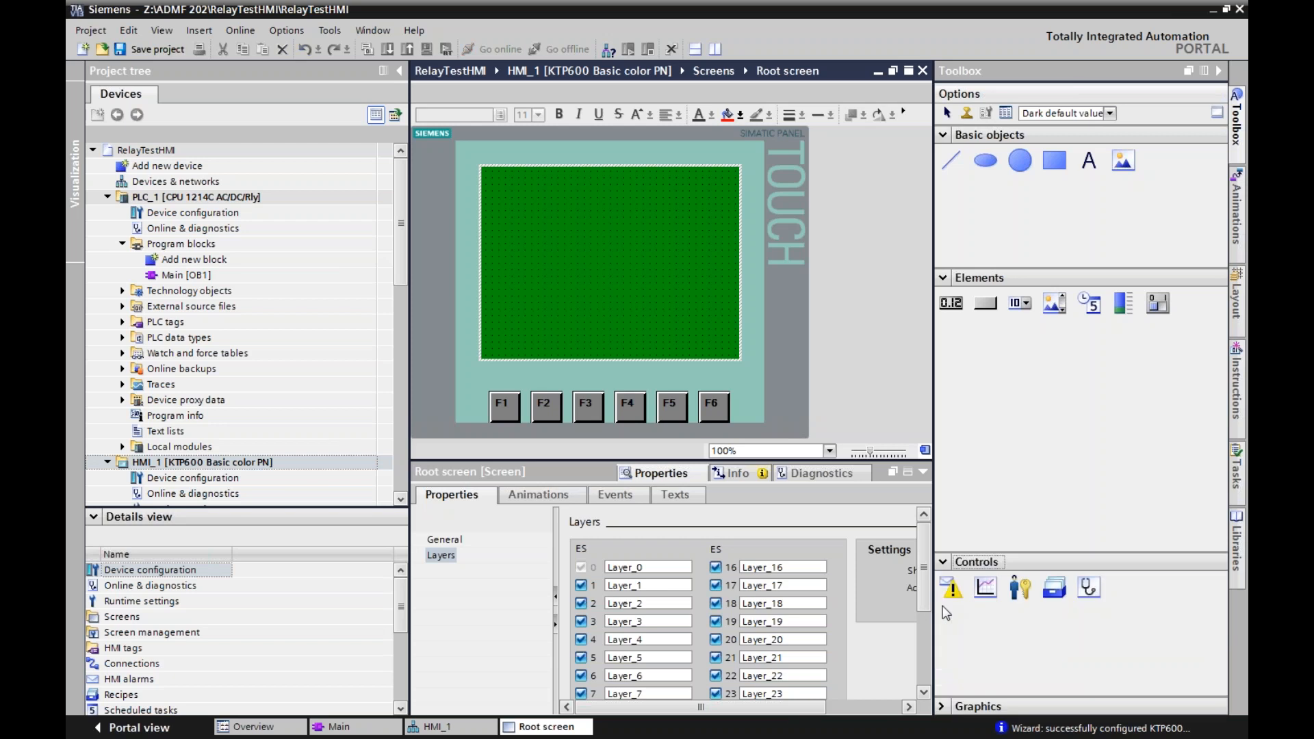
pyautogui.click(945, 562)
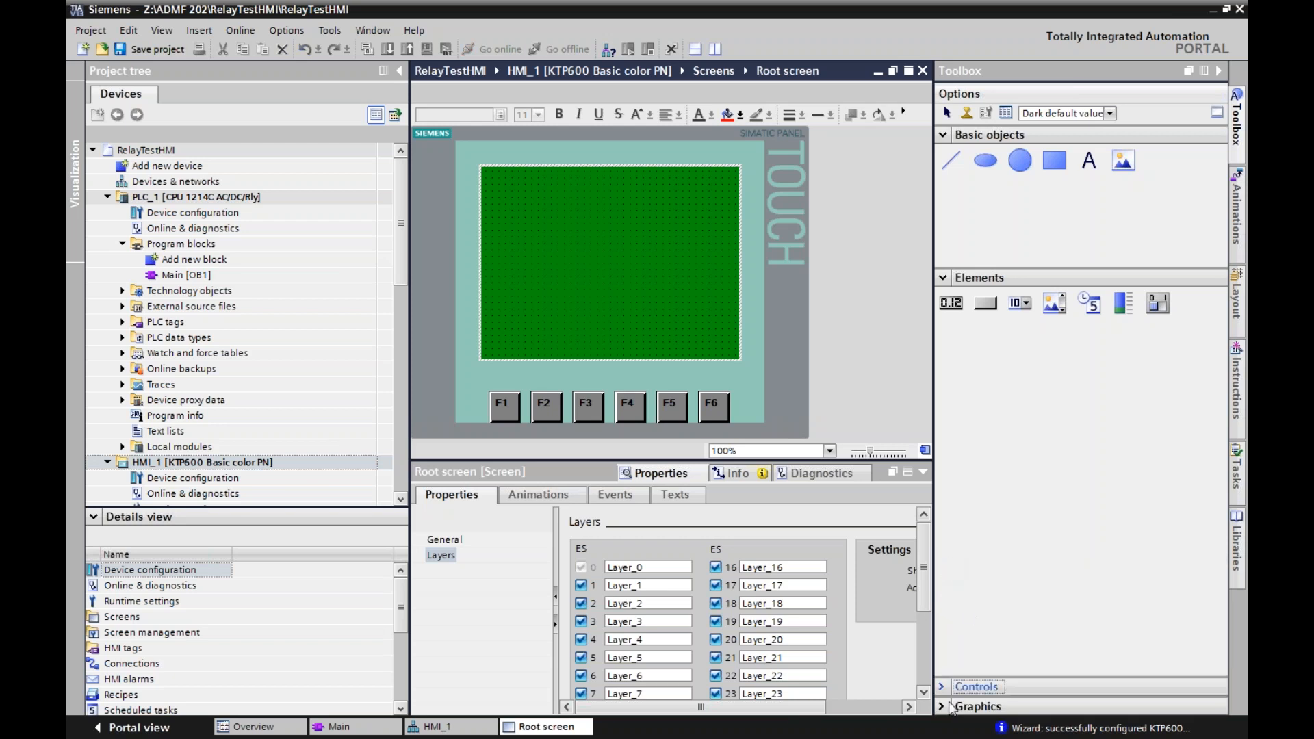
pyautogui.click(939, 709)
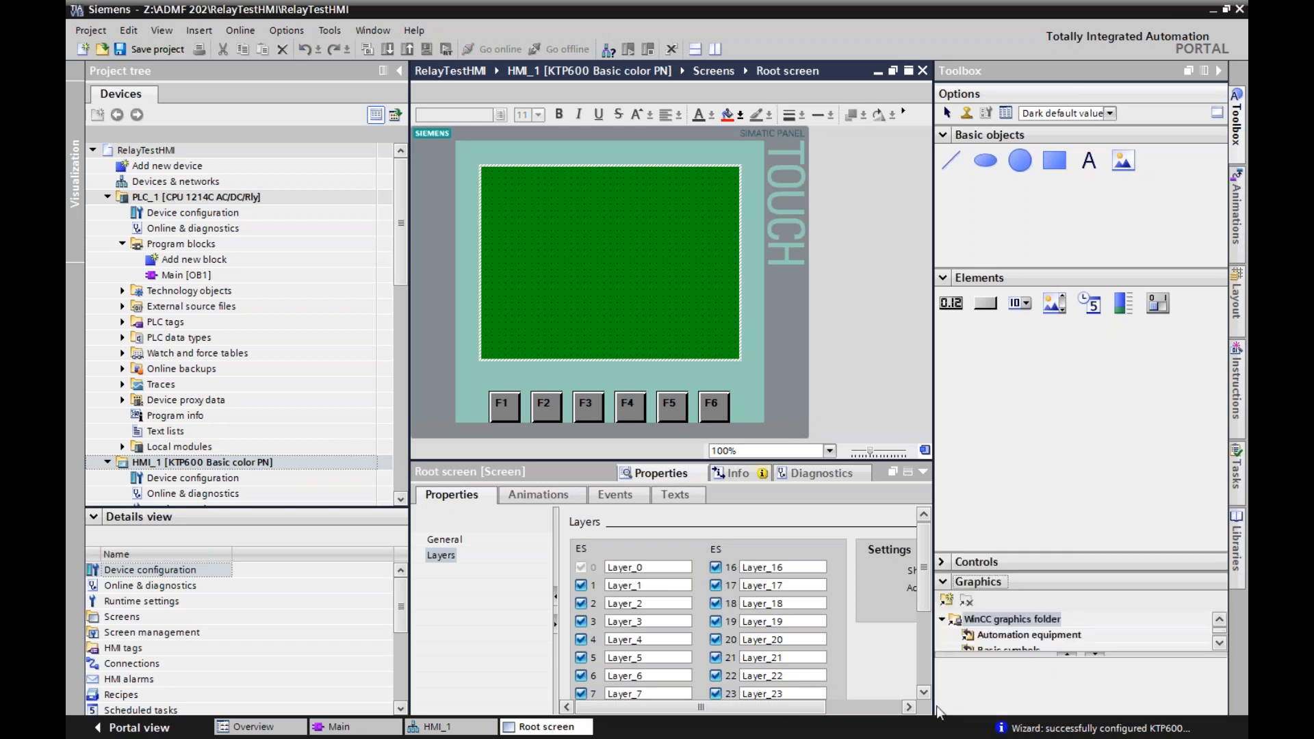
# - Browse the WinCC graphics folder's Basic symbols, the RT-Advanced_Comfort+Basic-Panels runtime control icons, and the Technology symbols
pyautogui.moveTo(1167, 656); pyautogui.dragTo(1166, 734)
pyautogui.doubleClick(1046, 649)
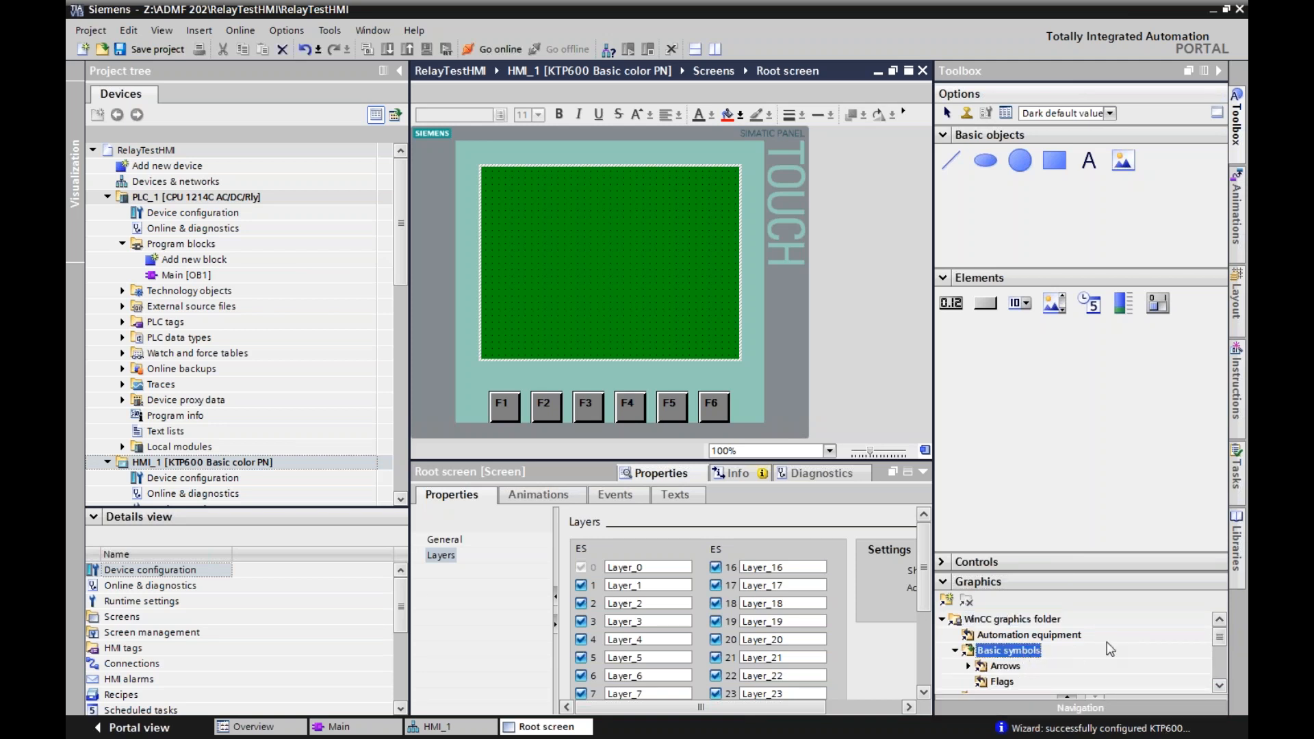
pyautogui.scroll(-1, 1136, 653)
pyautogui.scroll(-1, 1010, 667)
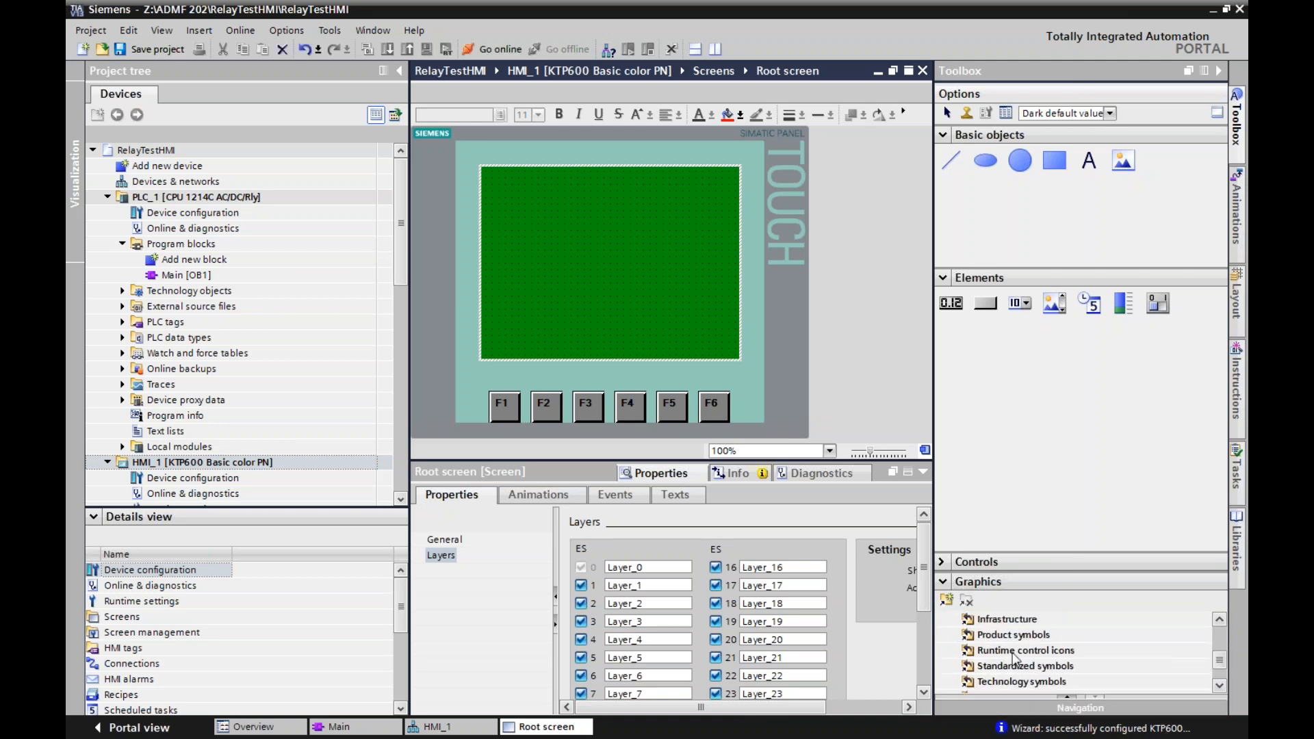
pyautogui.doubleClick(1014, 653)
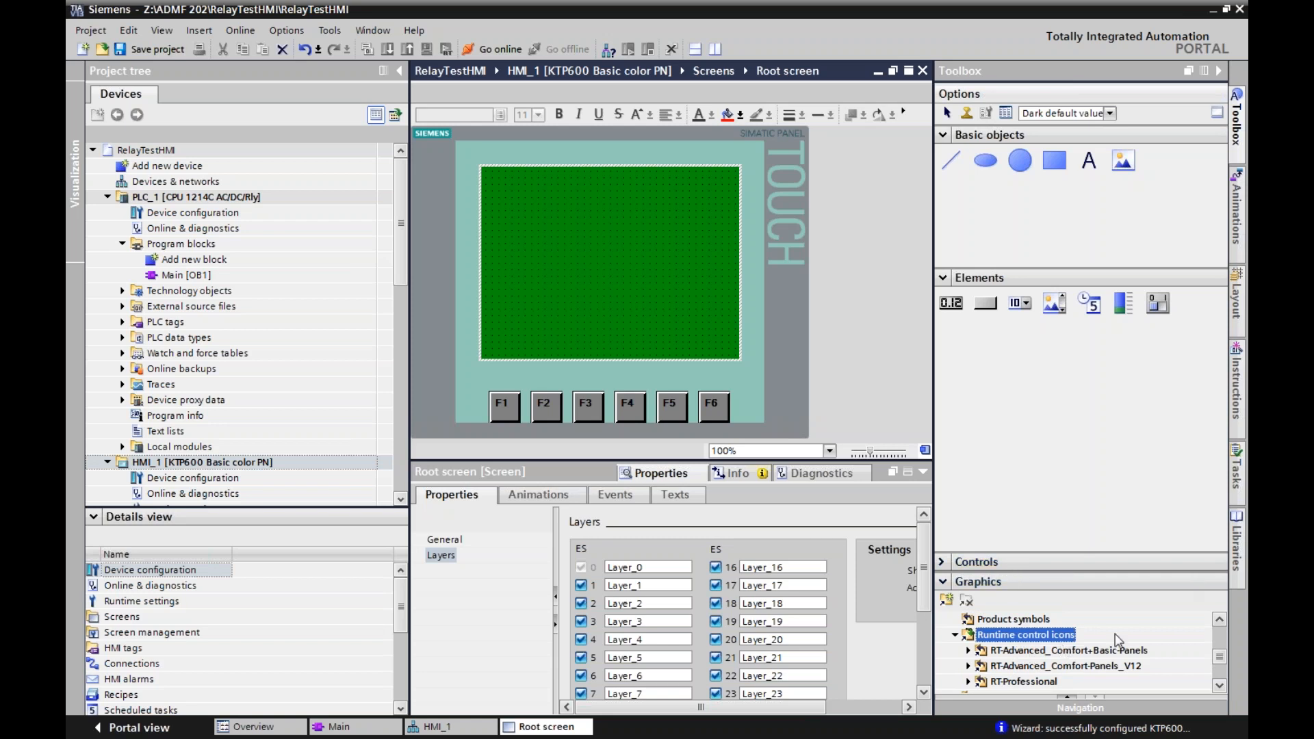
pyautogui.click(1038, 651)
pyautogui.scroll(-1, 1039, 654)
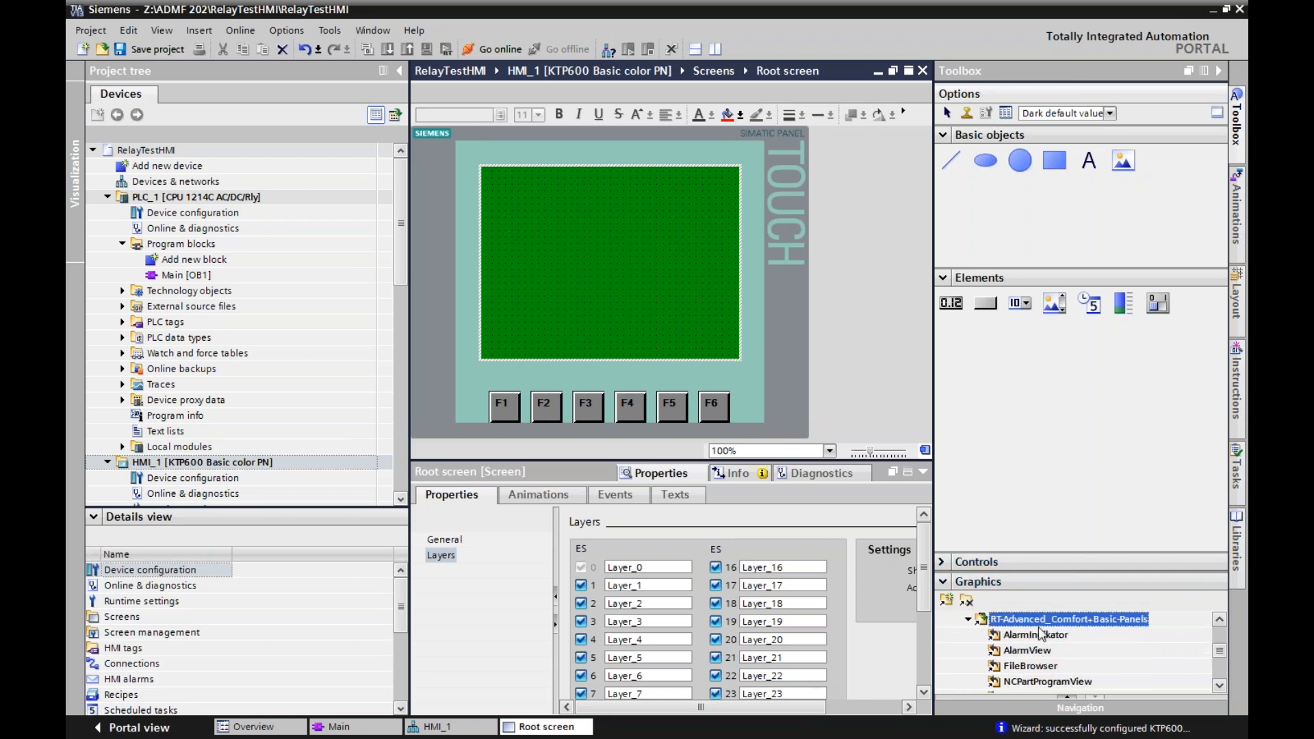
pyautogui.scroll(-2, 1038, 654)
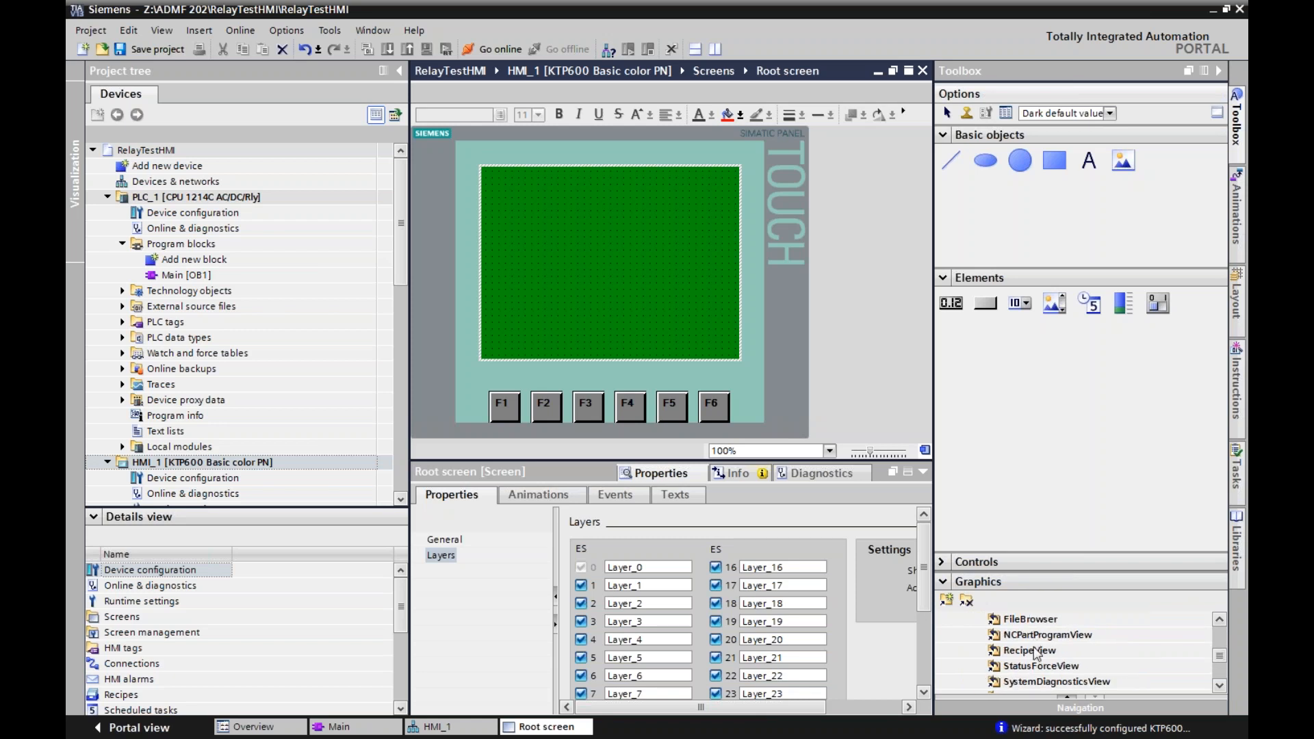
pyautogui.scroll(-3, 1029, 637)
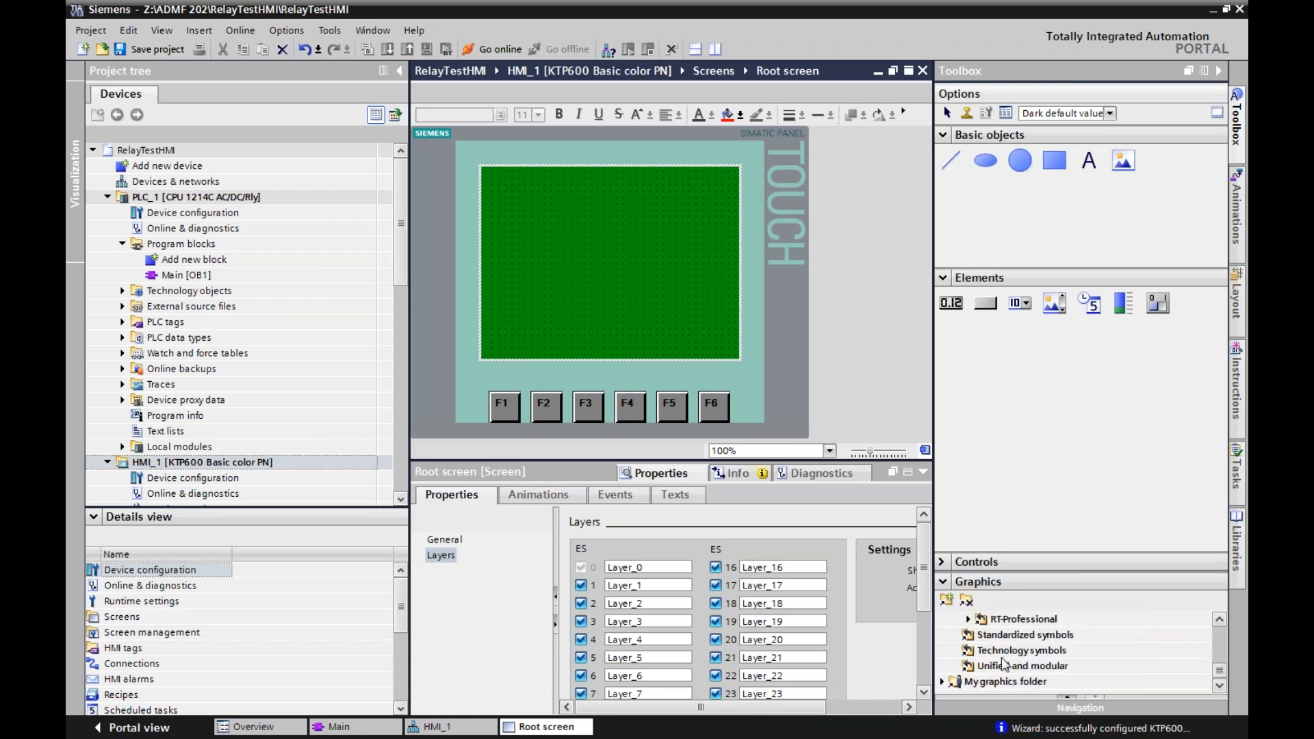
pyautogui.click(1004, 650)
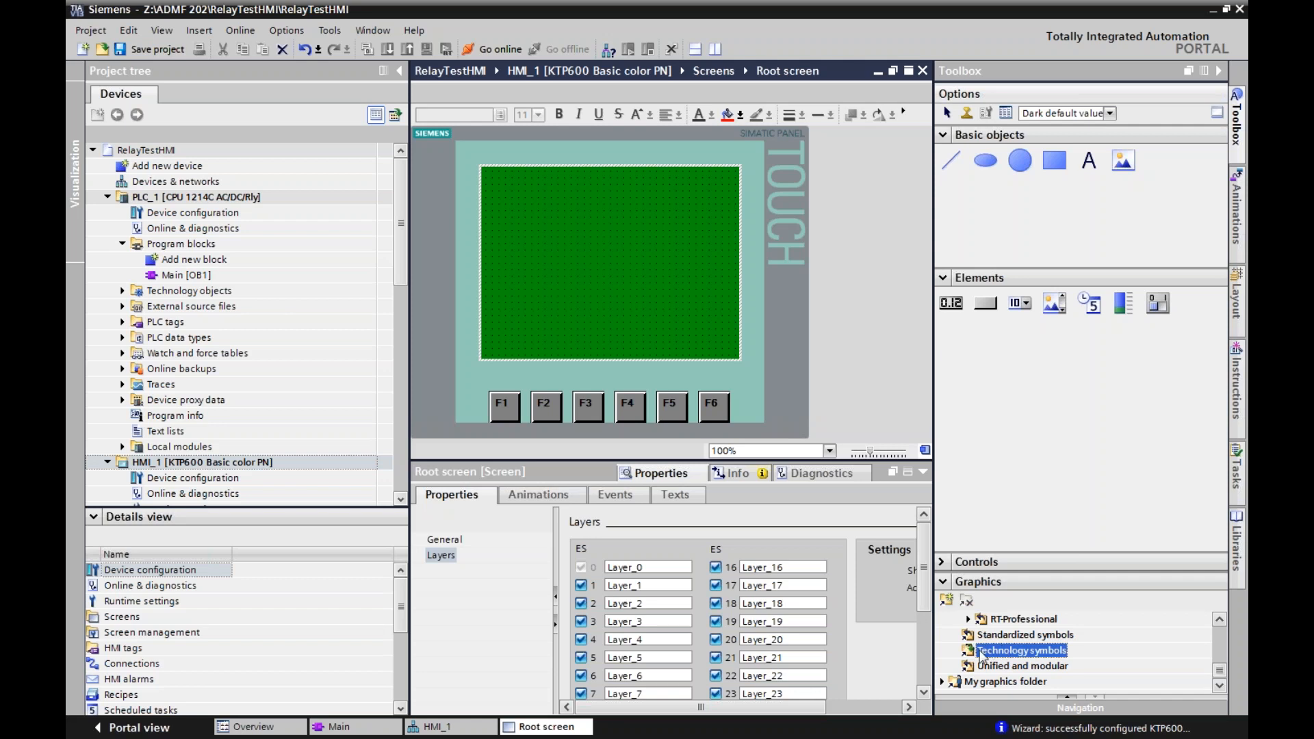
# - Examine the Arrow_01 set under the Arrows basic symbols and collapse the Graphics section
pyautogui.scroll(5, 997, 667)
pyautogui.scroll(4, 996, 667)
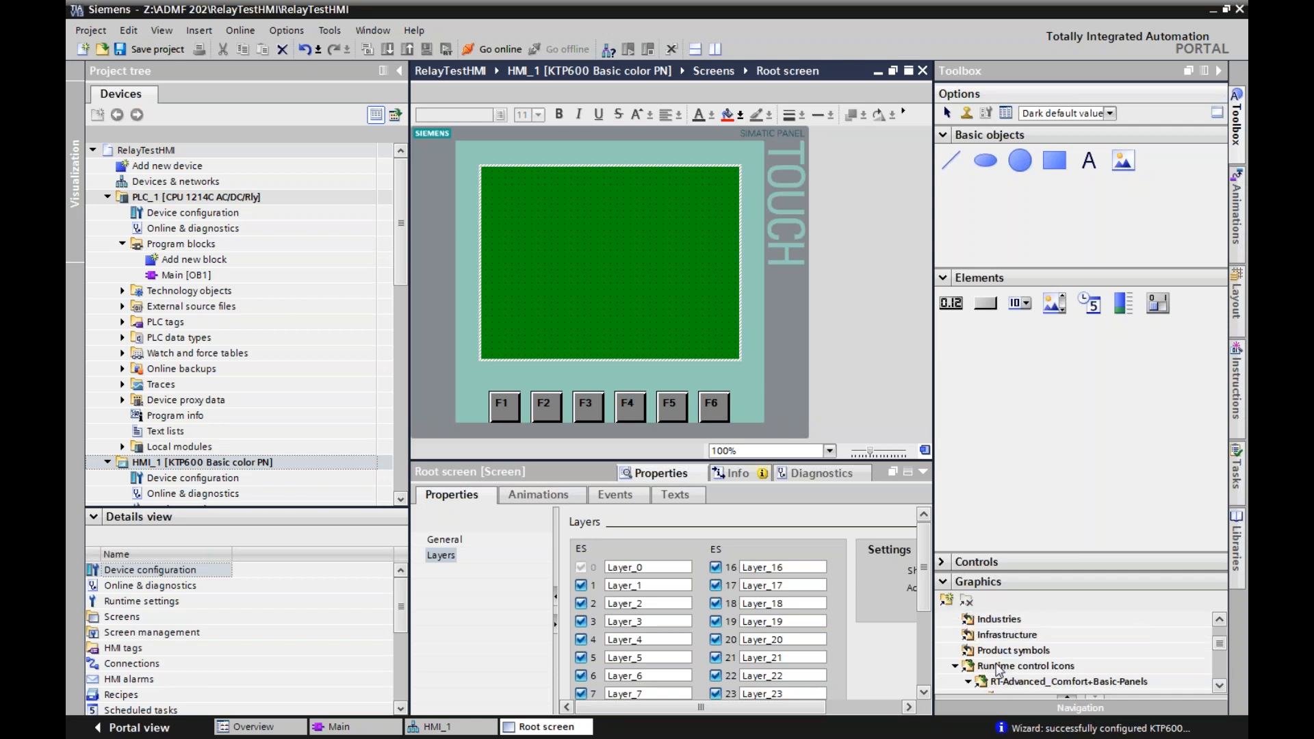
pyautogui.doubleClick(998, 635)
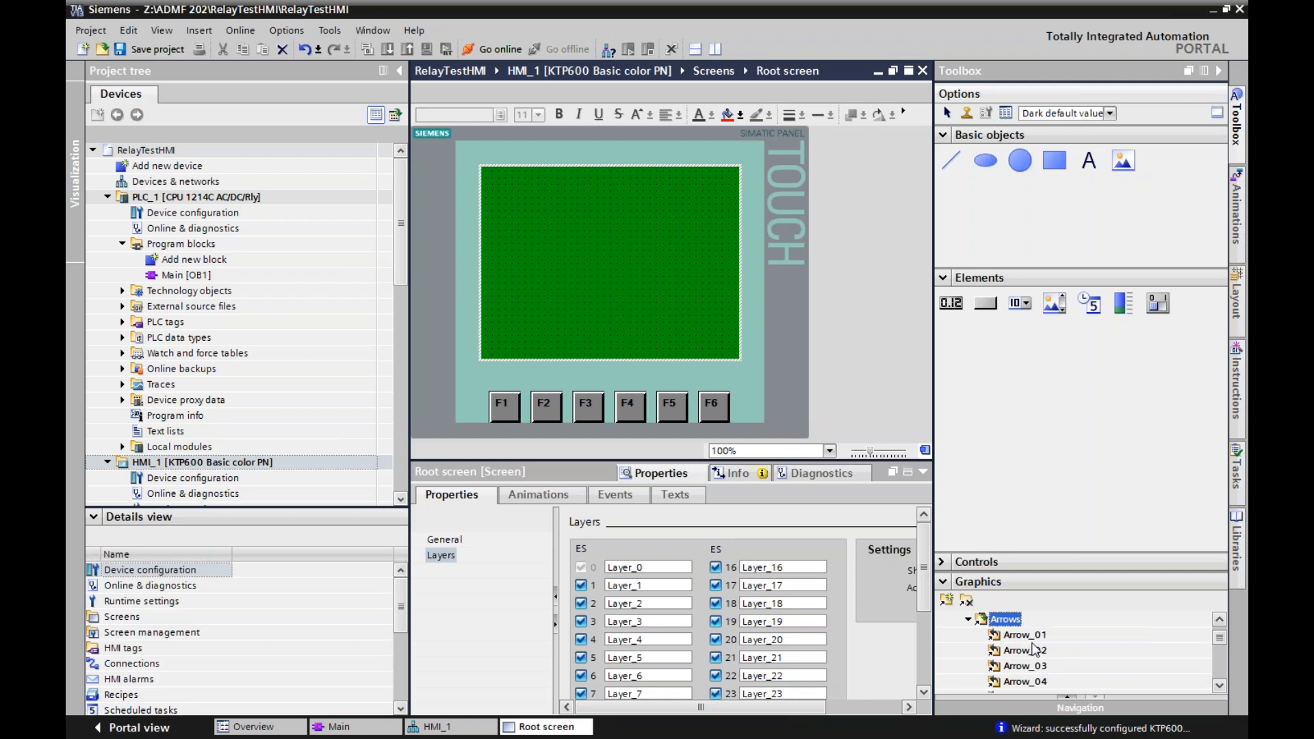
pyautogui.click(1027, 637)
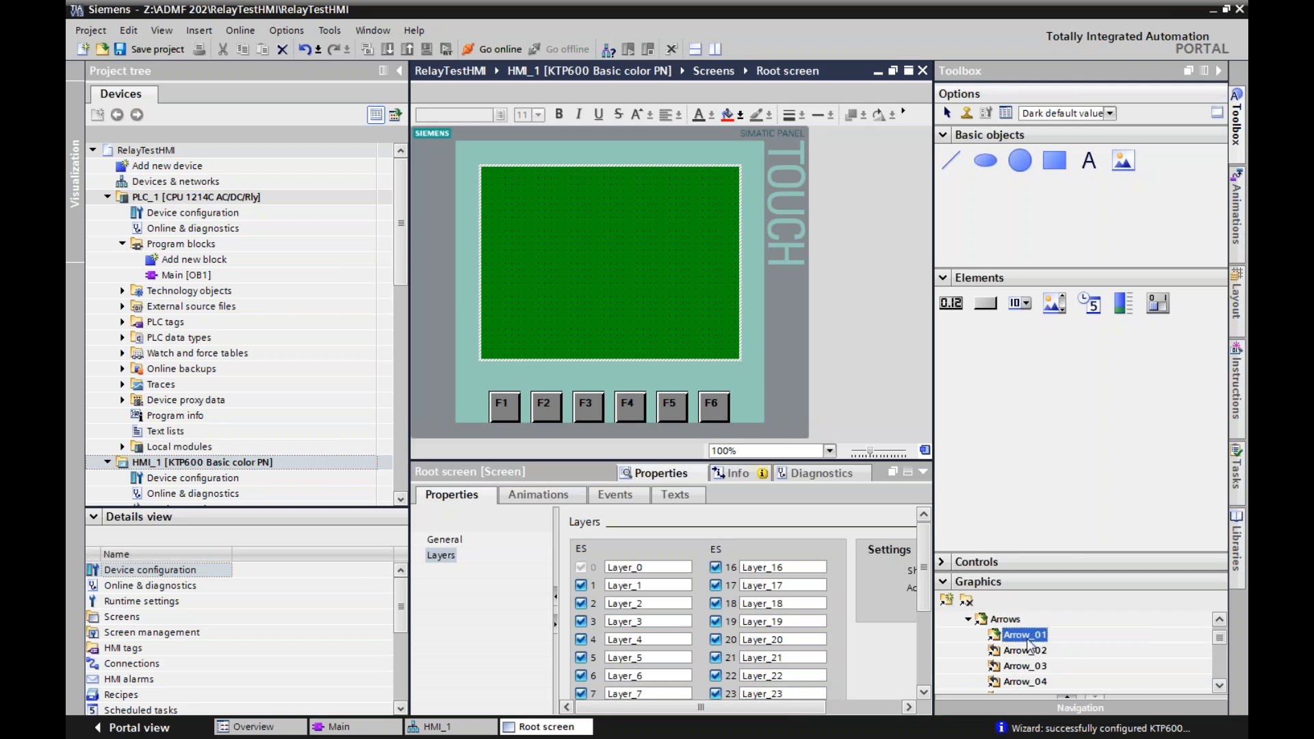
pyautogui.click(1045, 437)
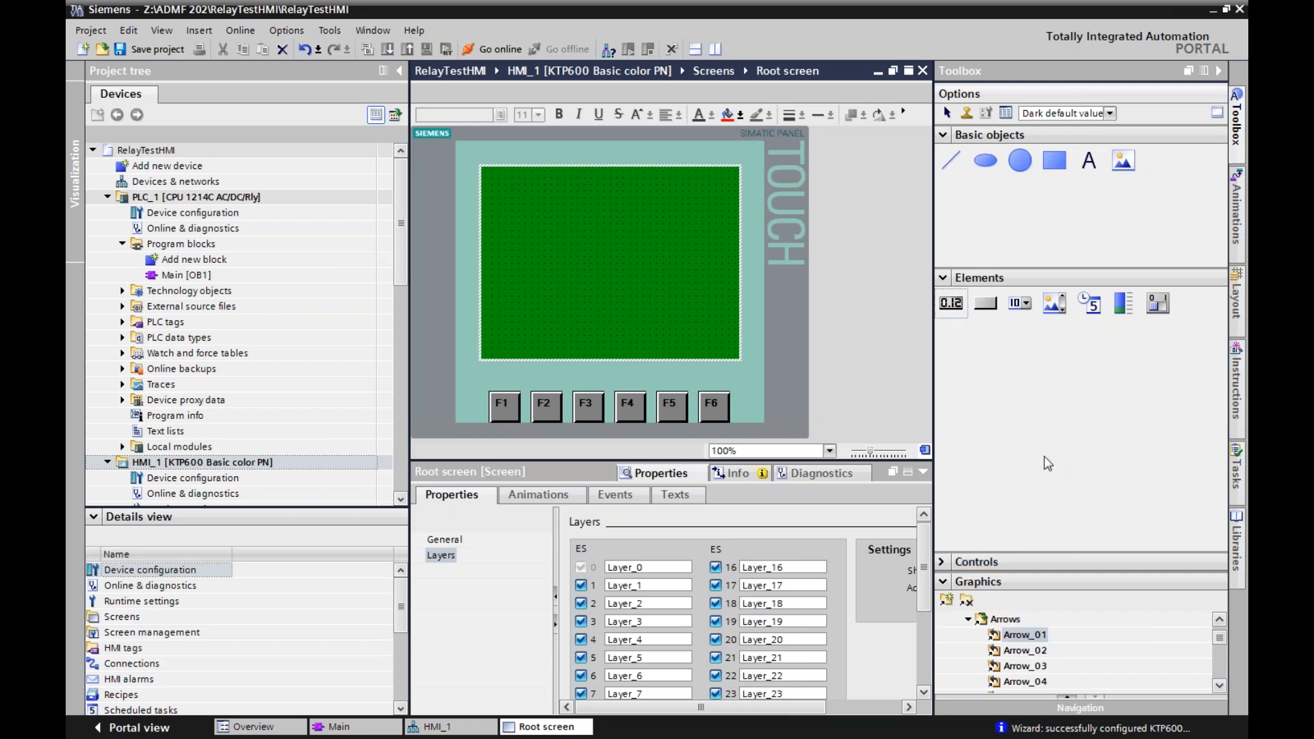
pyautogui.click(1008, 634)
pyautogui.click(1048, 445)
pyautogui.click(979, 581)
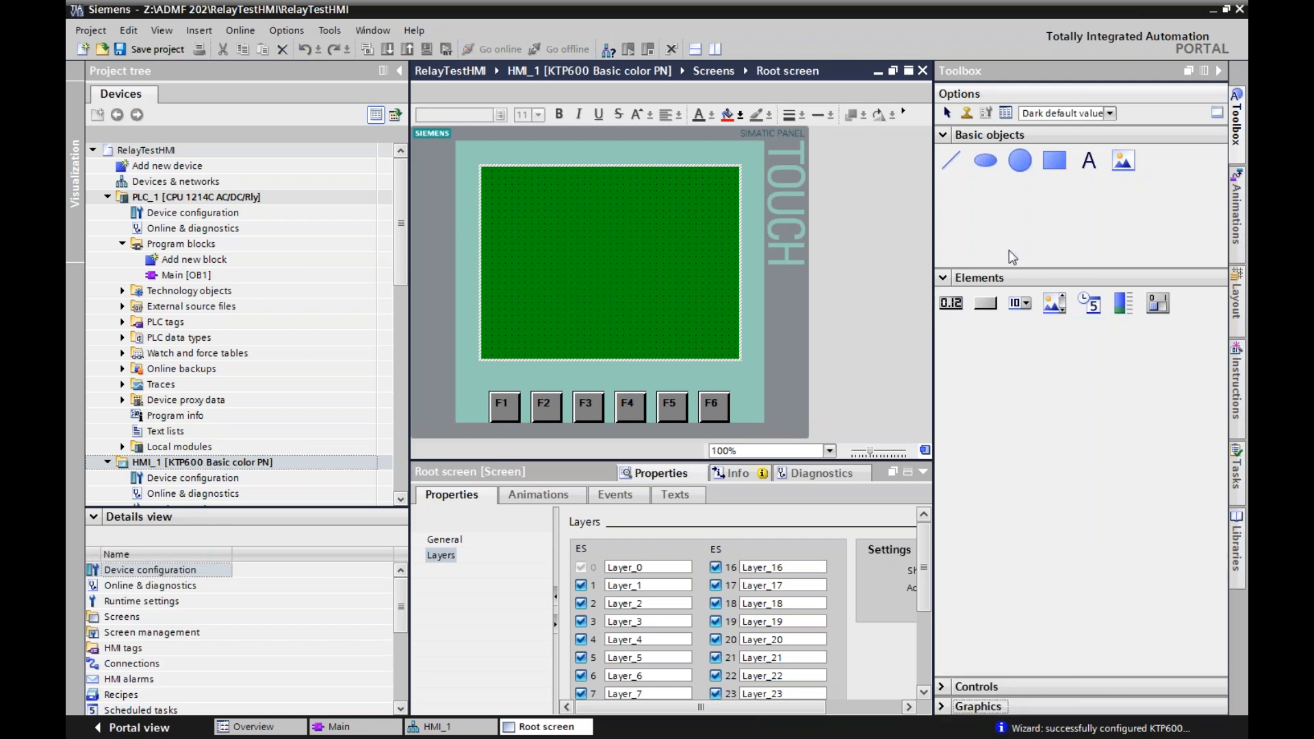
# - Place a button in the upper-left part of the green root screen, narrow the toolbox, and delete the button again
pyautogui.moveTo(986, 303); pyautogui.dragTo(531, 207)
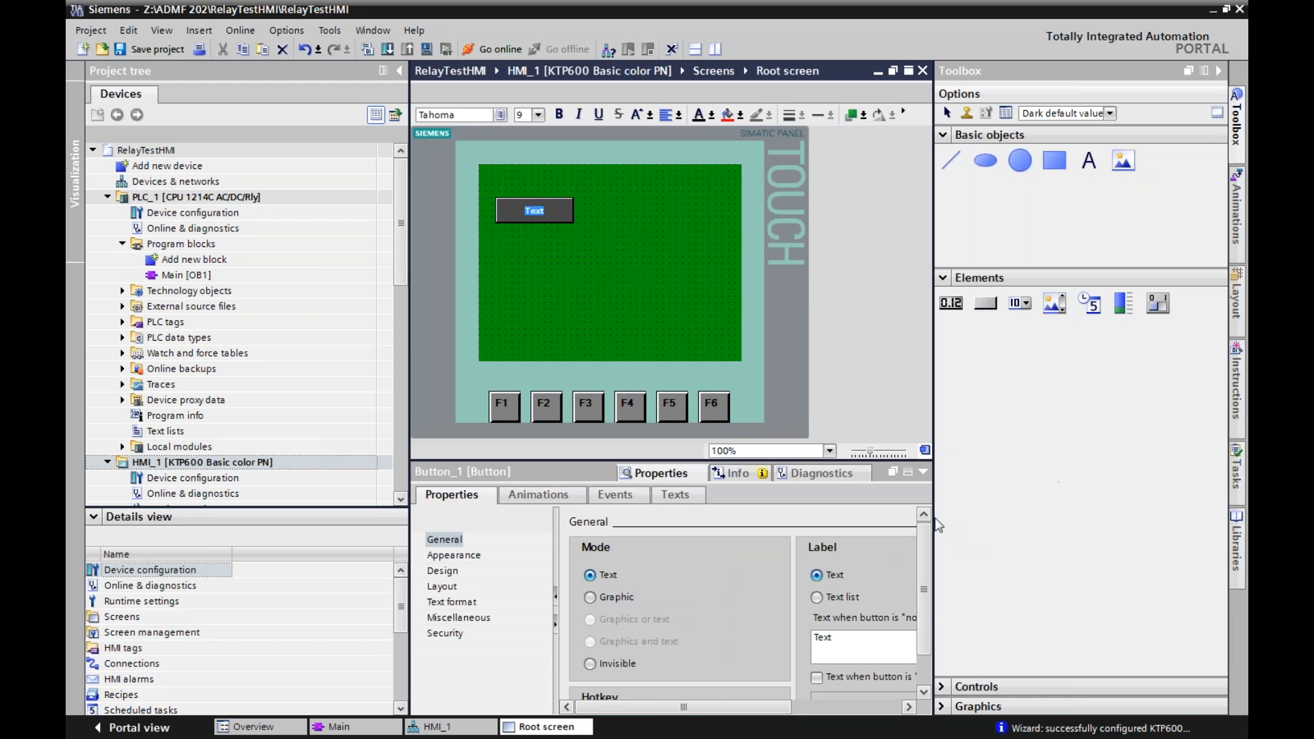
pyautogui.moveTo(937, 524); pyautogui.dragTo(1126, 510)
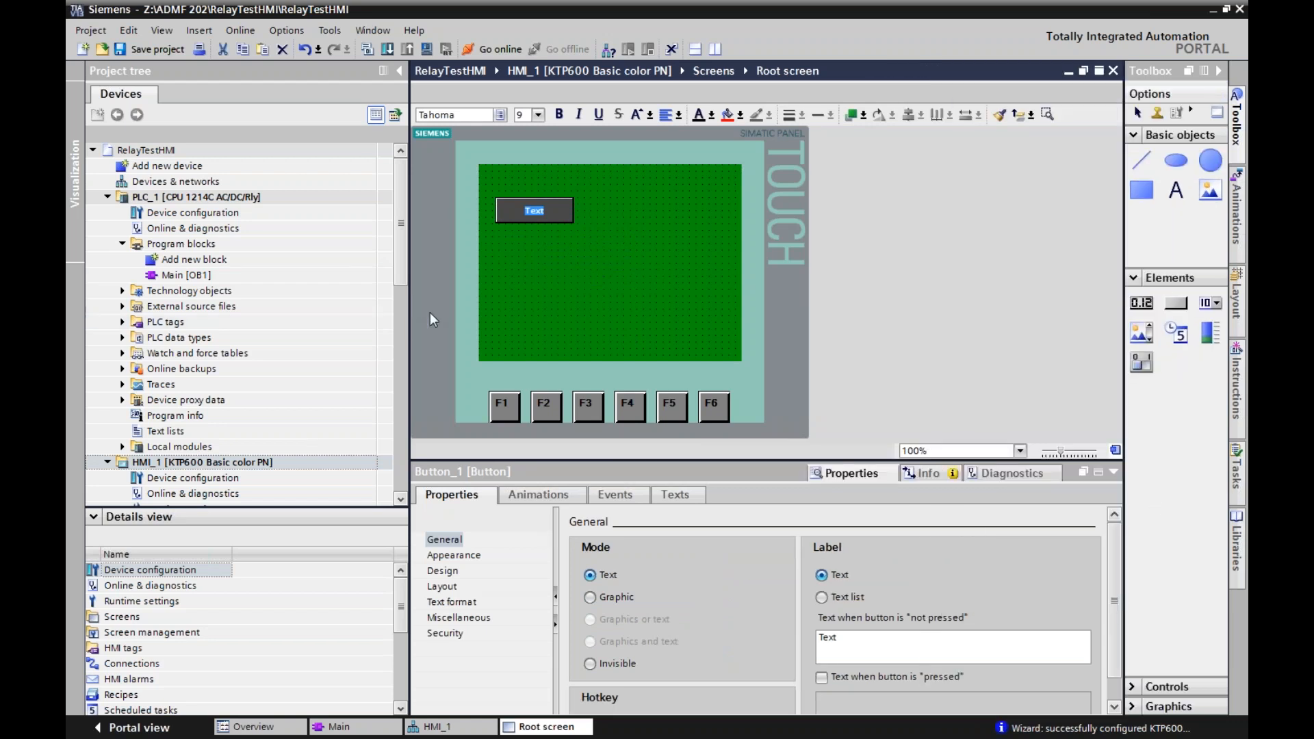
pyautogui.click(566, 214)
pyautogui.click(548, 256)
pyautogui.click(515, 213)
pyautogui.press('Delete')
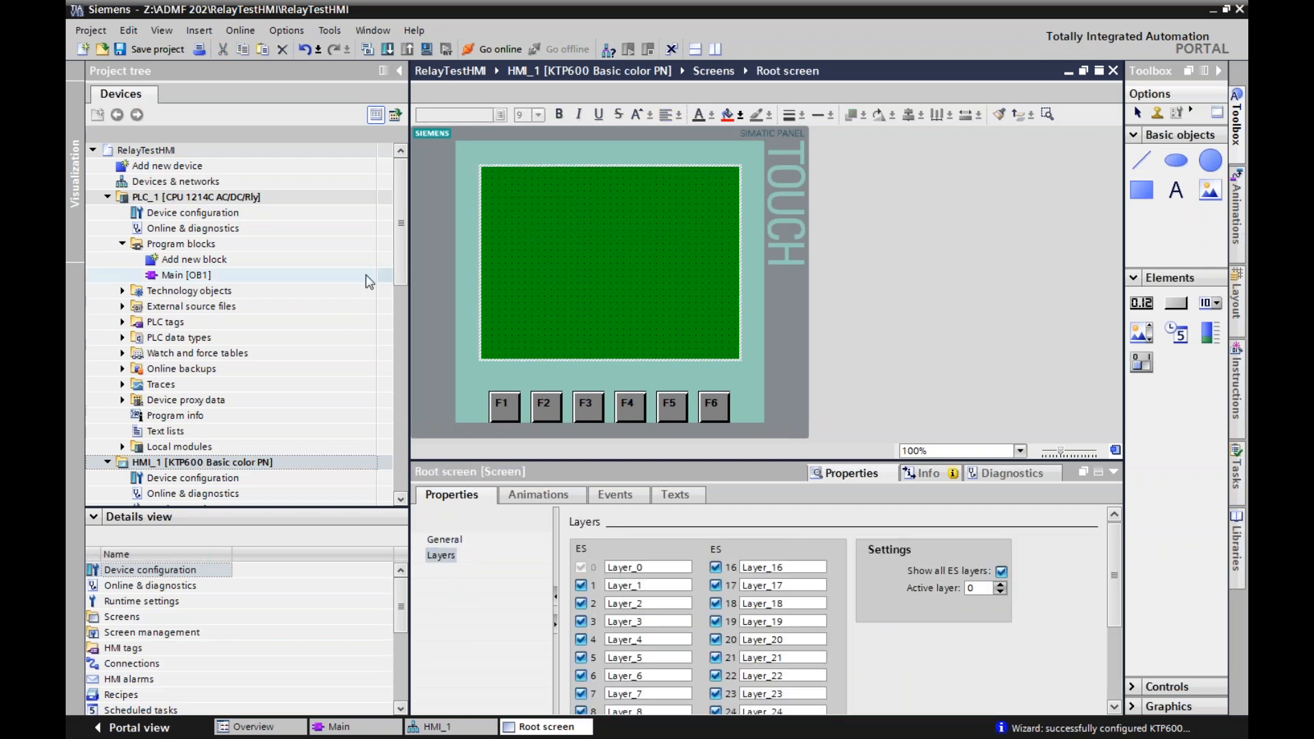
# - Open the project's Devices & networks editor and switch the network view to HMI connections for PLC_1 and HMI_1
pyautogui.scroll(-3, 403, 275)
pyautogui.scroll(-1, 404, 275)
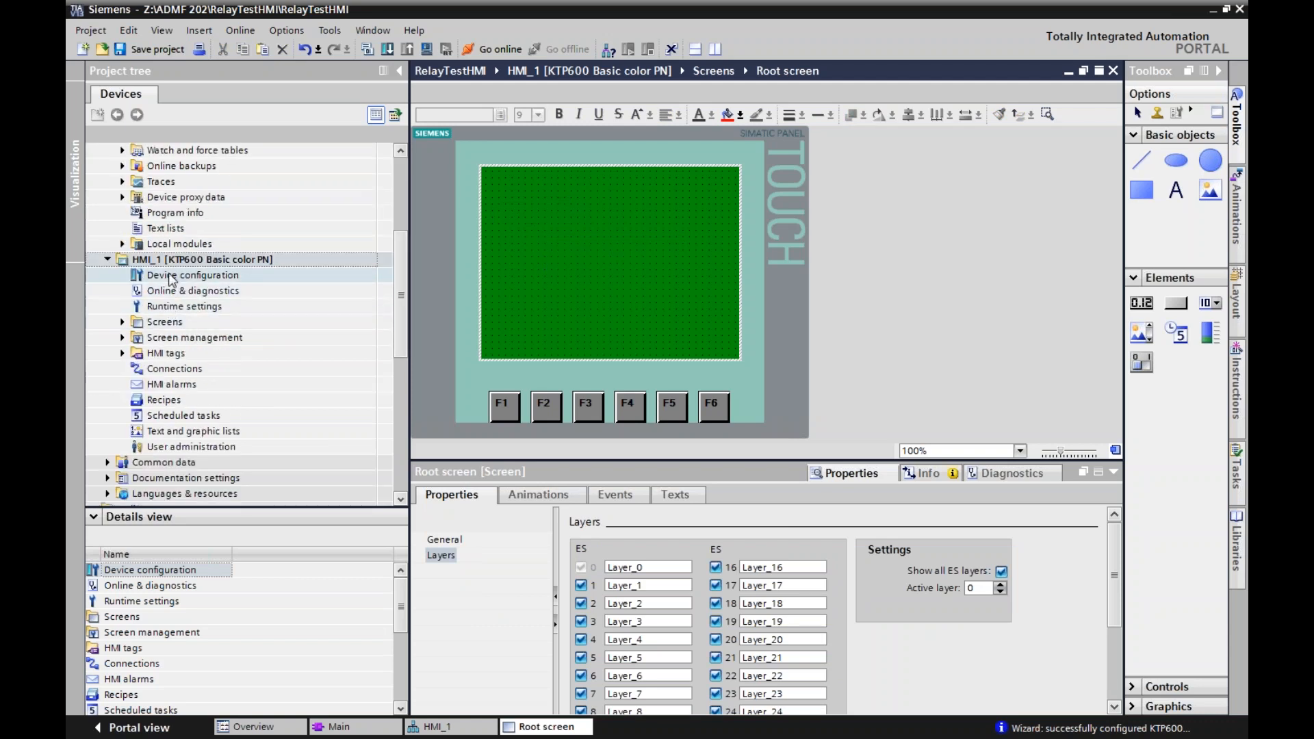
pyautogui.moveTo(401, 296); pyautogui.dragTo(409, 178)
pyautogui.doubleClick(183, 184)
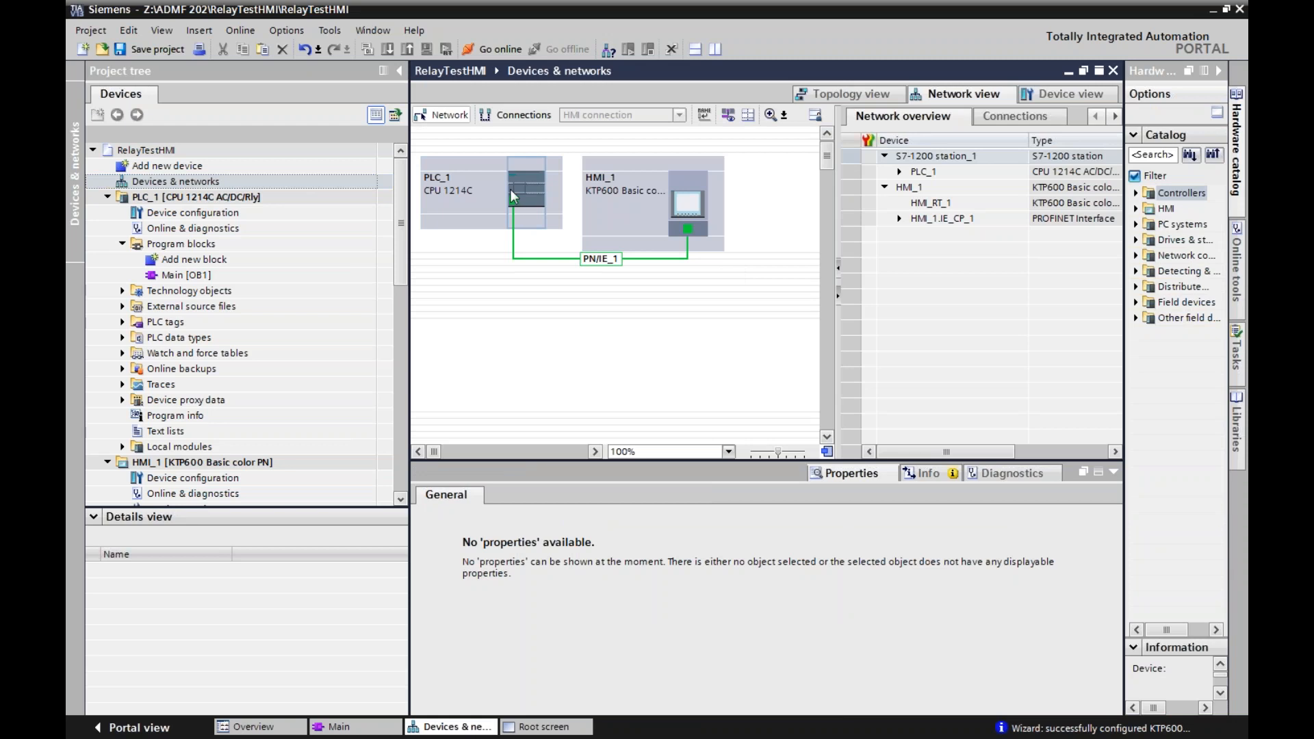
pyautogui.click(517, 115)
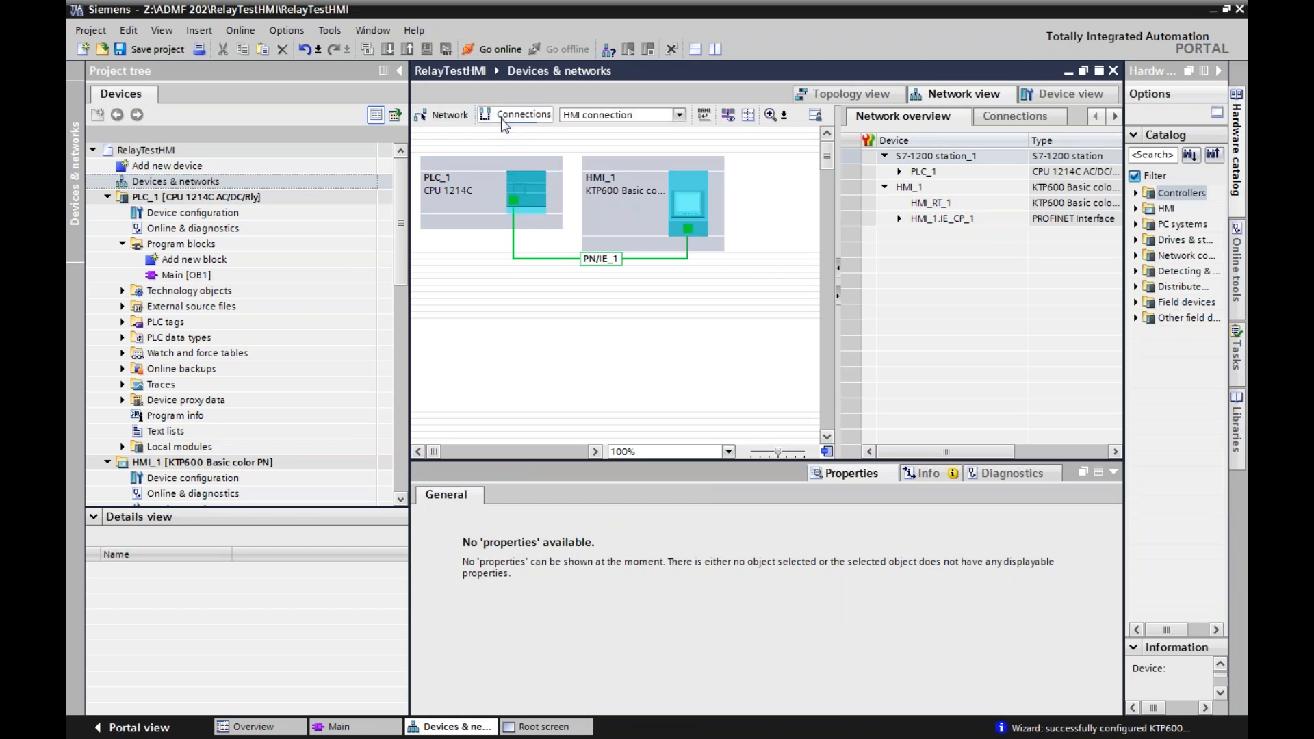
# - Draw a second HMI connection from PLC_1 to HMI_1 and select it to show its properties
pyautogui.click(513, 200)
pyautogui.moveTo(513, 202); pyautogui.dragTo(690, 232)
pyautogui.click(622, 263)
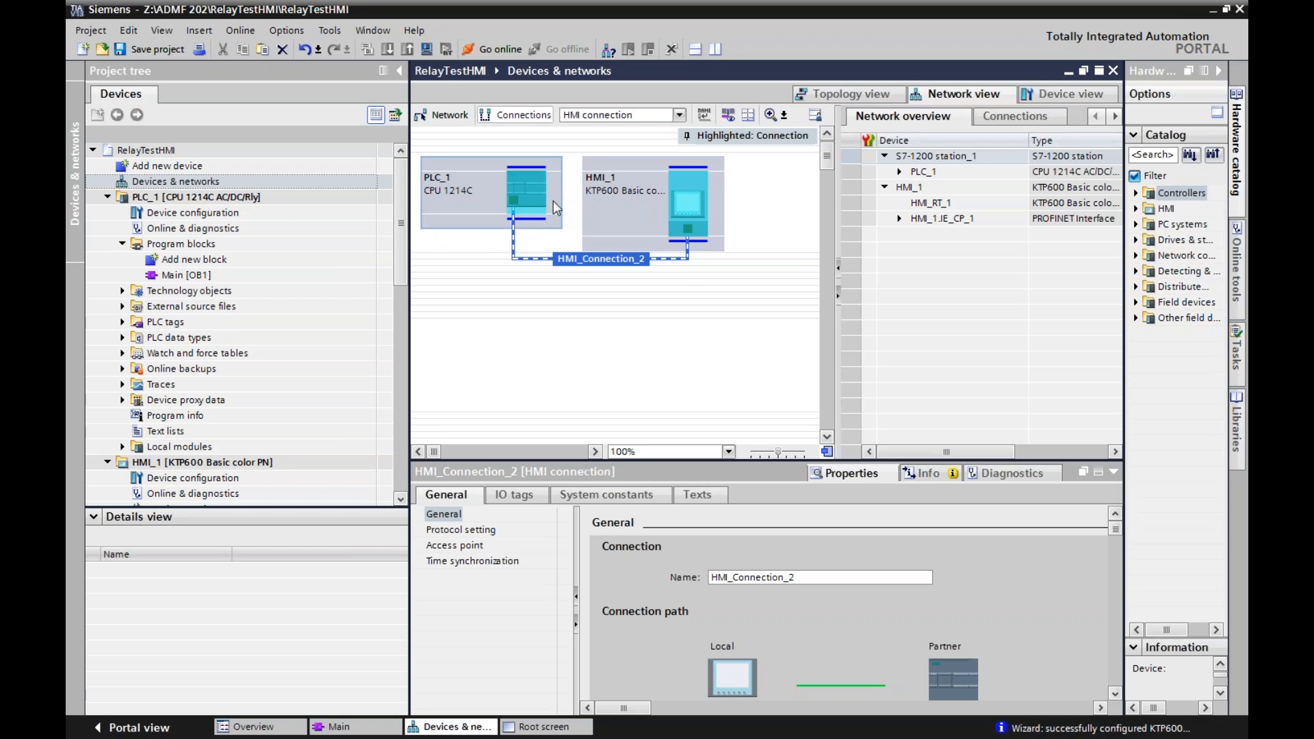
# - Toggle between networking and connections mode, then try another connection type and return to HMI connection
pyautogui.click(451, 117)
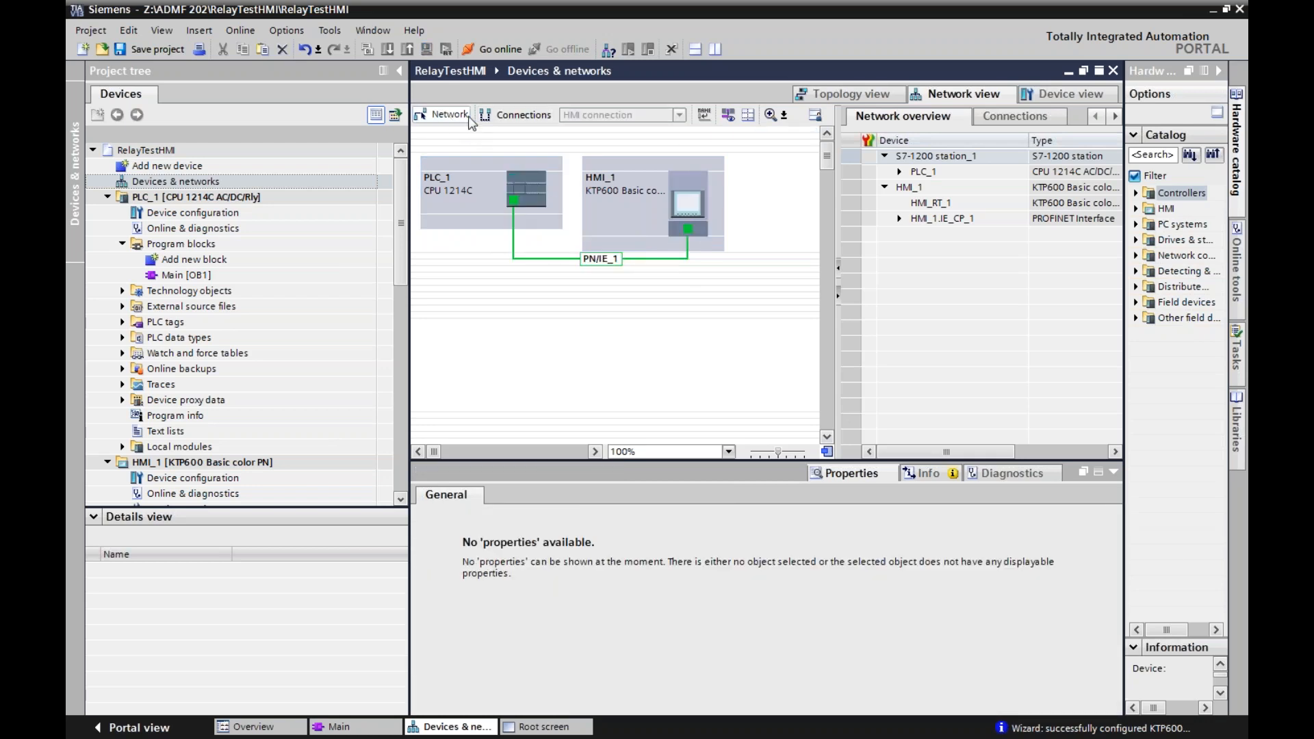
pyautogui.click(496, 117)
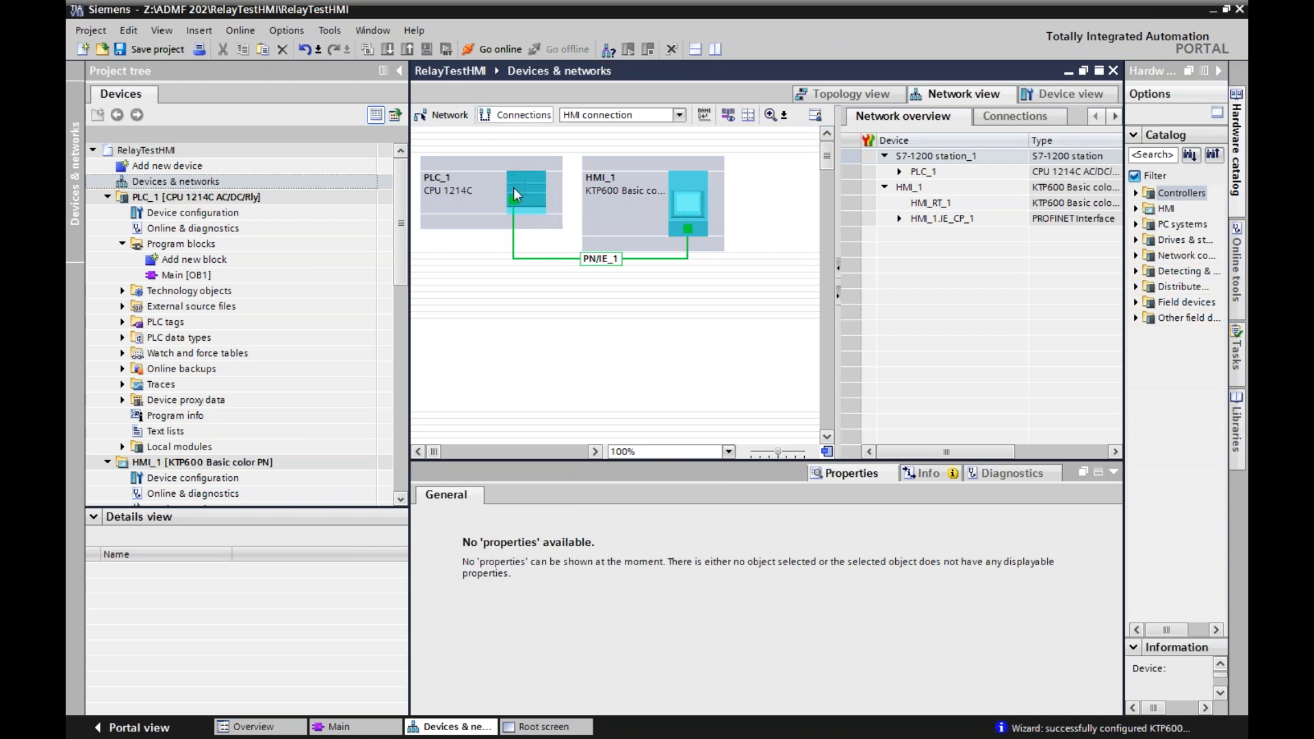
pyautogui.click(680, 115)
pyautogui.click(636, 141)
pyautogui.click(677, 115)
pyautogui.click(651, 129)
# - Open HMI_1's device configuration and display the Ethernet addresses of its PROFINET interface
pyautogui.moveTo(402, 238); pyautogui.dragTo(402, 340)
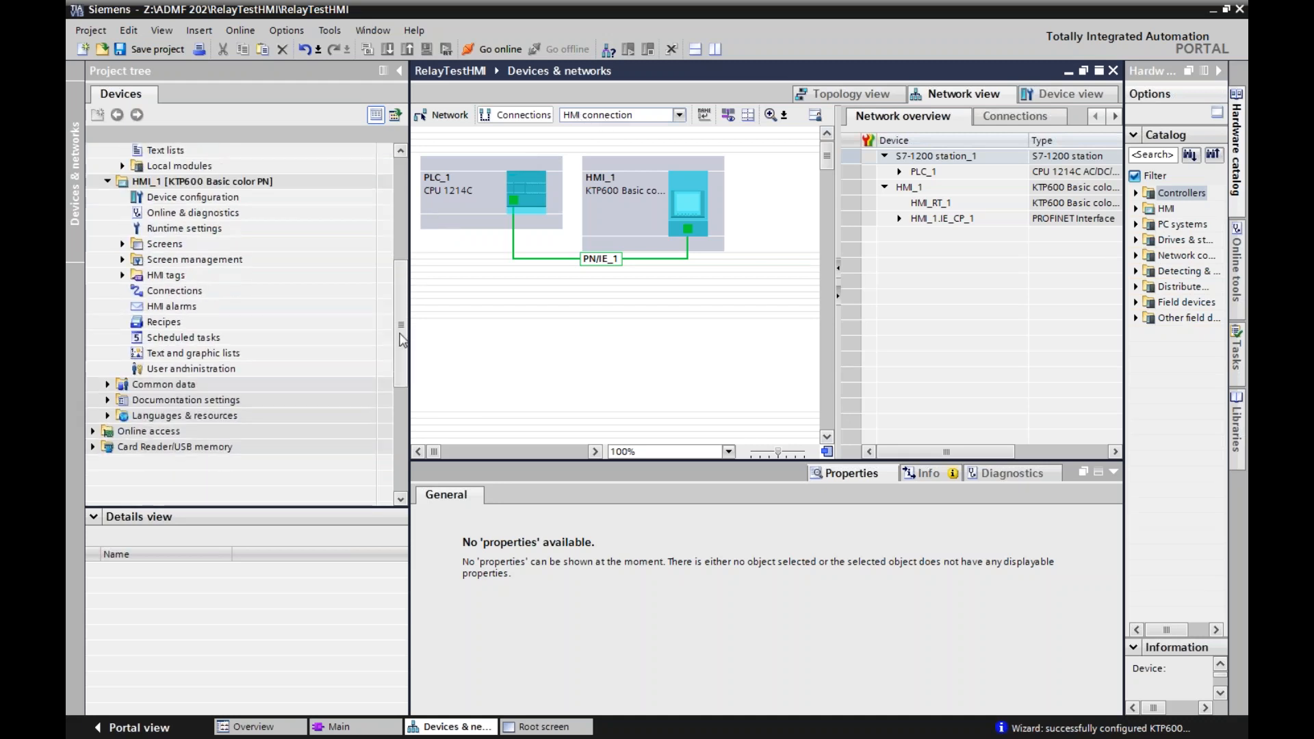
pyautogui.doubleClick(186, 197)
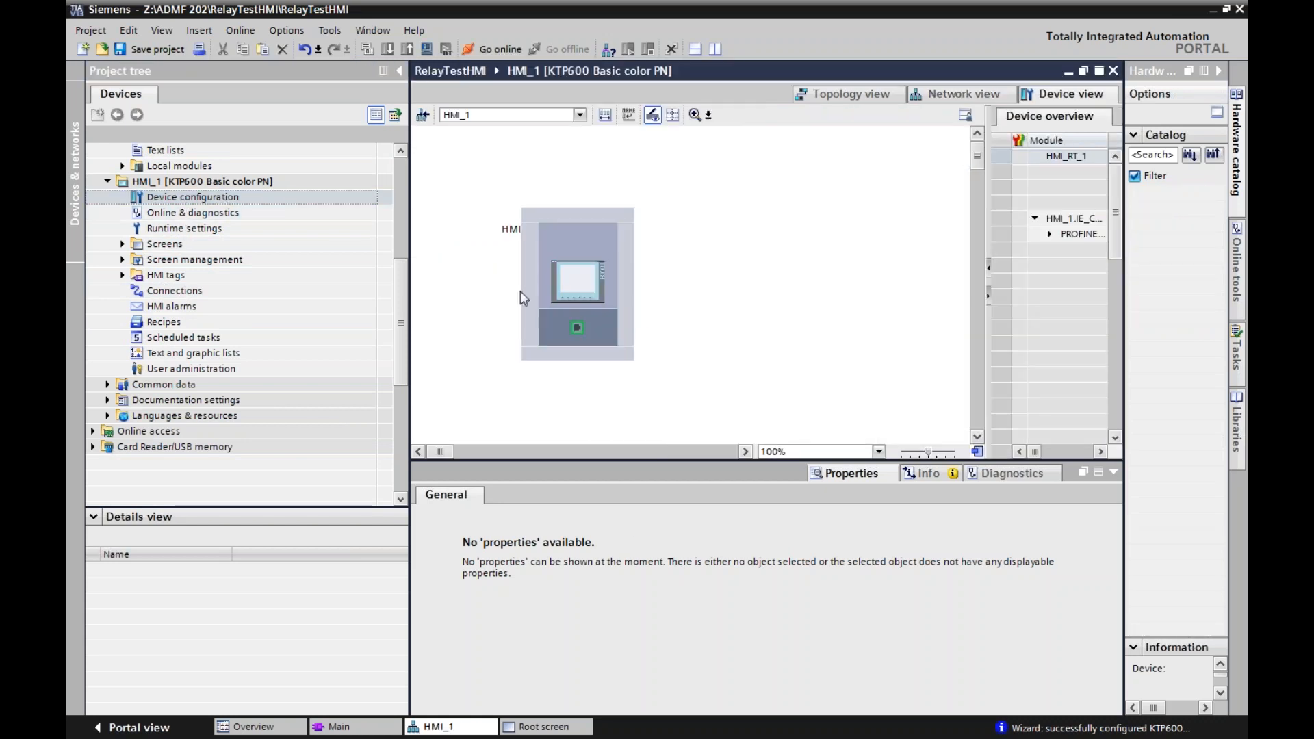
pyautogui.click(585, 327)
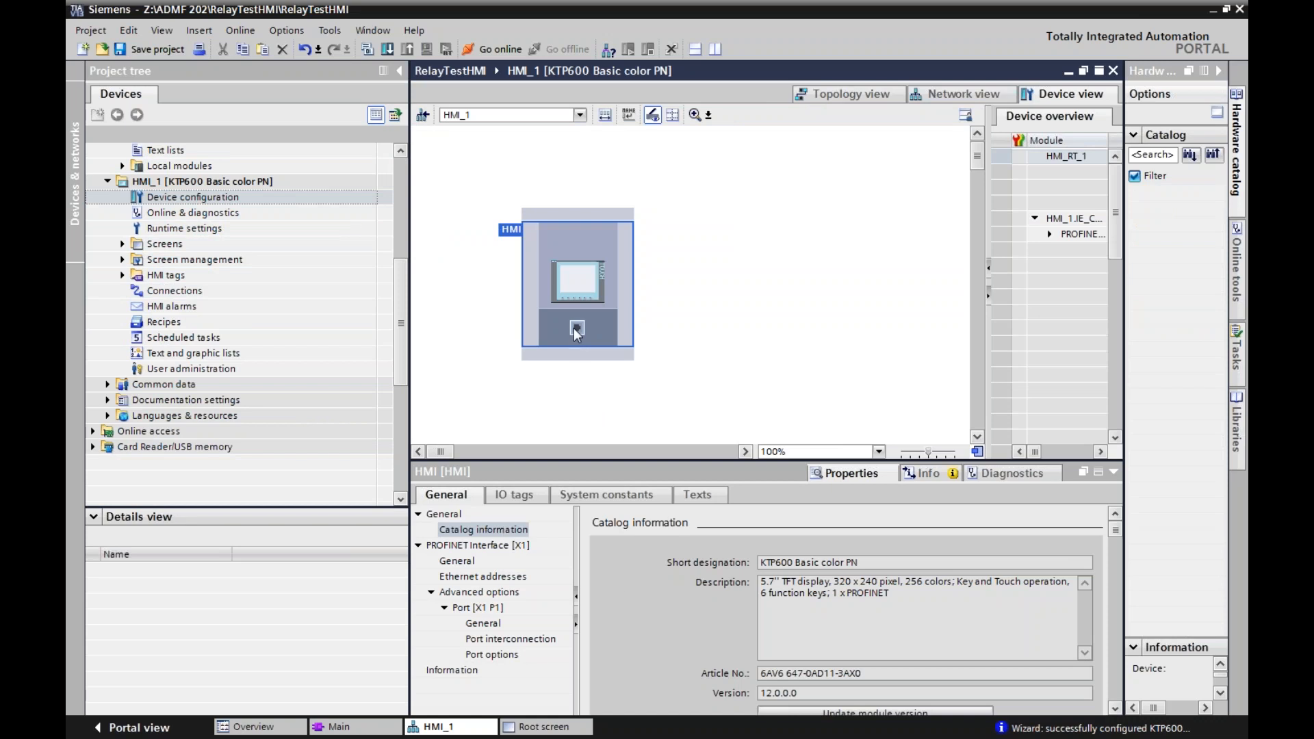
pyautogui.click(489, 577)
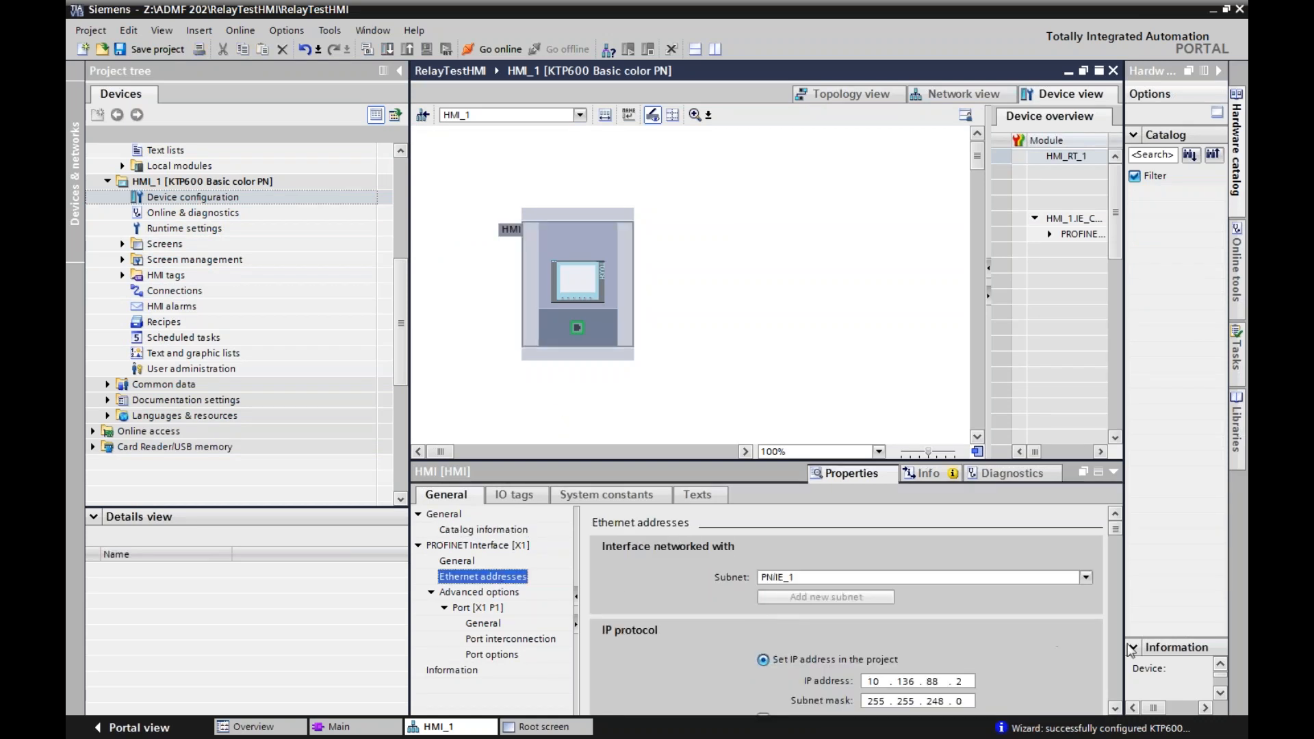
# - Set the HMI's IP address to 10.136.95.211 and collapse the PROFINET Interface [X1] properties
pyautogui.click(1114, 710)
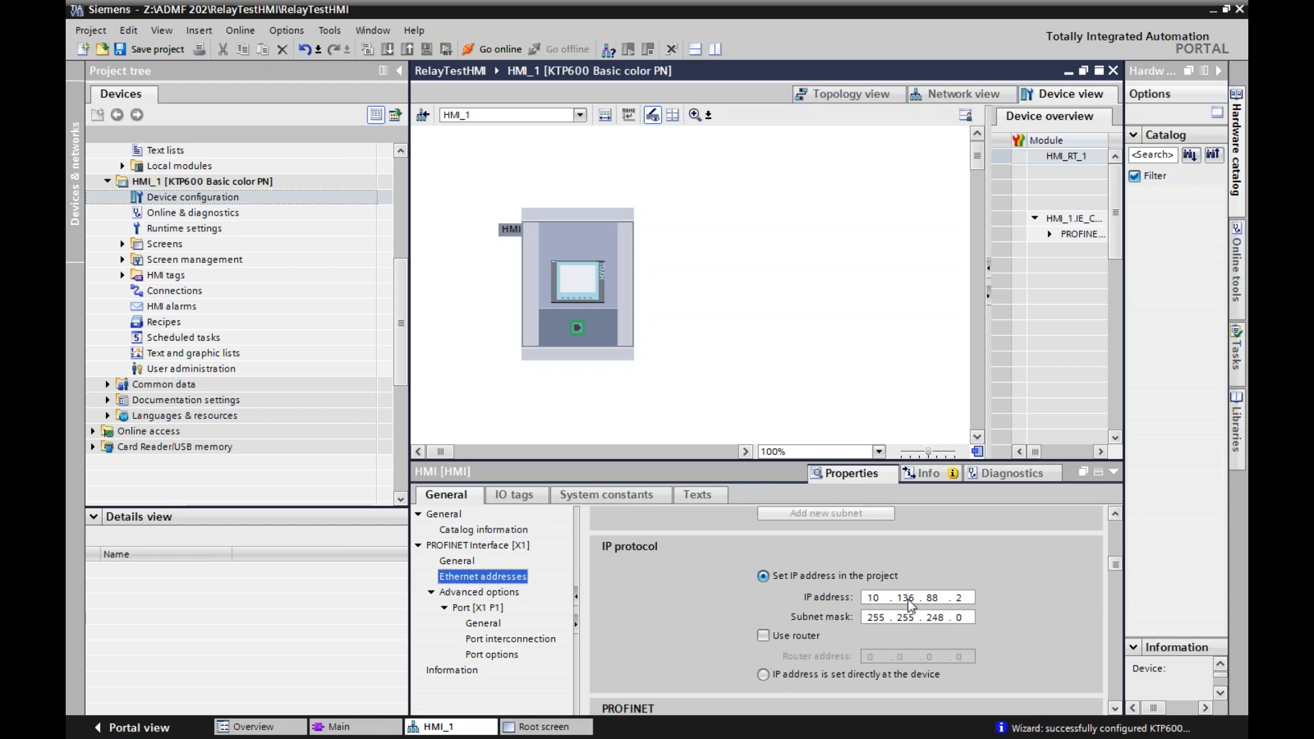
pyautogui.moveTo(943, 598); pyautogui.dragTo(924, 599)
pyautogui.write('95')
pyautogui.doubleClick(965, 598)
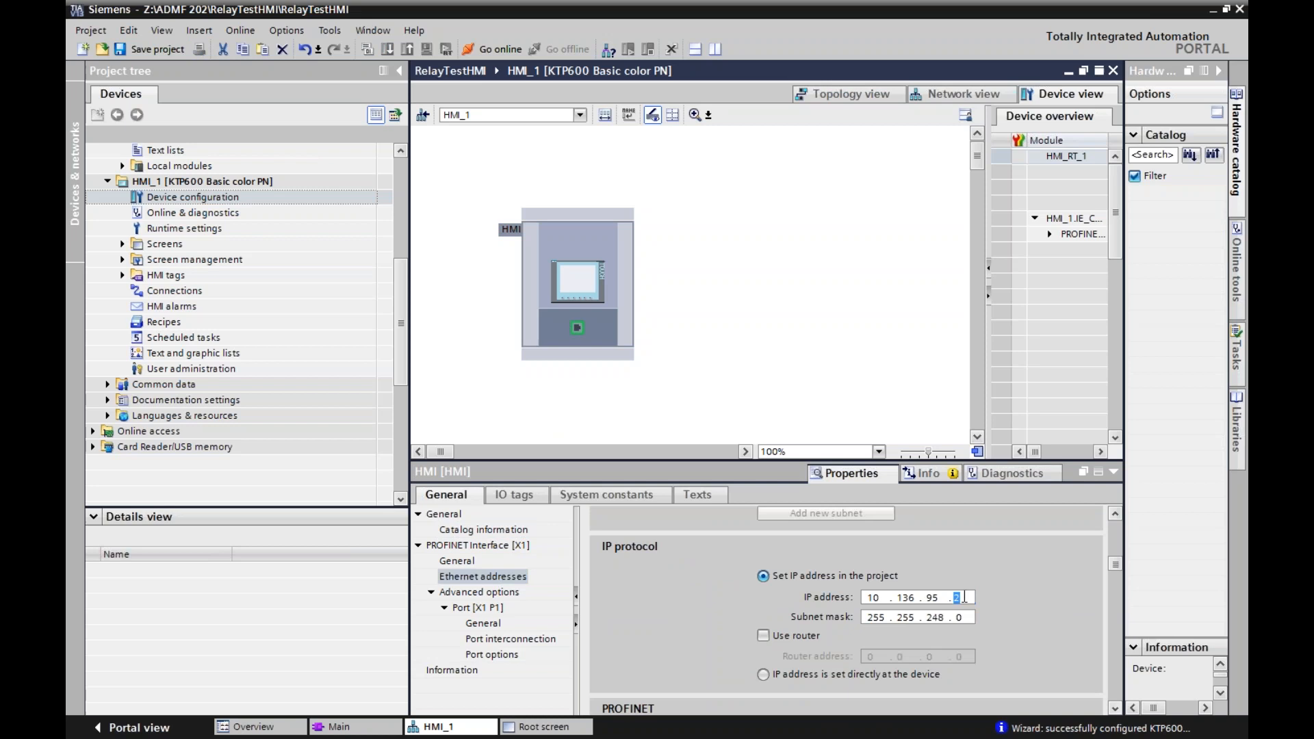
pyautogui.write('211')
pyautogui.click(1091, 582)
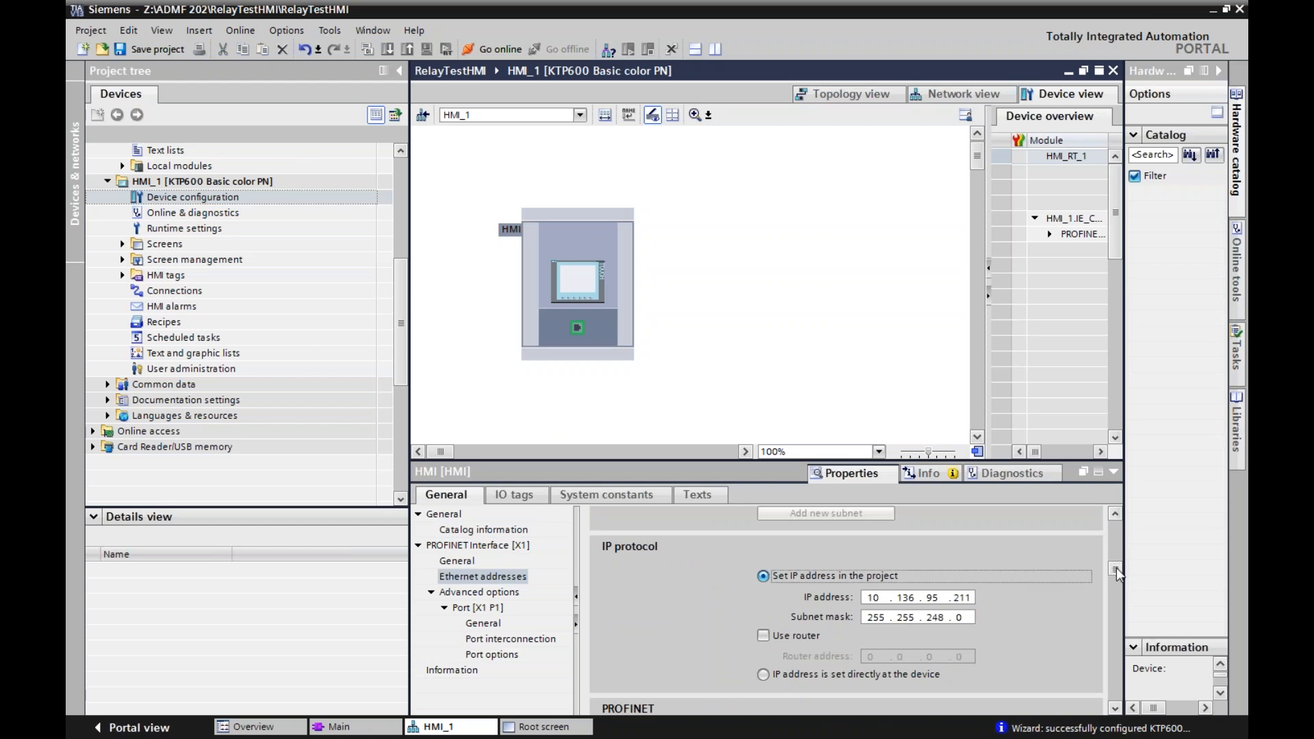
pyautogui.scroll(-3, 1116, 585)
pyautogui.scroll(4, 1116, 589)
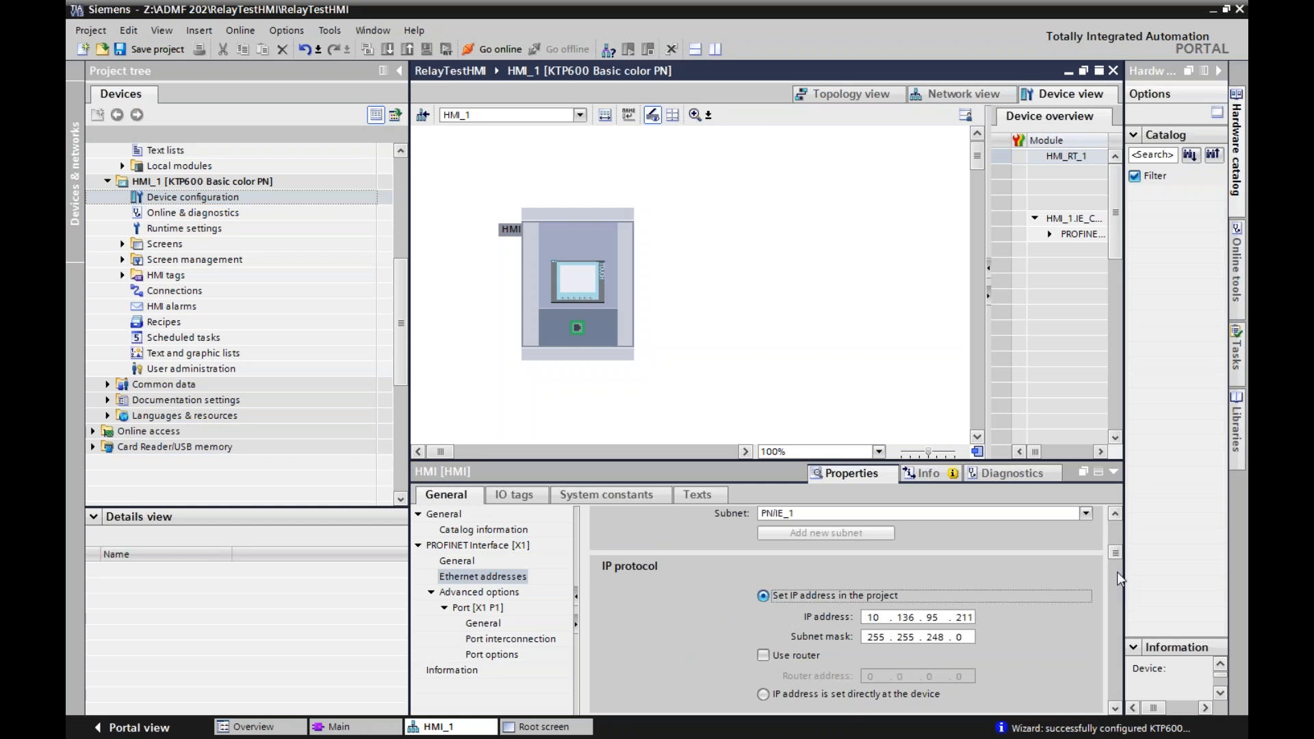
pyautogui.scroll(2, 1115, 554)
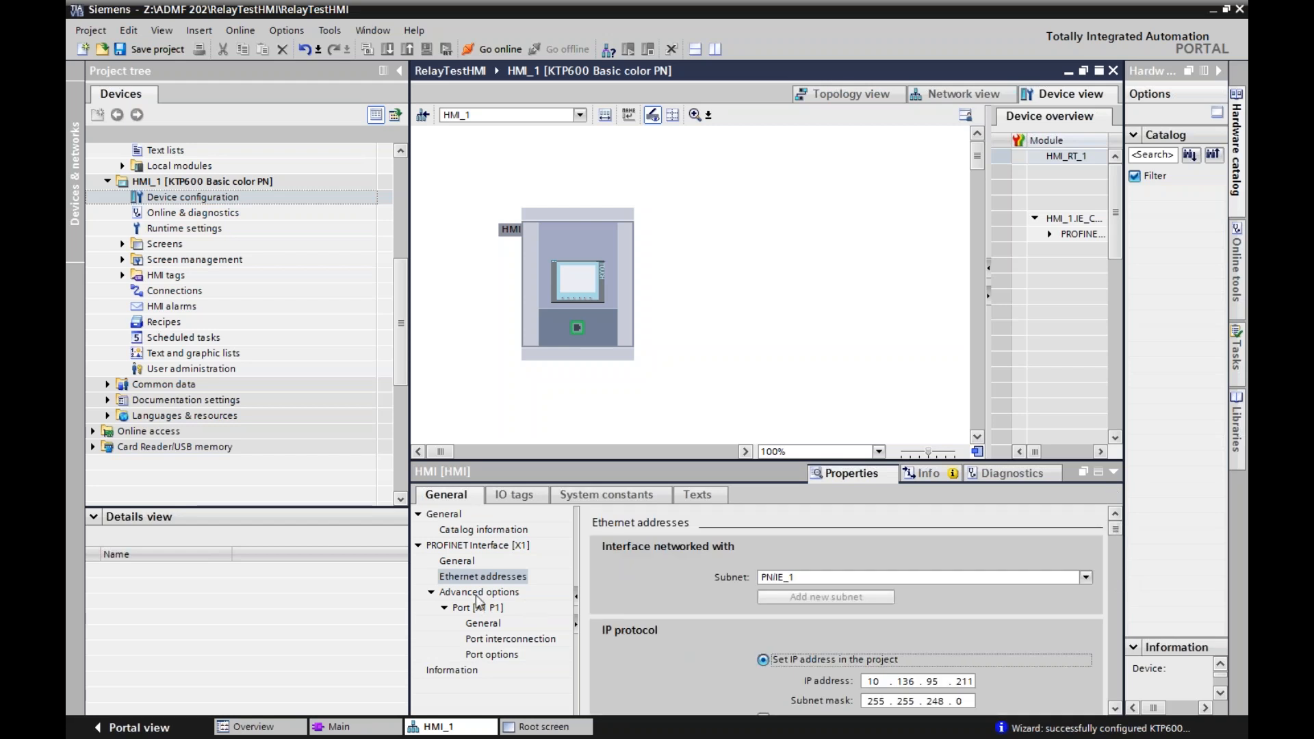
pyautogui.click(418, 545)
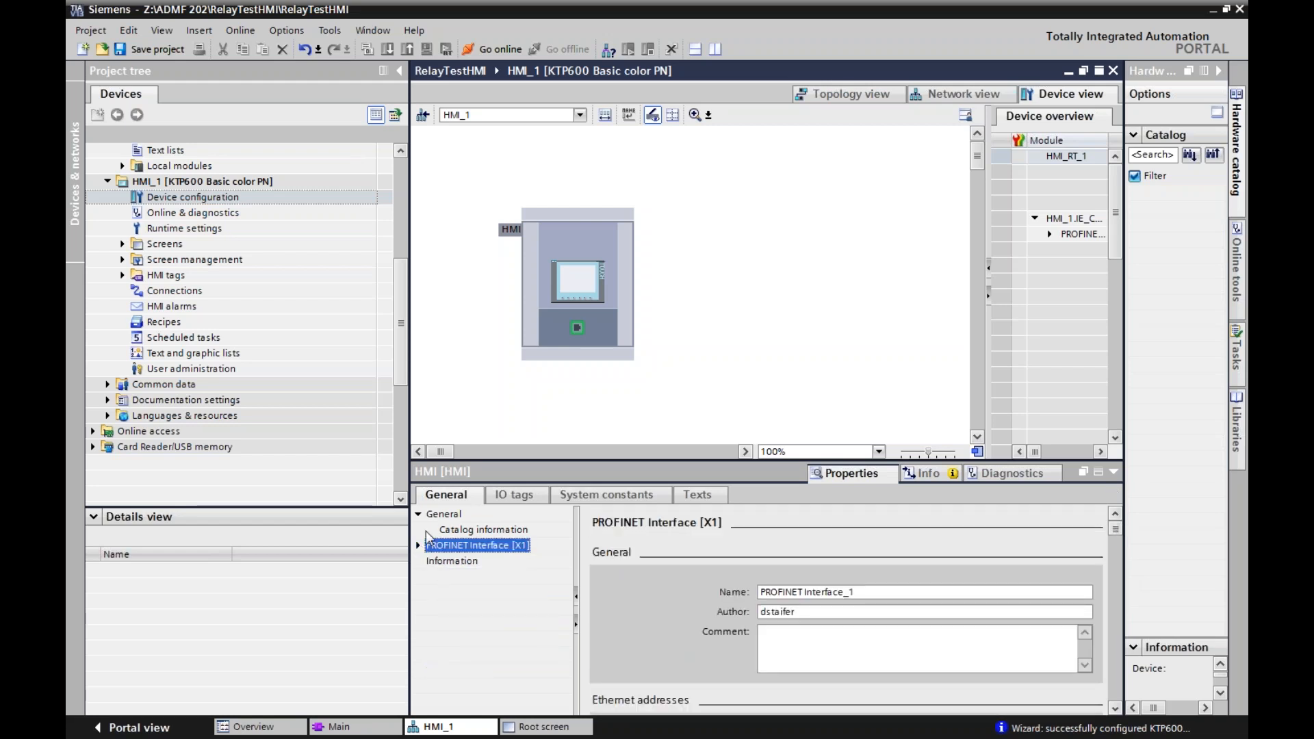
# - Open HMI_1's Connections editor and delete the duplicate HMI_Connection_2
pyautogui.doubleClick(179, 291)
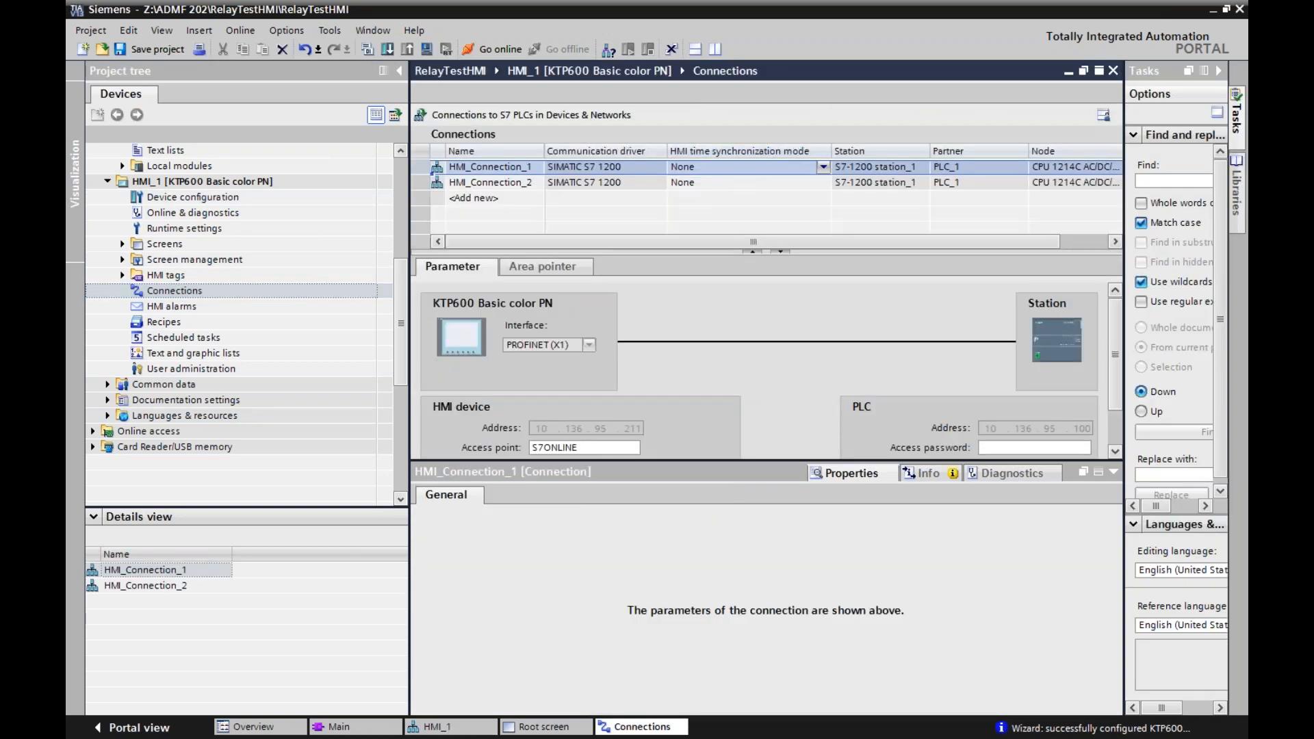
pyautogui.click(420, 188)
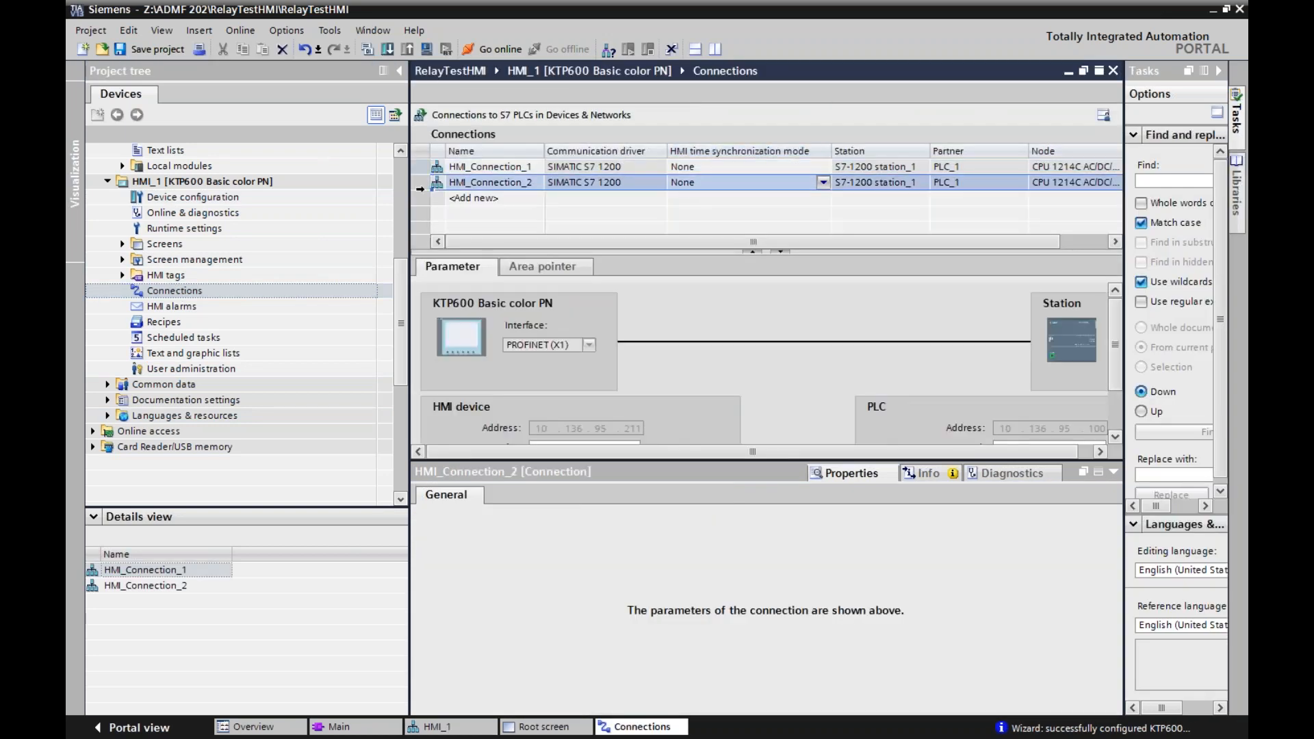
pyautogui.press('Delete')
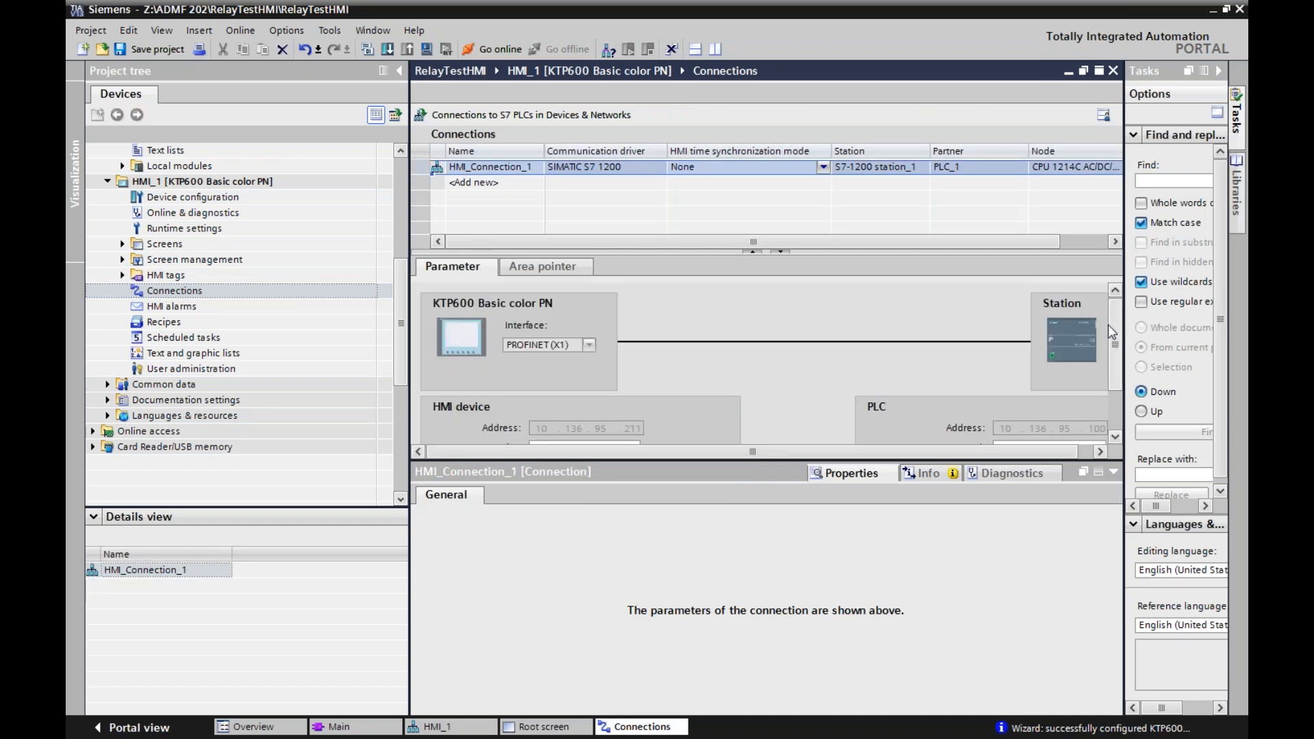
# - Set the HMI time synchronization mode of HMI_Connection_1 to Slave
pyautogui.moveTo(1115, 328); pyautogui.dragTo(1121, 368)
pyautogui.scroll(2, 1120, 360)
pyautogui.click(824, 167)
pyautogui.click(824, 167)
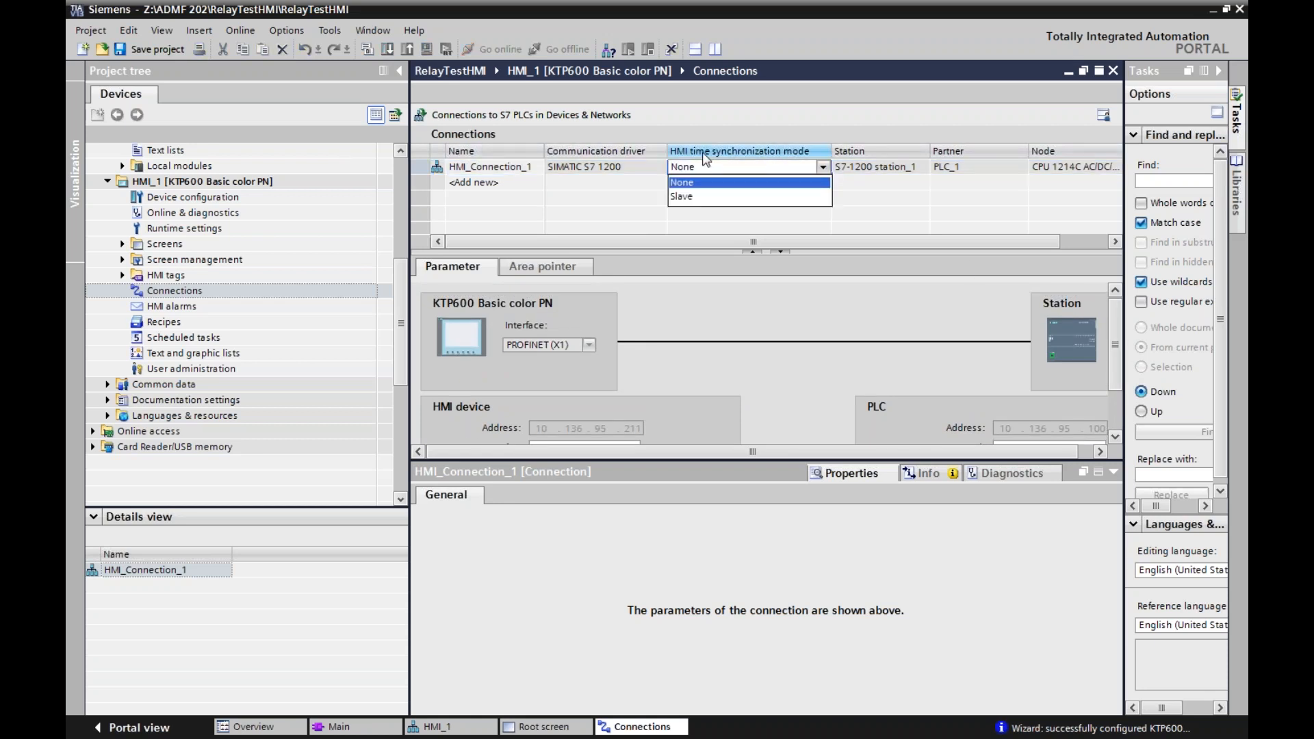
pyautogui.click(692, 197)
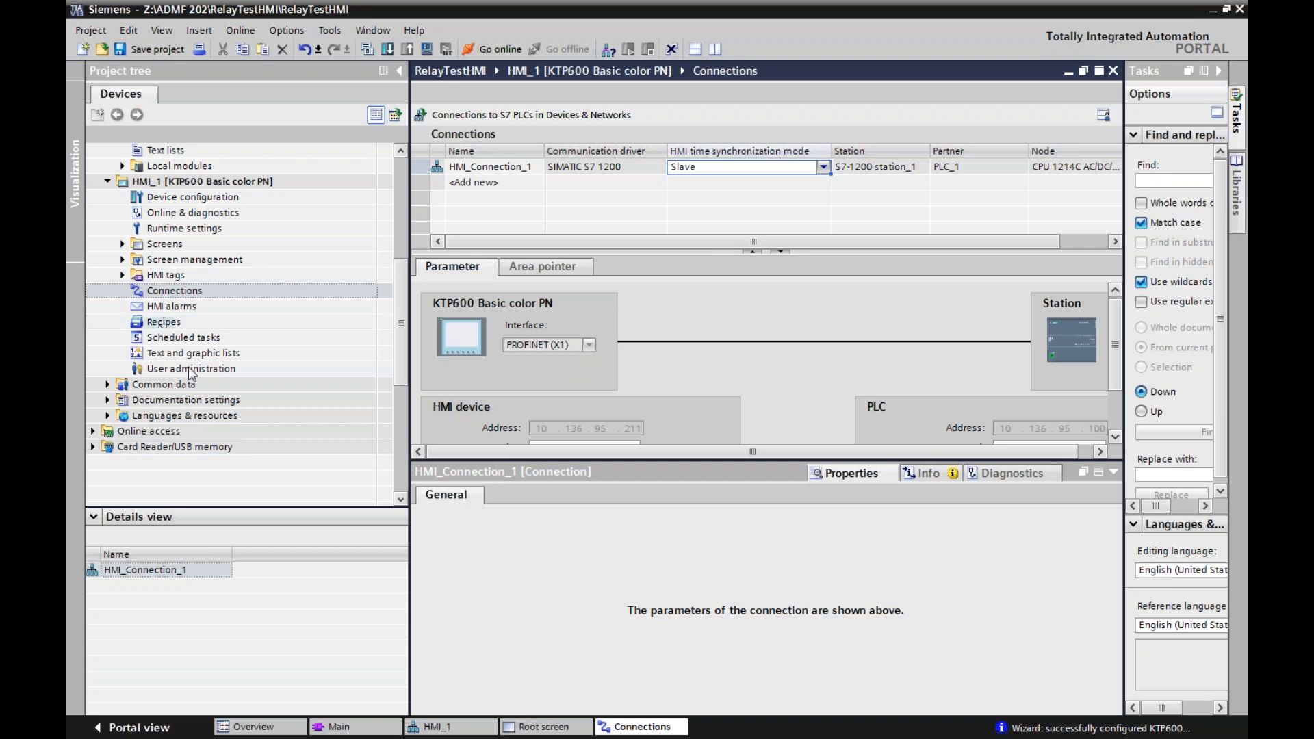
# - Expand HMI_1's Screens folder and open each existing screen in turn to review its contents, ending on the Root screen
pyautogui.doubleClick(165, 245)
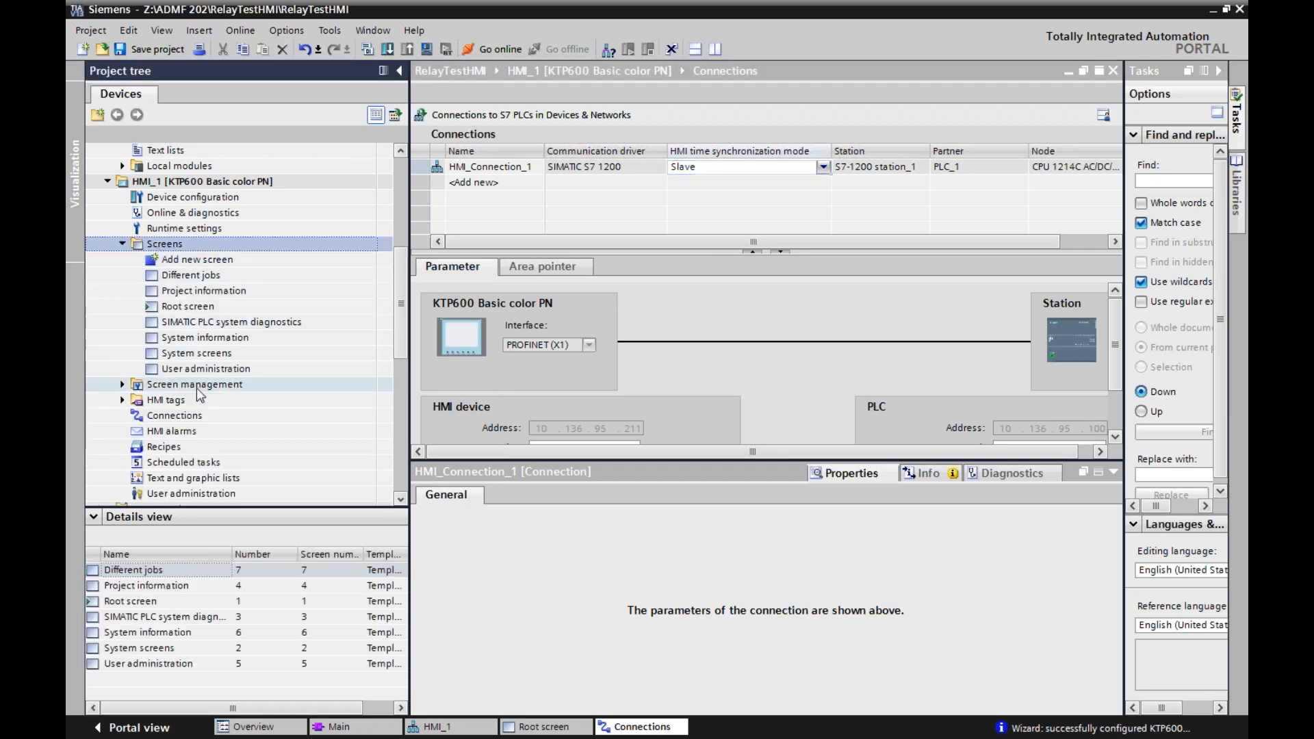
pyautogui.doubleClick(197, 307)
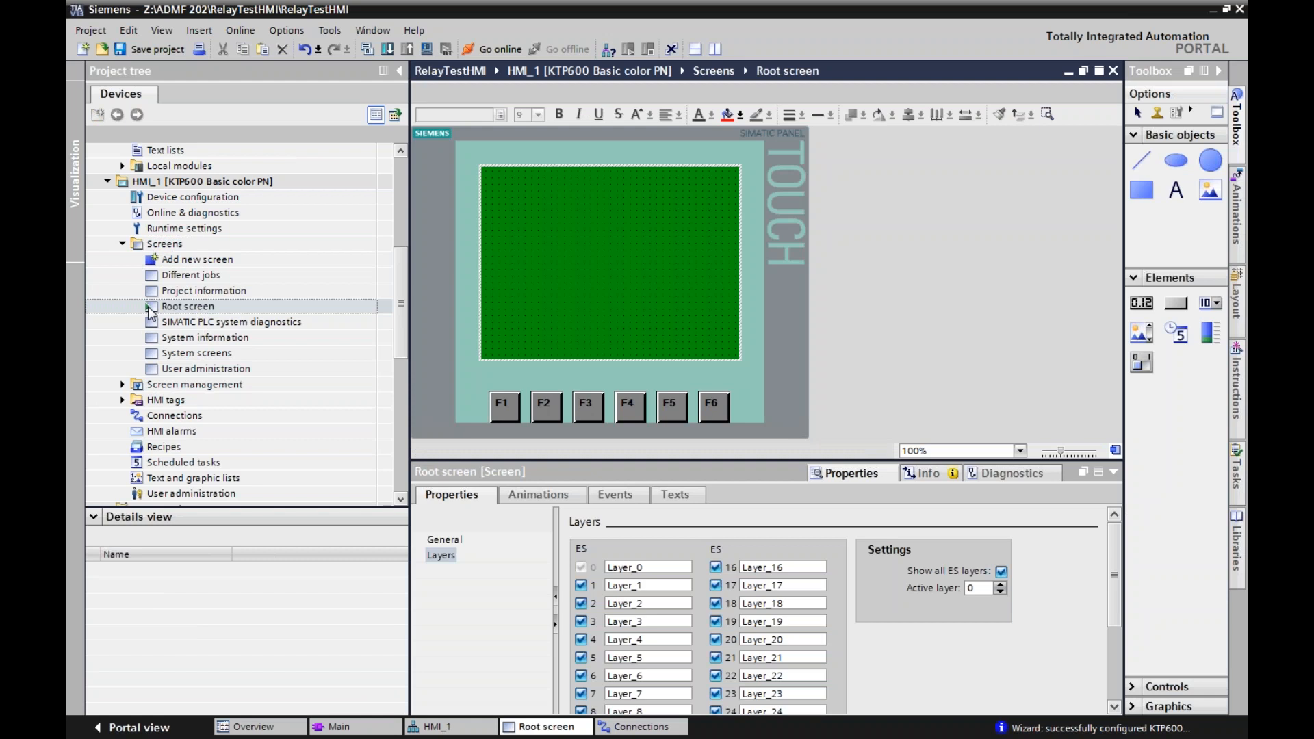
pyautogui.doubleClick(189, 330)
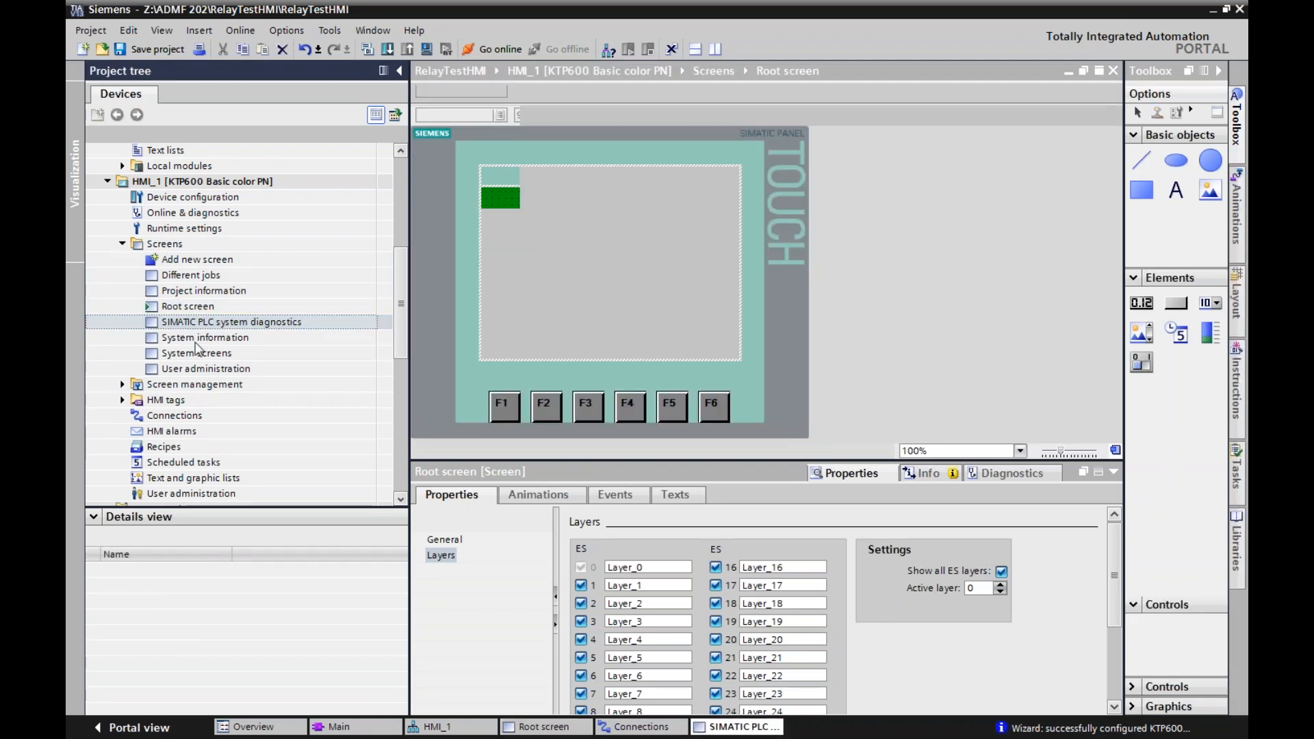
pyautogui.doubleClick(197, 338)
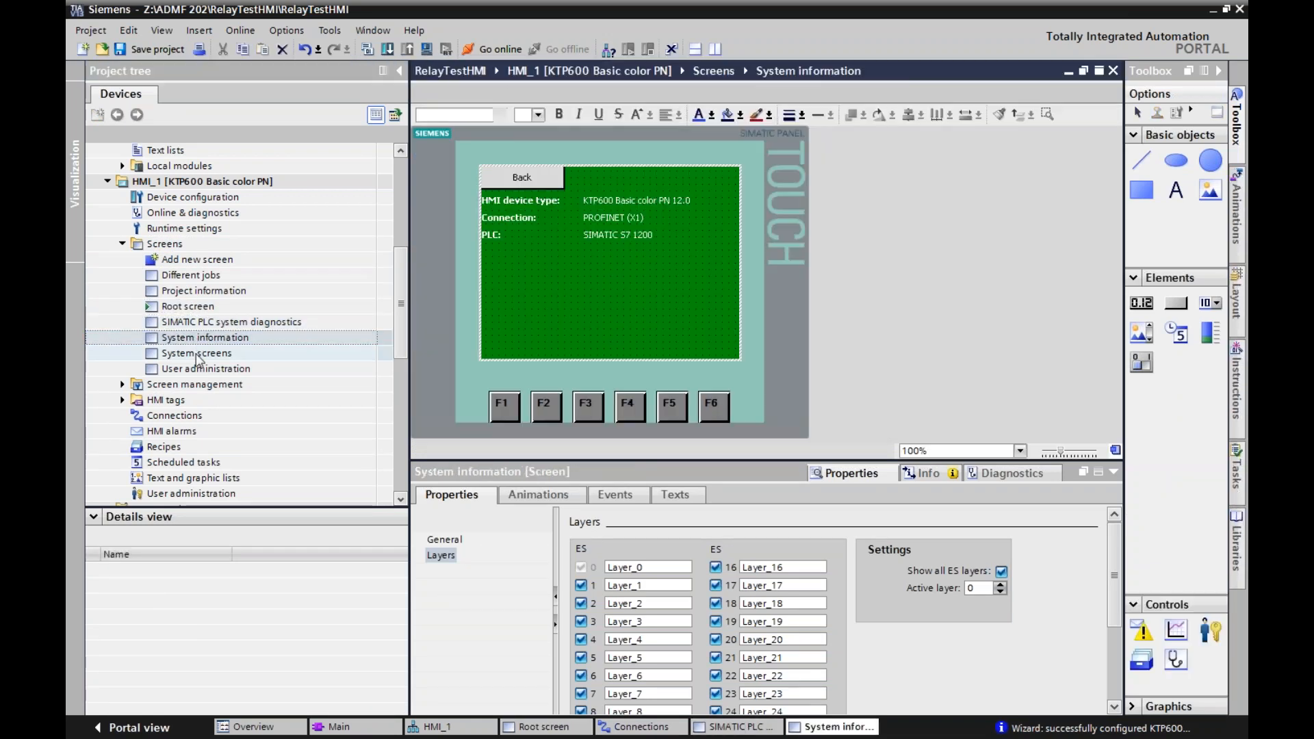
pyautogui.doubleClick(196, 354)
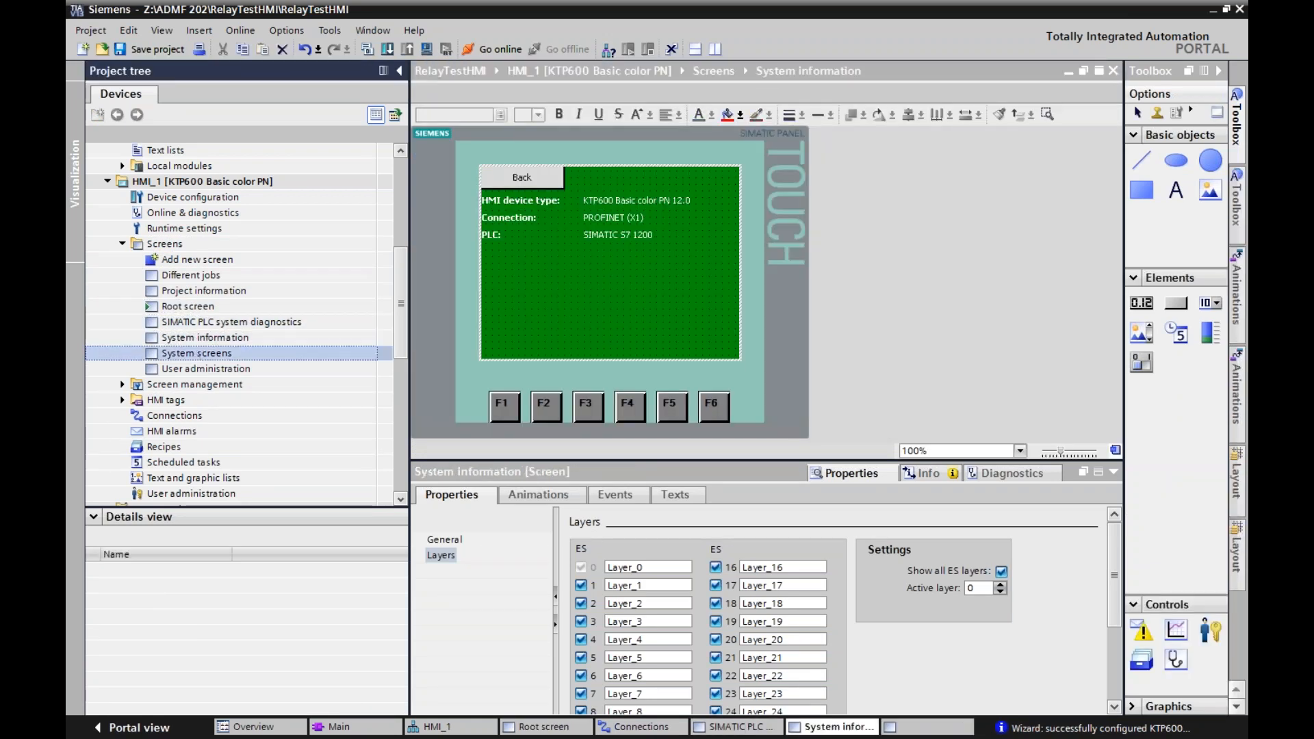
pyautogui.doubleClick(201, 370)
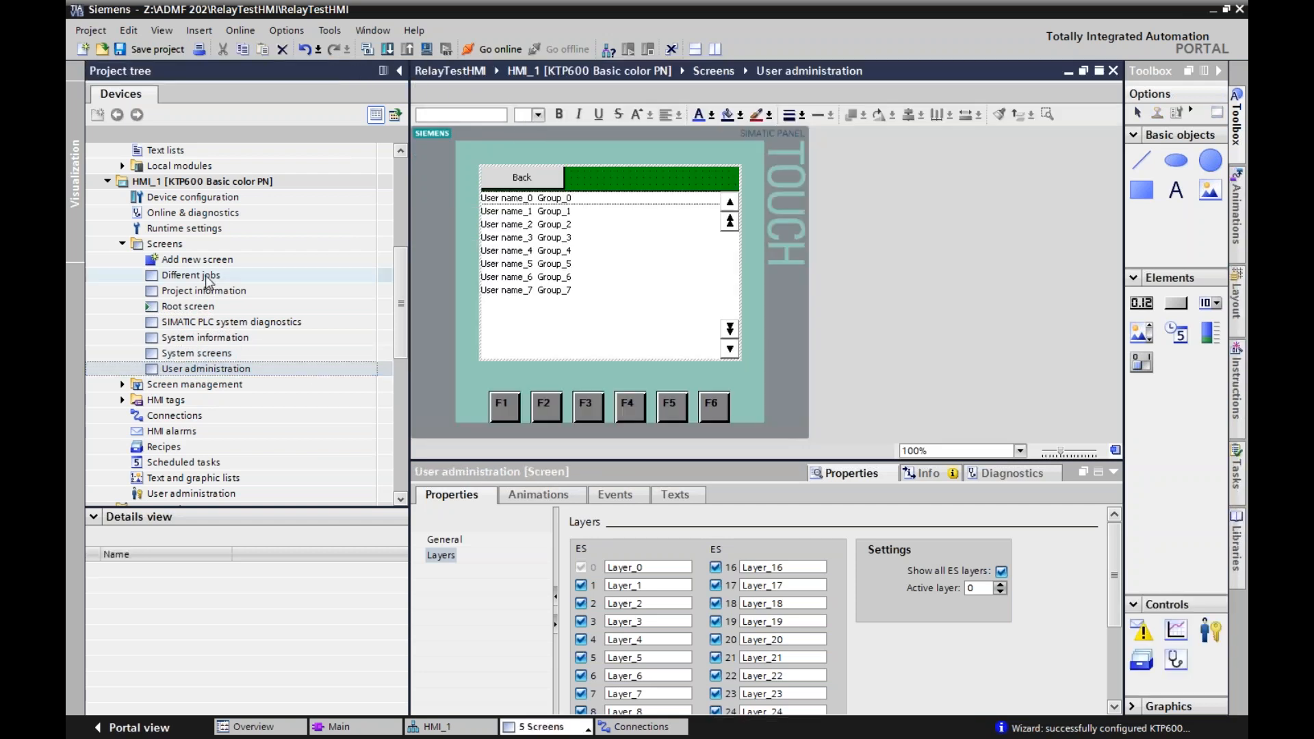
pyautogui.doubleClick(207, 277)
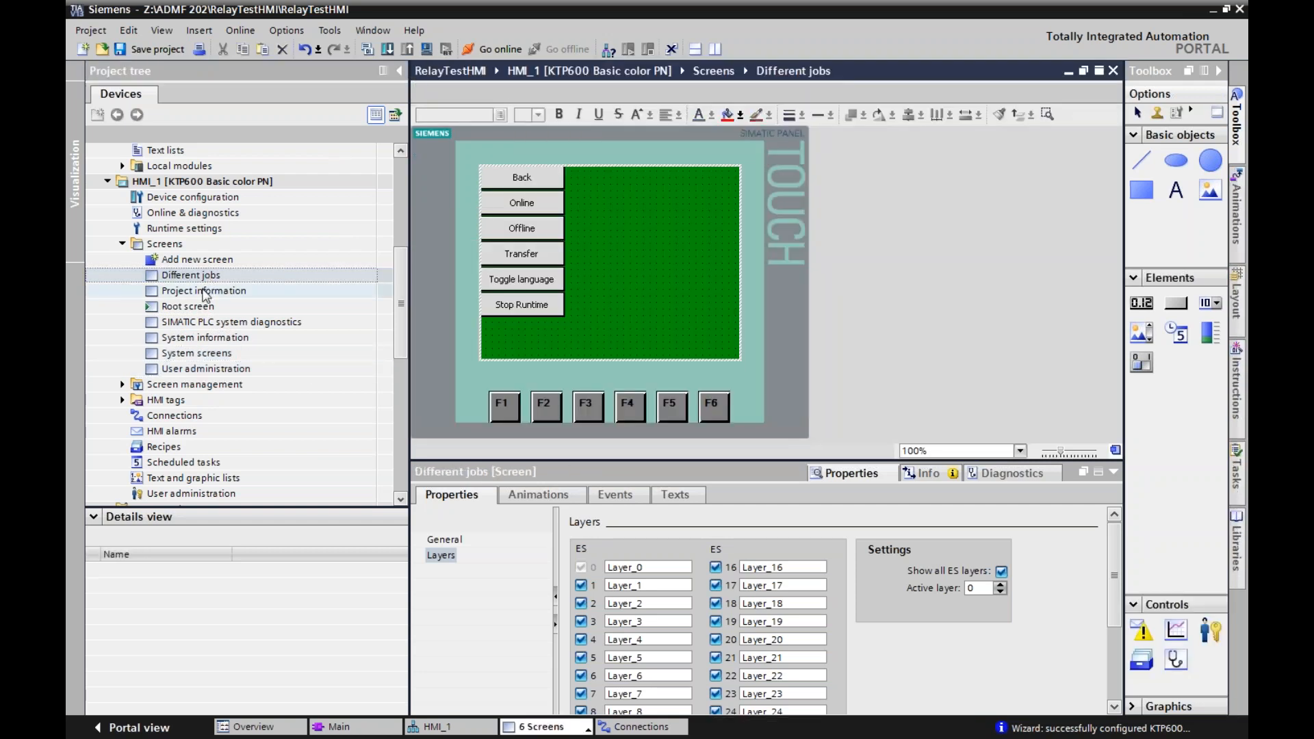
pyautogui.doubleClick(205, 292)
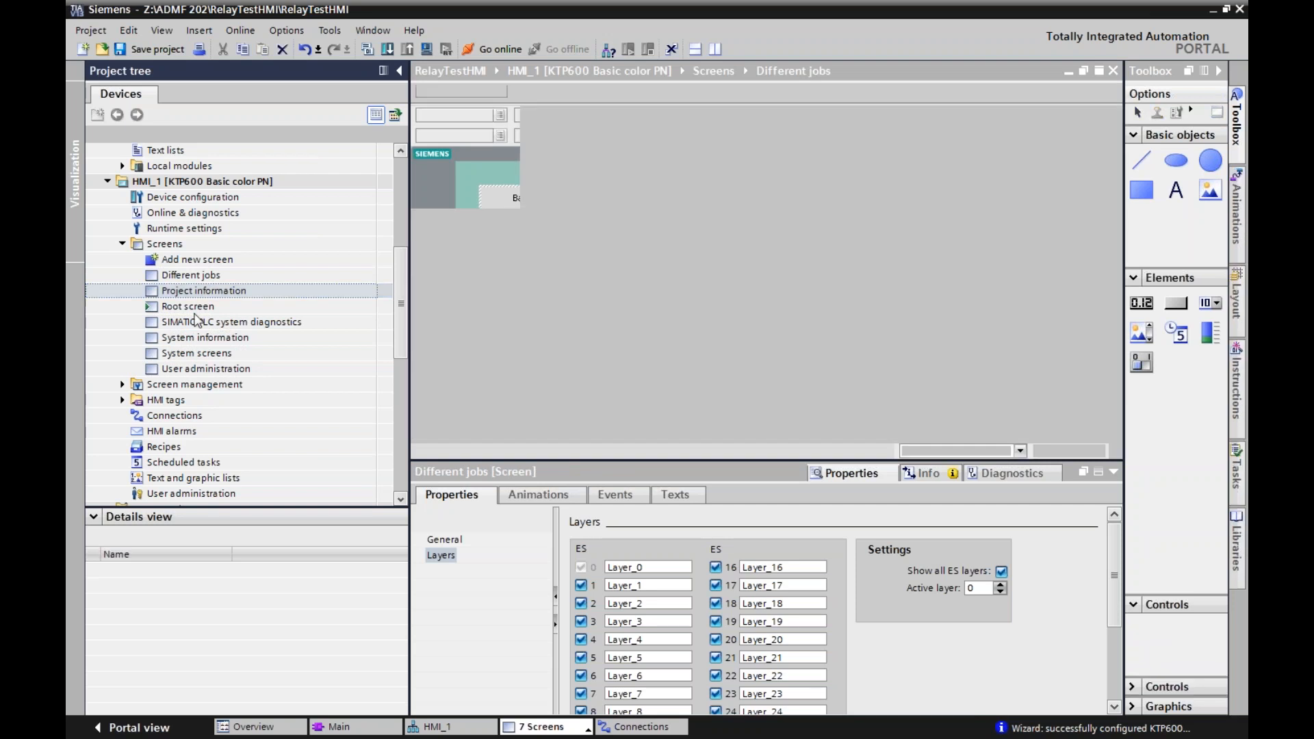
pyautogui.doubleClick(195, 307)
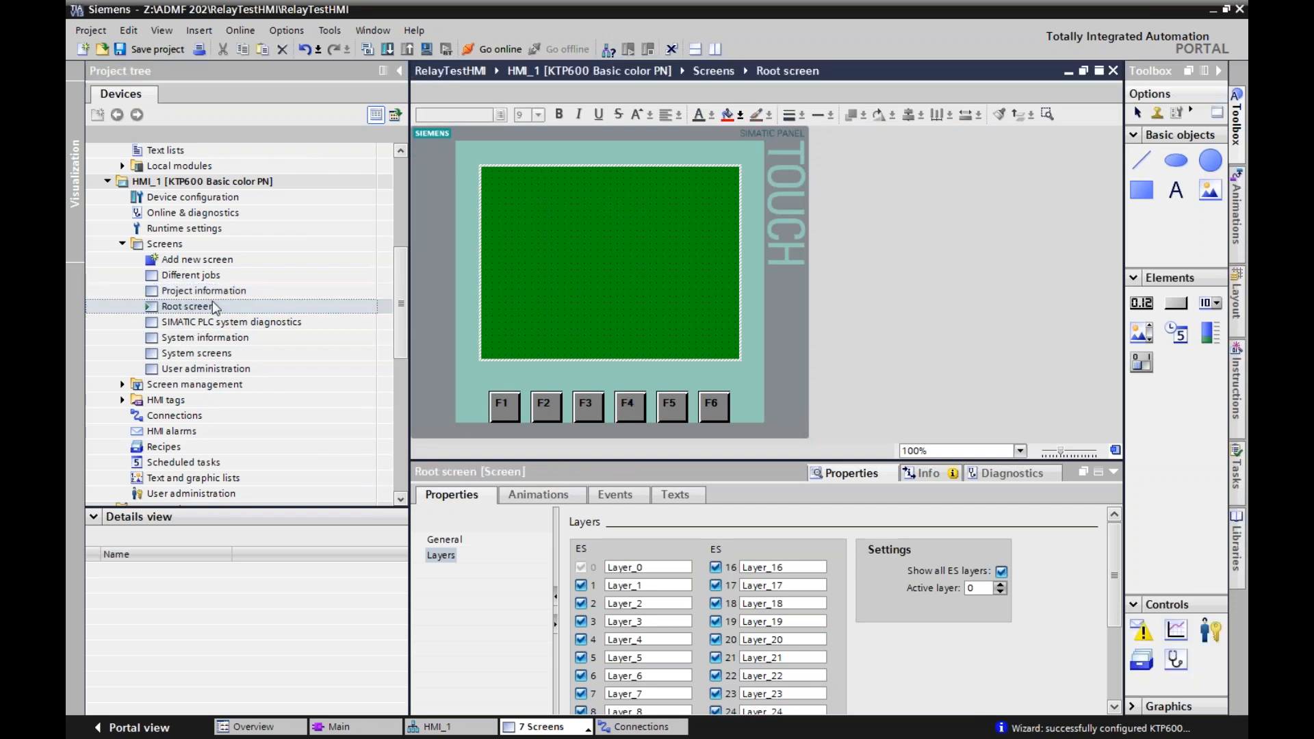
# - Delete the Different jobs screen from HMI_1's Screens folder
pyautogui.click(187, 276)
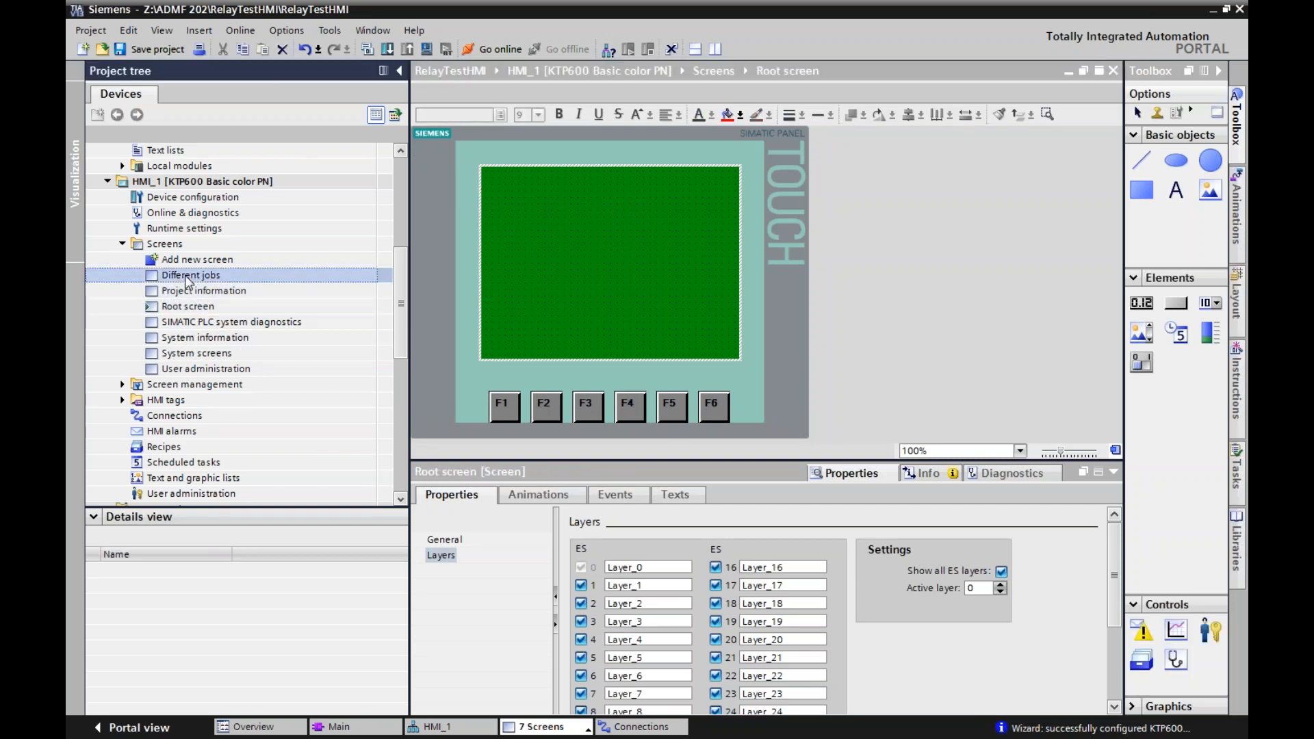
pyautogui.rightClick(187, 277)
pyautogui.click(226, 343)
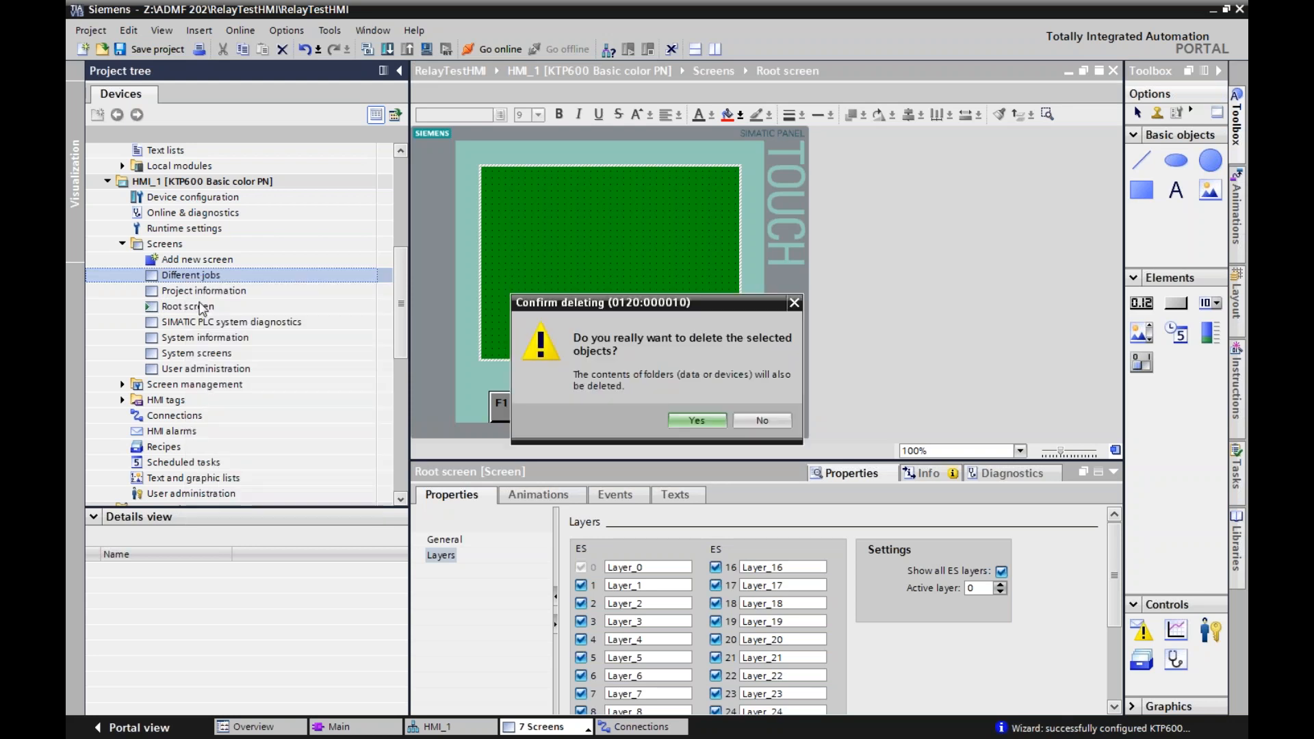
pyautogui.click(694, 419)
# - Delete the Project information screen from HMI_1
pyautogui.scroll(-2, 202, 281)
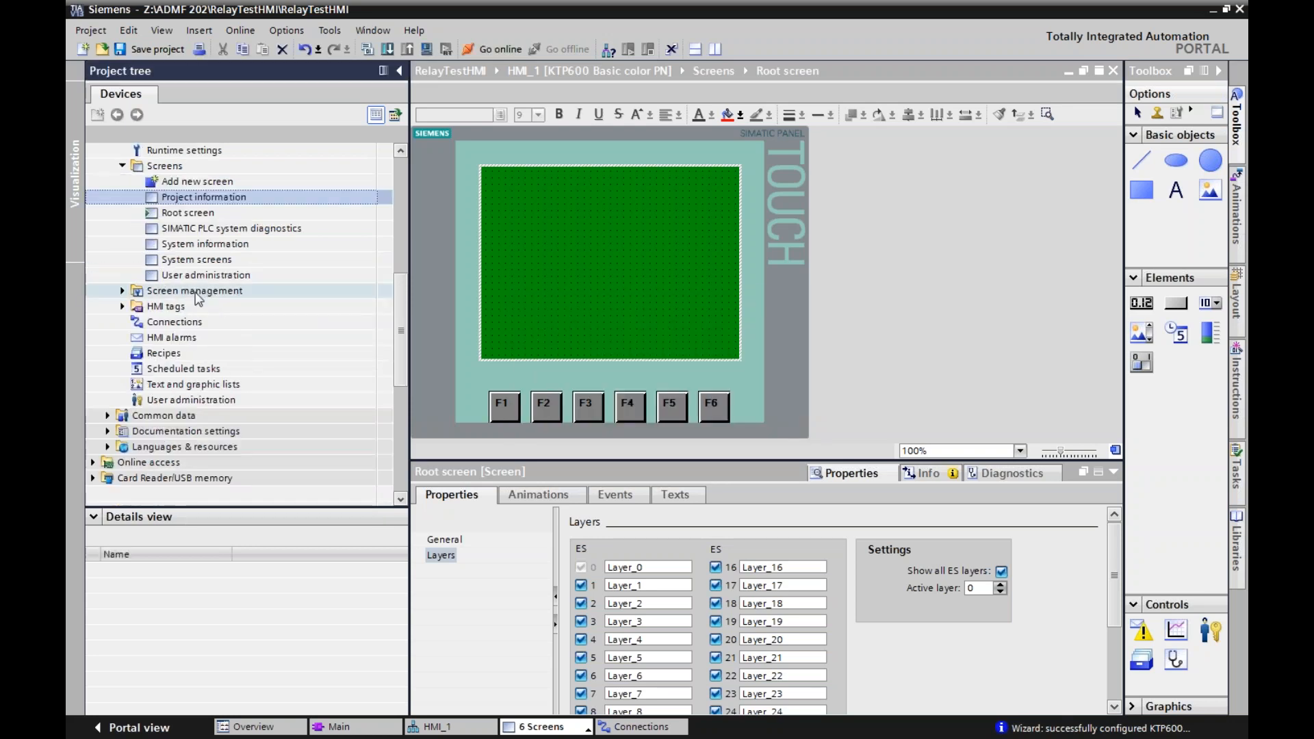
pyautogui.rightClick(200, 200)
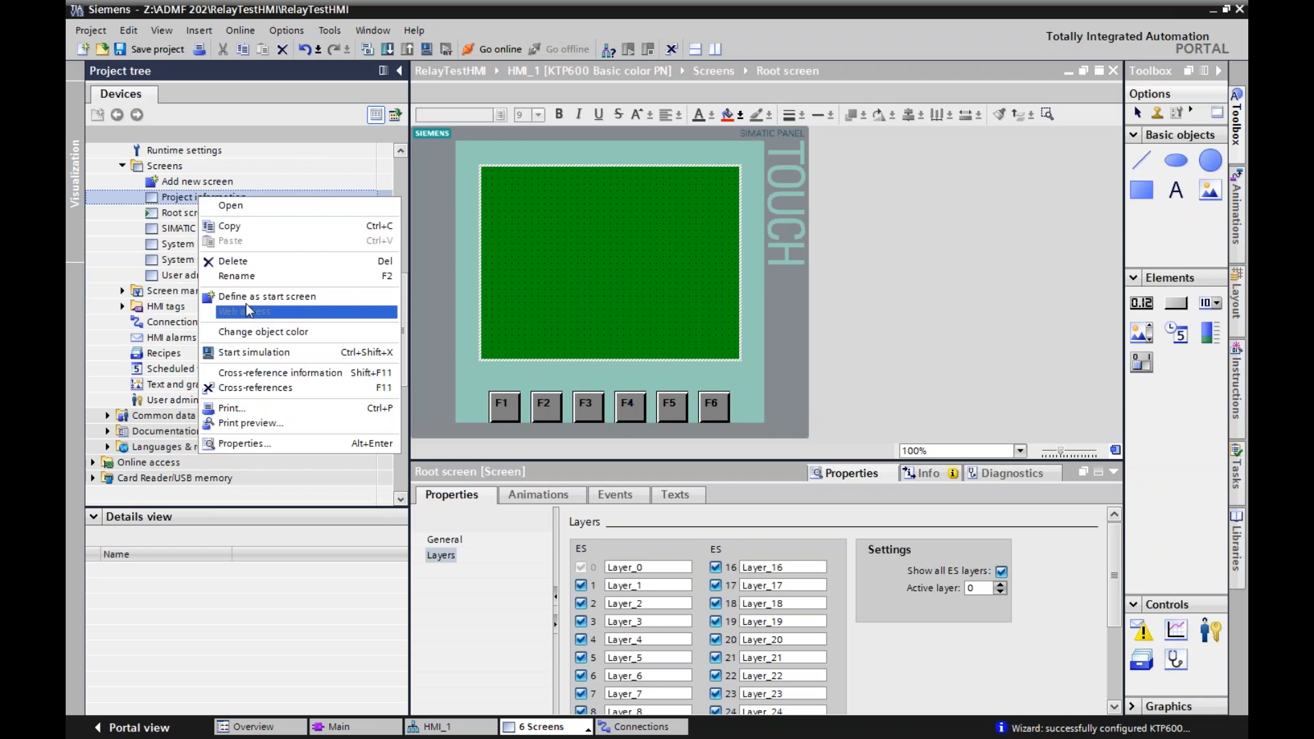
pyautogui.click(243, 267)
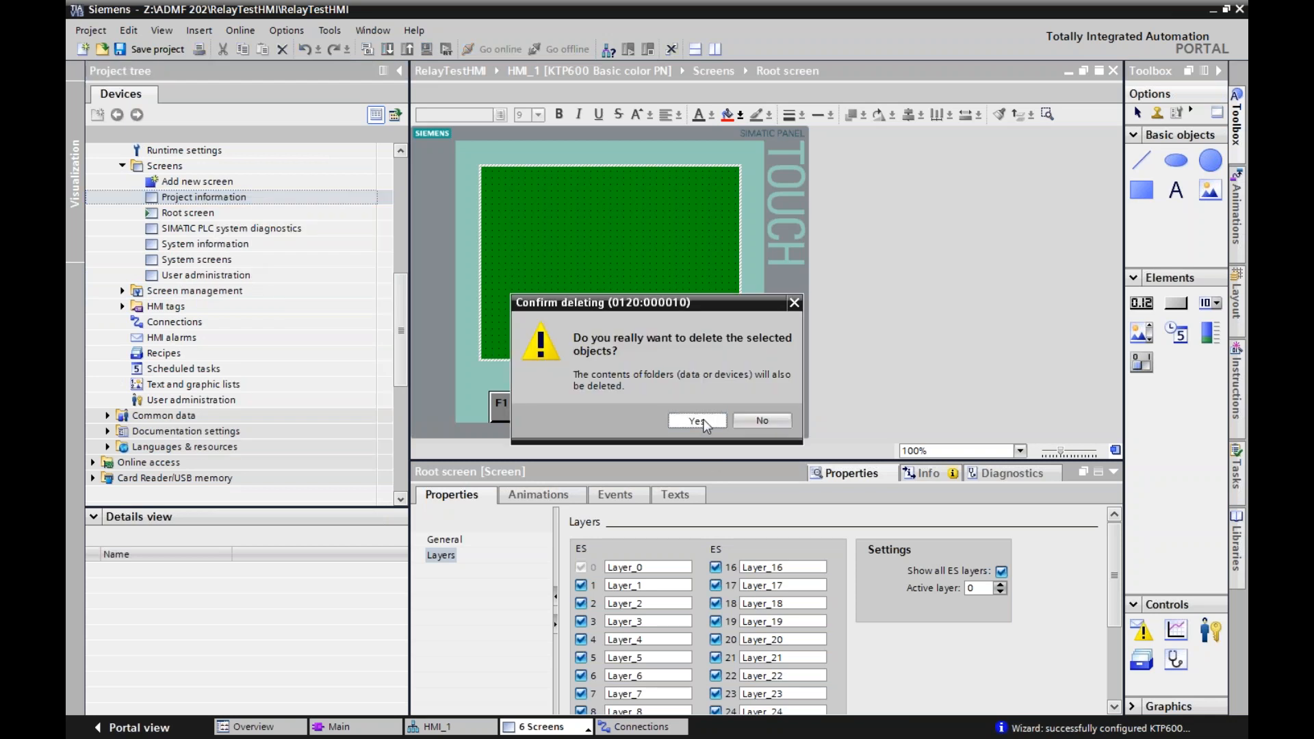
pyautogui.click(703, 418)
# - Delete the SIMATIC PLC system diagnostics, System information, System screens and User administration screens from HMI_1 together, keeping the Root screen
pyautogui.press('Down')
pyautogui.press('Up')
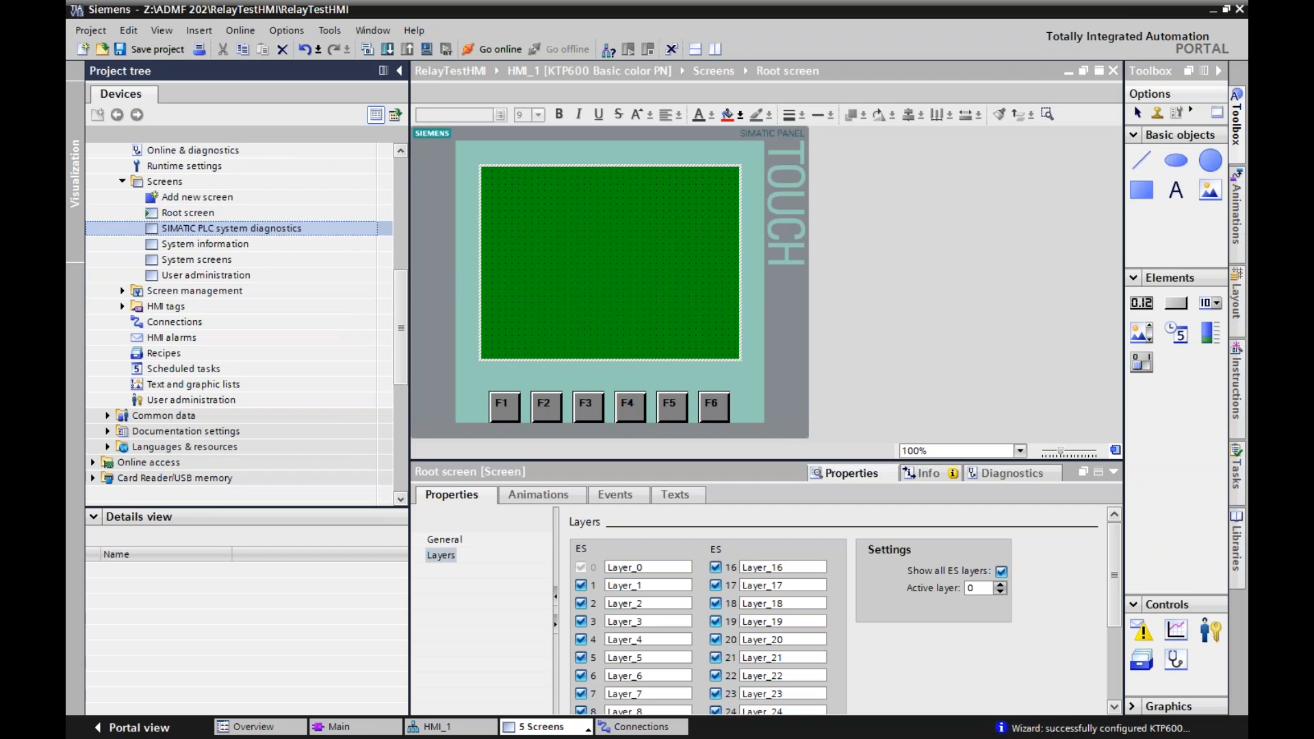
pyautogui.hotkey('shift', 'Down')
pyautogui.hotkey('shift', 'Down')
pyautogui.hotkey('shift', 'Down')
pyautogui.hotkey('shift', 'F10')
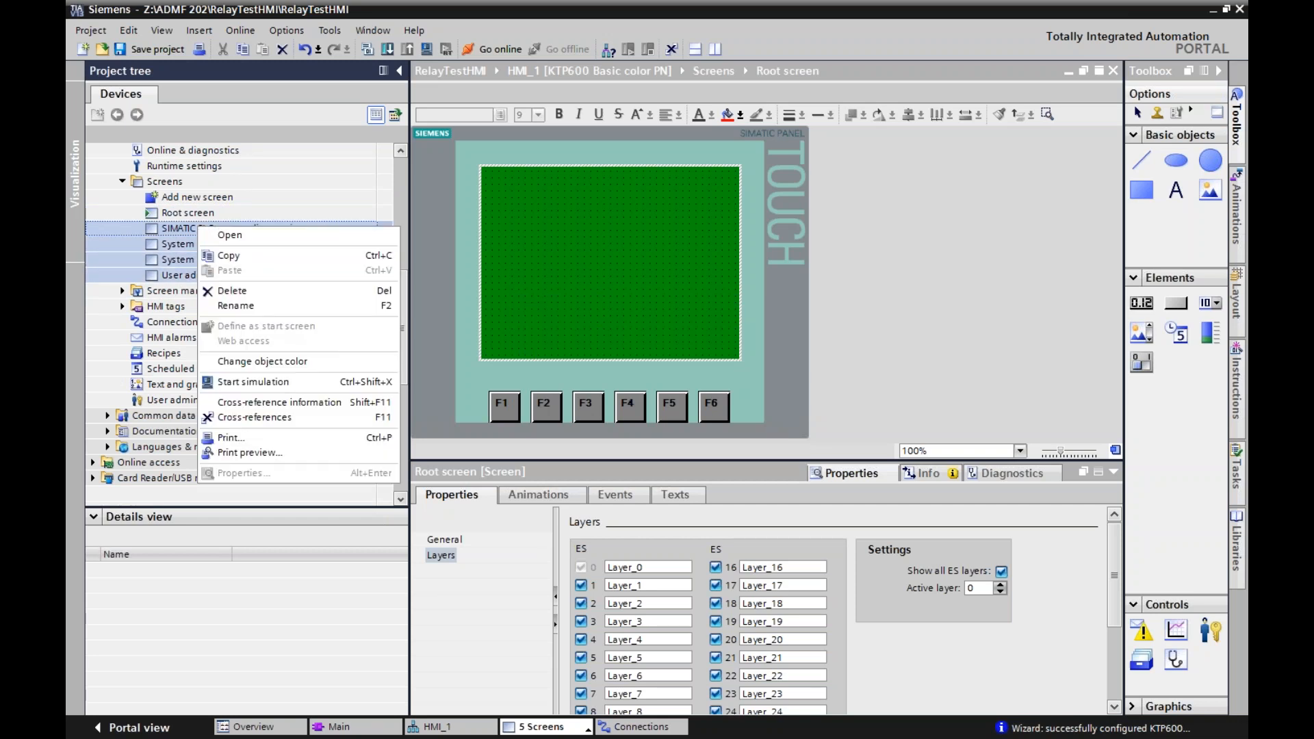
pyautogui.click(250, 287)
pyautogui.click(730, 417)
pyautogui.rightClick(265, 233)
pyautogui.click(282, 299)
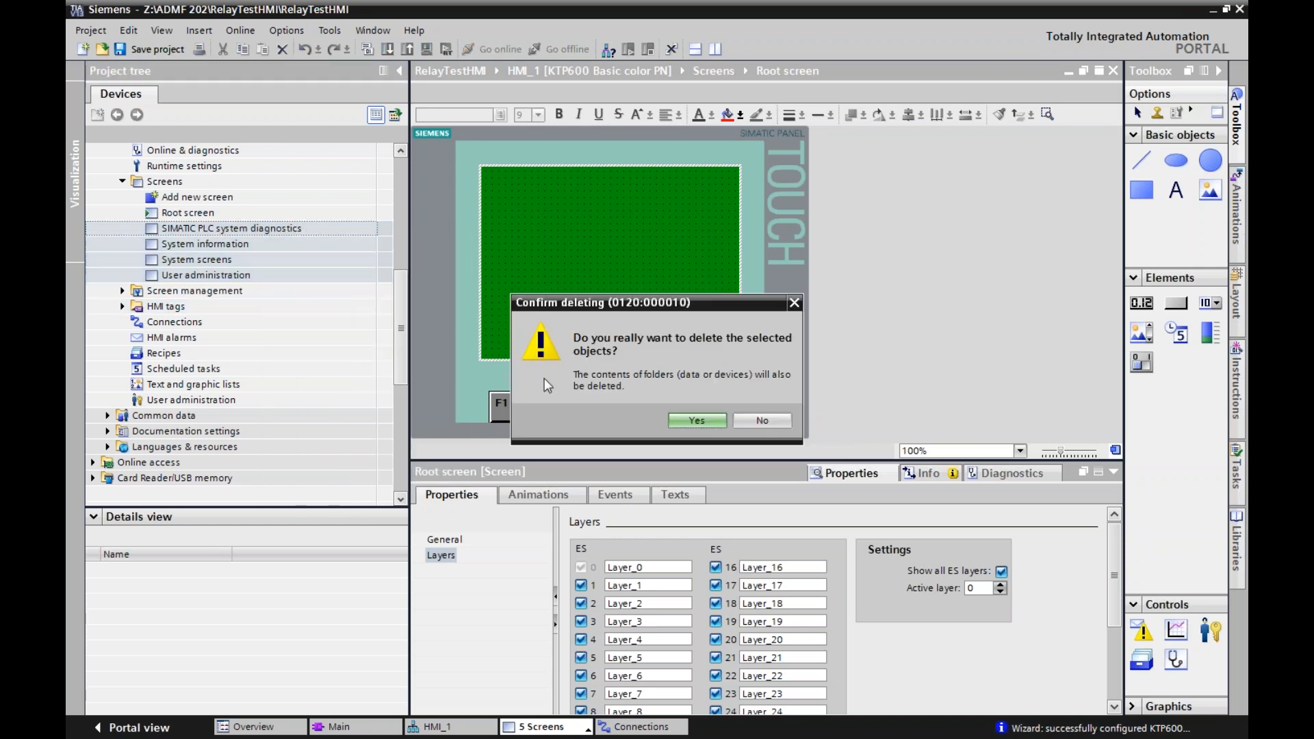
pyautogui.click(696, 421)
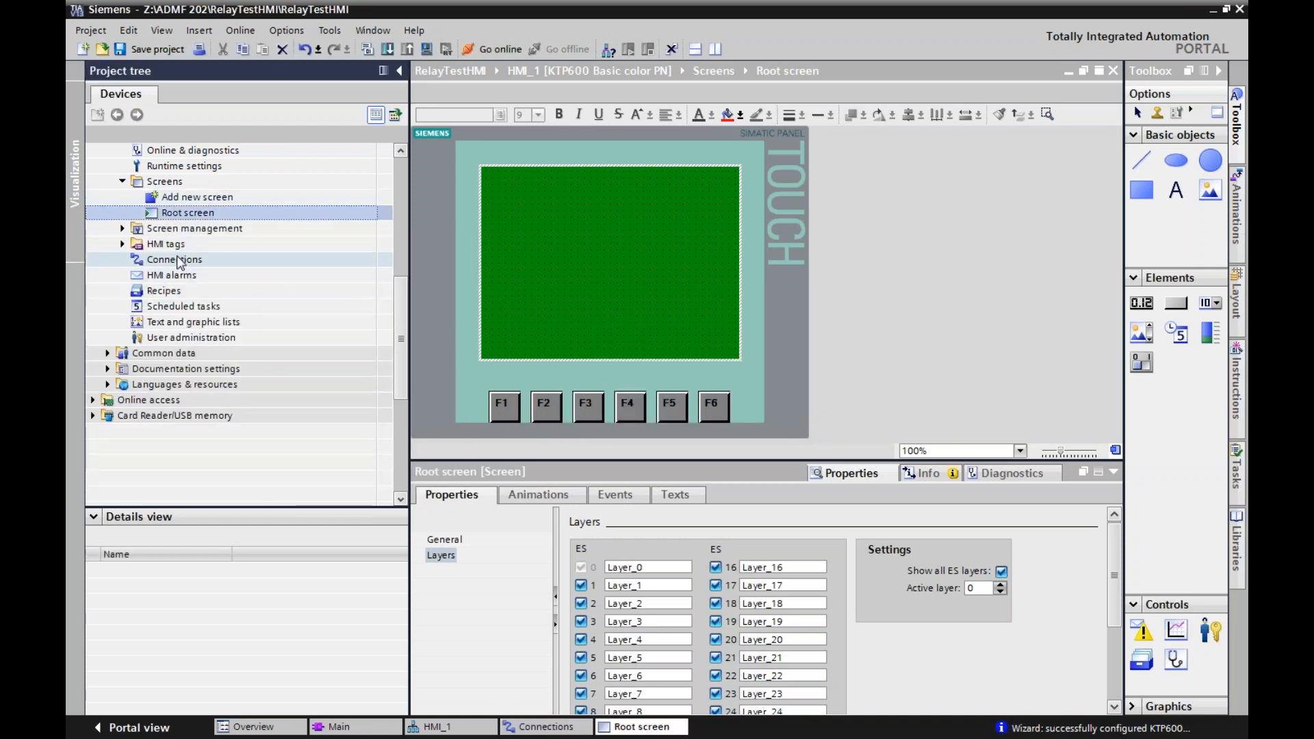
pyautogui.click(121, 230)
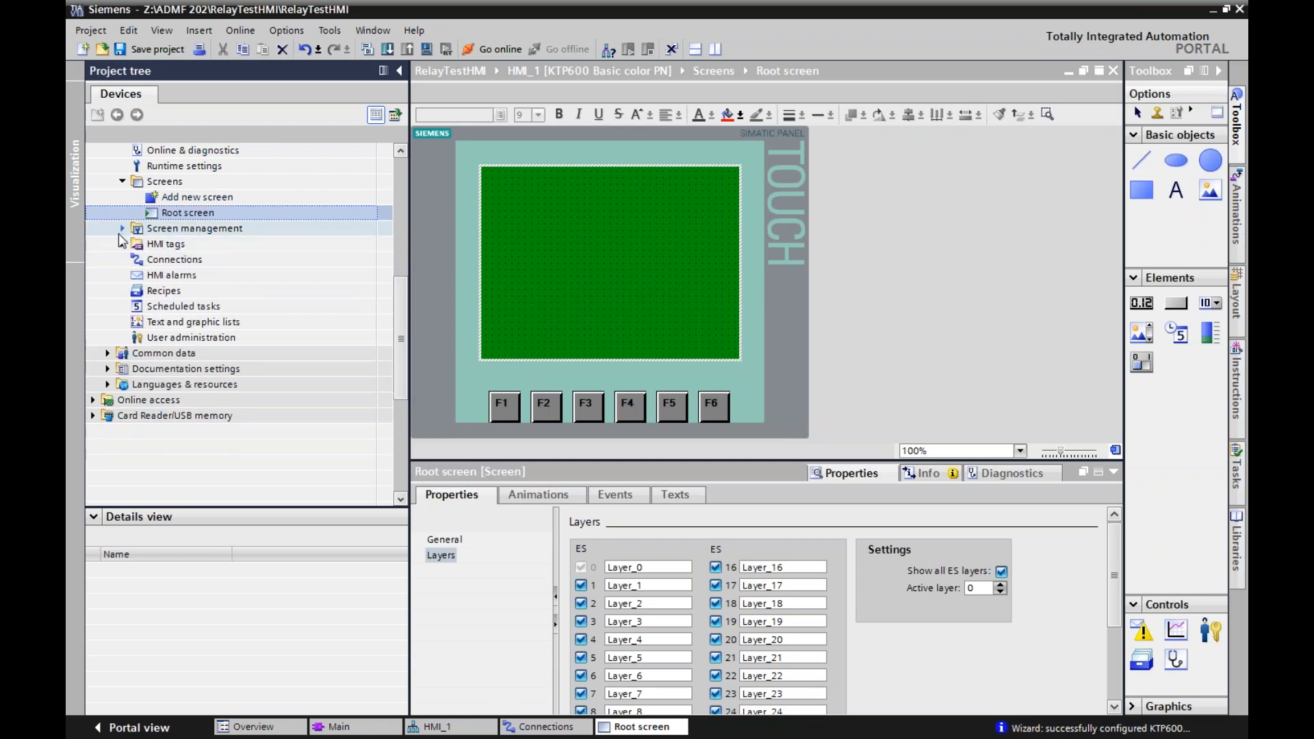
pyautogui.click(122, 228)
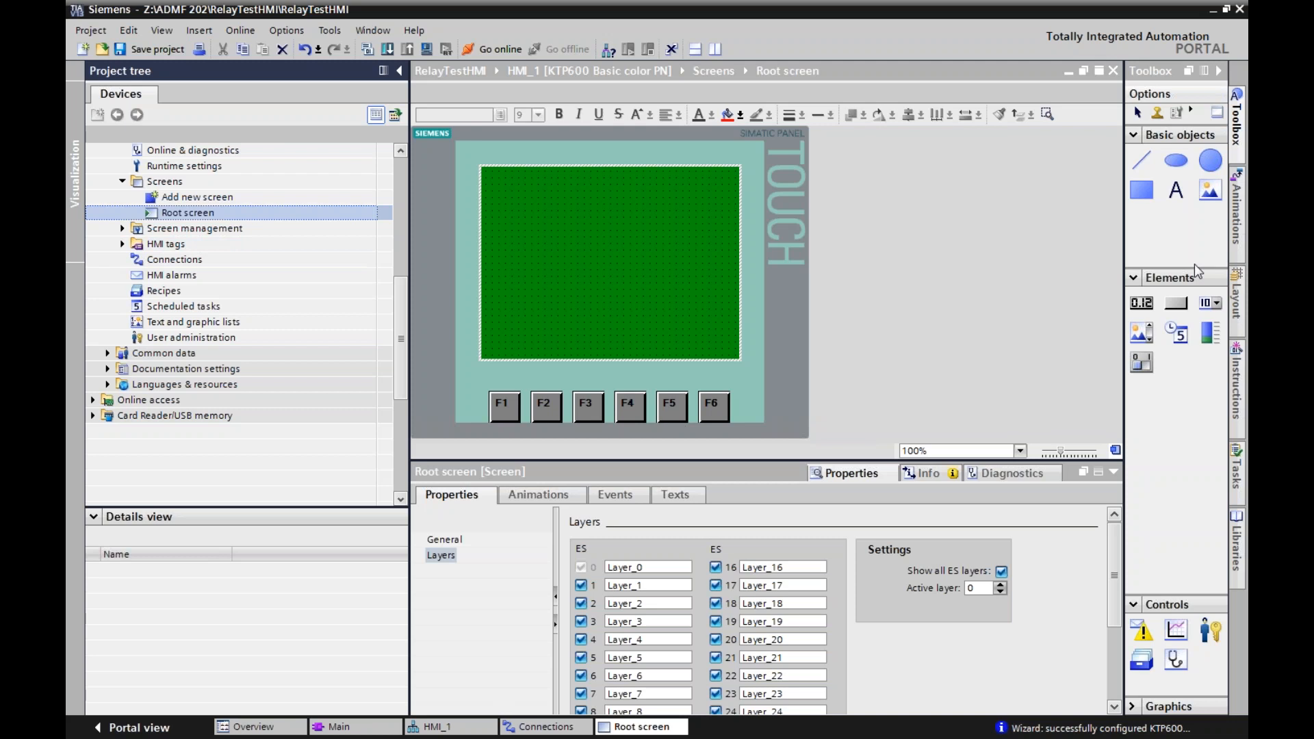
# - Place a button near the Root screen's upper-left corner at about X 19, Y 43, sized about 96 by 32
pyautogui.moveTo(1174, 305); pyautogui.dragTo(537, 215)
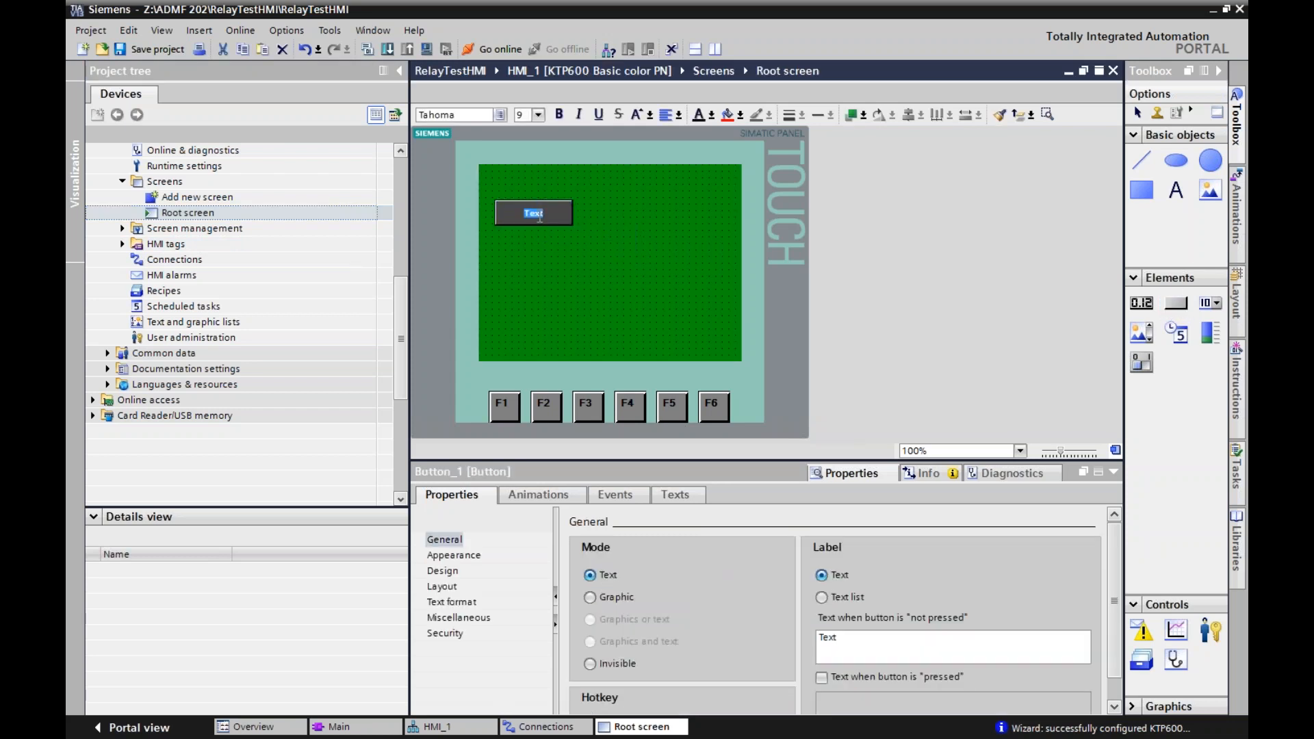
pyautogui.click(590, 598)
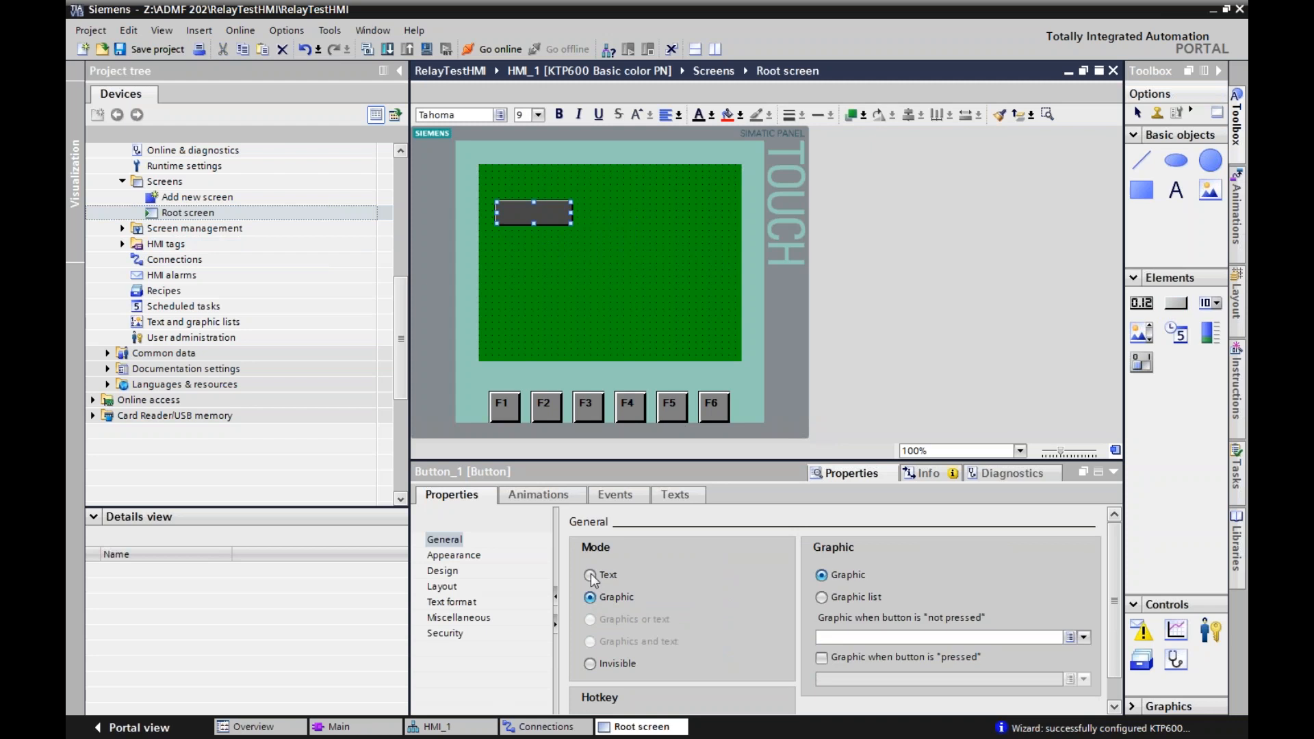
pyautogui.click(590, 575)
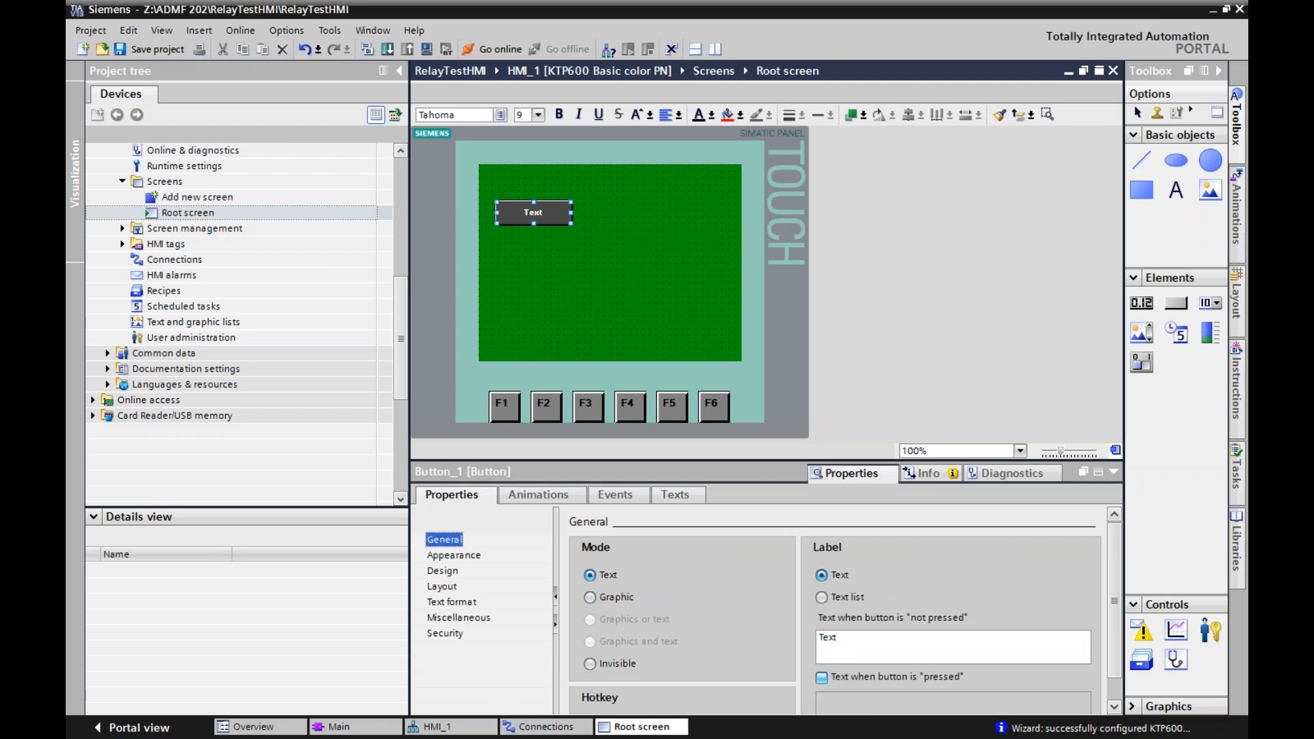
pyautogui.click(609, 596)
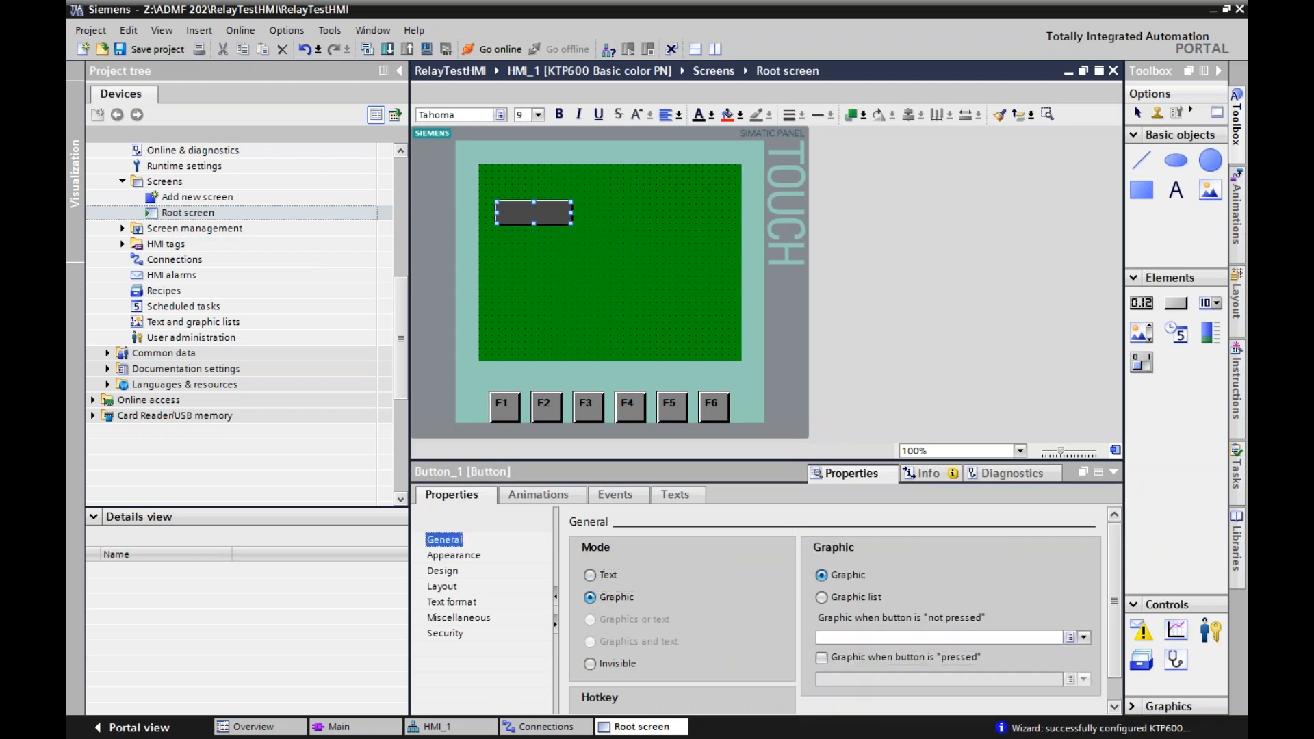
pyautogui.click(1070, 638)
pyautogui.click(1112, 536)
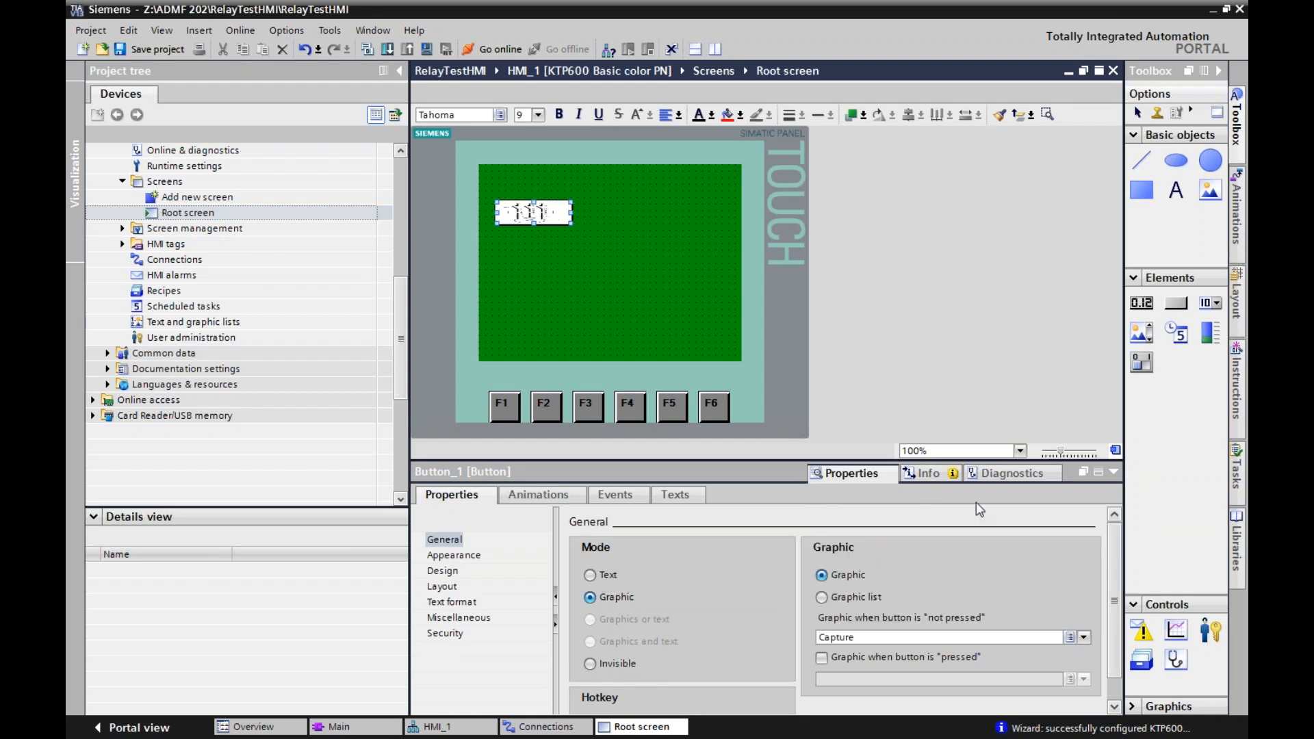
pyautogui.hotkey('ctrl', 'a')
pyautogui.press('Delete')
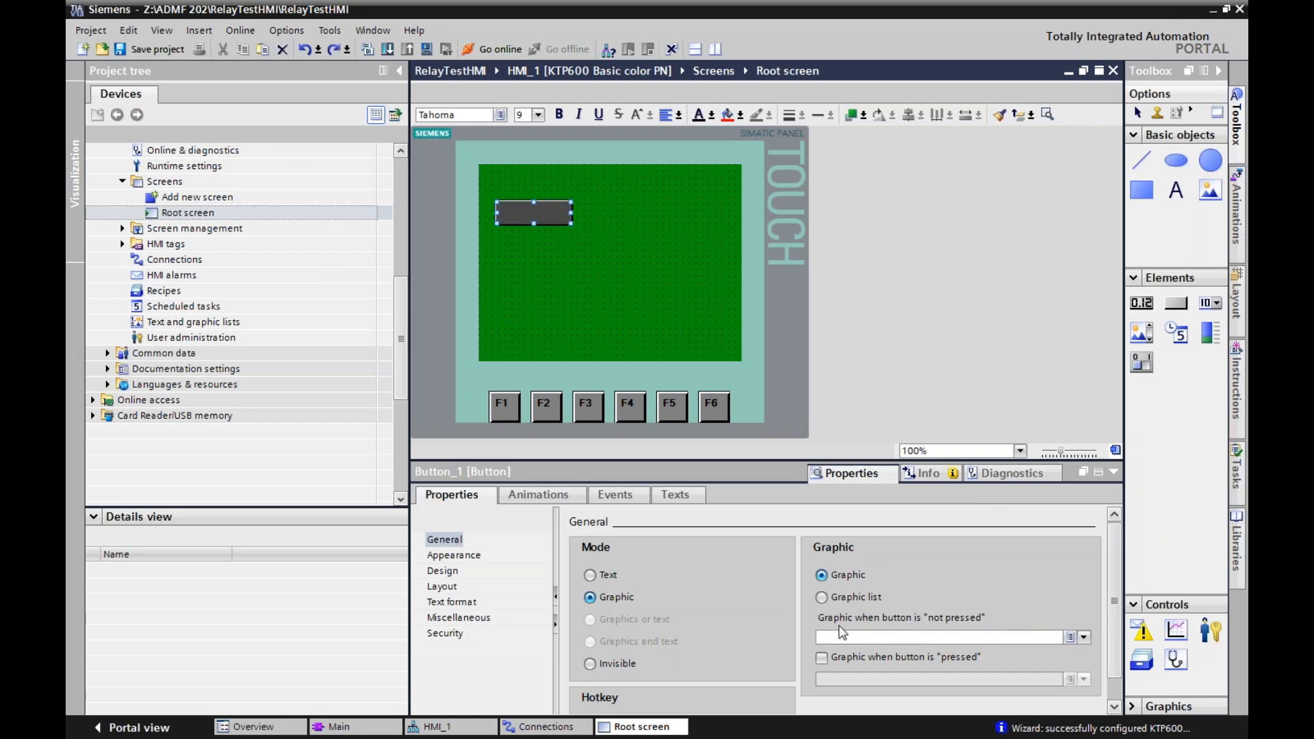
pyautogui.click(821, 598)
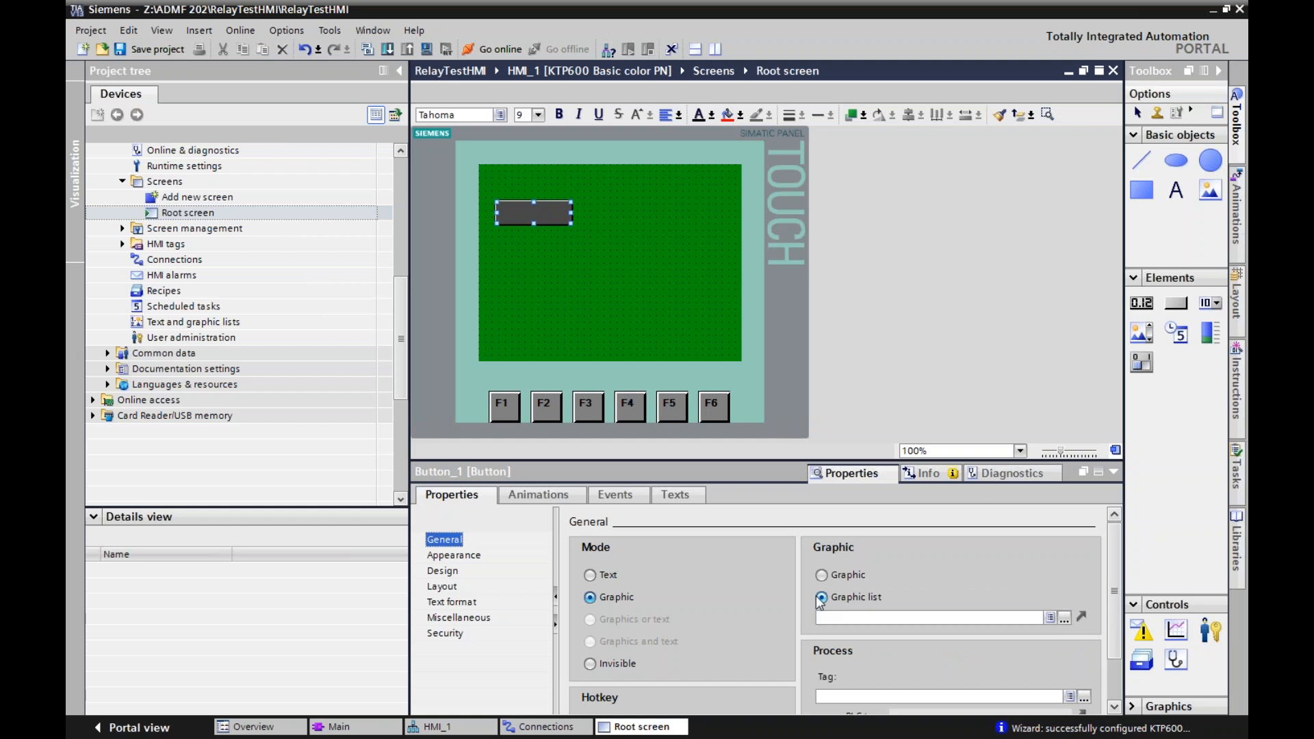
pyautogui.click(828, 574)
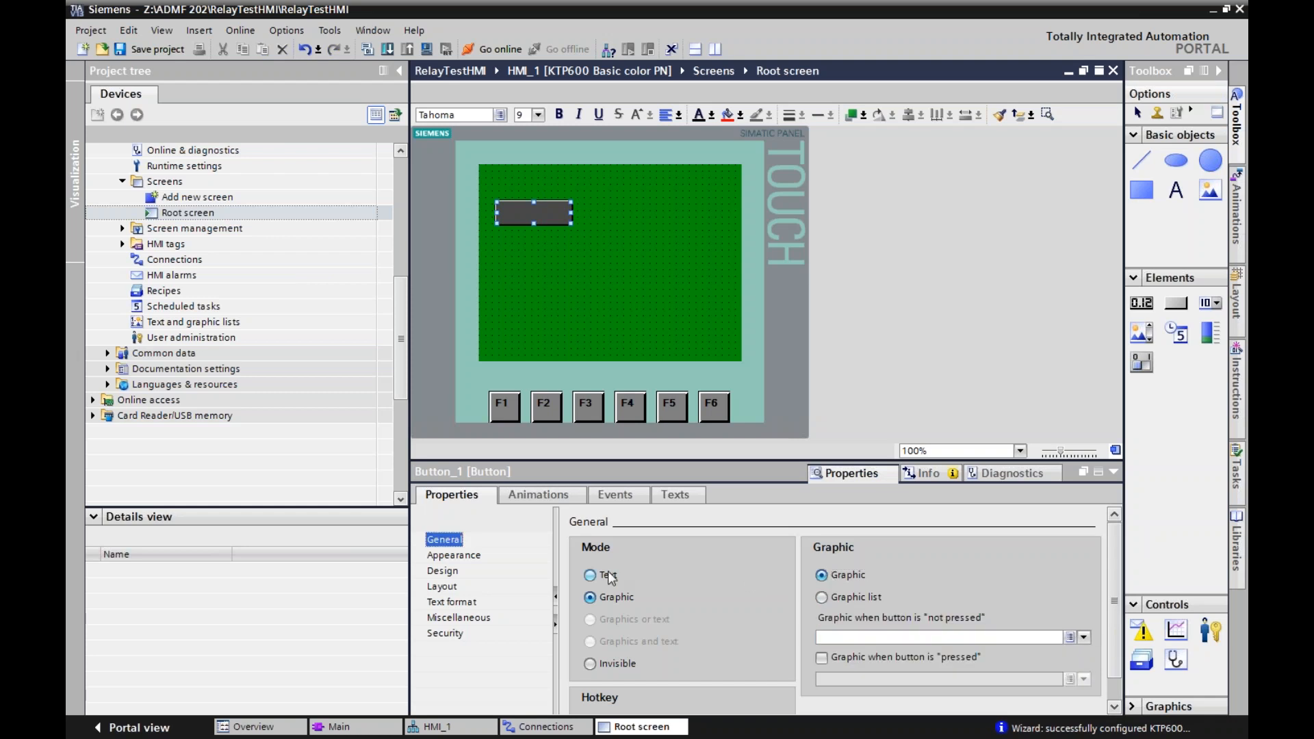
pyautogui.click(610, 577)
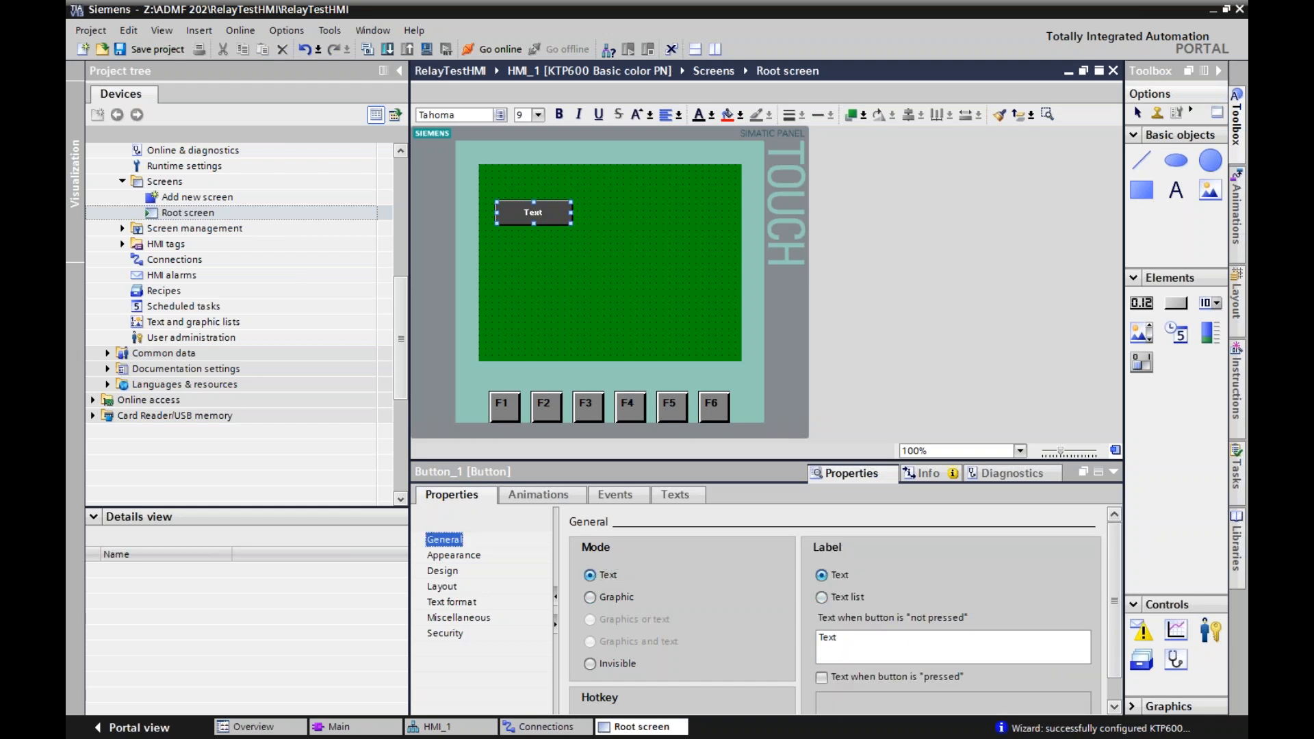
# - Set the button's "not pressed" label text to Input1
pyautogui.scroll(-1, 1092, 594)
pyautogui.moveTo(870, 619); pyautogui.dragTo(804, 615)
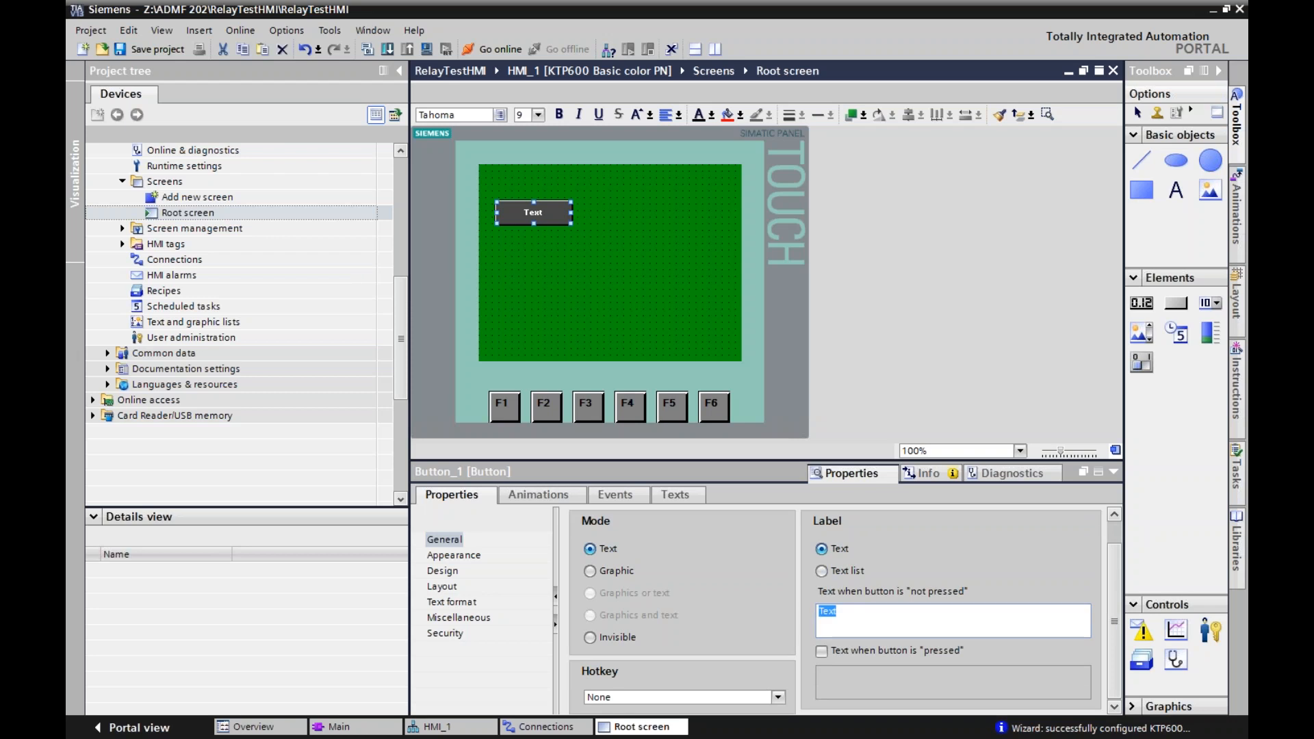
pyautogui.write('Input1')
# - Set the Input1 button's background color to pink (255, 145, 232) and its text color to black (0, 0, 0)
pyautogui.click(470, 556)
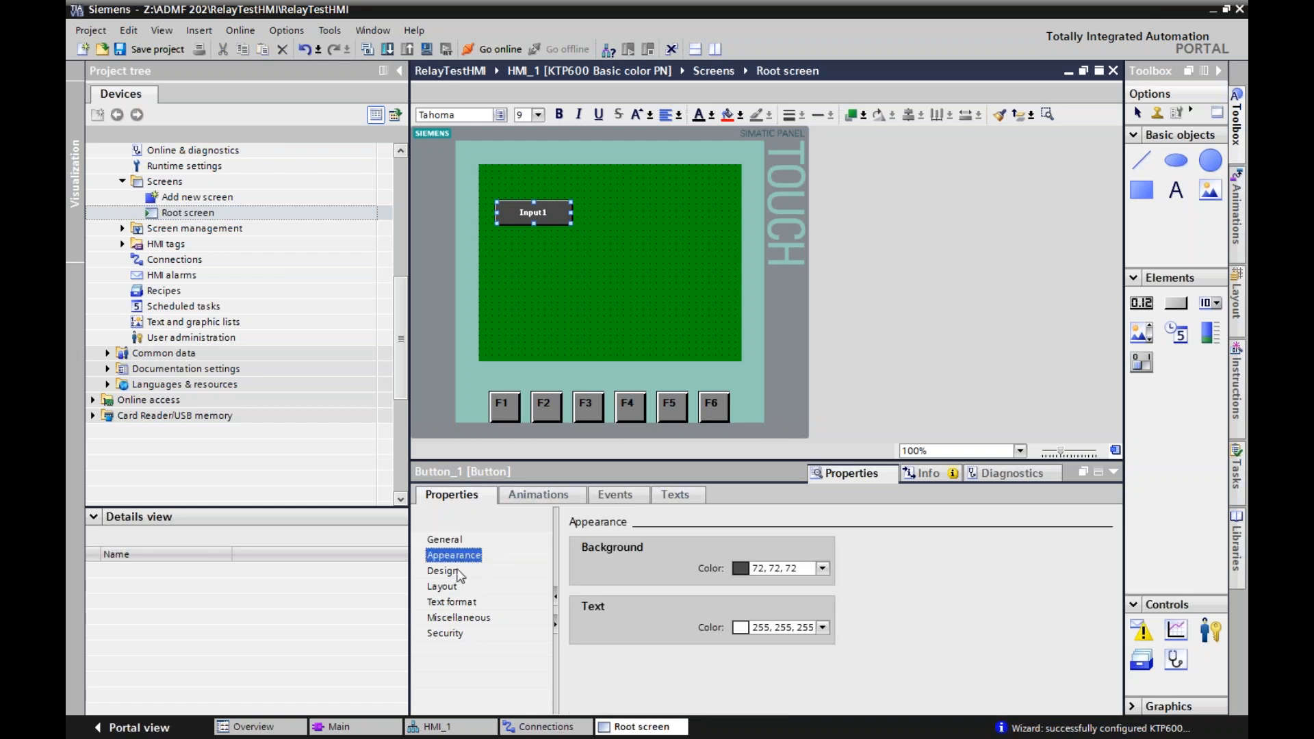
pyautogui.click(822, 569)
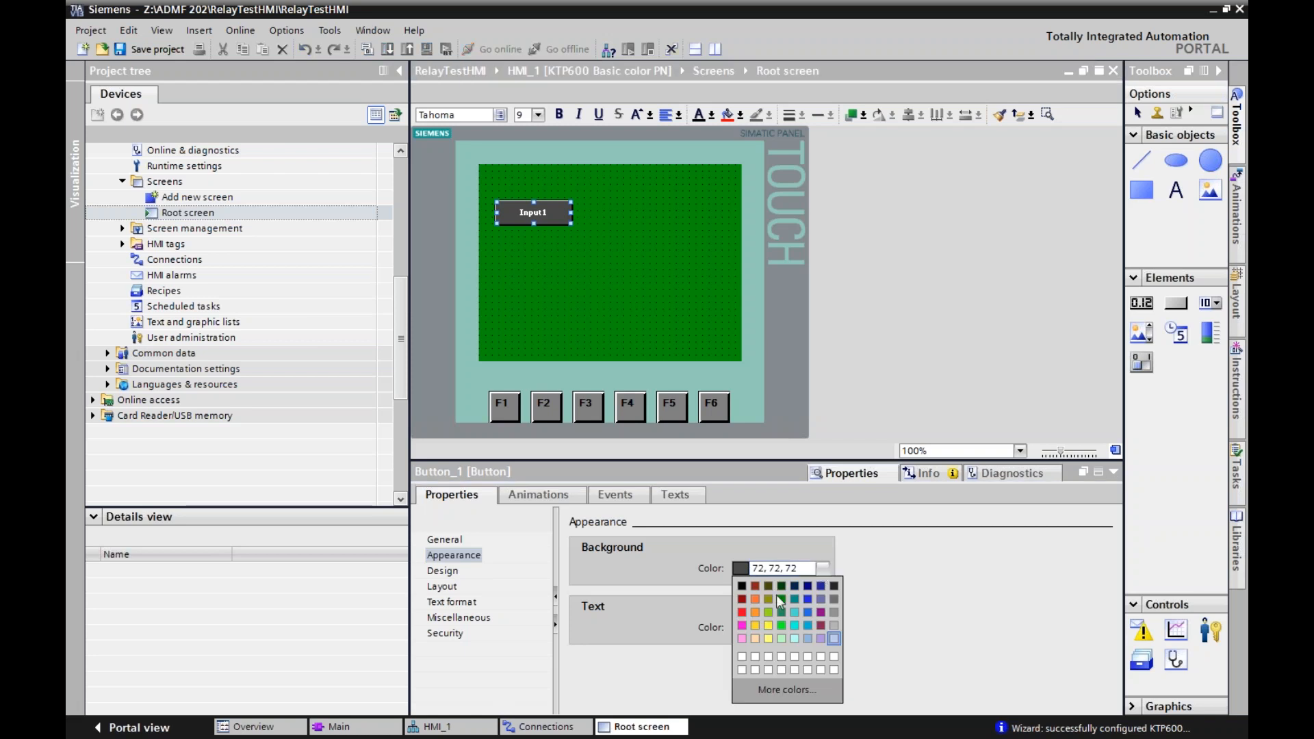
pyautogui.click(742, 638)
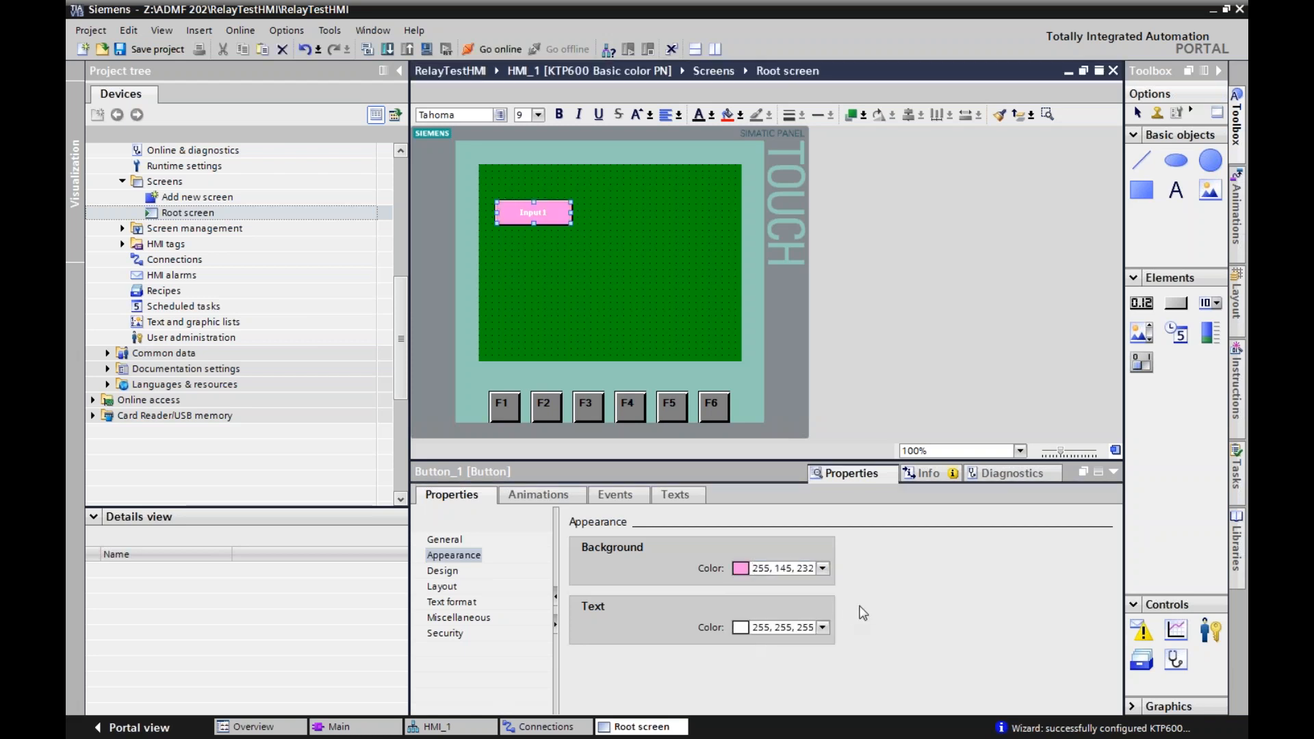
pyautogui.click(823, 628)
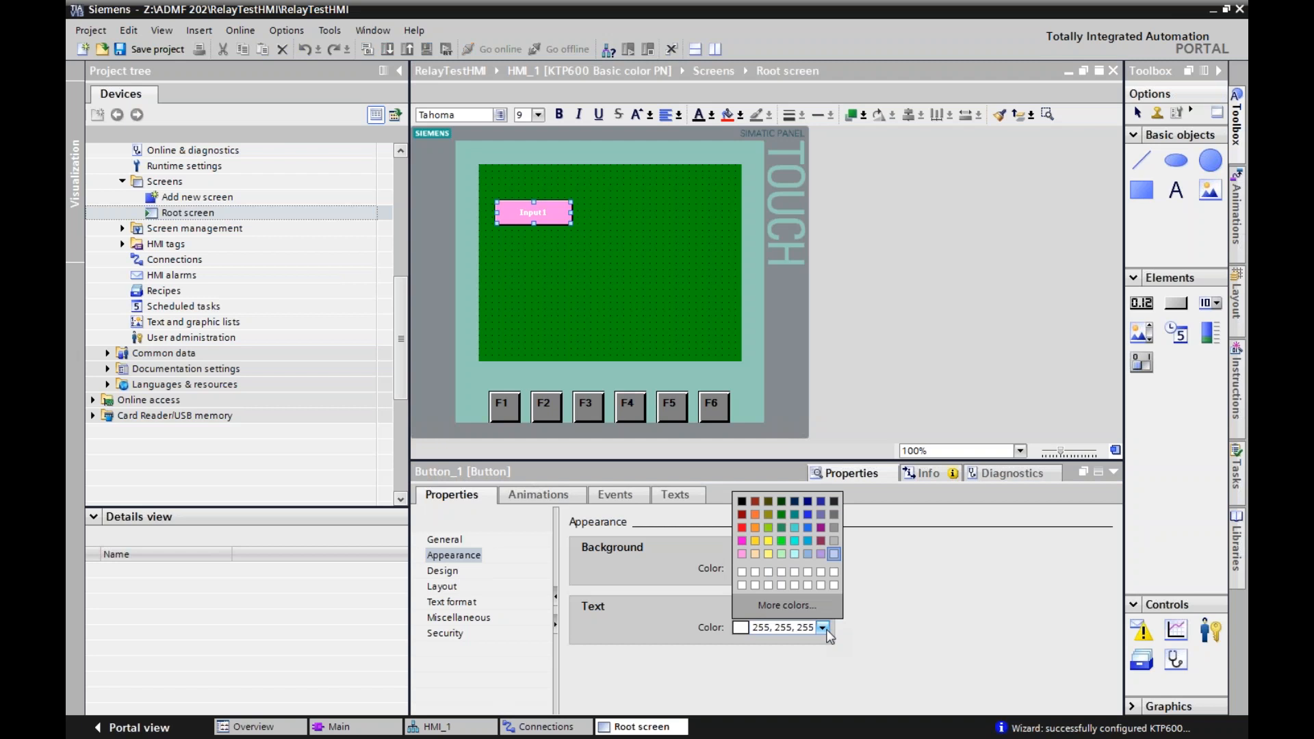
pyautogui.click(742, 502)
# - Review the Input1 button's design, layout, text format and font, miscellaneous, security, appearance and general properties
pyautogui.click(466, 572)
pyautogui.click(733, 570)
pyautogui.click(732, 570)
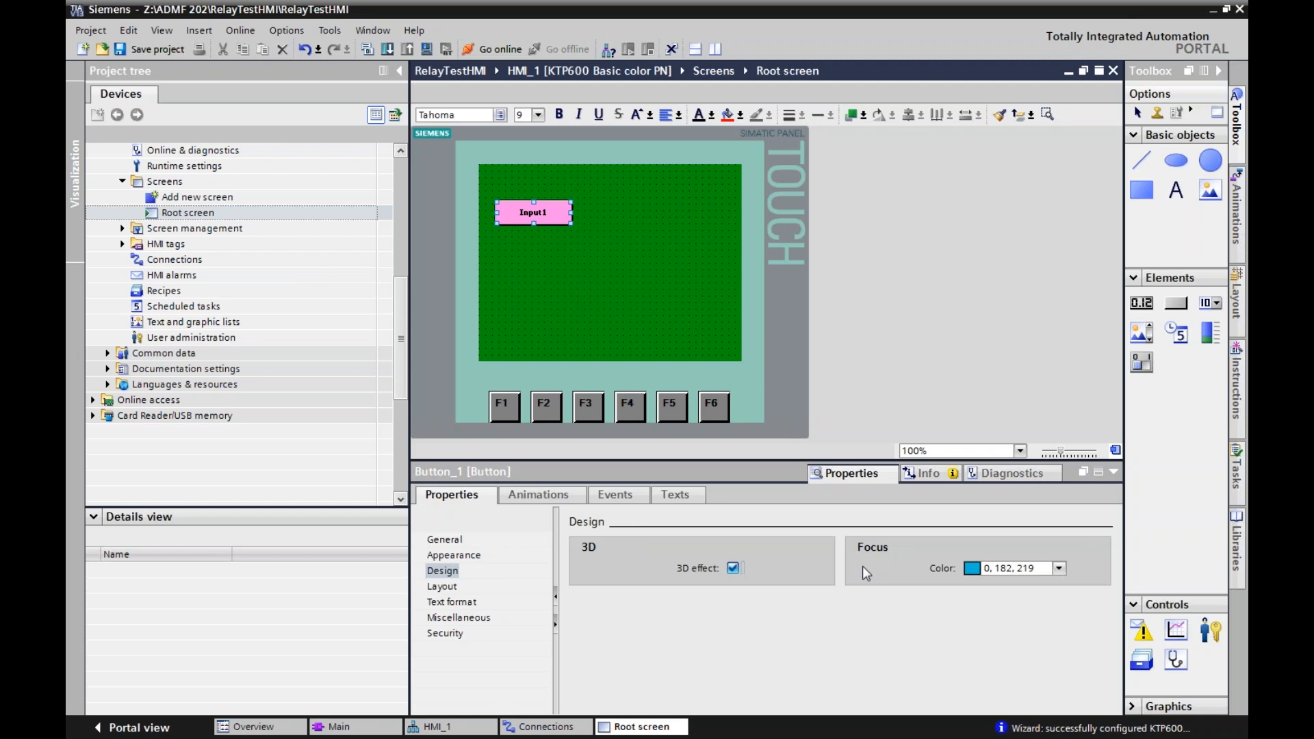
pyautogui.click(441, 587)
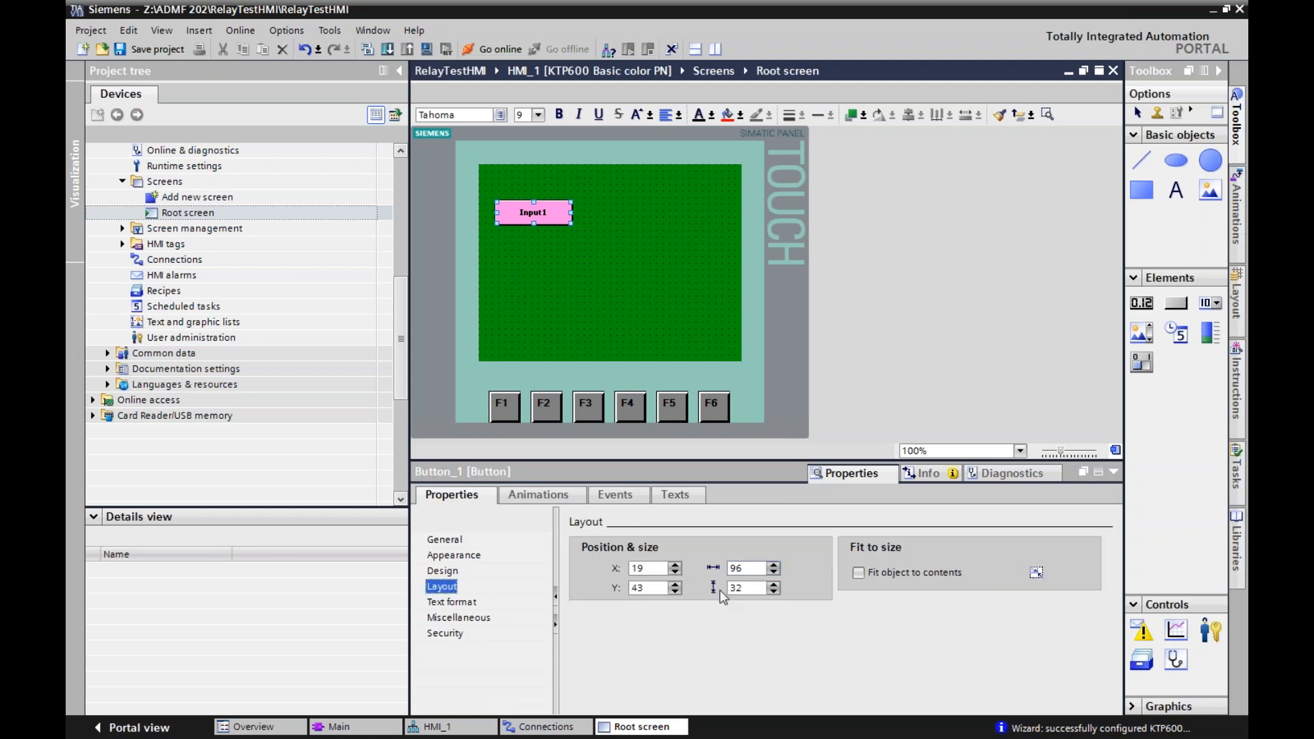
pyautogui.click(471, 602)
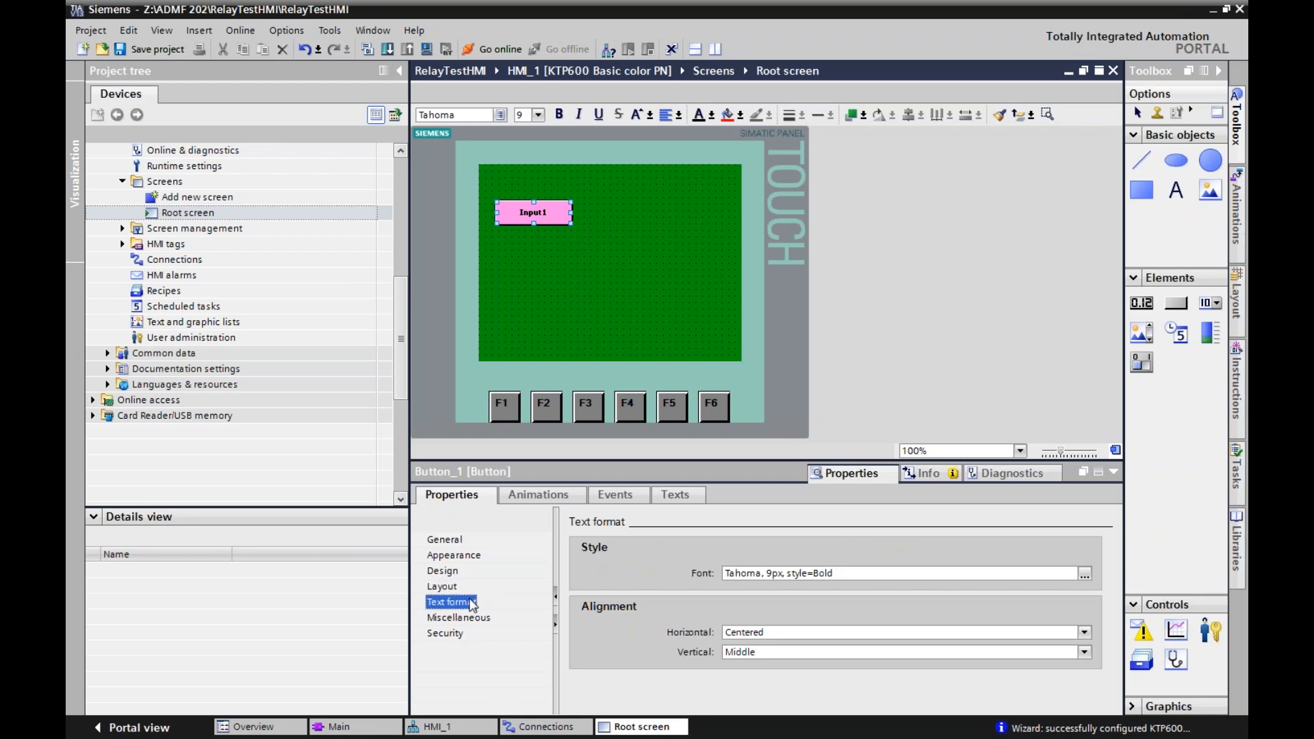
pyautogui.click(1089, 574)
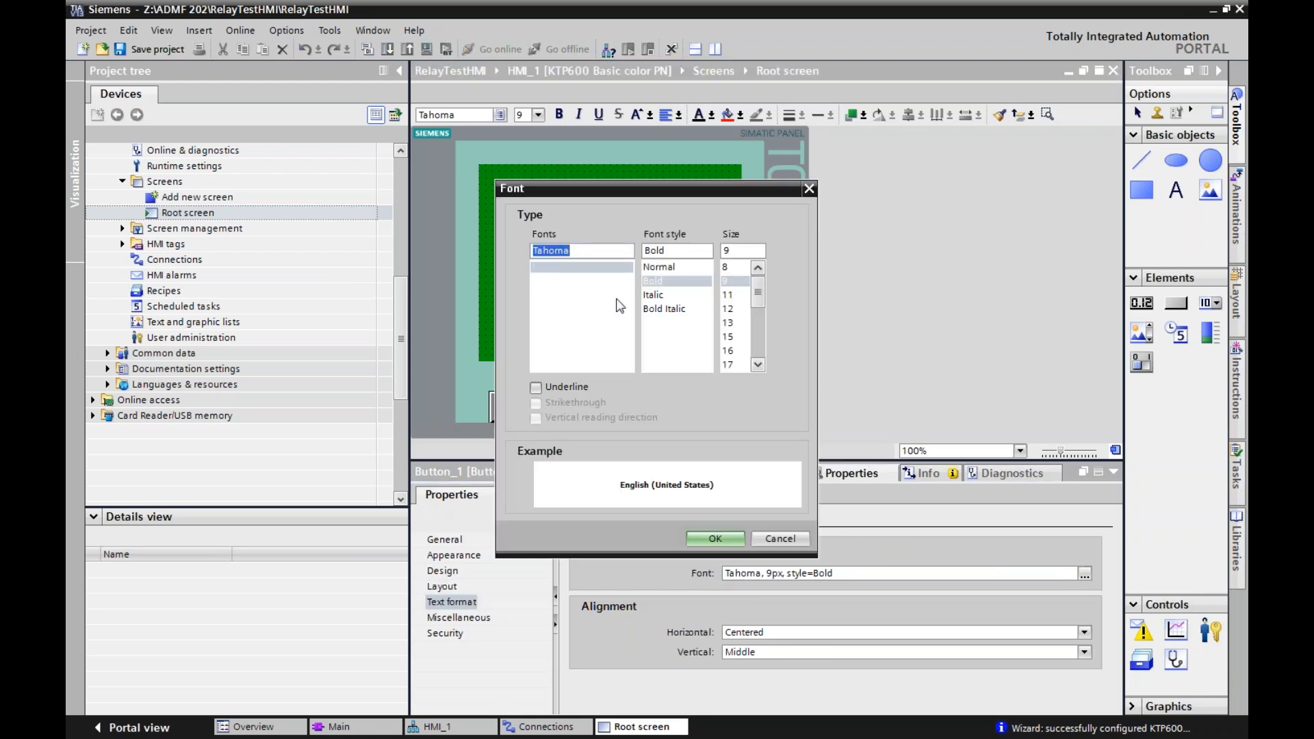
pyautogui.click(772, 538)
pyautogui.click(455, 619)
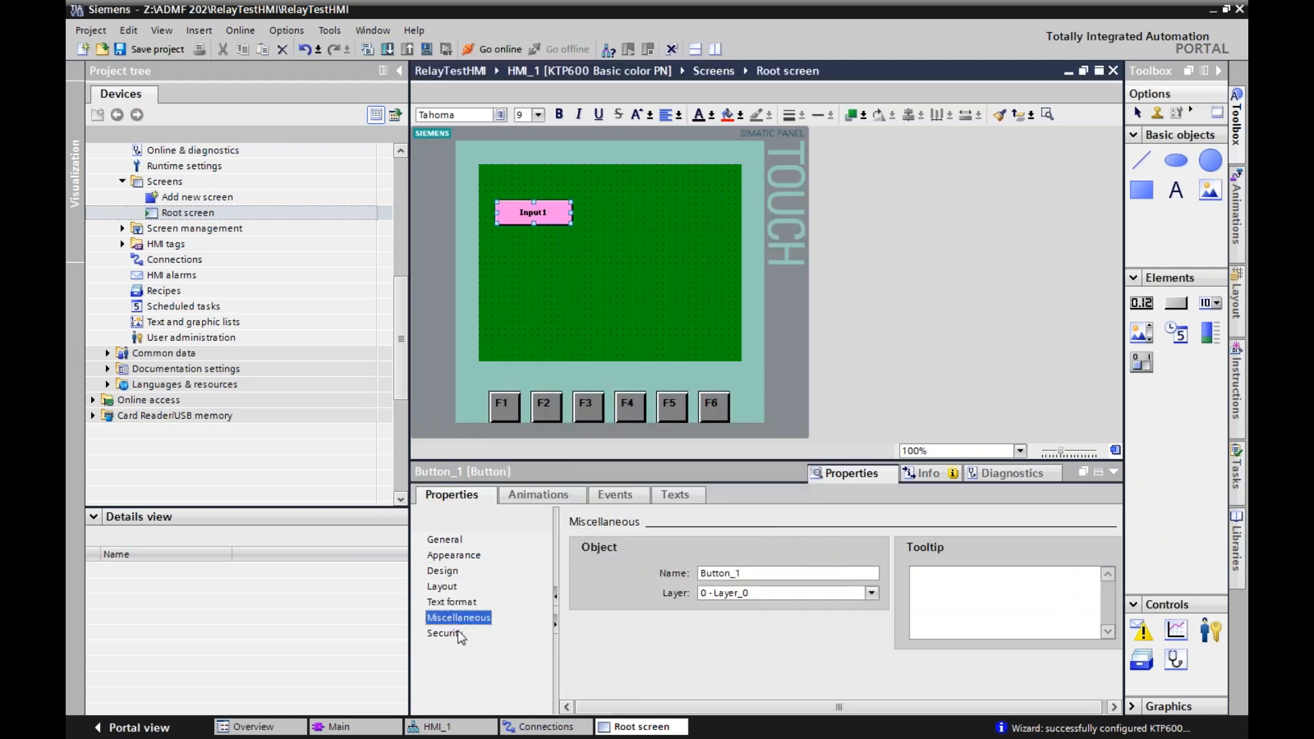
pyautogui.click(459, 634)
pyautogui.click(457, 555)
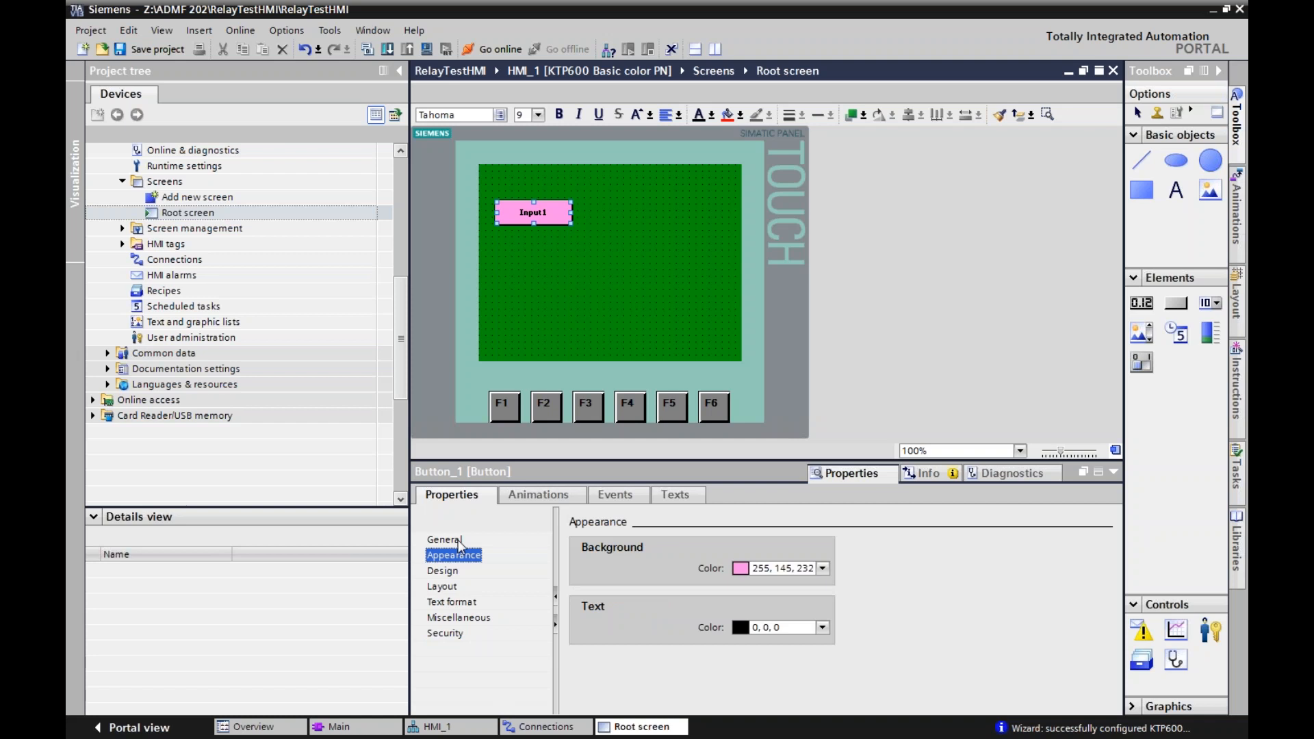
pyautogui.click(460, 540)
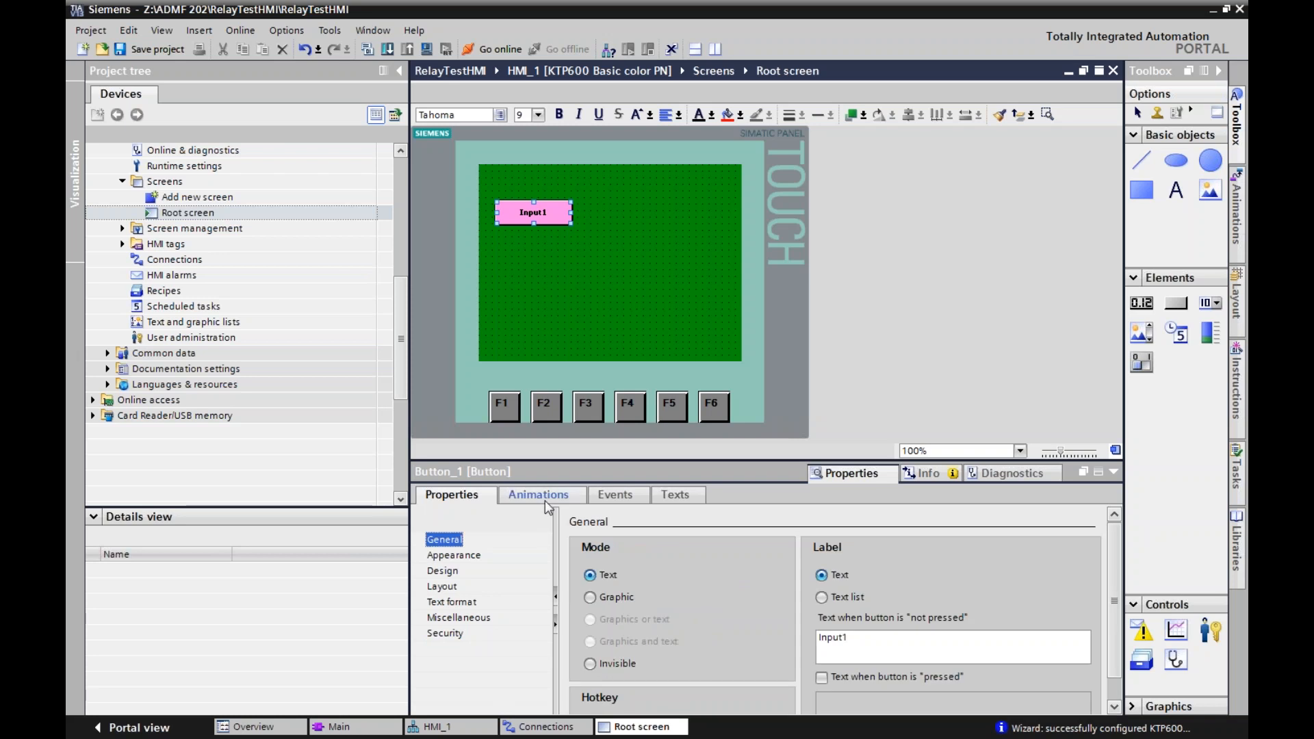
# - Examine the animation types available for the Input1 button, including its tag connections
pyautogui.click(529, 495)
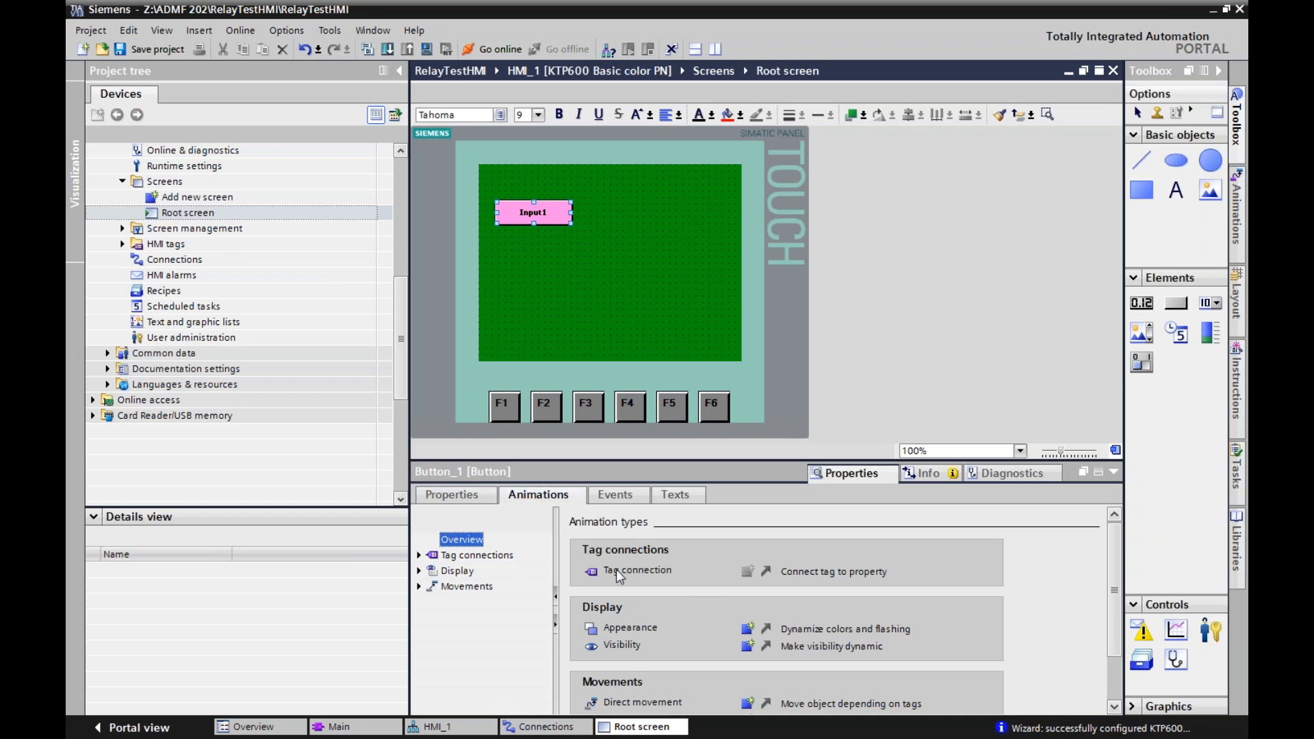
pyautogui.moveTo(1111, 541)
pyautogui.mouseDown()
pyautogui.moveTo(1117, 571)
pyautogui.moveTo(1112, 557)
pyautogui.mouseUp()
pyautogui.click(420, 556)
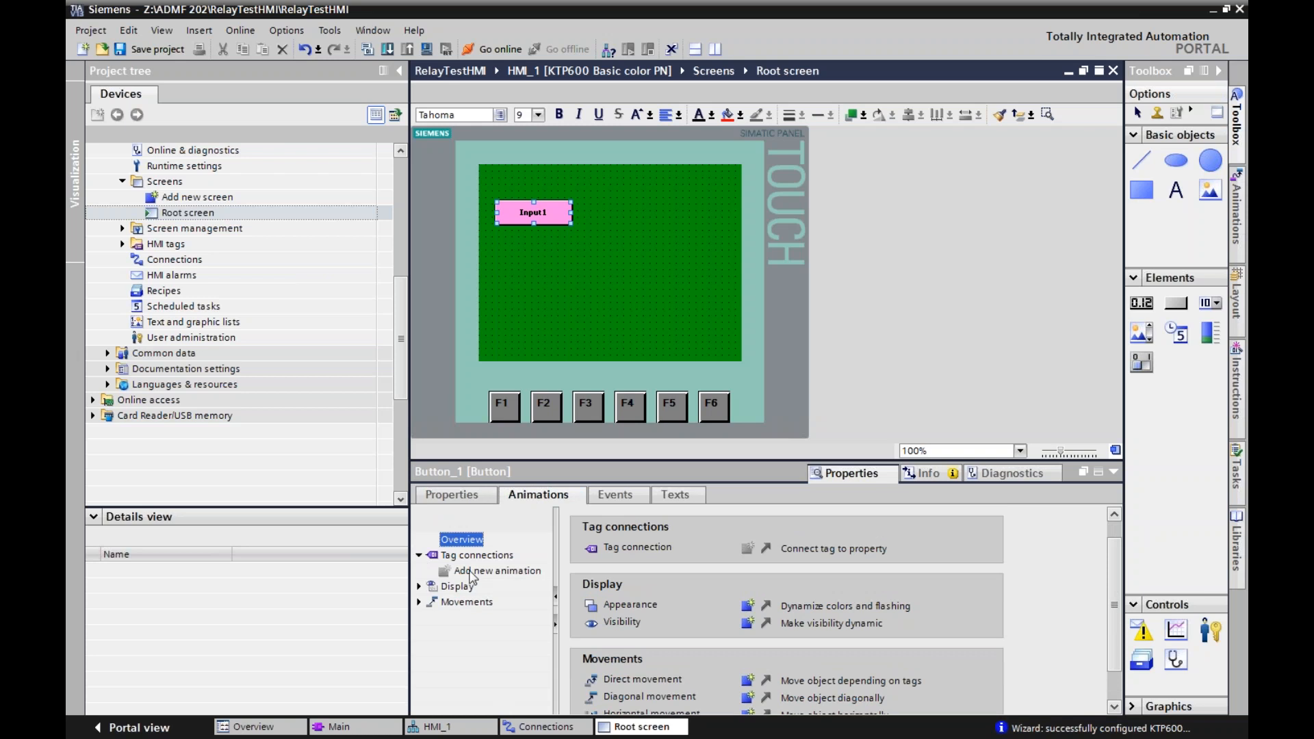
pyautogui.click(486, 574)
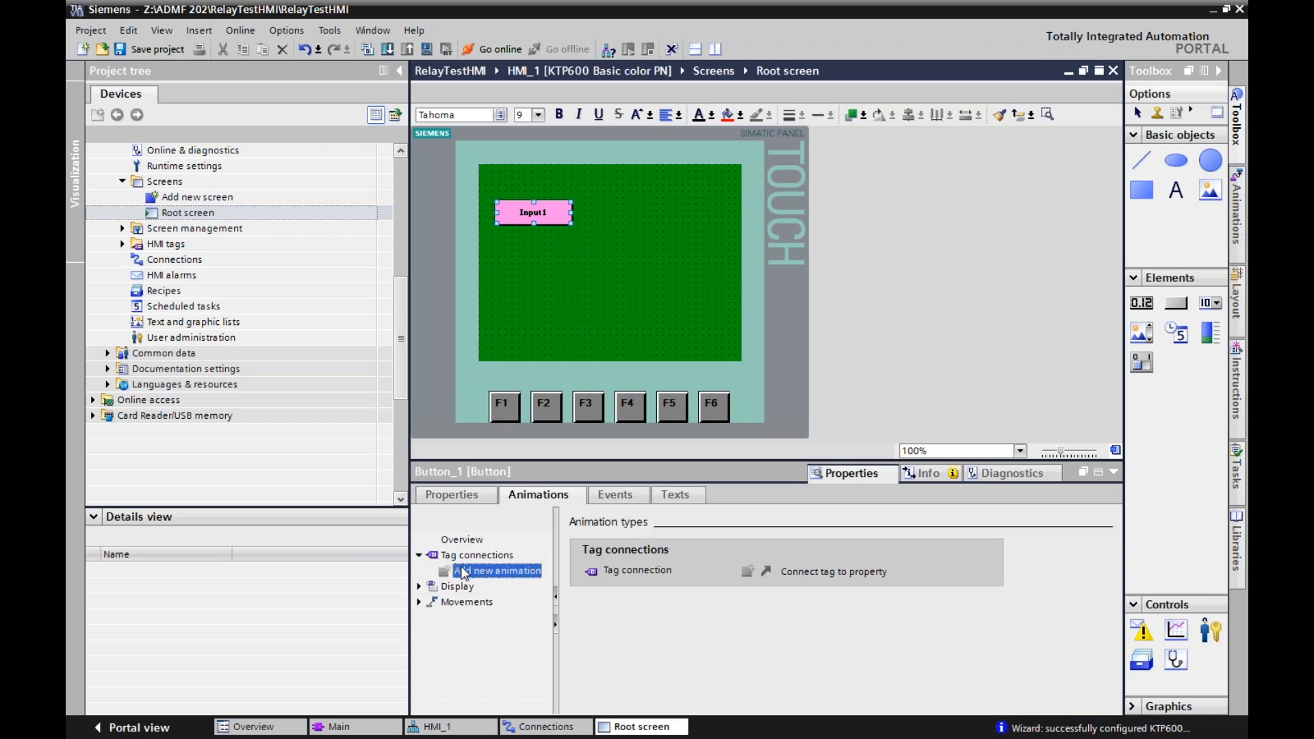
pyautogui.click(419, 555)
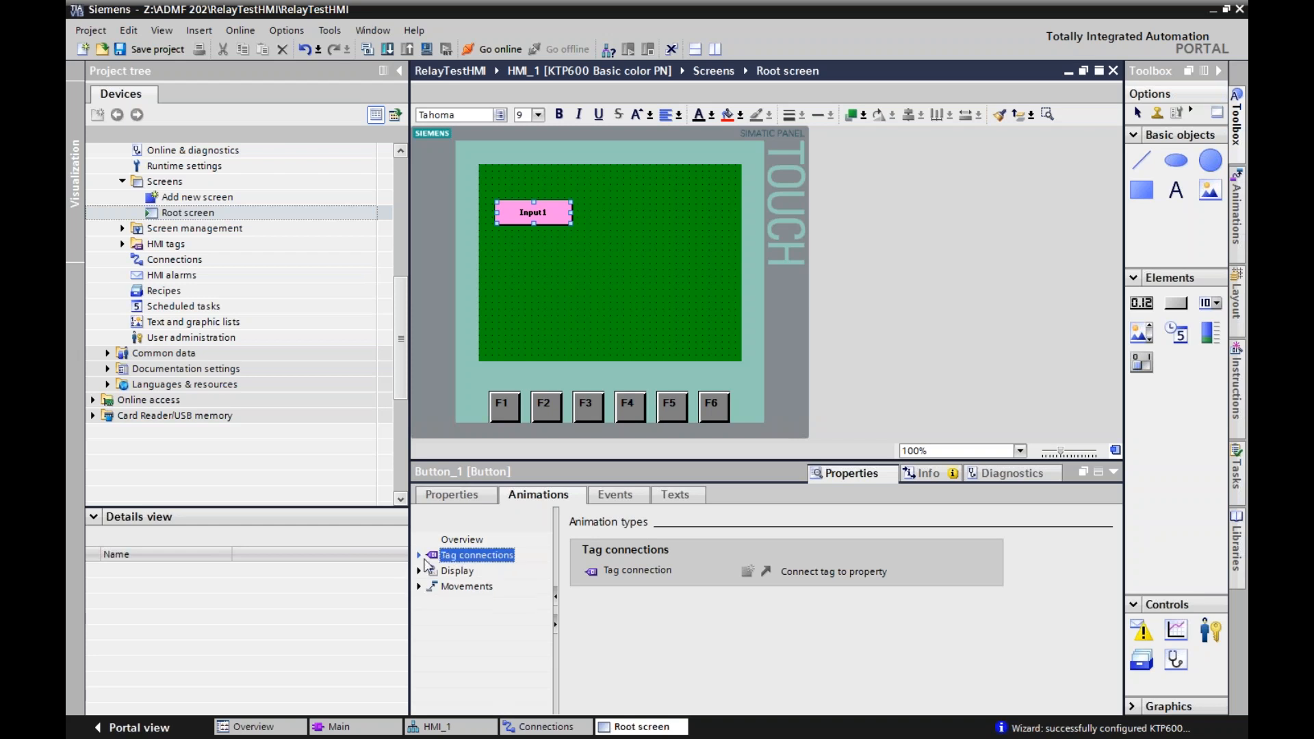
# - Add the SetBit function to the Press event of the Input1 button
pyautogui.click(610, 495)
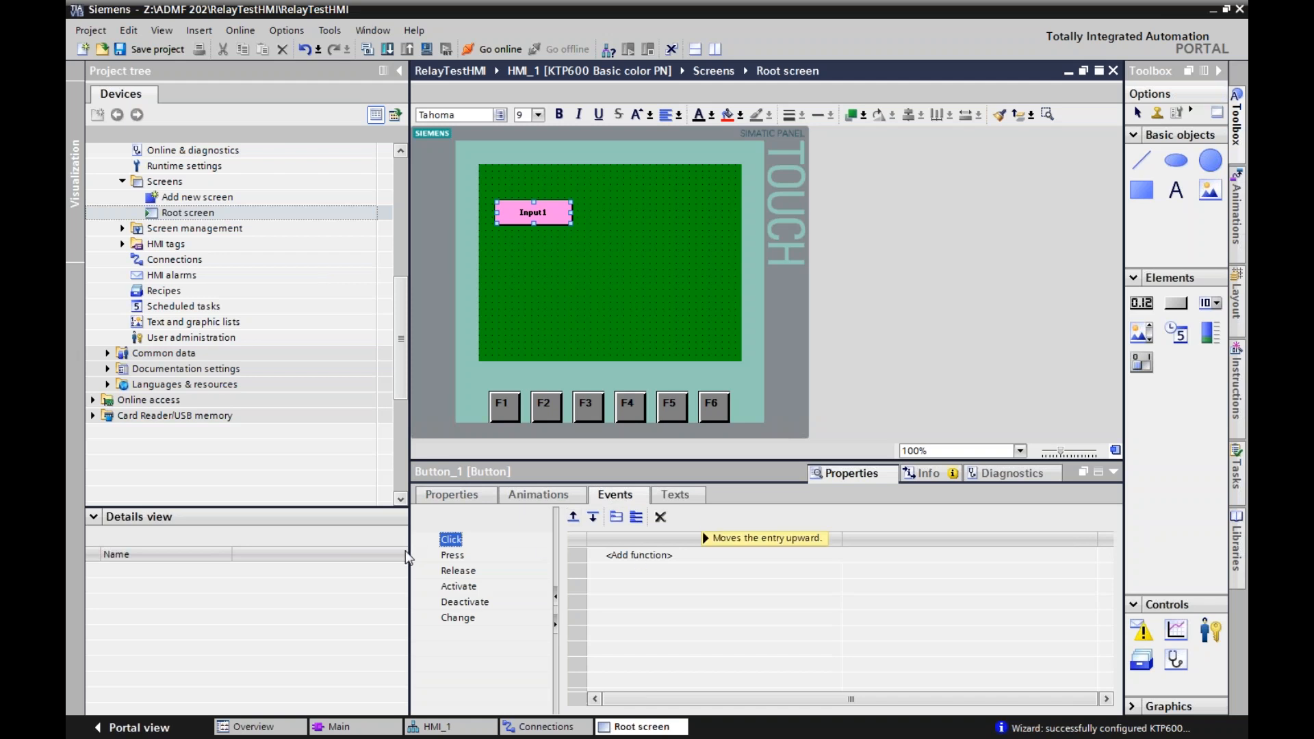
pyautogui.click(457, 557)
pyautogui.click(639, 556)
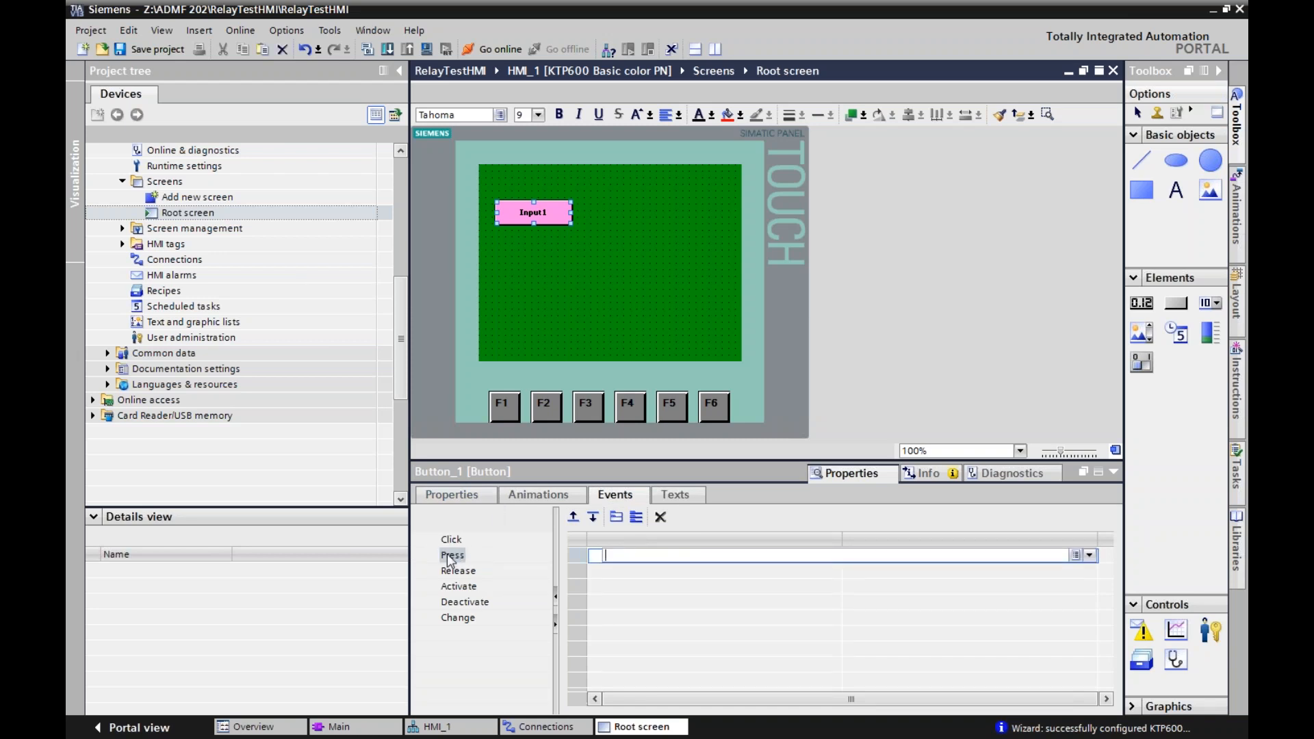
pyautogui.click(1089, 555)
pyautogui.scroll(-5, 837, 589)
pyautogui.scroll(-3, 836, 590)
pyautogui.scroll(10, 836, 581)
pyautogui.write('set')
pyautogui.click(668, 573)
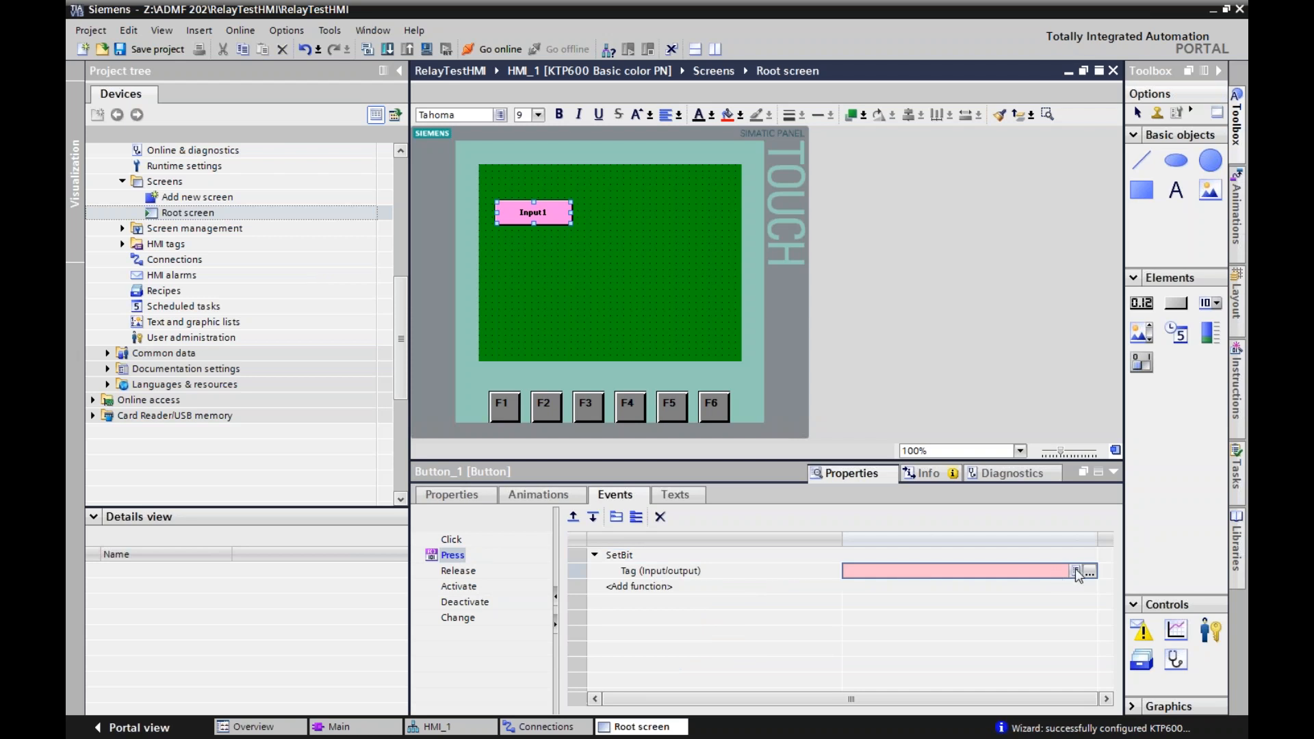
# - Look up the input's memory bit in the PLC's default tag table and in Network 1 of Main [OB1]
pyautogui.click(1089, 573)
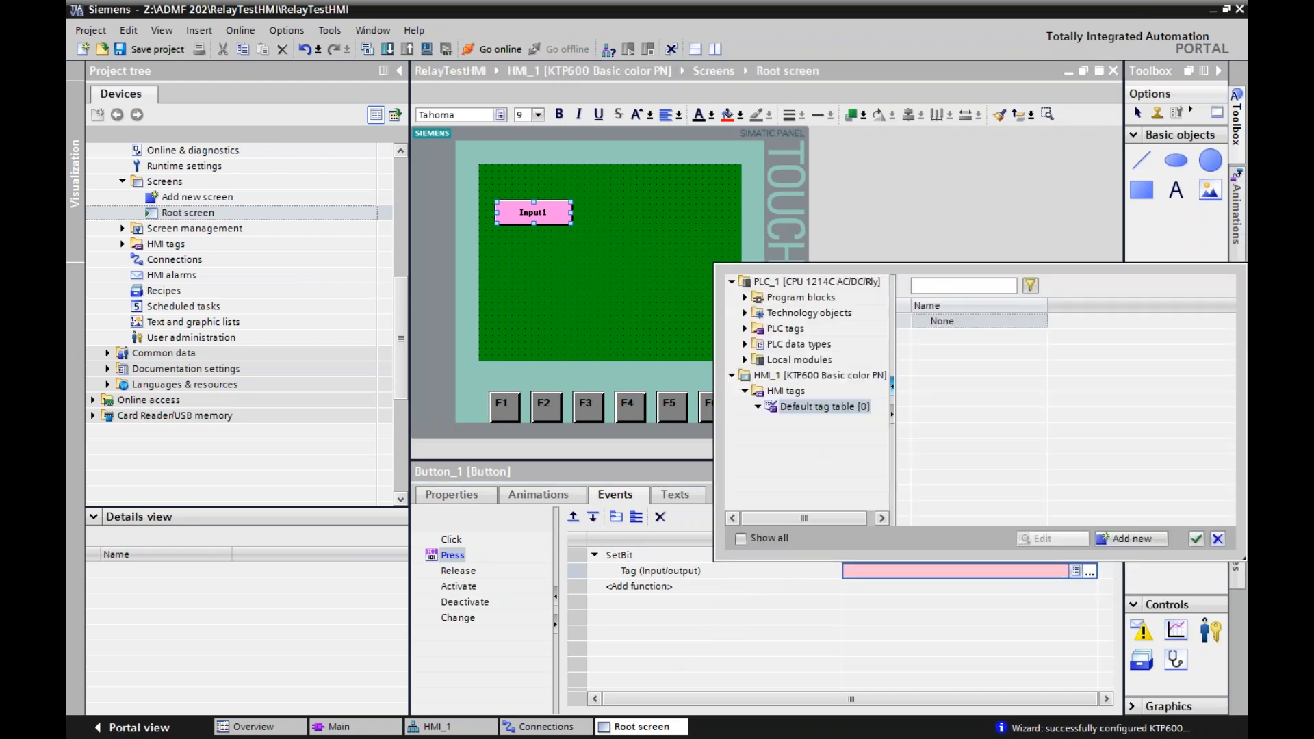
pyautogui.click(745, 328)
pyautogui.click(827, 344)
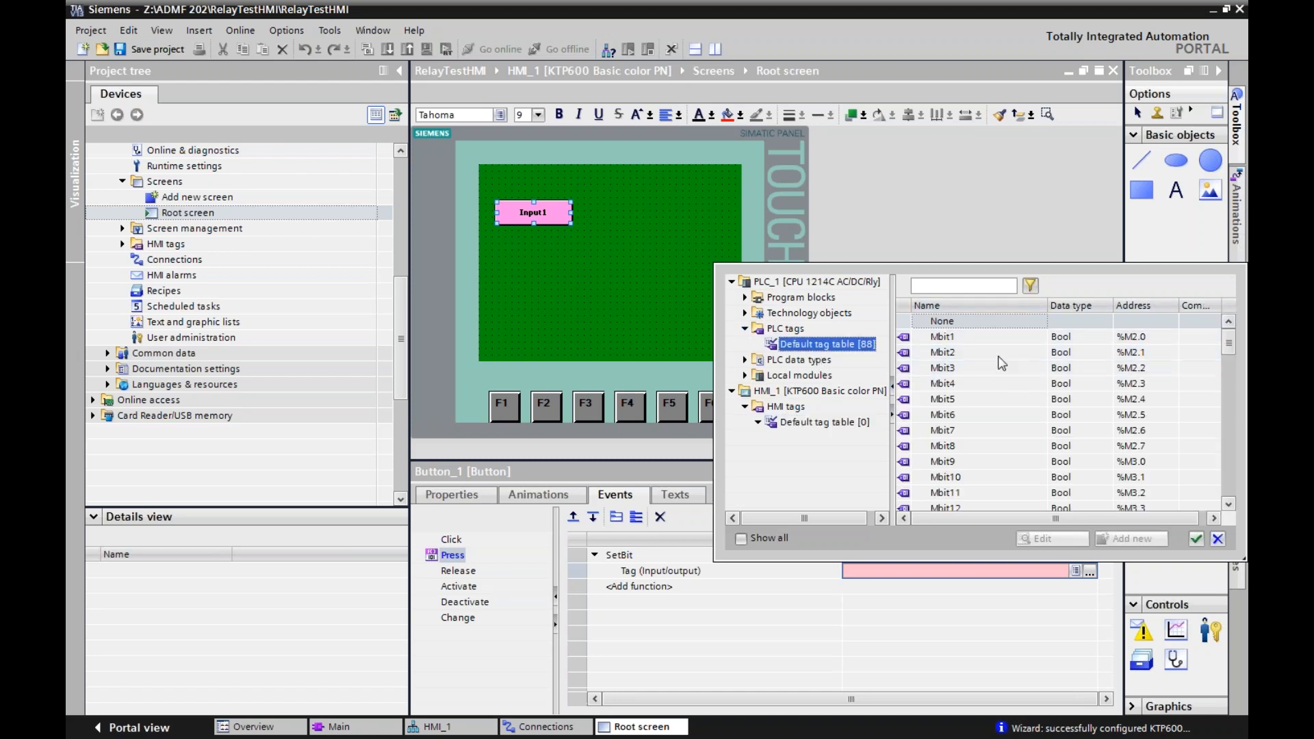
pyautogui.click(319, 277)
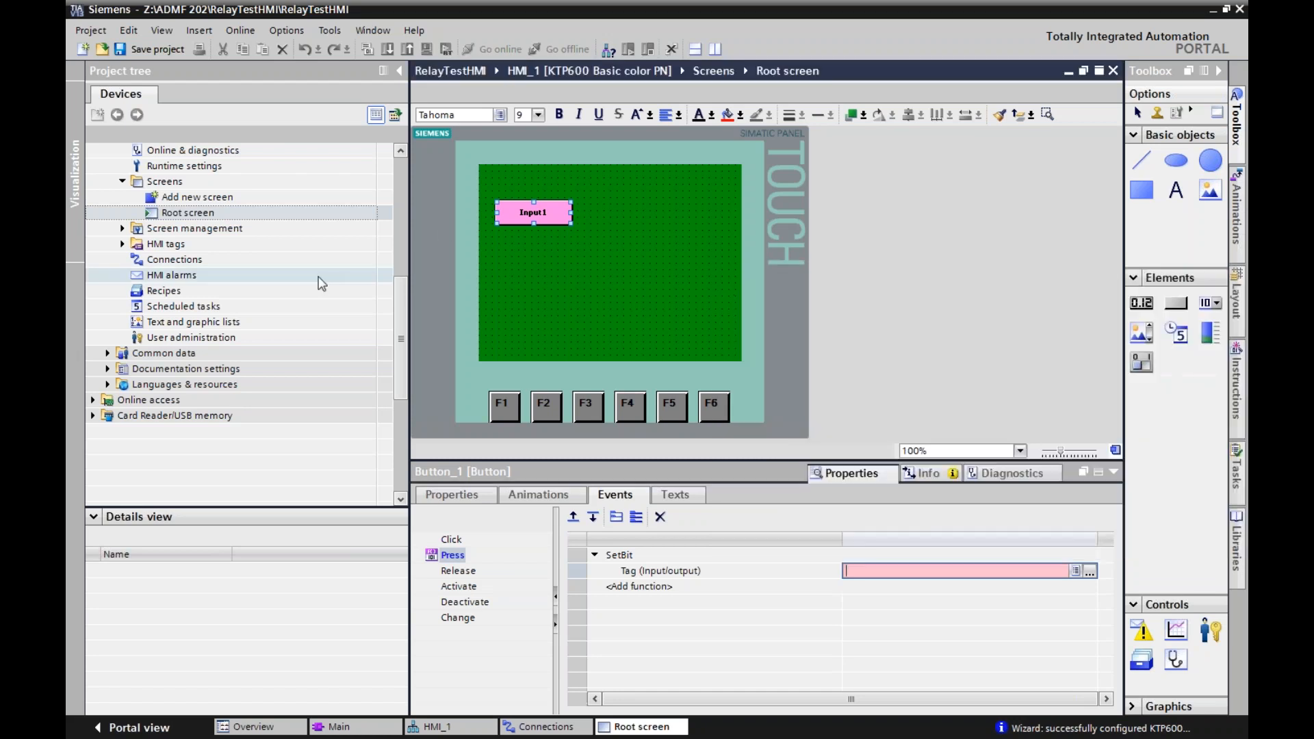
pyautogui.click(398, 212)
pyautogui.doubleClick(186, 275)
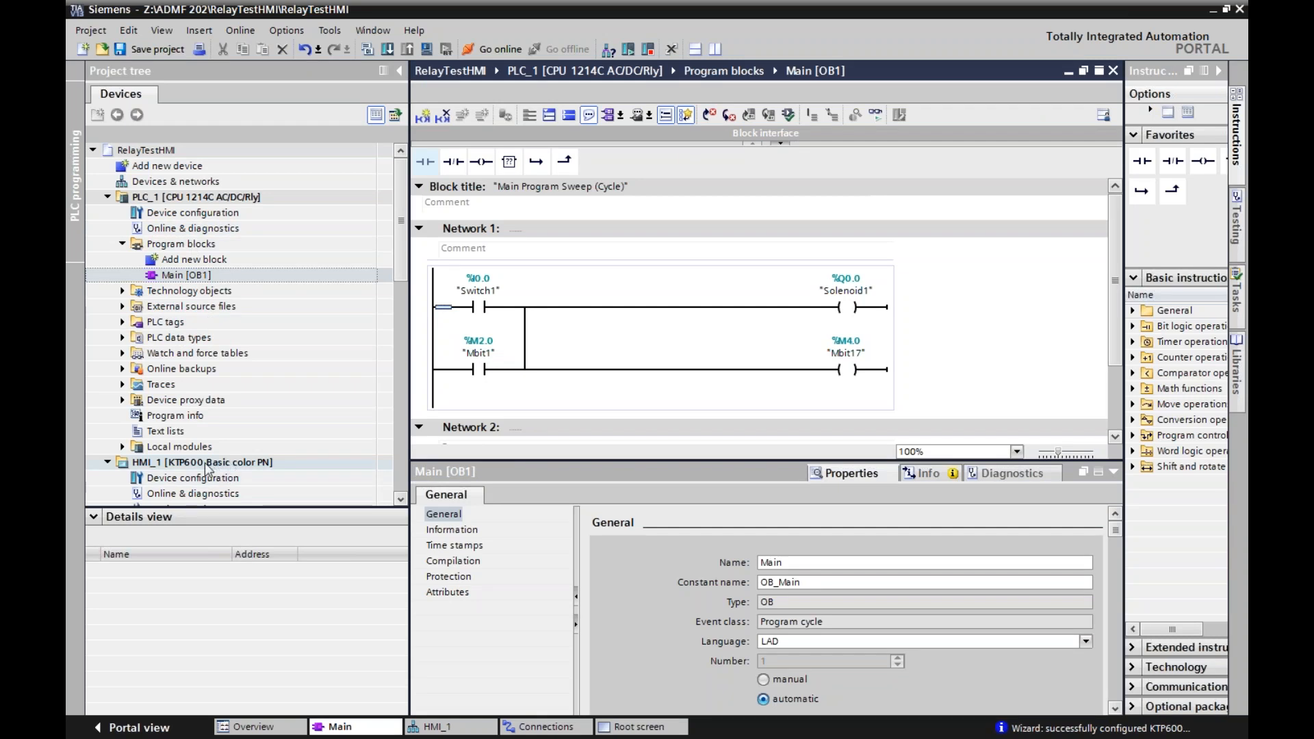
# - Return to the Root screen and assign the PLC tag Mbit1 to the SetBit function of Input1's Press event
pyautogui.click(402, 359)
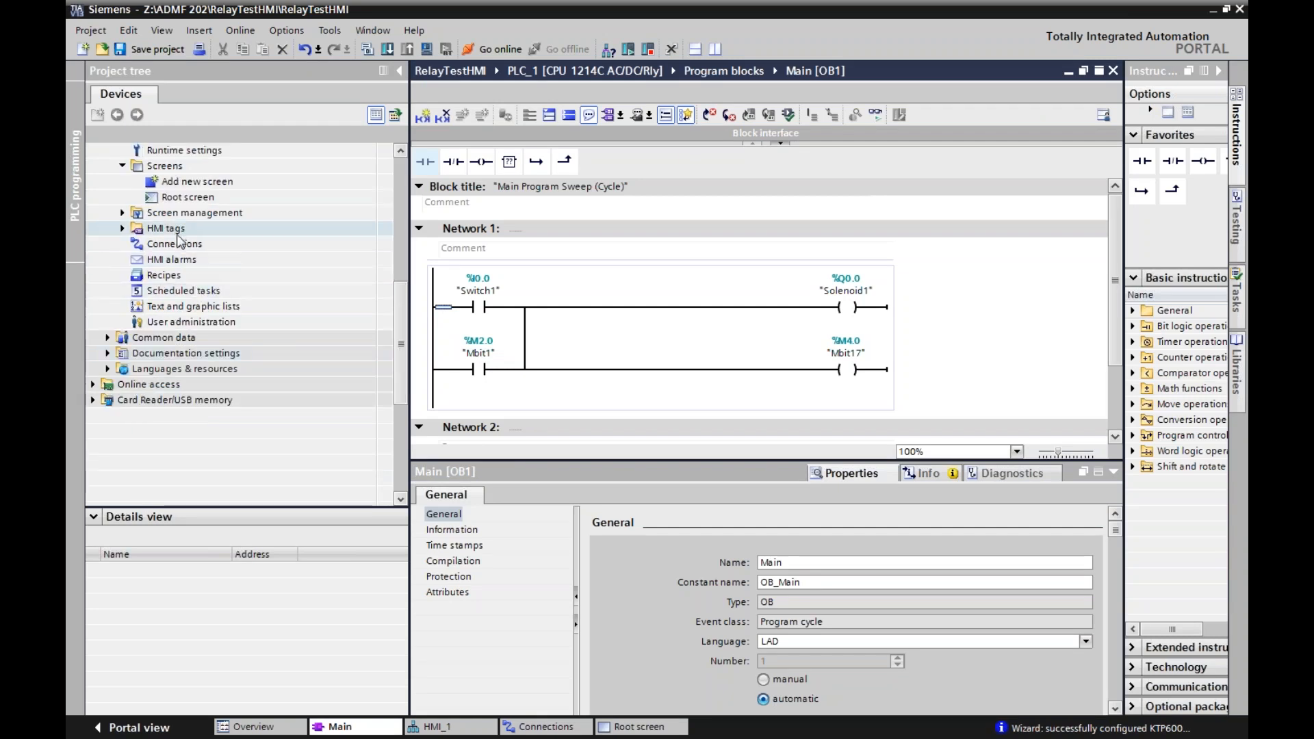
pyautogui.click(226, 202)
pyautogui.doubleClick(224, 203)
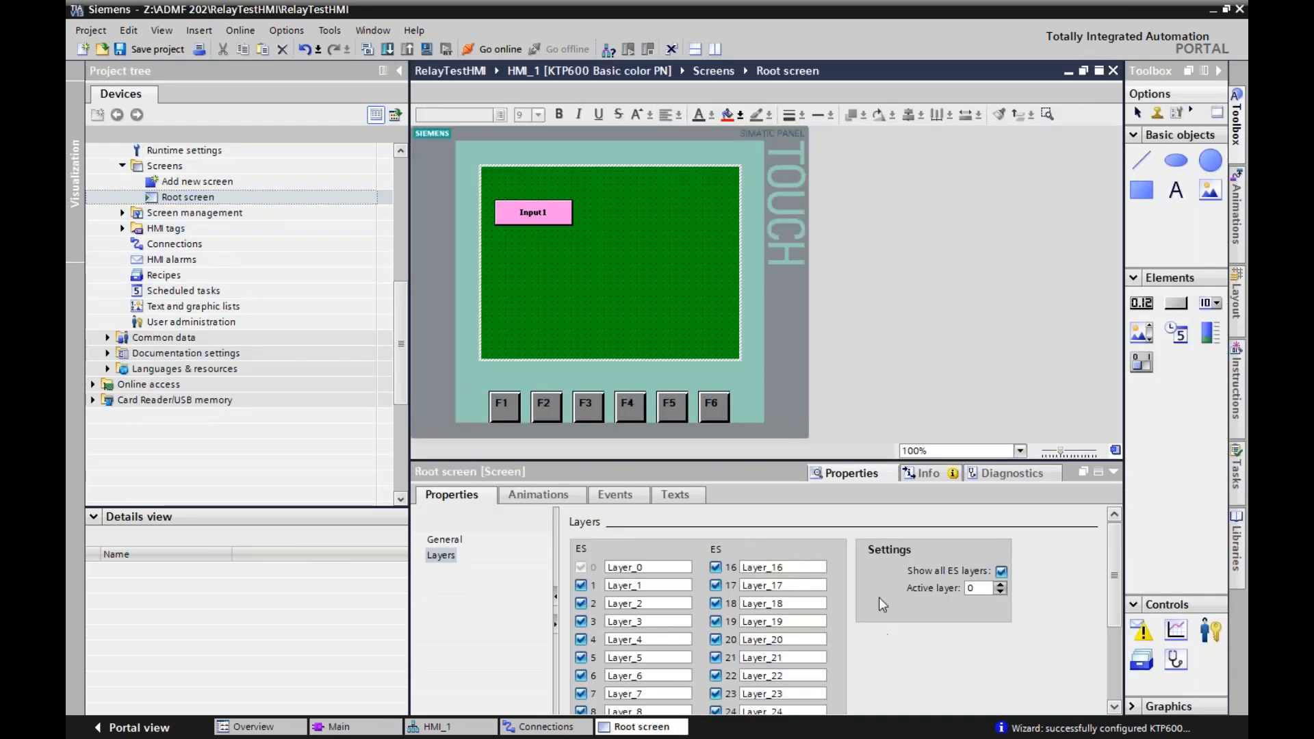
pyautogui.click(570, 219)
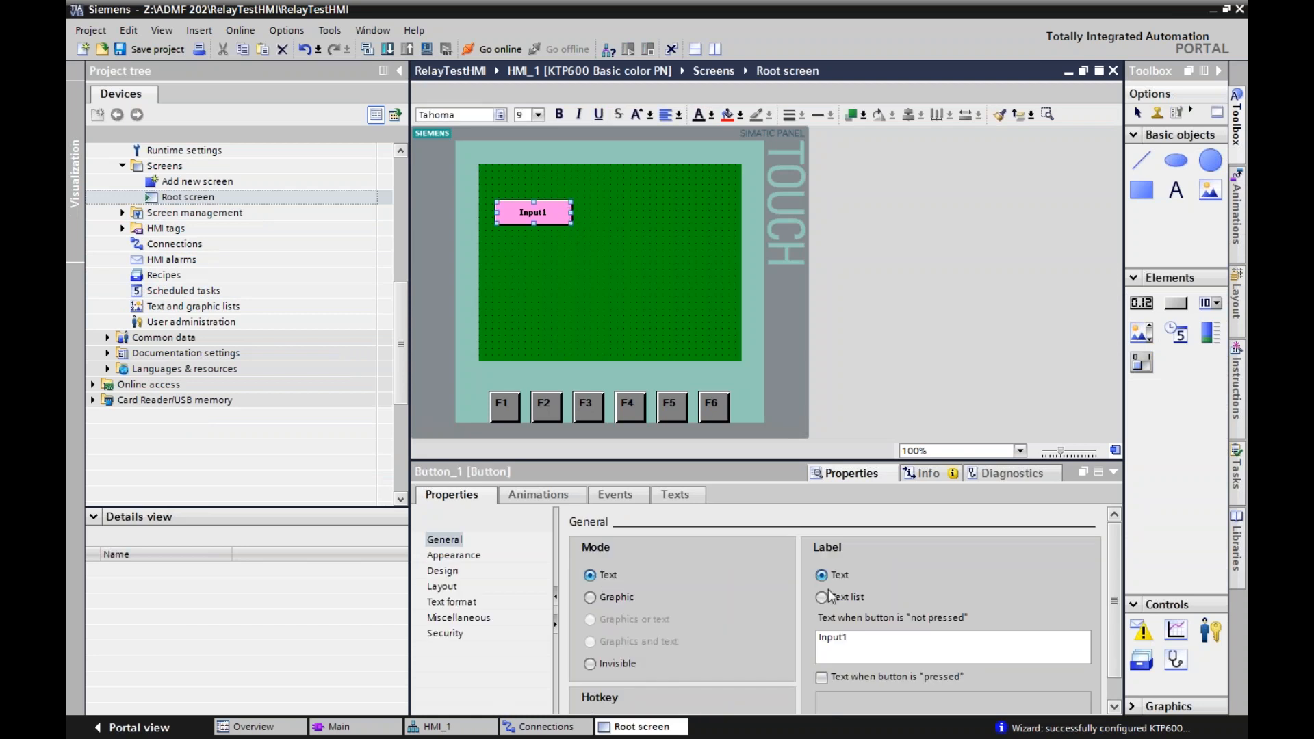
pyautogui.click(614, 495)
pyautogui.click(891, 572)
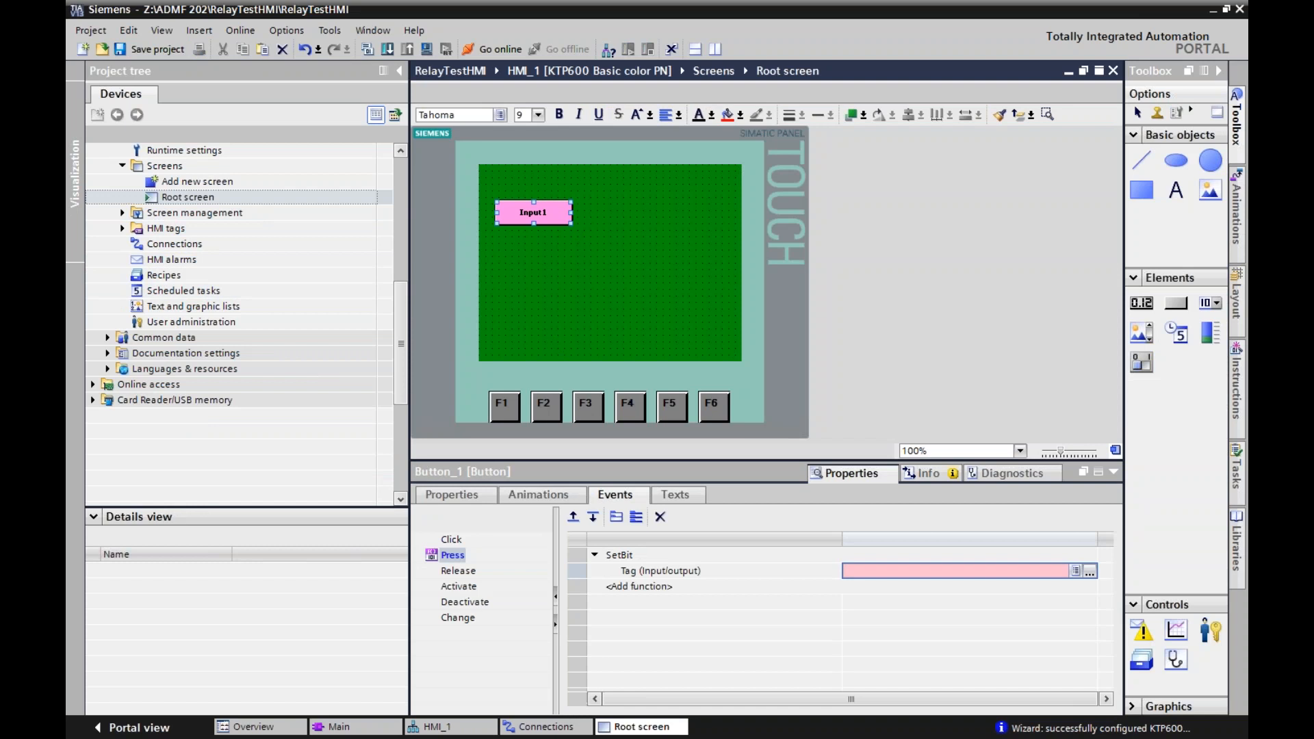
pyautogui.write('m')
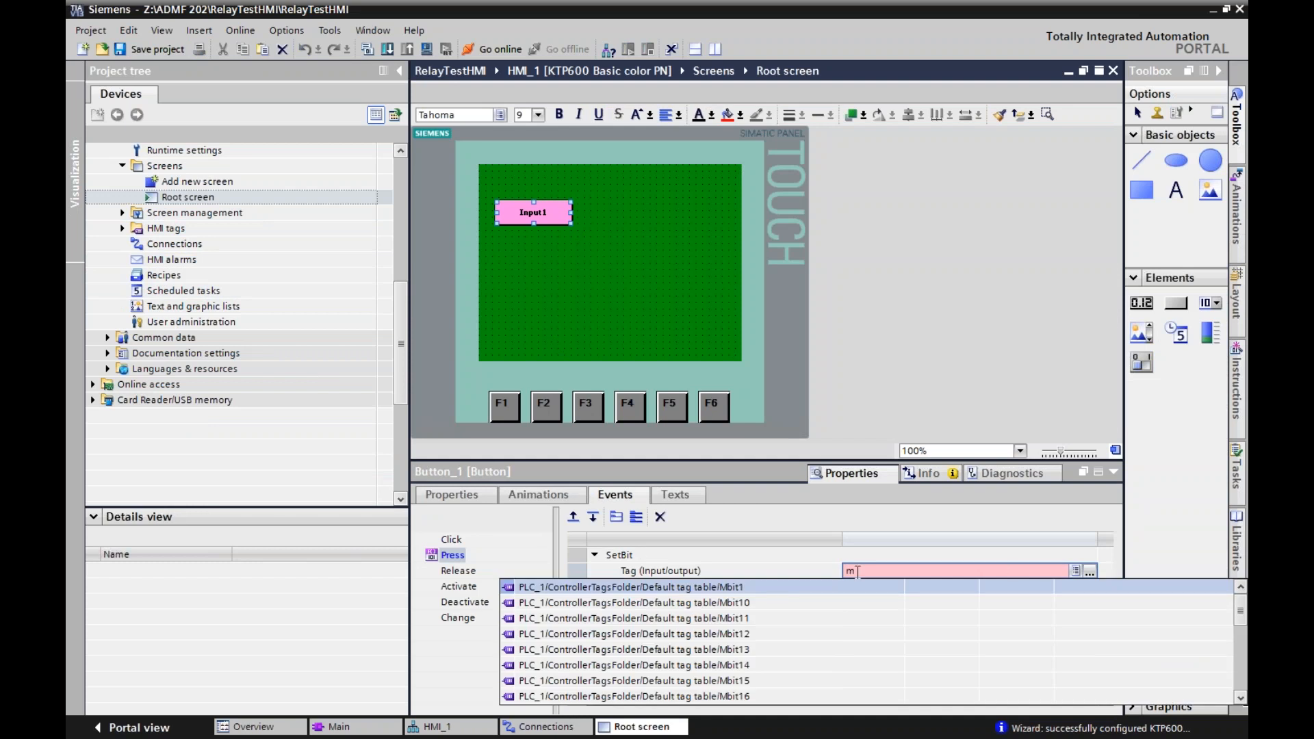
pyautogui.click(780, 597)
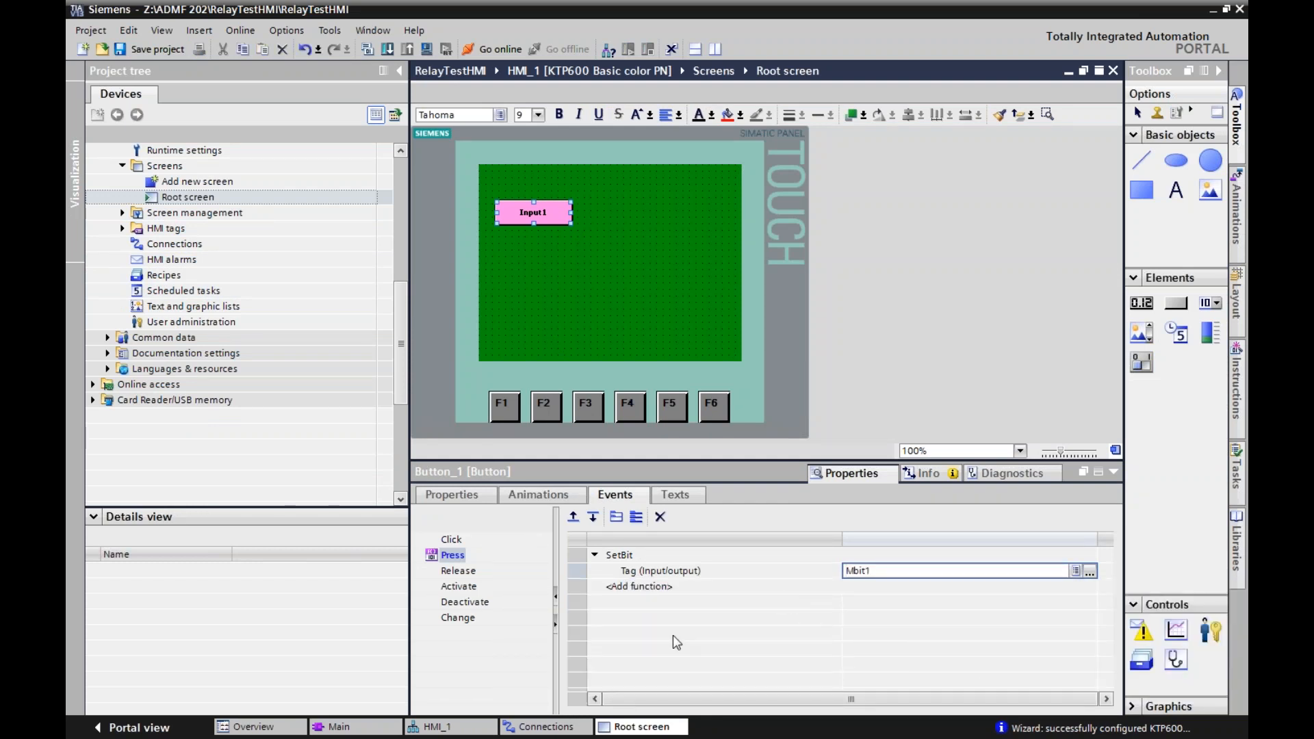
# - Add a ResetBit function to Input1's Release event and assign the tag Mbit1 from the HMI's default tag table
pyautogui.click(460, 571)
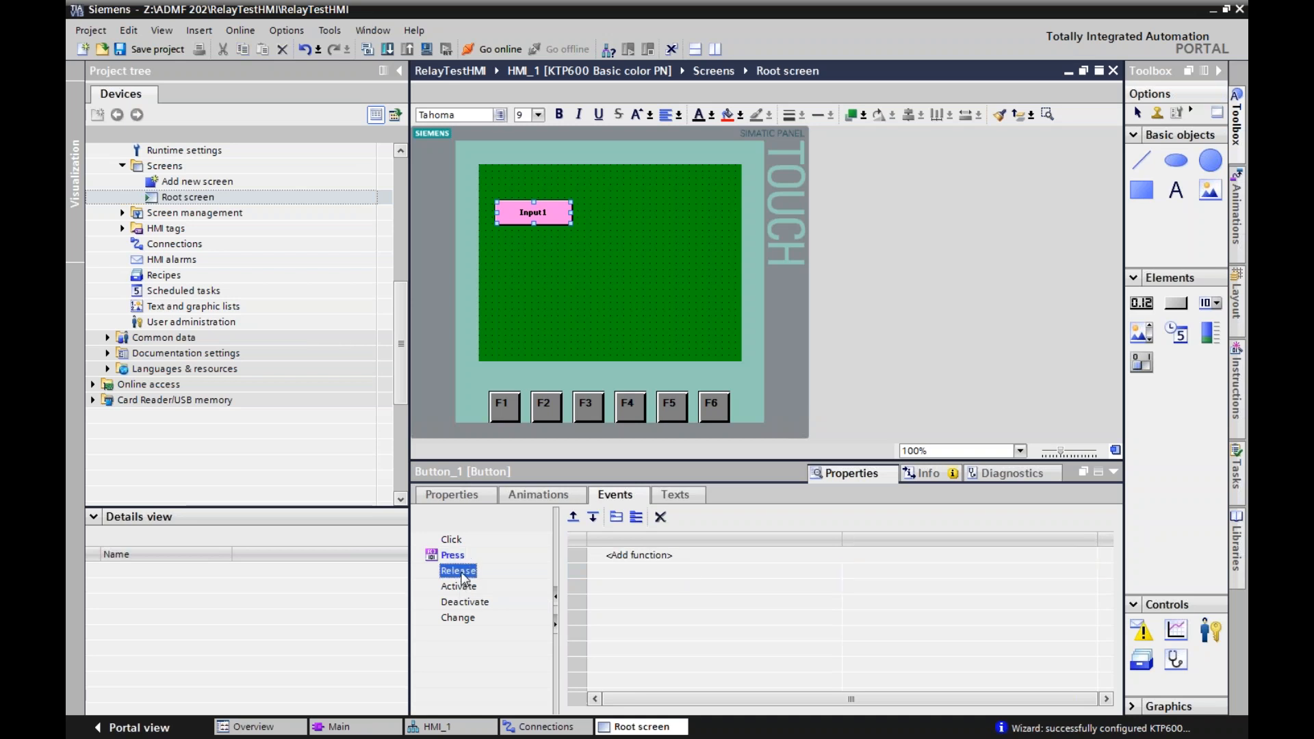
pyautogui.click(630, 555)
pyautogui.write('rese')
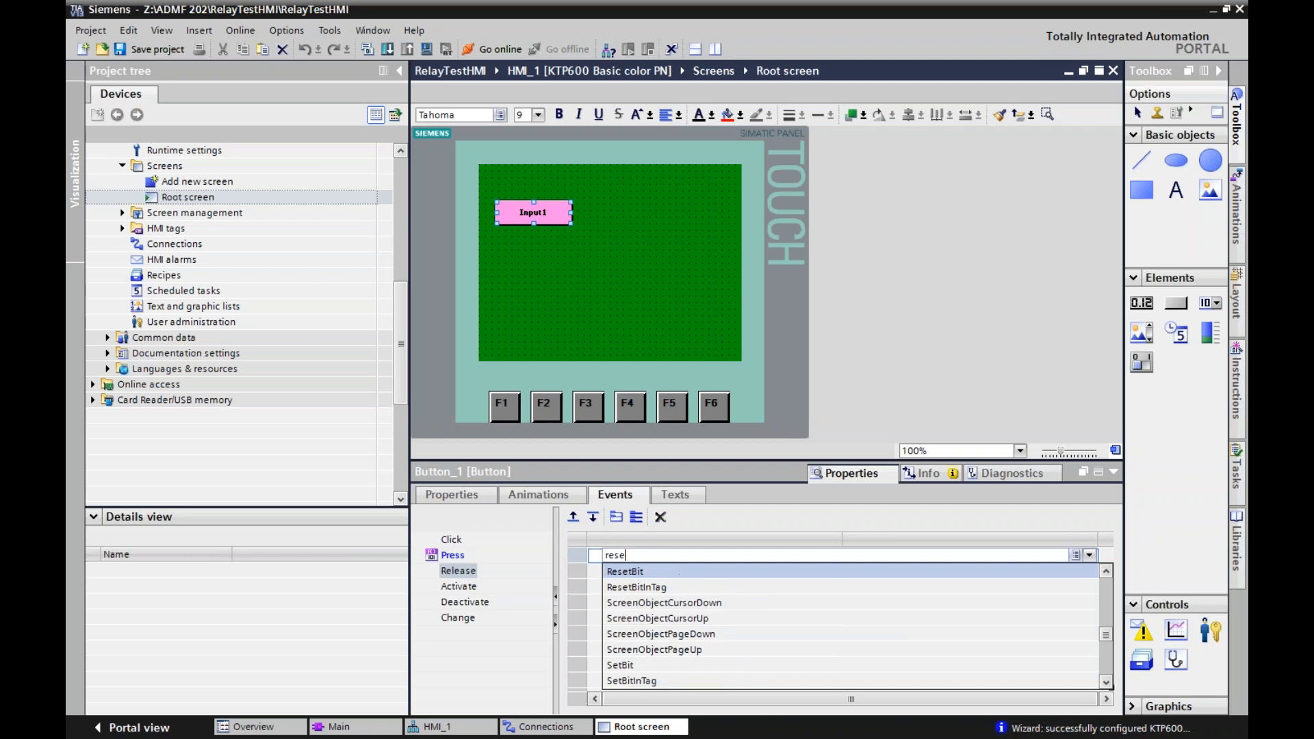
pyautogui.click(634, 572)
pyautogui.click(882, 577)
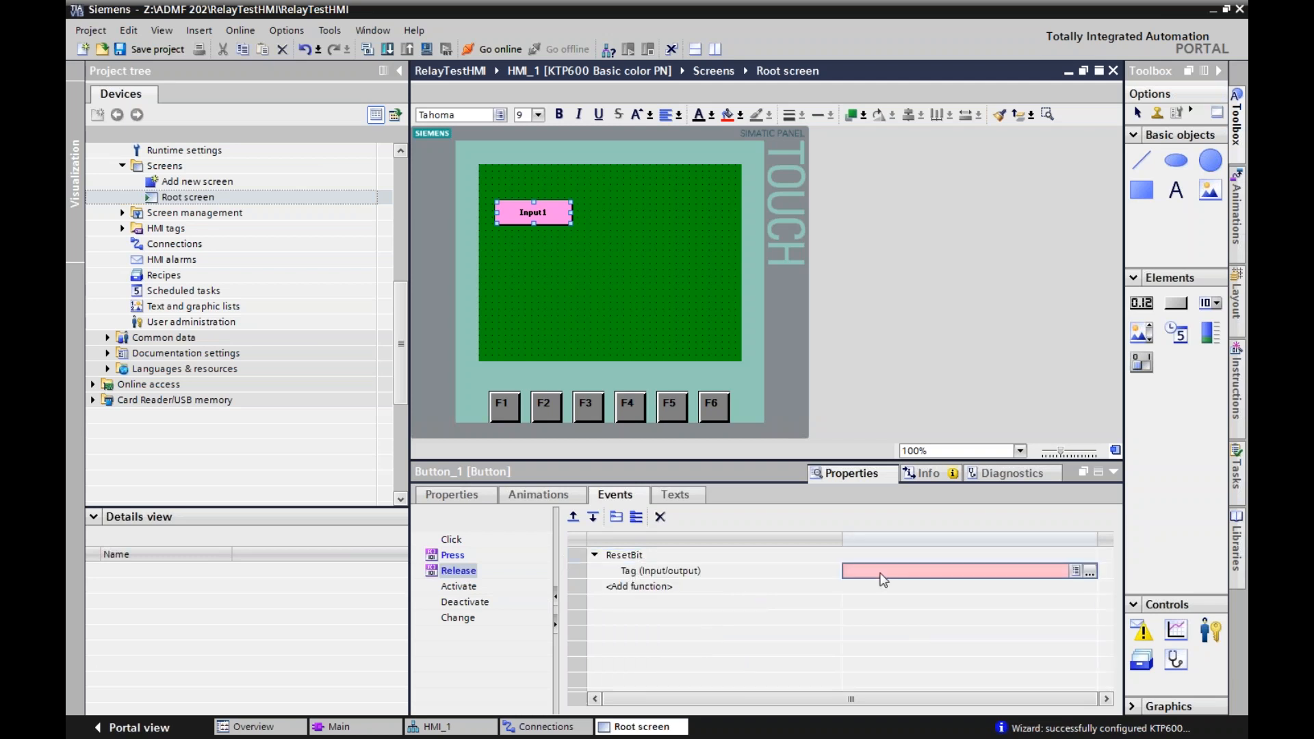
pyautogui.click(1075, 571)
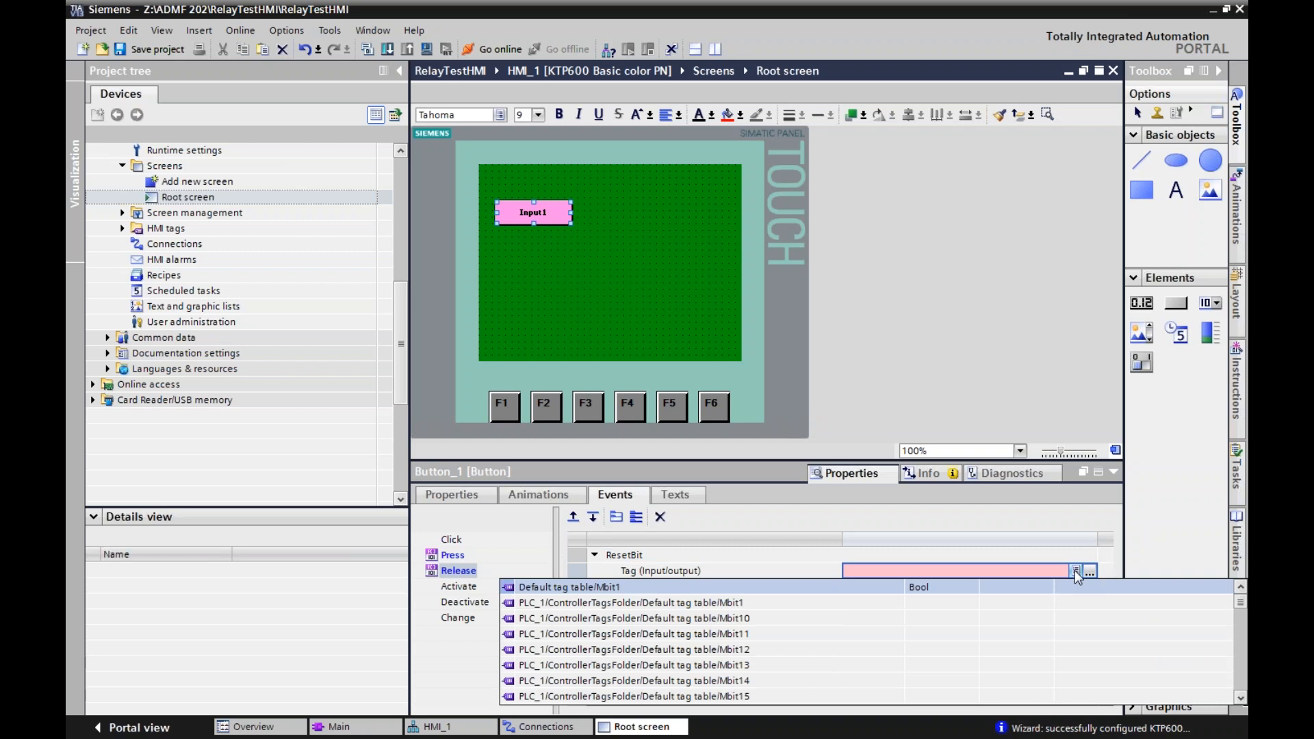
pyautogui.click(624, 587)
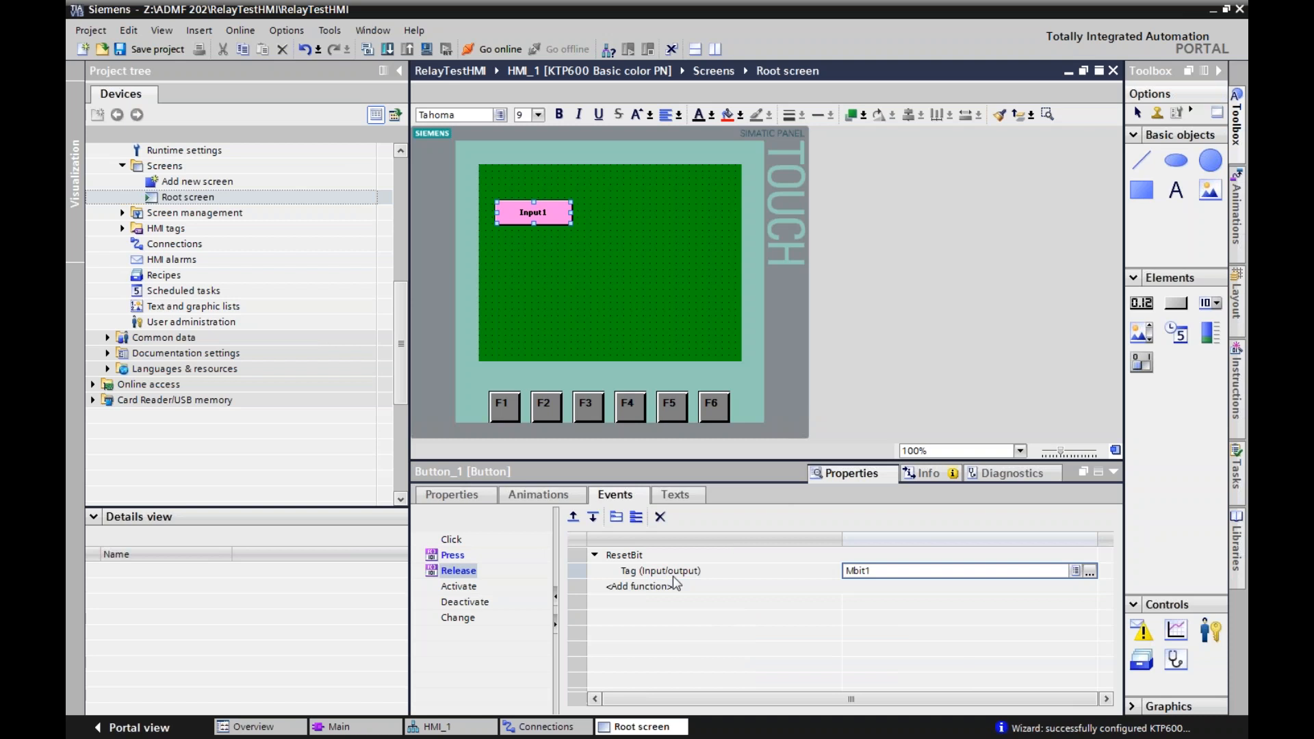
pyautogui.click(472, 604)
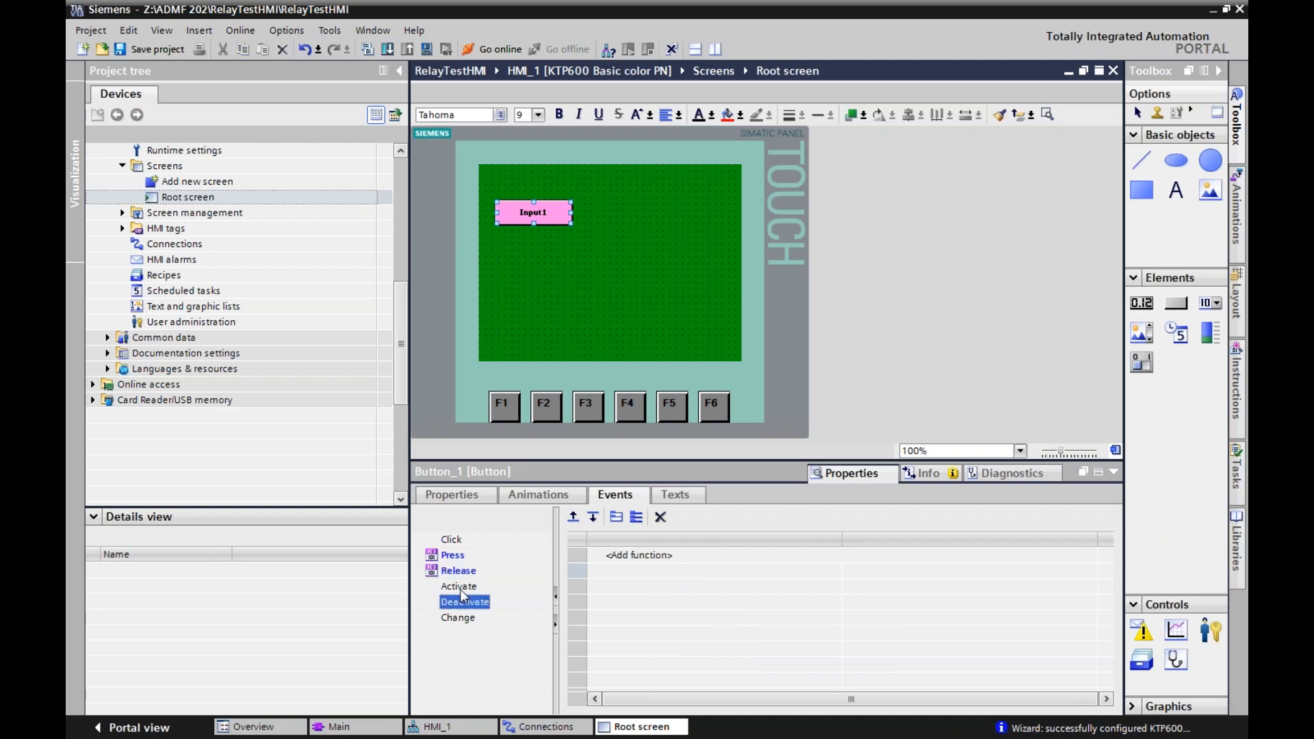
pyautogui.click(462, 546)
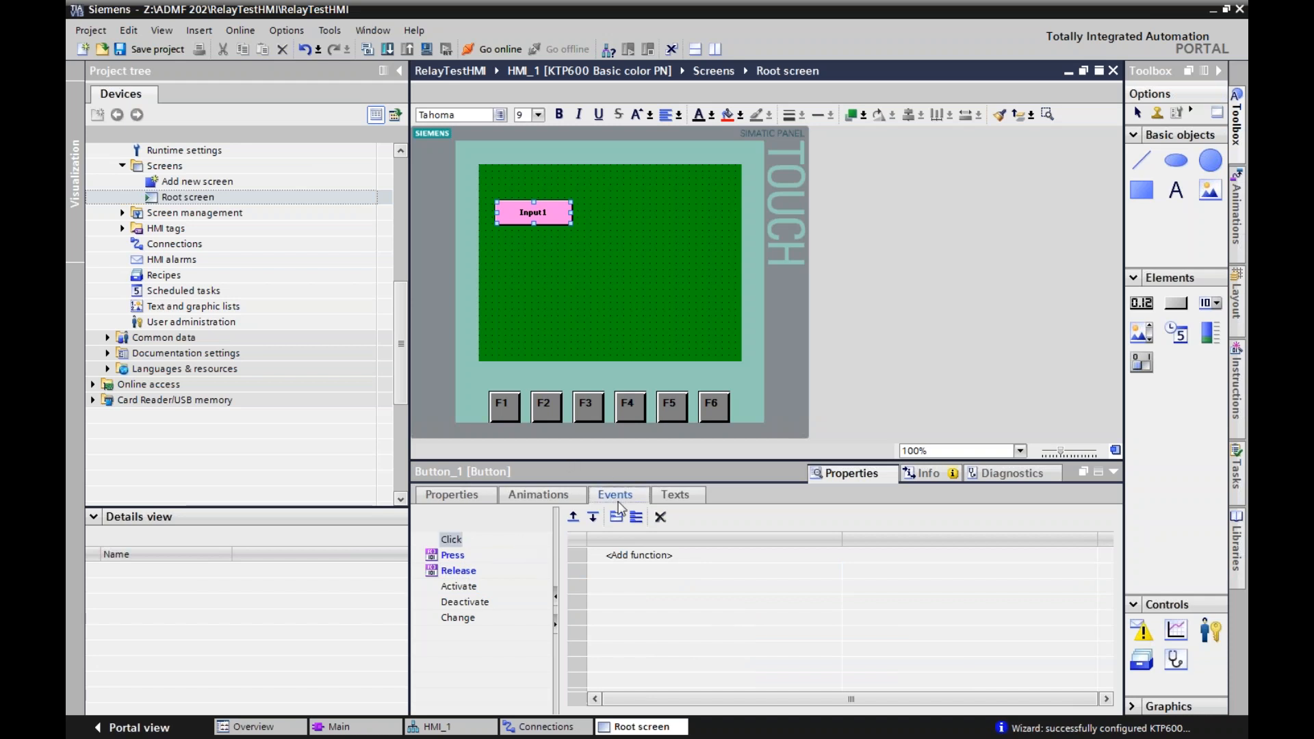
pyautogui.click(537, 499)
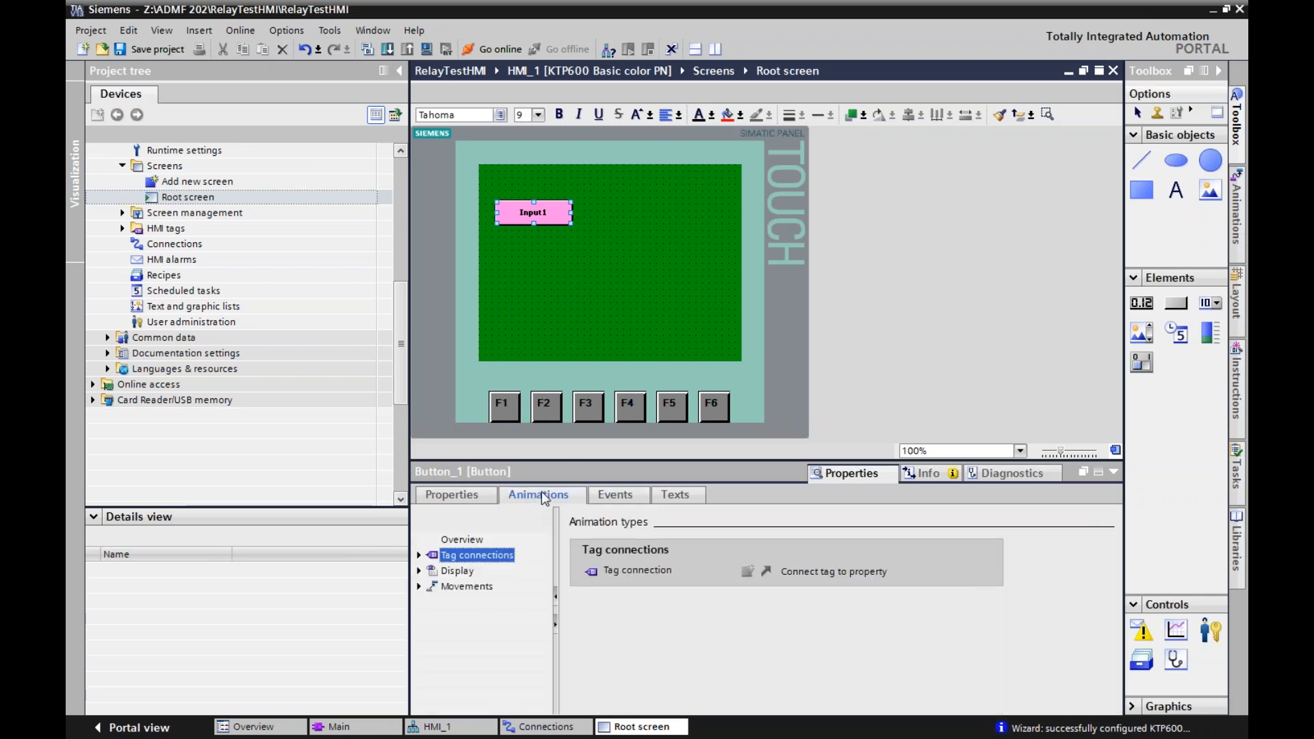
pyautogui.click(632, 500)
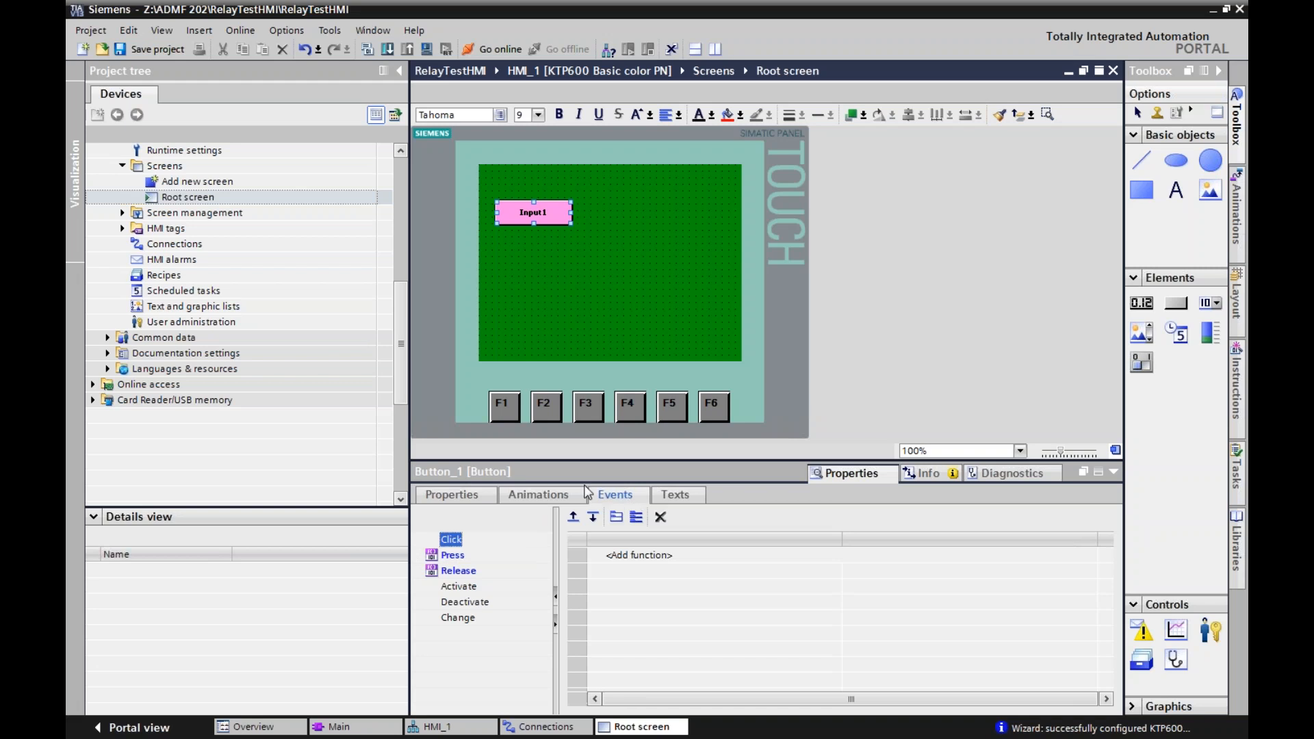
# - Place a circle on the Root screen just below the Input1 button
pyautogui.click(1210, 160)
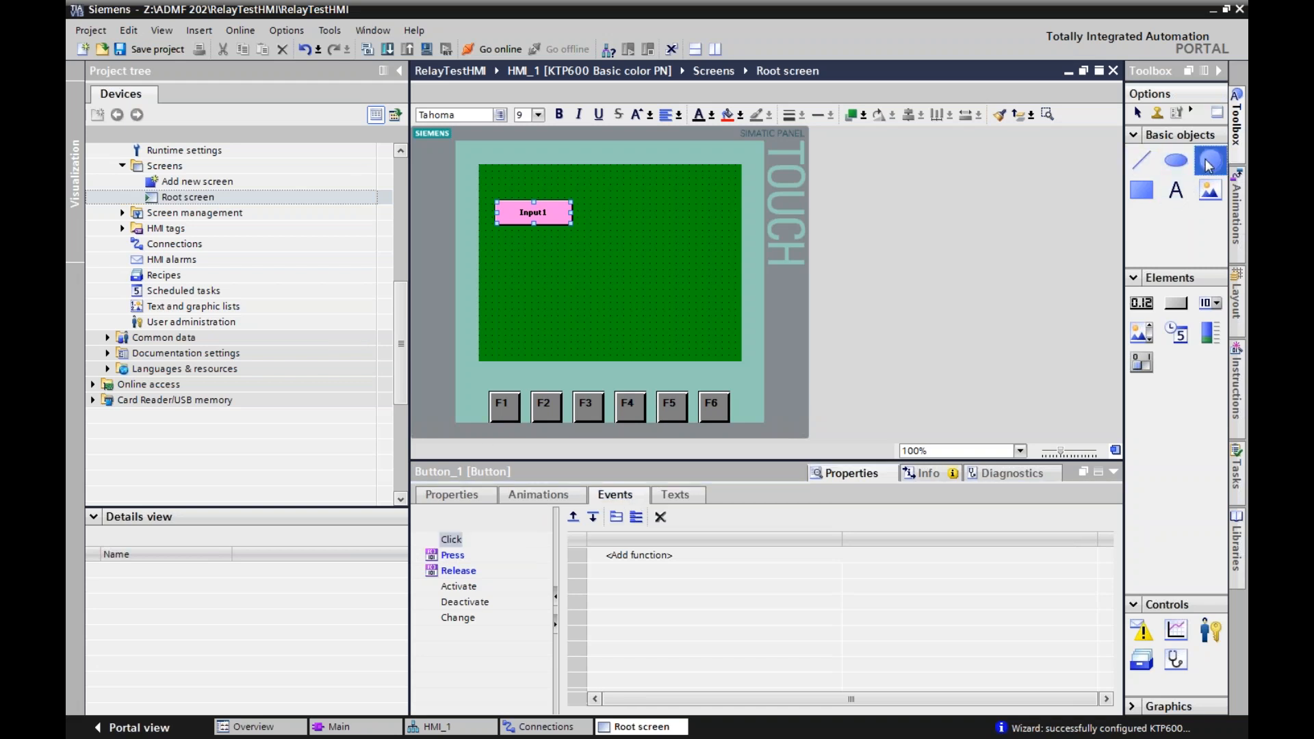
pyautogui.click(524, 284)
pyautogui.moveTo(529, 284); pyautogui.dragTo(527, 270)
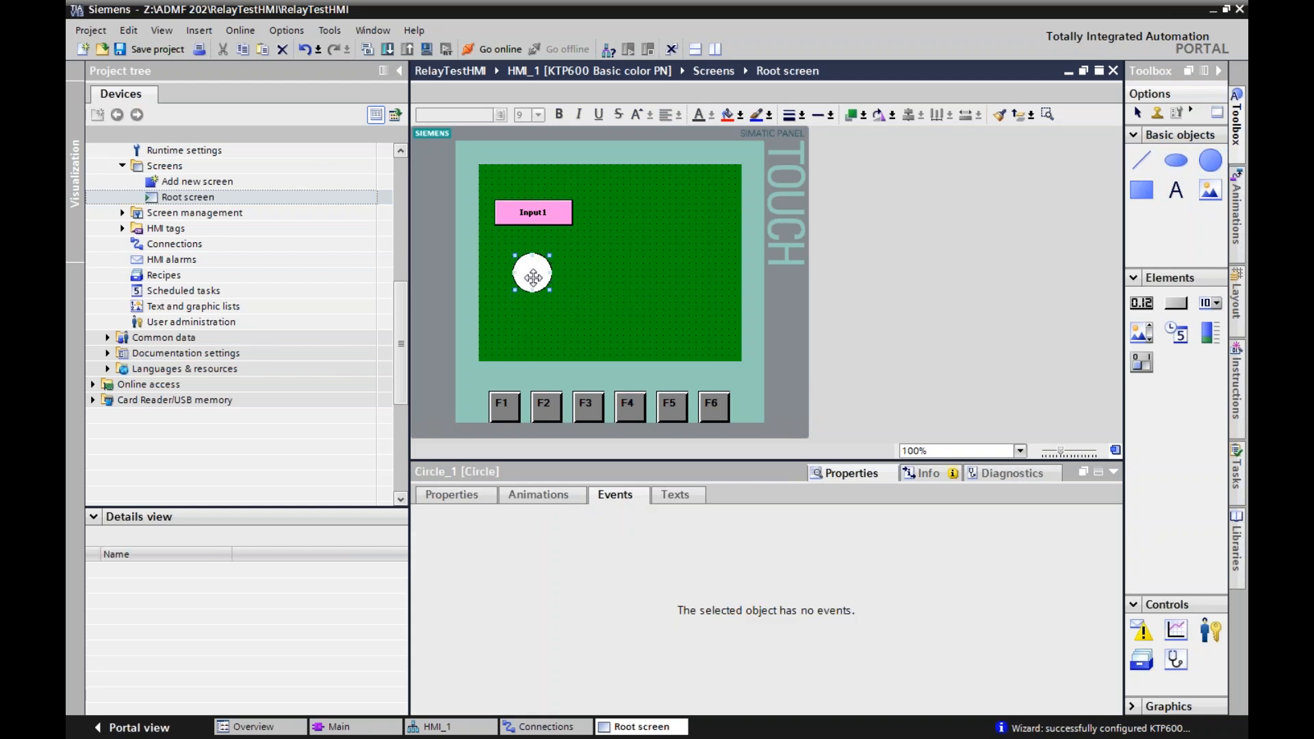
pyautogui.moveTo(527, 270); pyautogui.dragTo(519, 270)
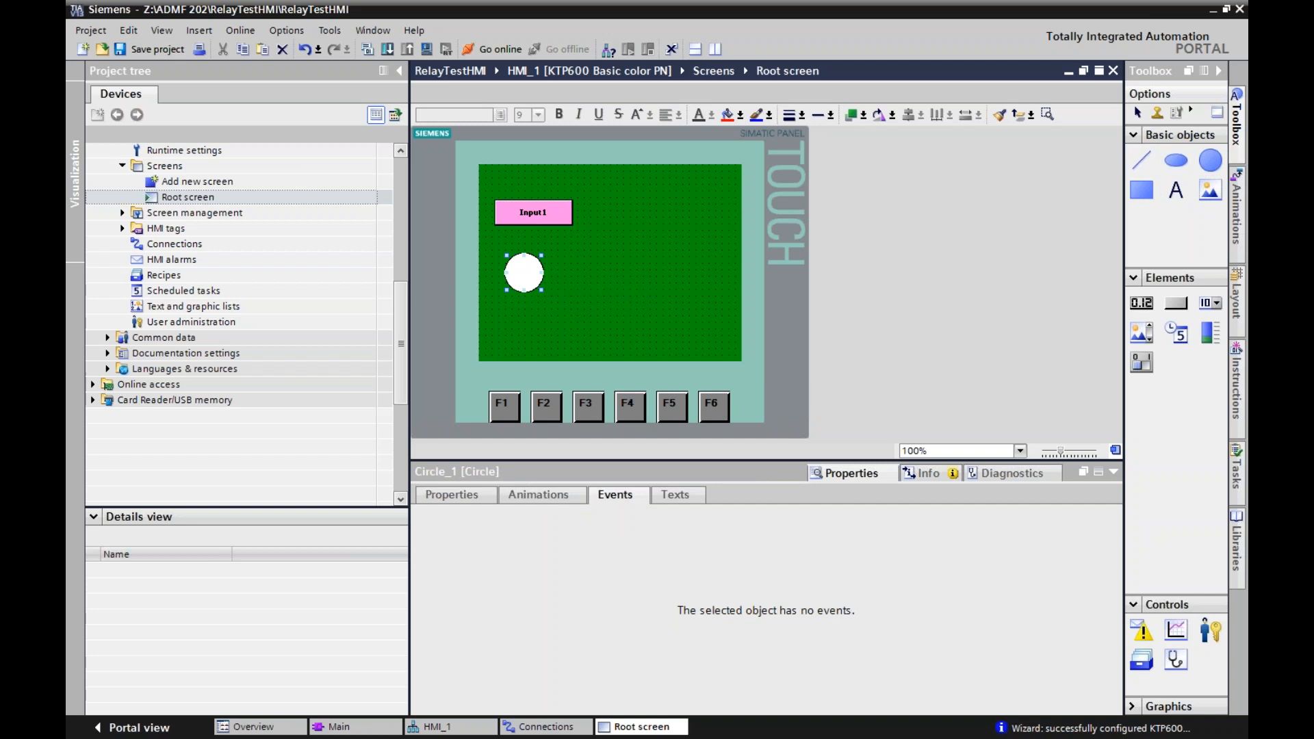
# - Set the circle's background color to maroon (145, 36, 90) and review its fill pattern, layout and miscellaneous properties
pyautogui.click(468, 495)
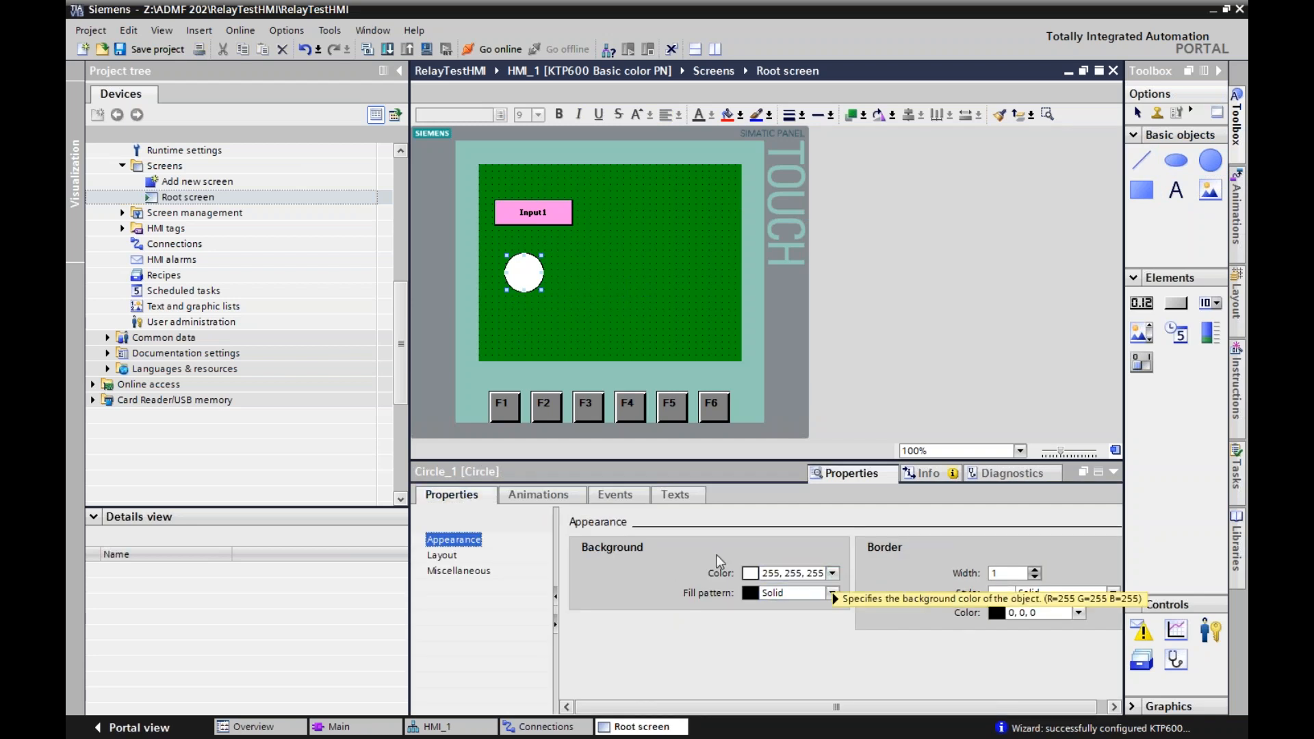
pyautogui.click(833, 574)
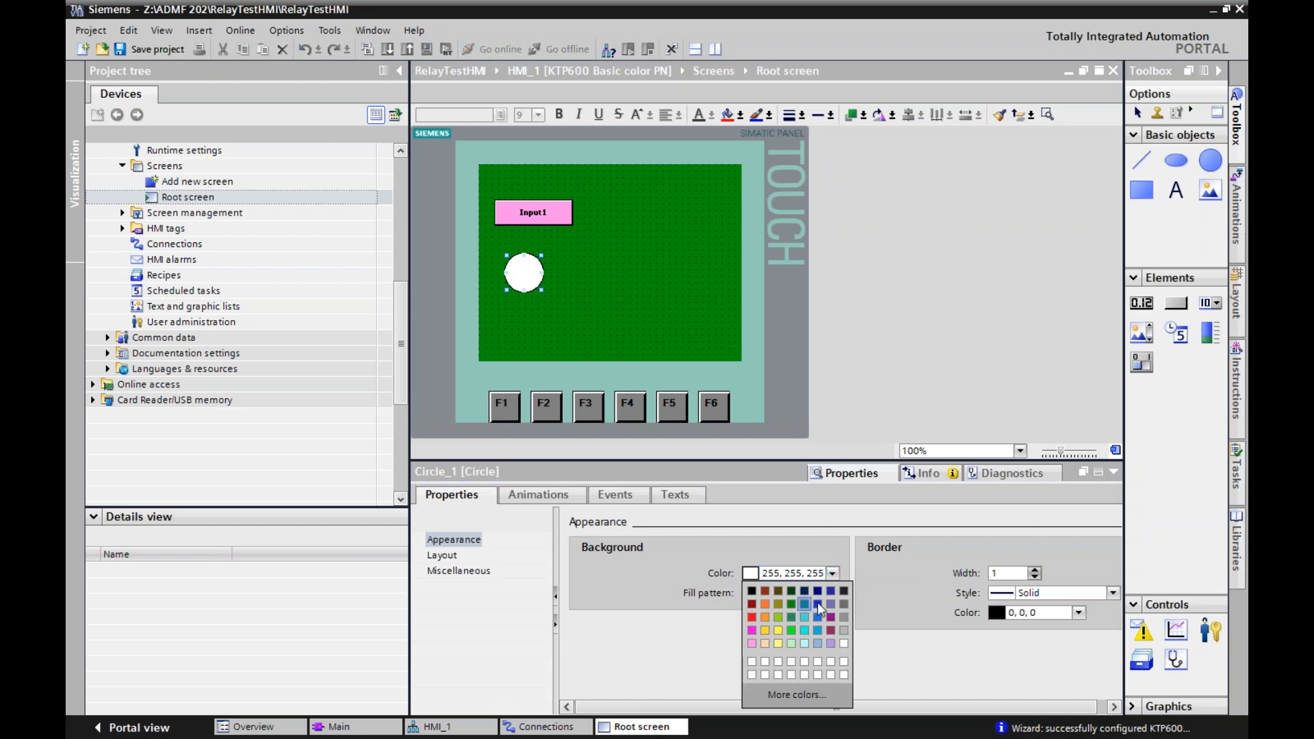
pyautogui.click(831, 629)
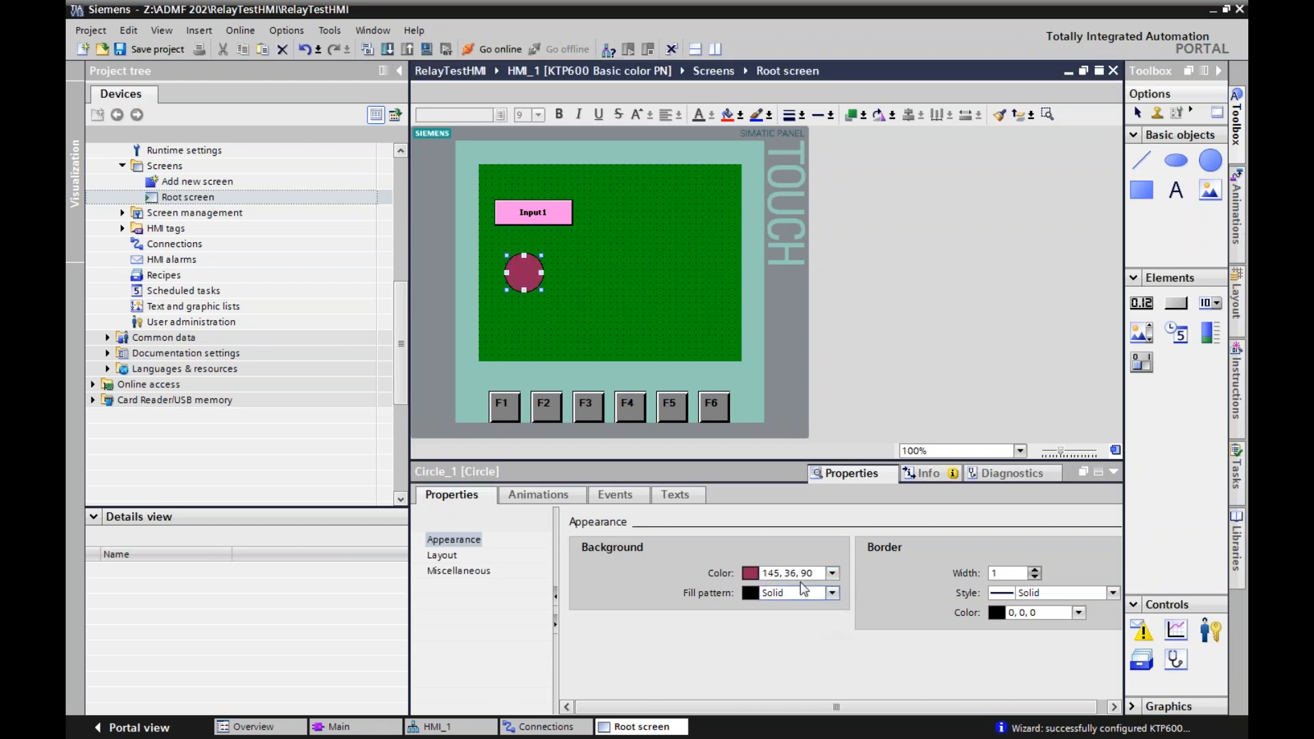
pyautogui.click(833, 594)
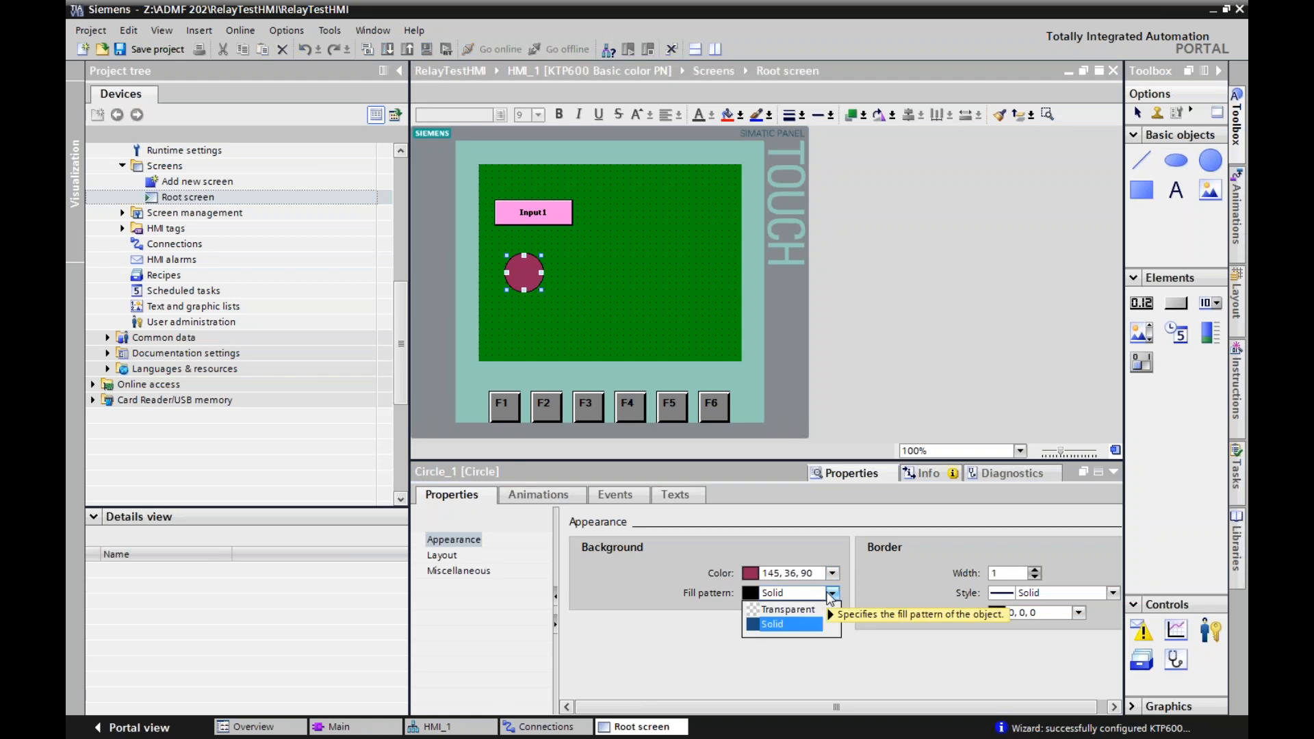
pyautogui.click(831, 595)
pyautogui.click(462, 556)
pyautogui.click(467, 572)
pyautogui.click(464, 541)
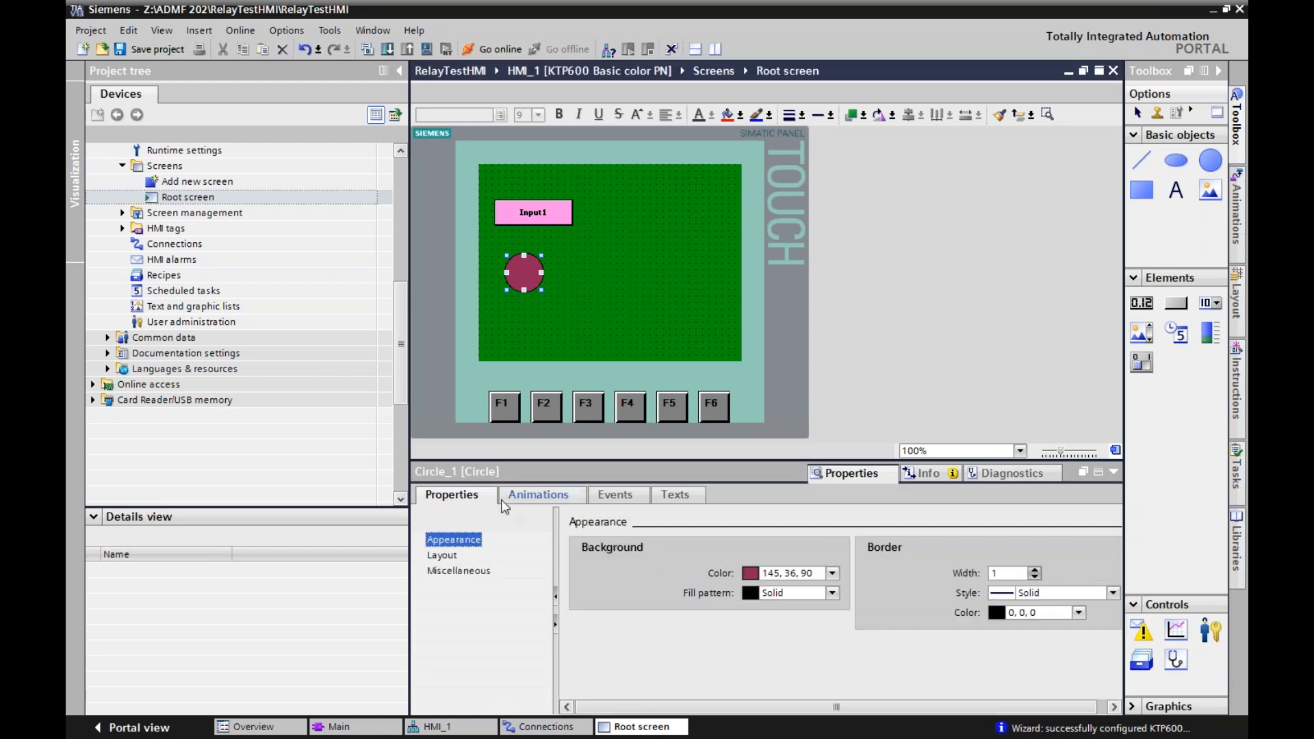
# - Add an Appearance animation to the circle and open the list of tags available for it
pyautogui.click(533, 495)
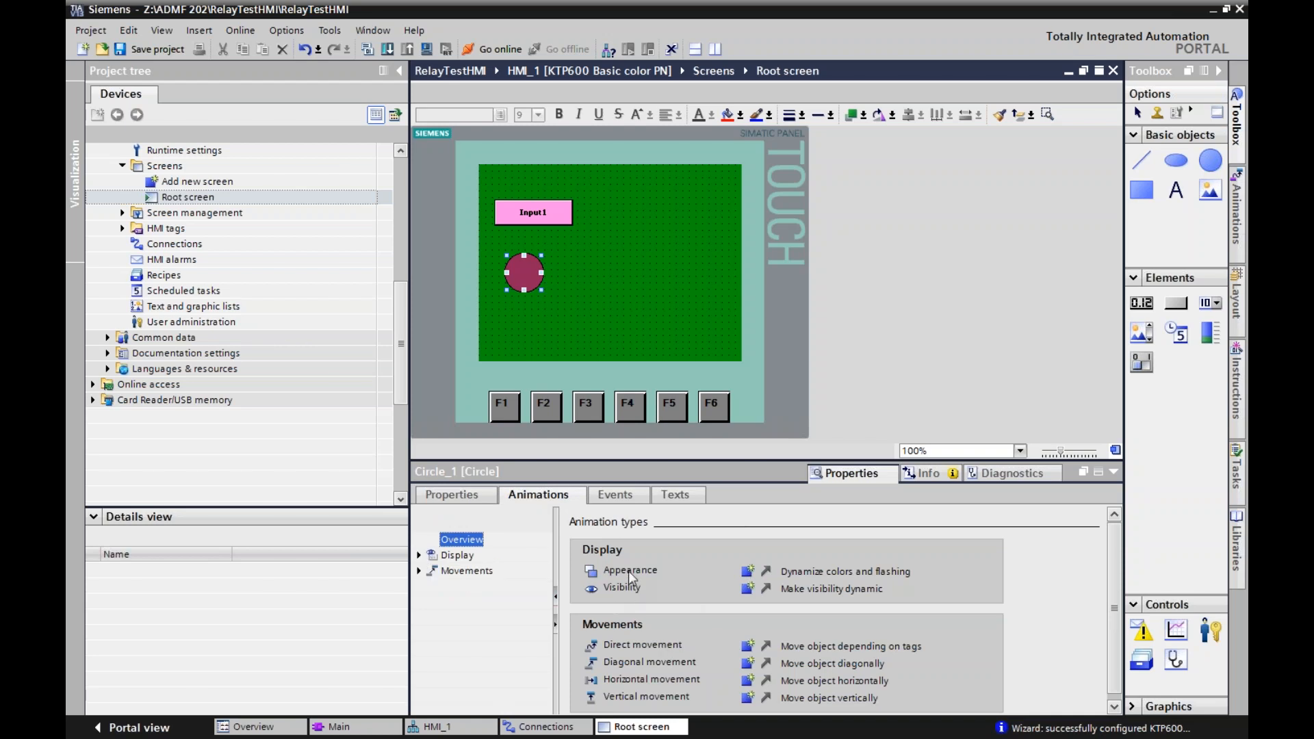
pyautogui.click(747, 571)
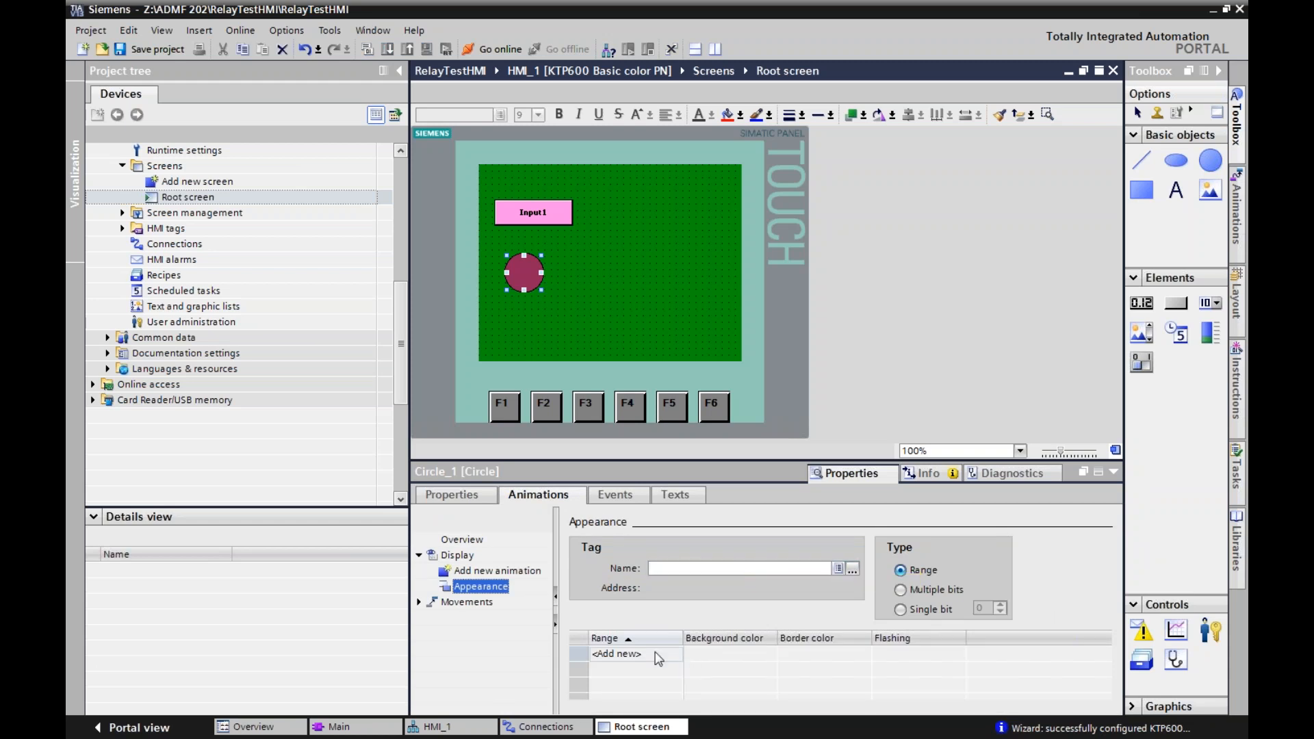
pyautogui.click(837, 568)
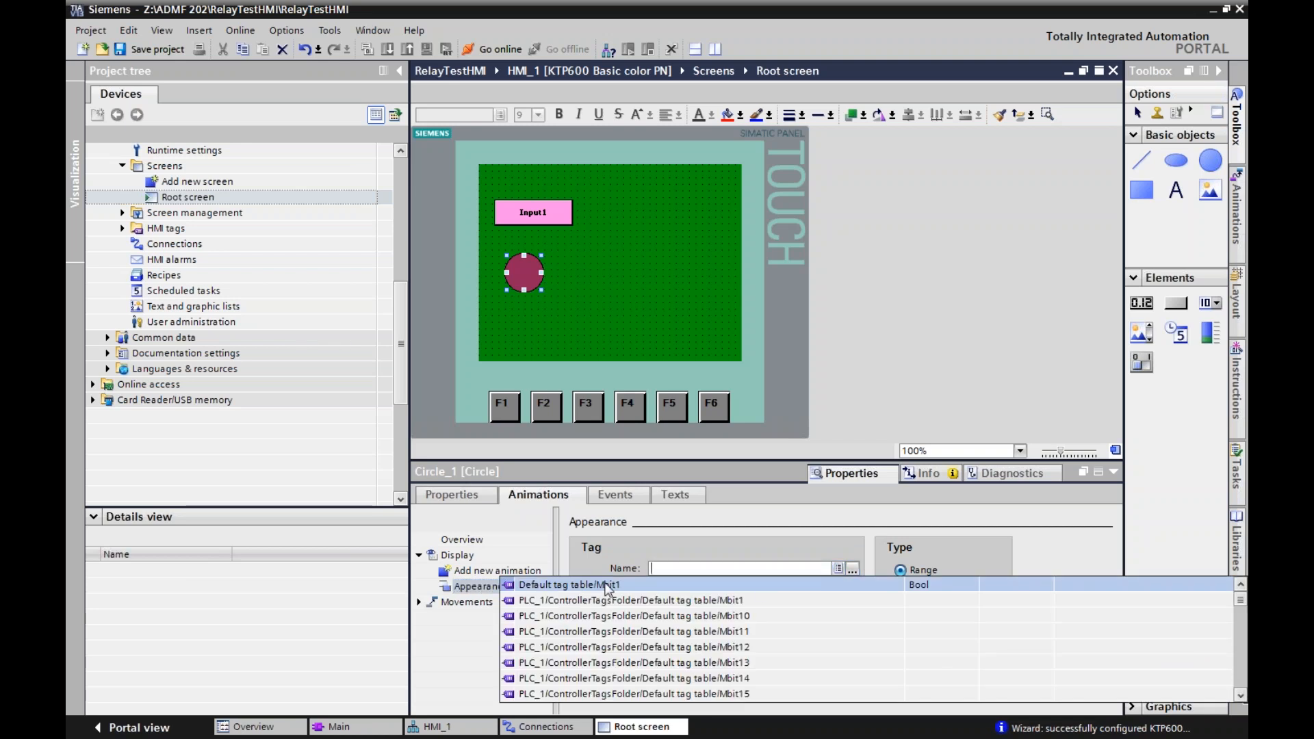
# - Examine Network 1 in PLC_1's Main [OB1] block to identify the memory bit driven alongside the Solenoid1 coil
pyautogui.click(401, 288)
pyautogui.scroll(5, 401, 288)
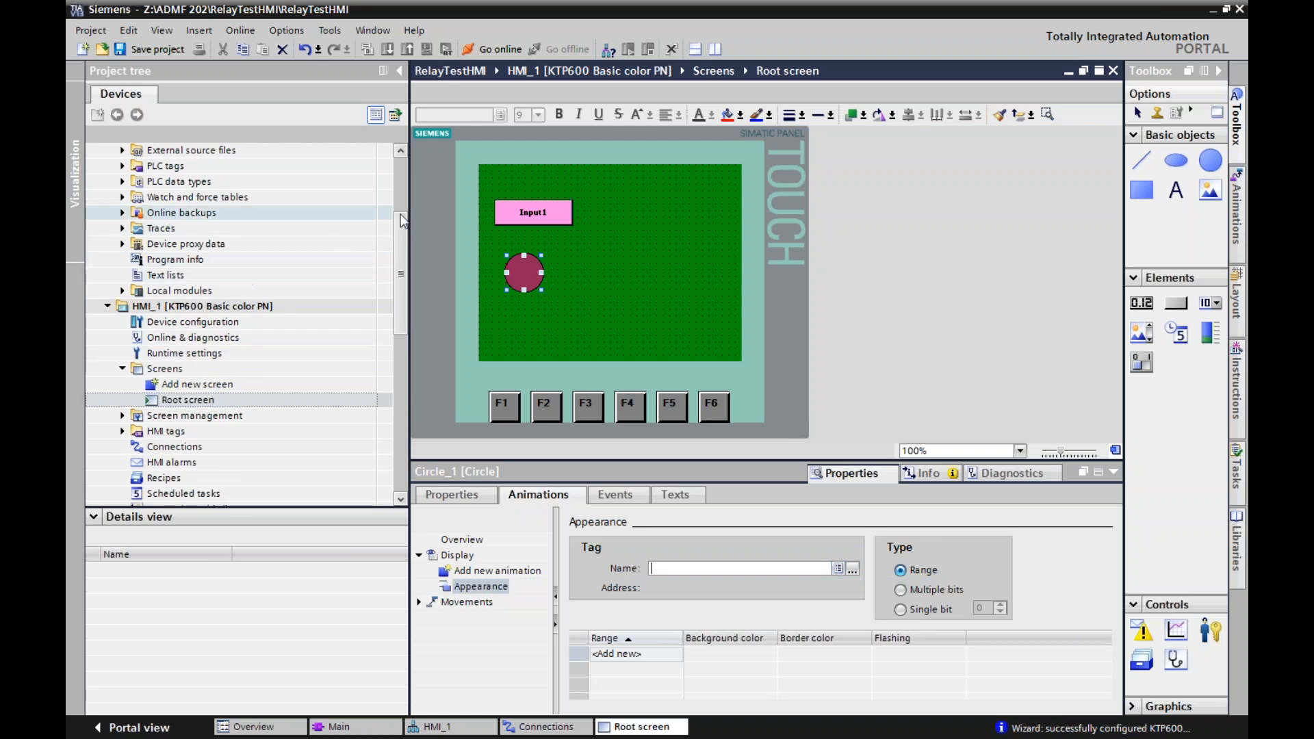
pyautogui.moveTo(404, 199); pyautogui.dragTo(403, 179)
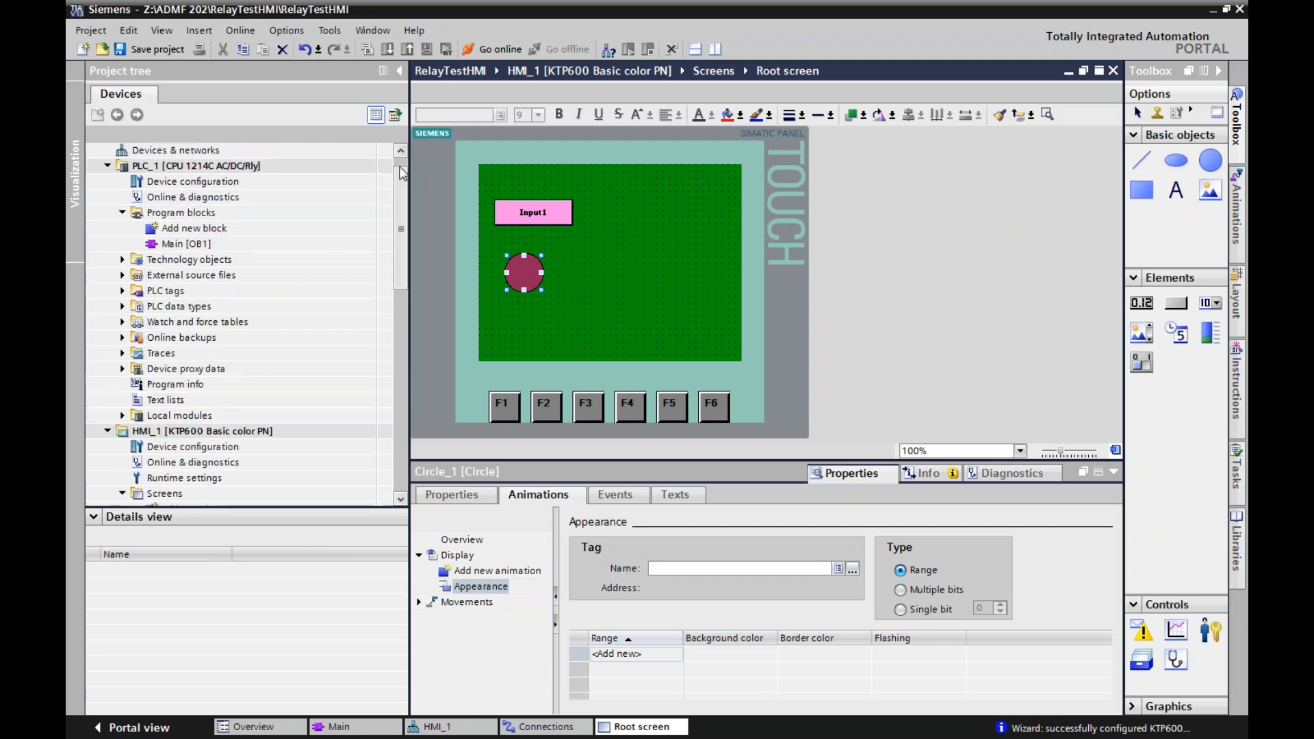
pyautogui.click(185, 243)
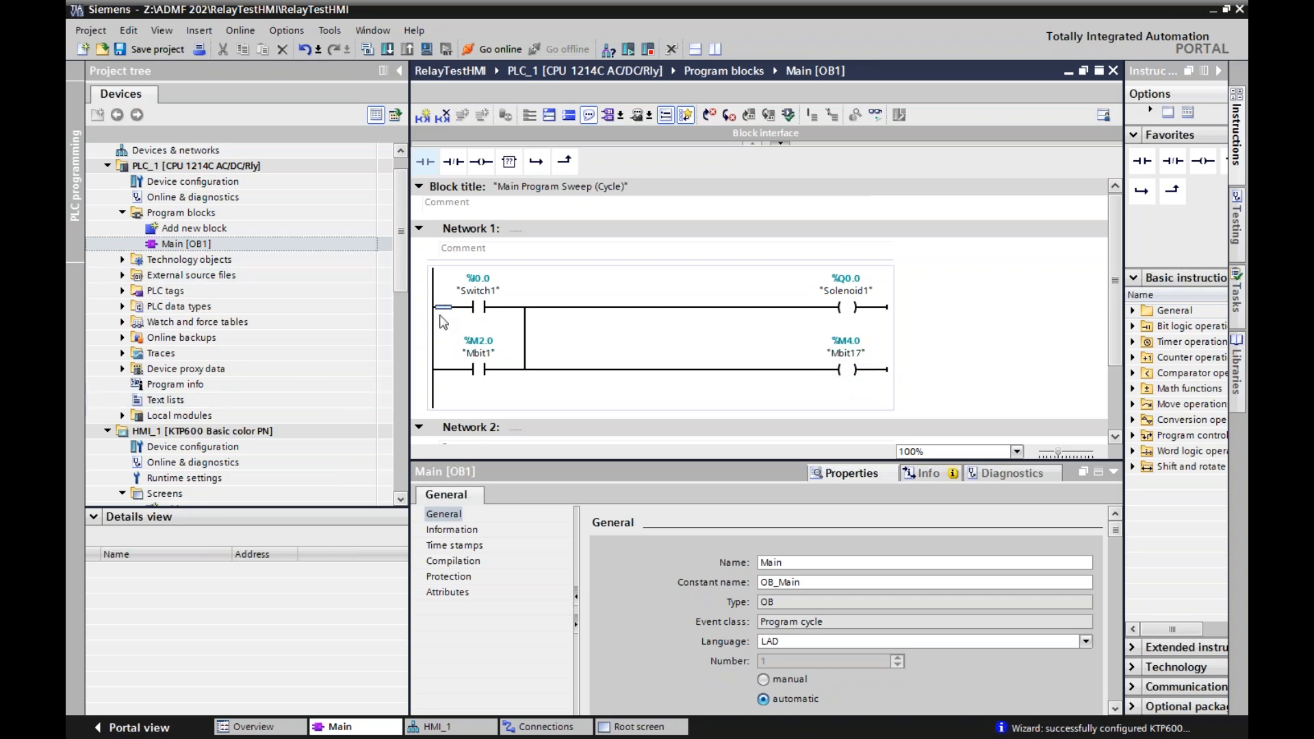
pyautogui.scroll(-5, 250, 343)
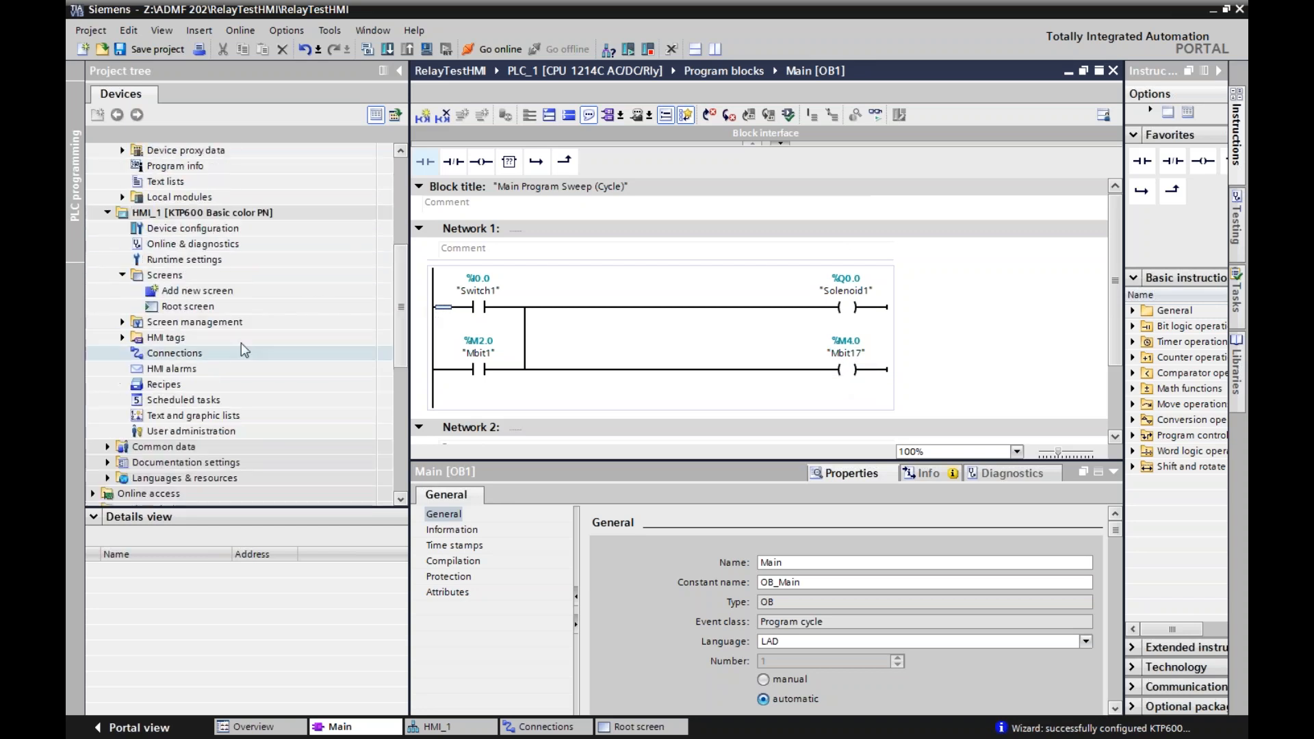
# - On the Root screen, add a 1 - 99 range to the circle's Appearance animation with light cyan background (182, 255, 250)
pyautogui.doubleClick(188, 305)
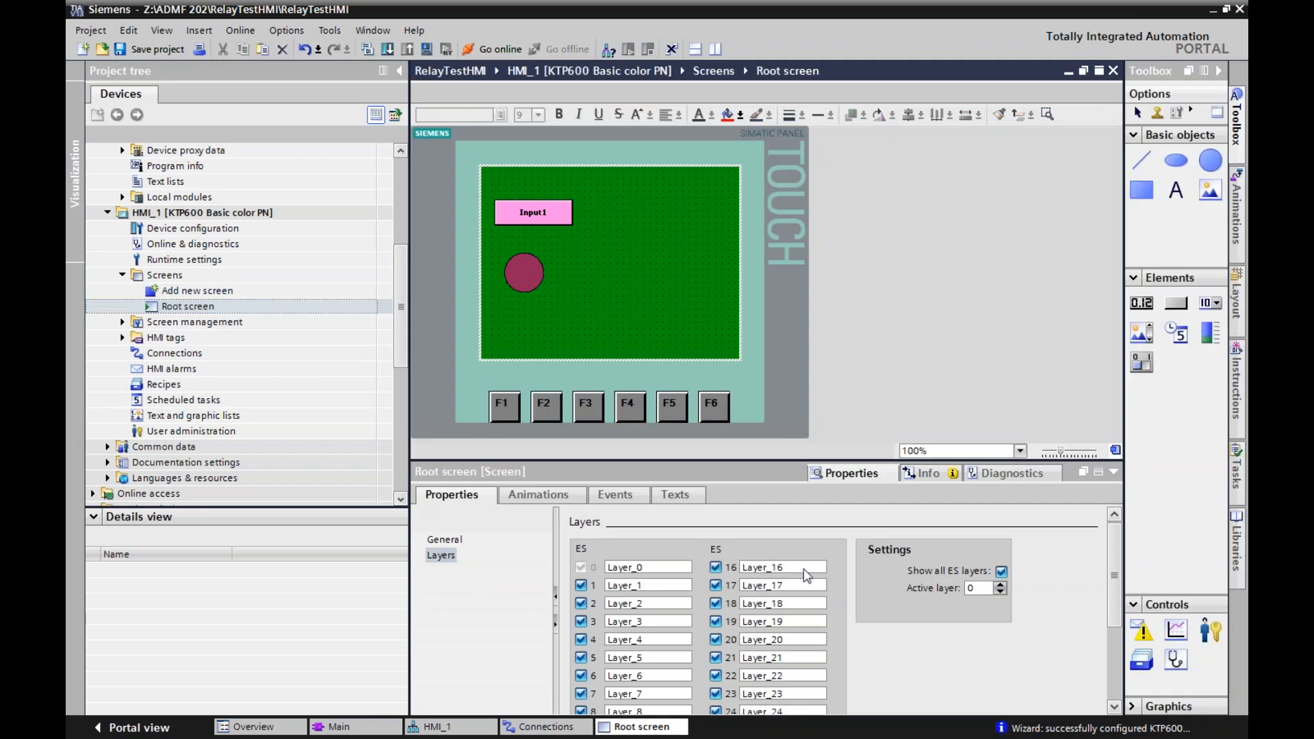
pyautogui.click(524, 272)
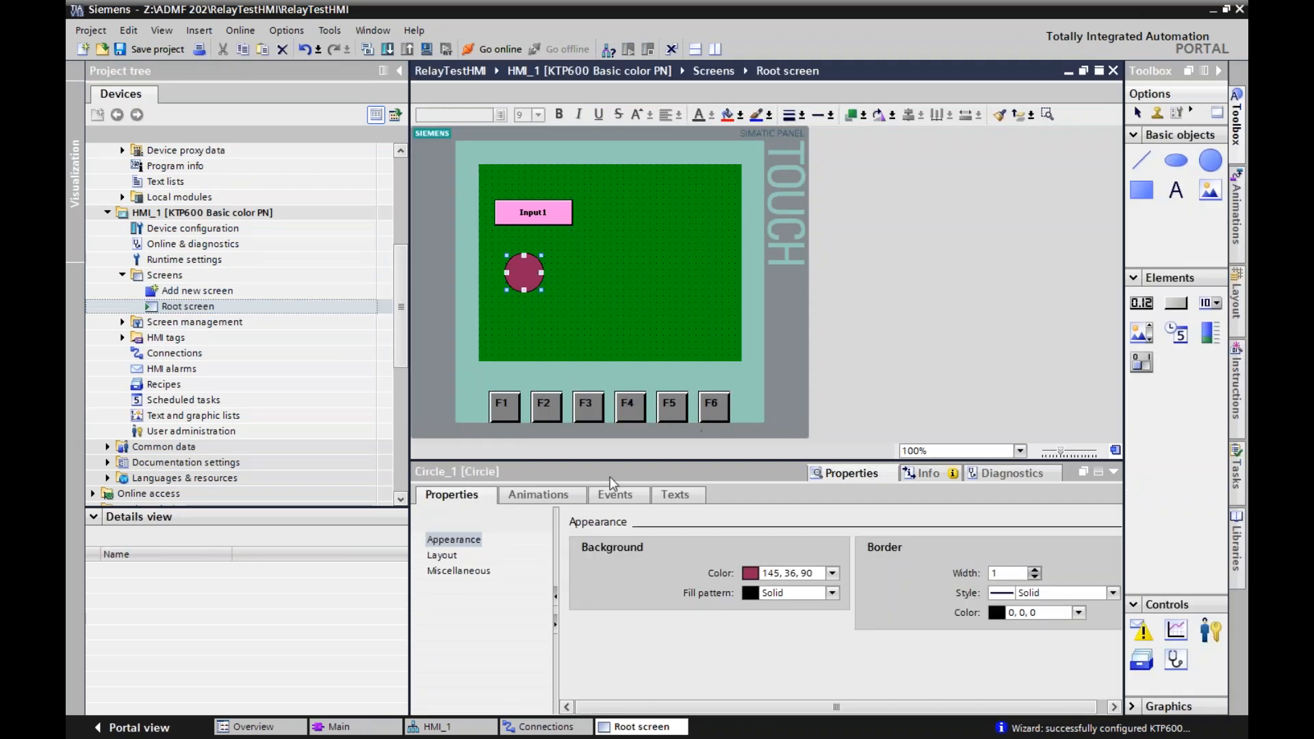
pyautogui.click(539, 495)
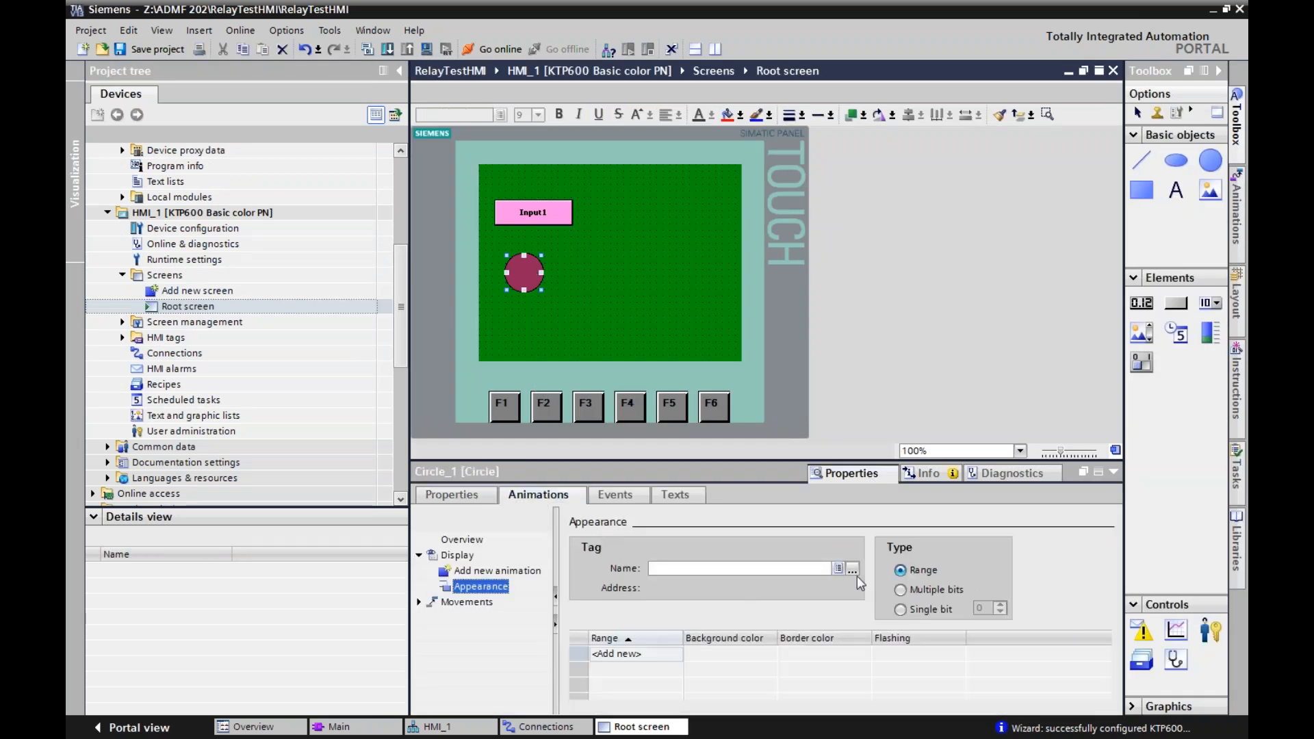
pyautogui.click(667, 658)
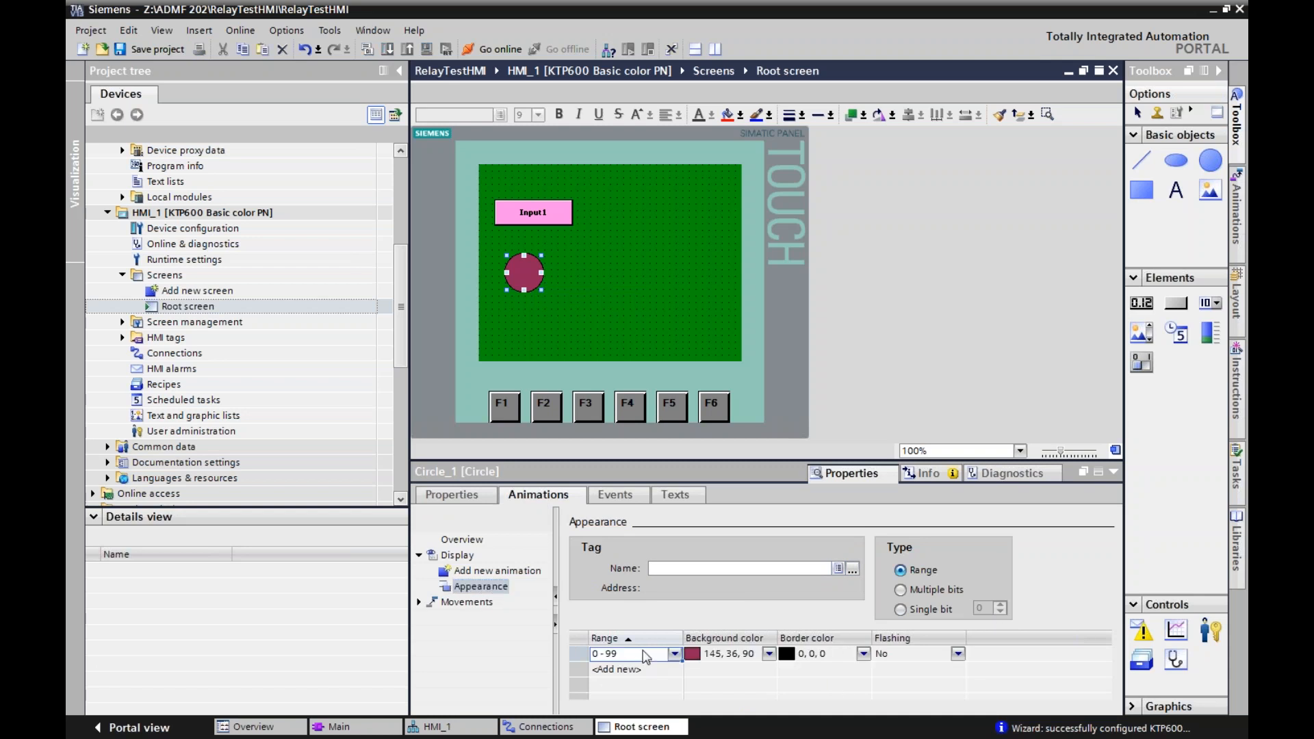
pyautogui.click(634, 655)
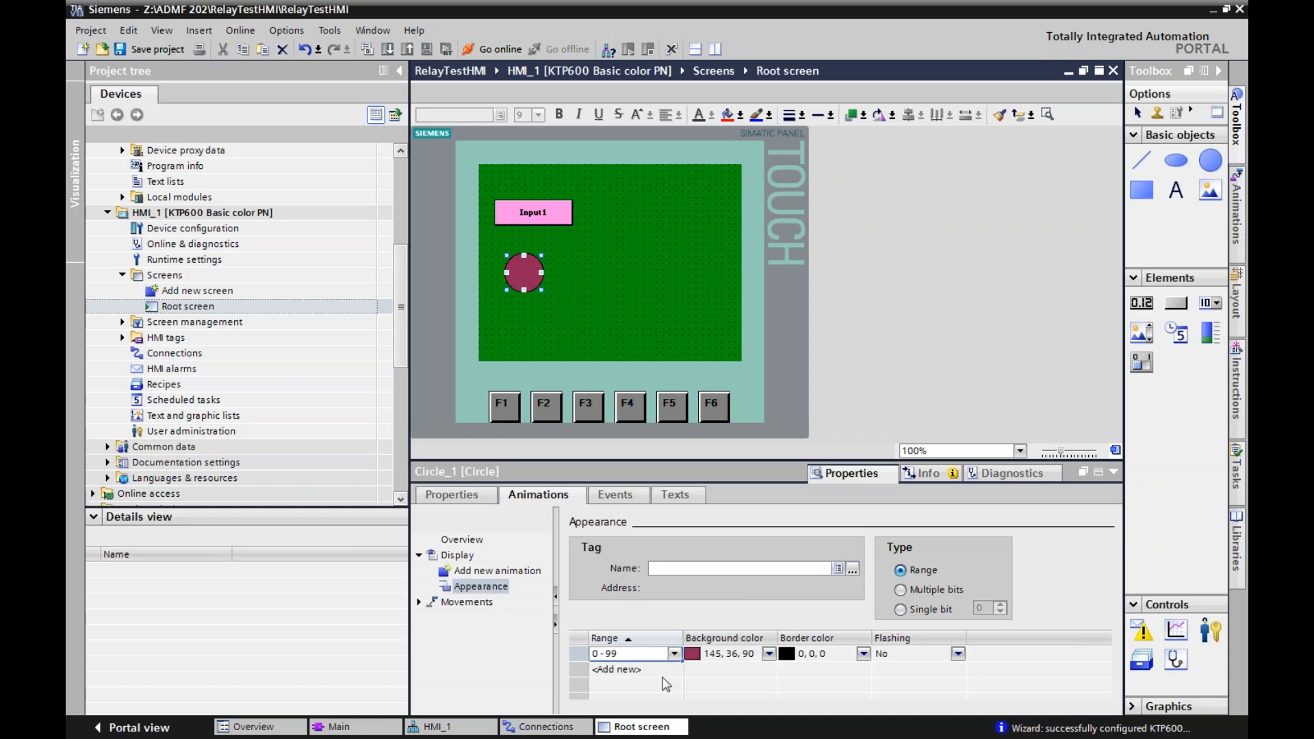
pyautogui.doubleClick(595, 654)
pyautogui.write('1')
pyautogui.click(733, 654)
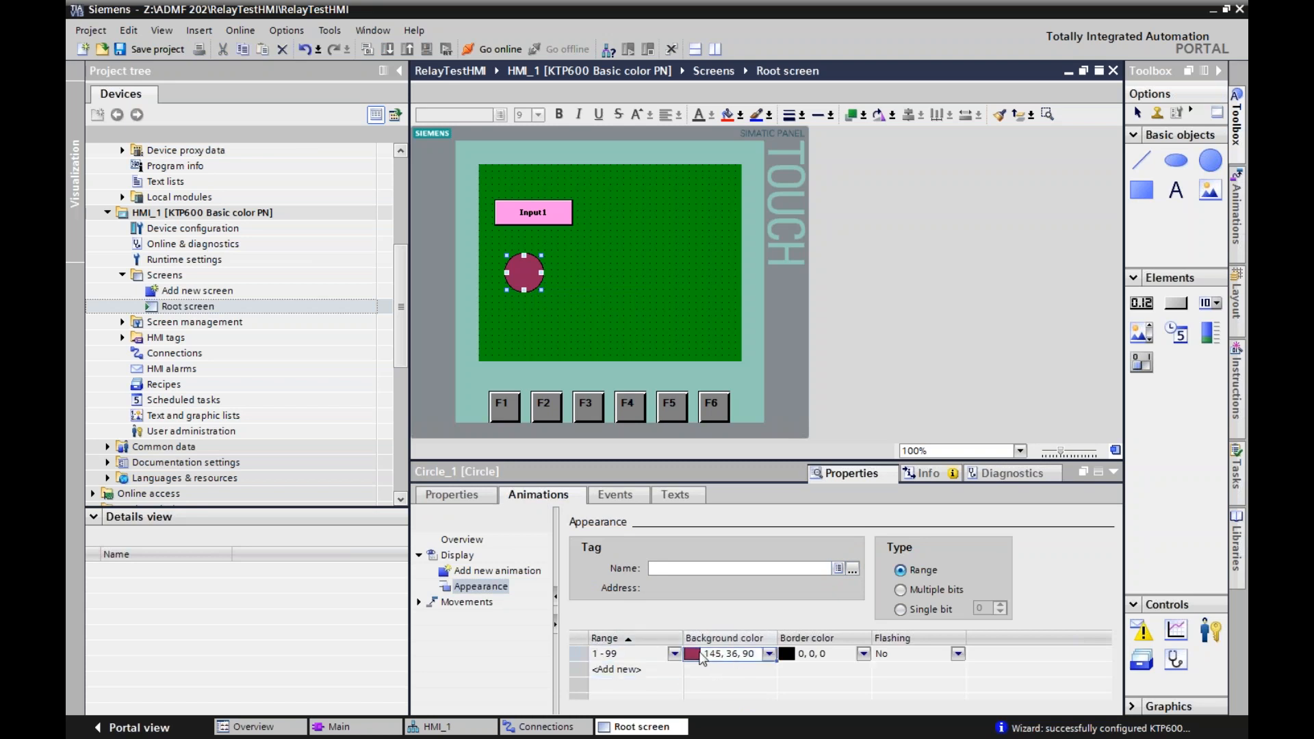
pyautogui.click(769, 654)
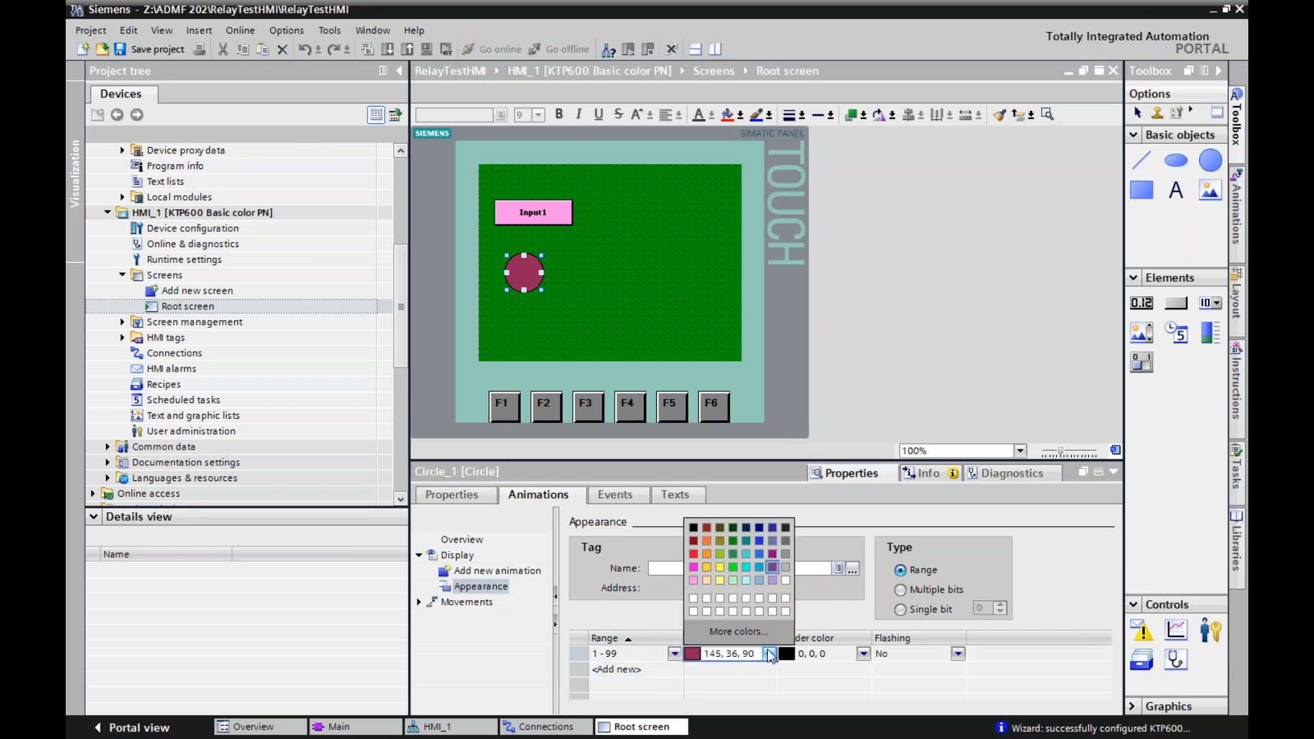
pyautogui.click(746, 579)
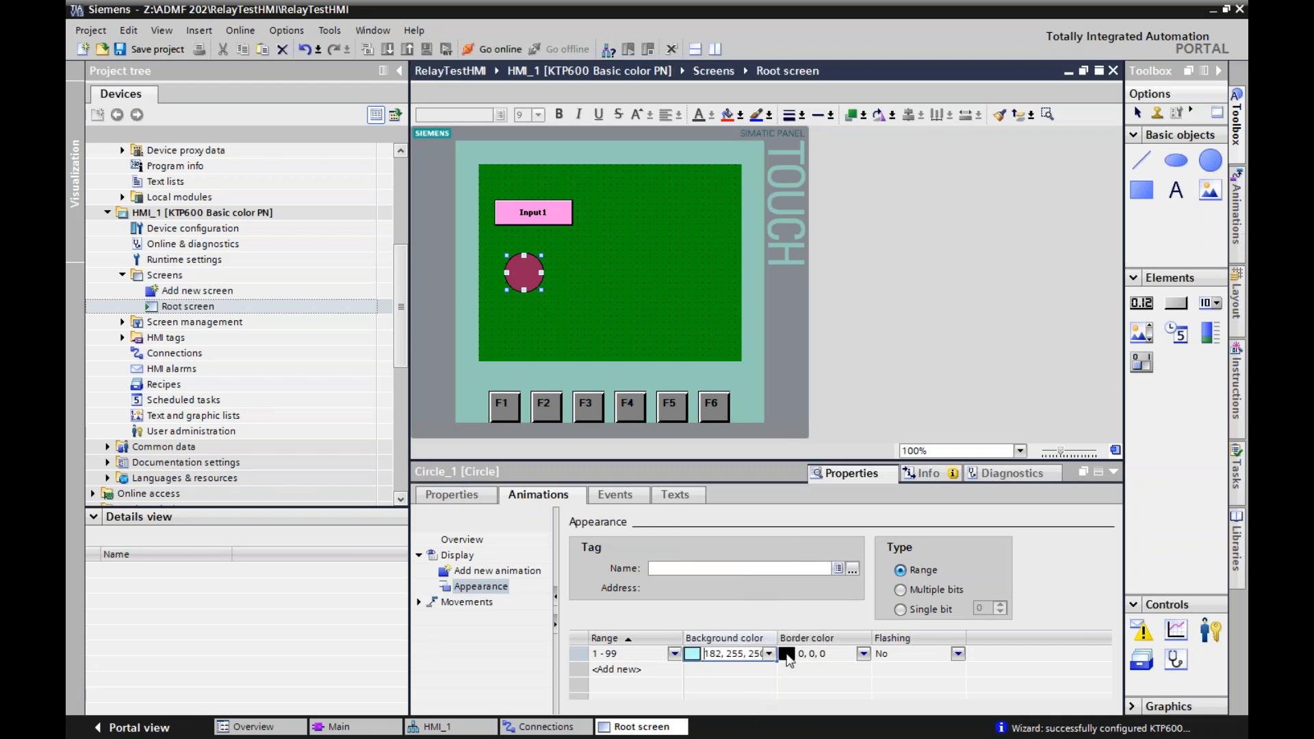
# - Set the light cyan entry's range to 0 and add a second entry for range 1 with maroon background (145, 36, 90)
pyautogui.click(663, 674)
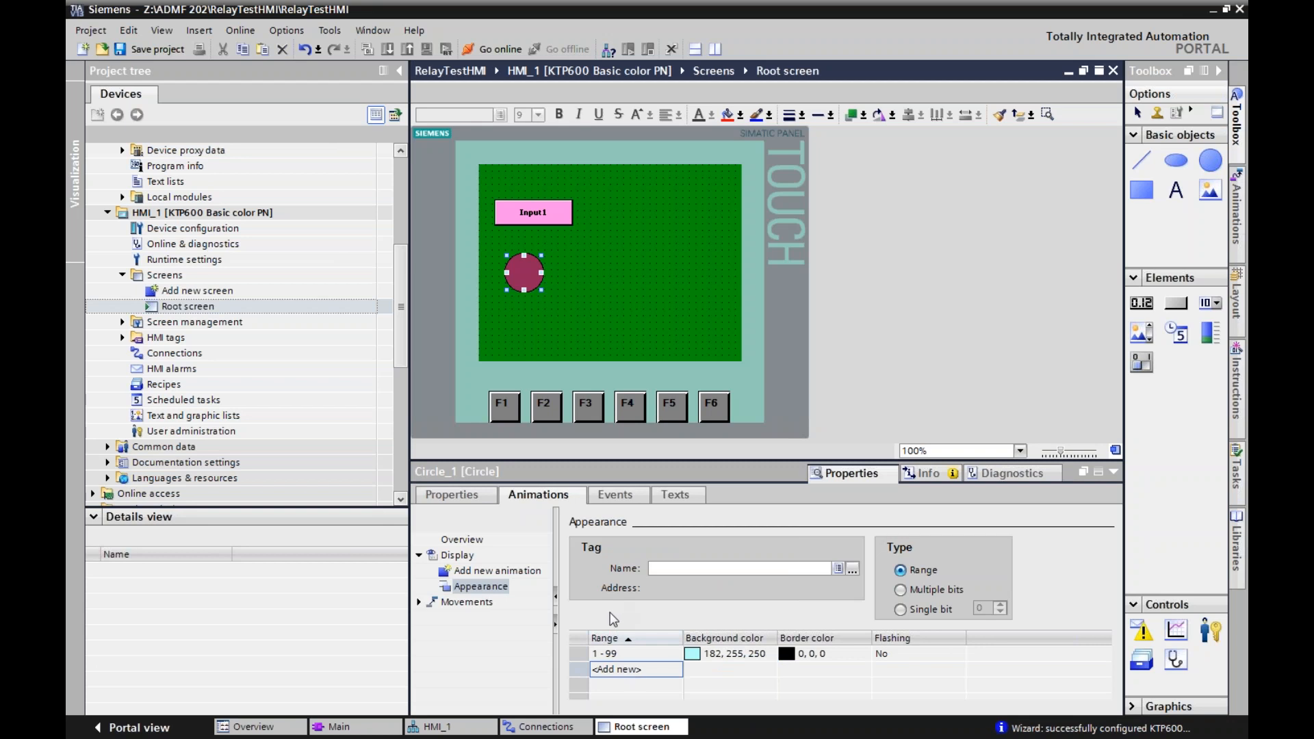
pyautogui.click(578, 654)
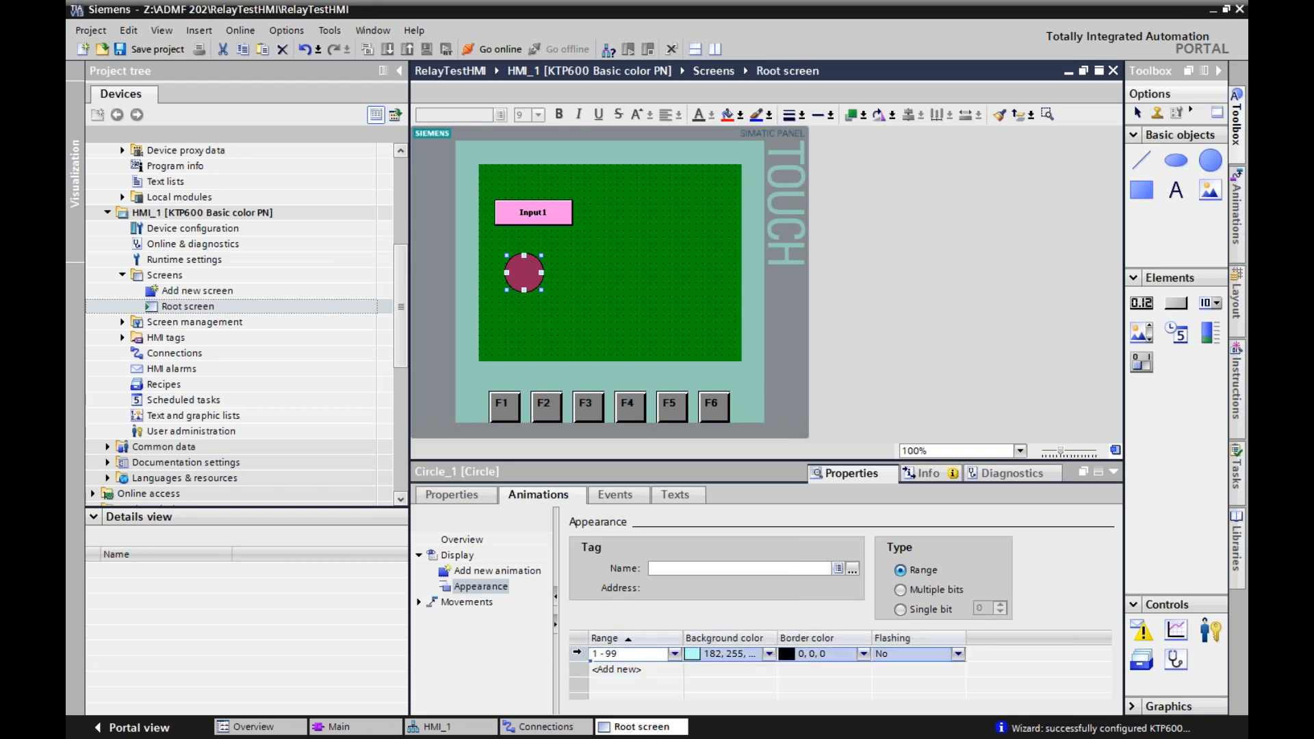
pyautogui.click(622, 654)
pyautogui.write('0')
pyautogui.press('Return')
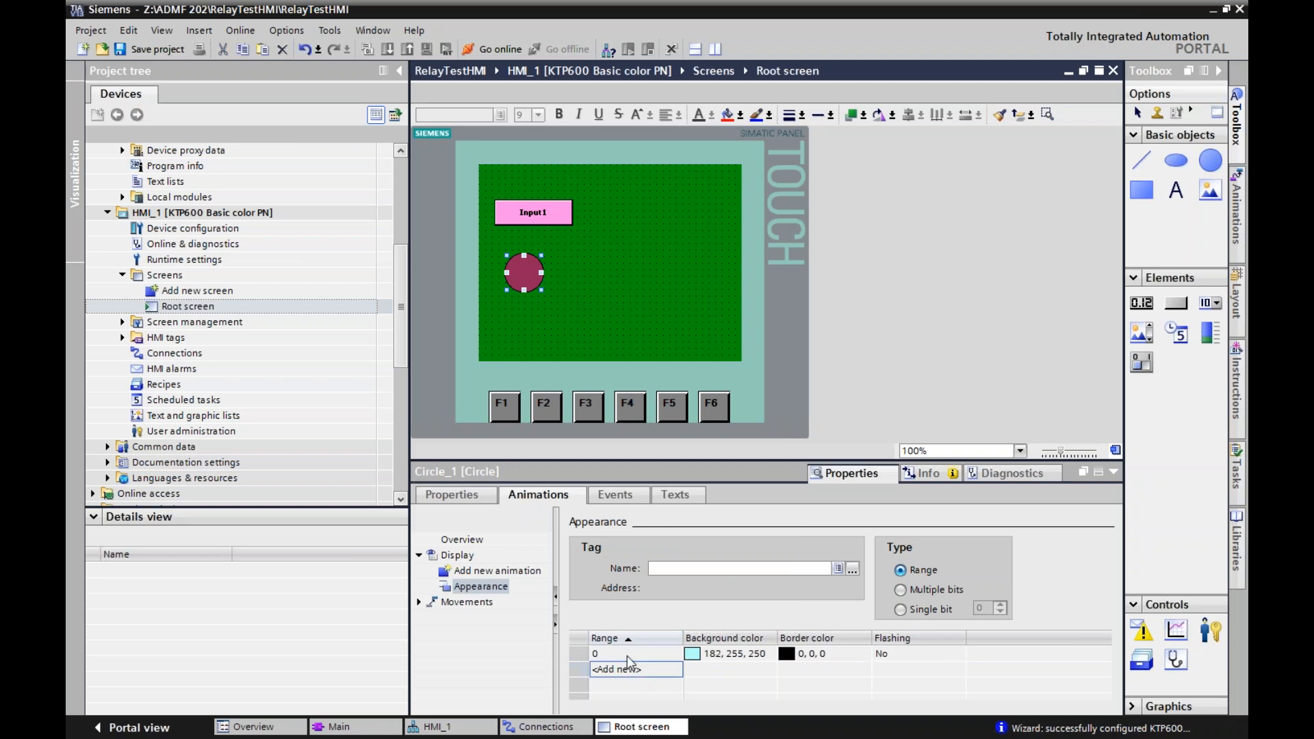
pyautogui.click(627, 670)
pyautogui.click(634, 666)
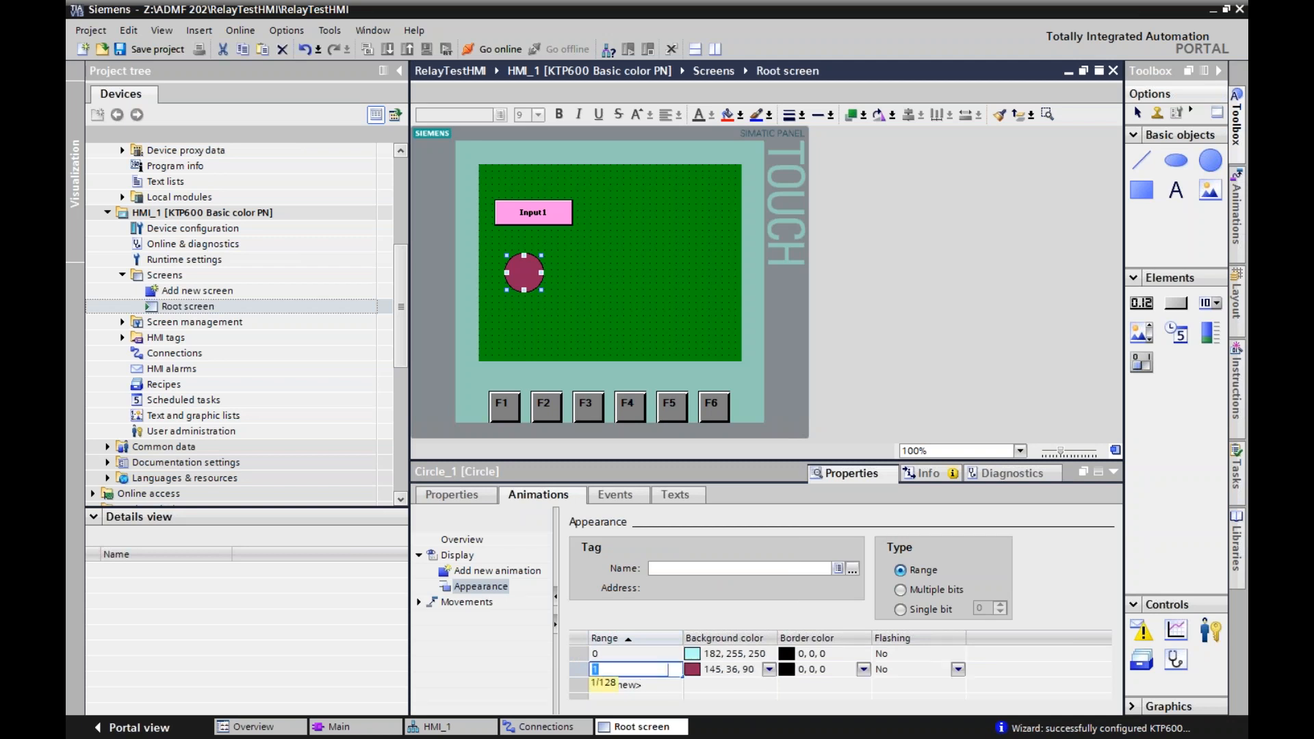
pyautogui.click(693, 685)
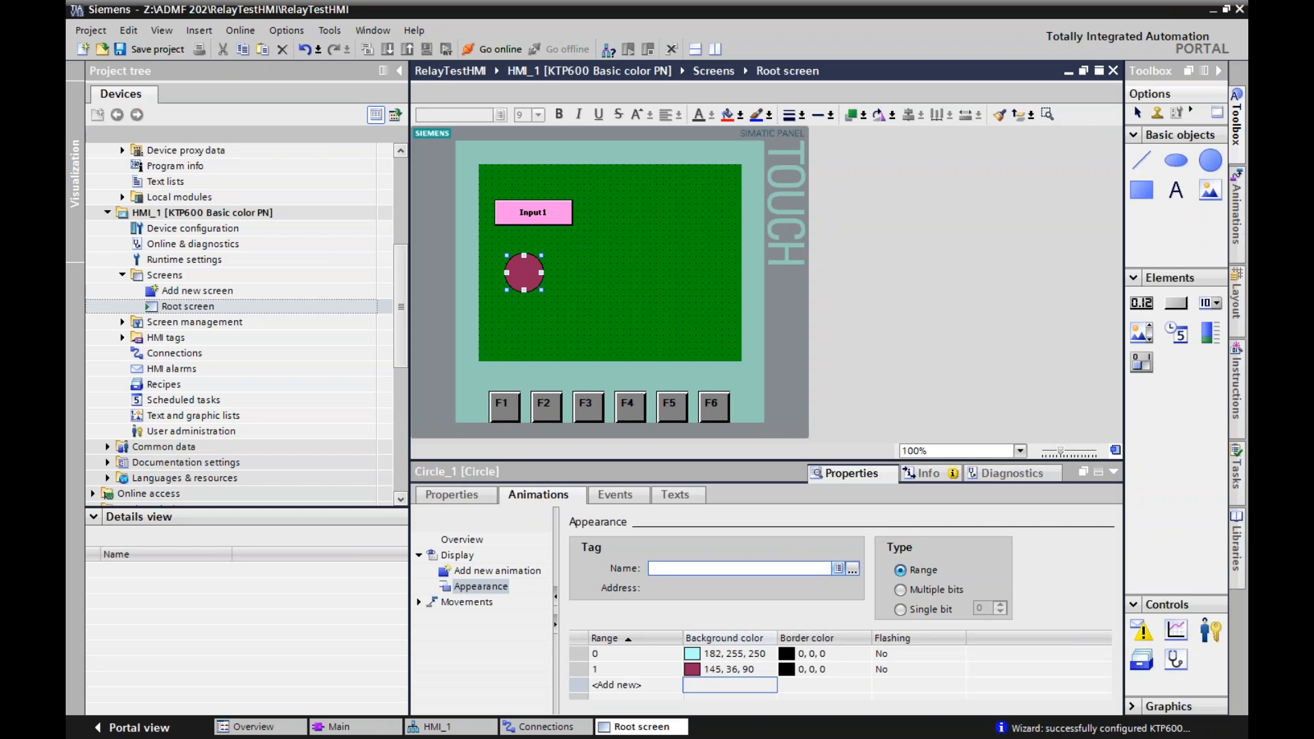
# - Assign the PLC tag Mbit17 to the circle's Appearance animation
pyautogui.click(838, 569)
pyautogui.scroll(-1, 644, 655)
pyautogui.scroll(-1, 644, 655)
pyautogui.click(669, 635)
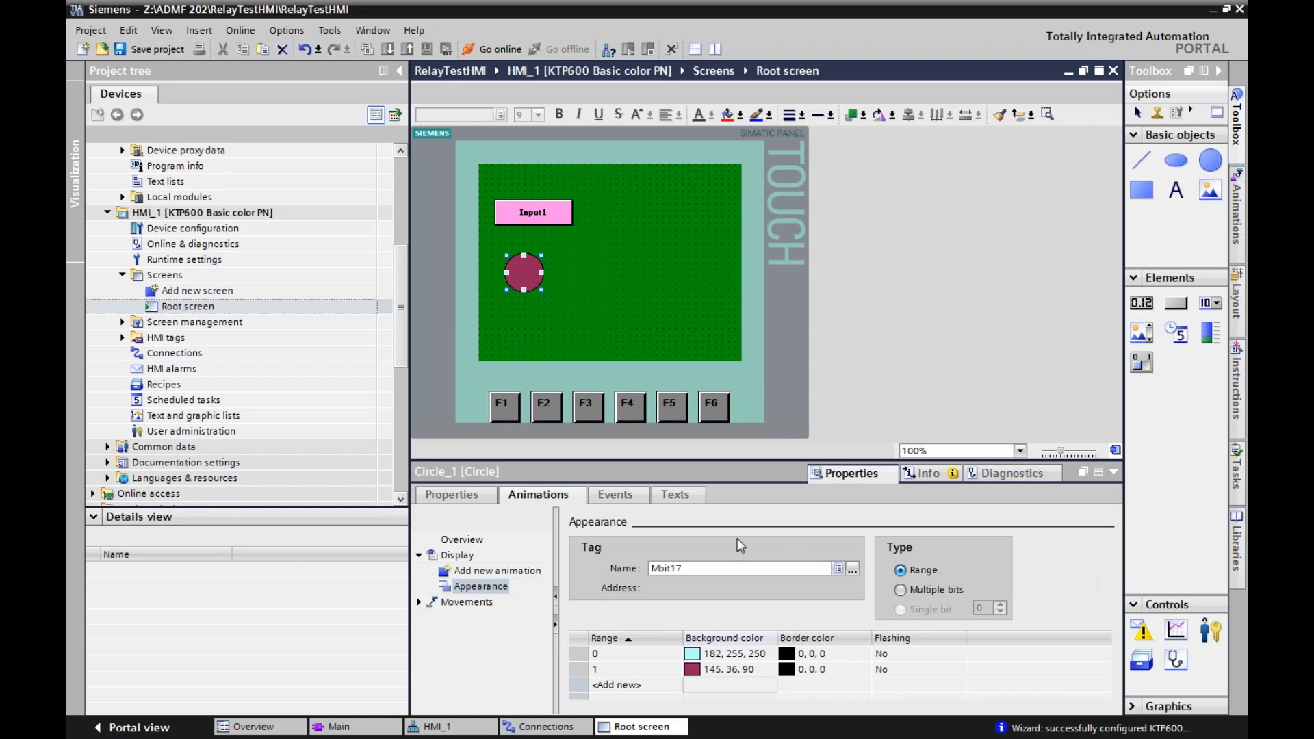
# - Review the circle's events, animations, properties and text settings, and deselect the circle
pyautogui.click(612, 499)
pyautogui.click(537, 500)
pyautogui.click(446, 499)
pyautogui.click(582, 494)
pyautogui.click(612, 495)
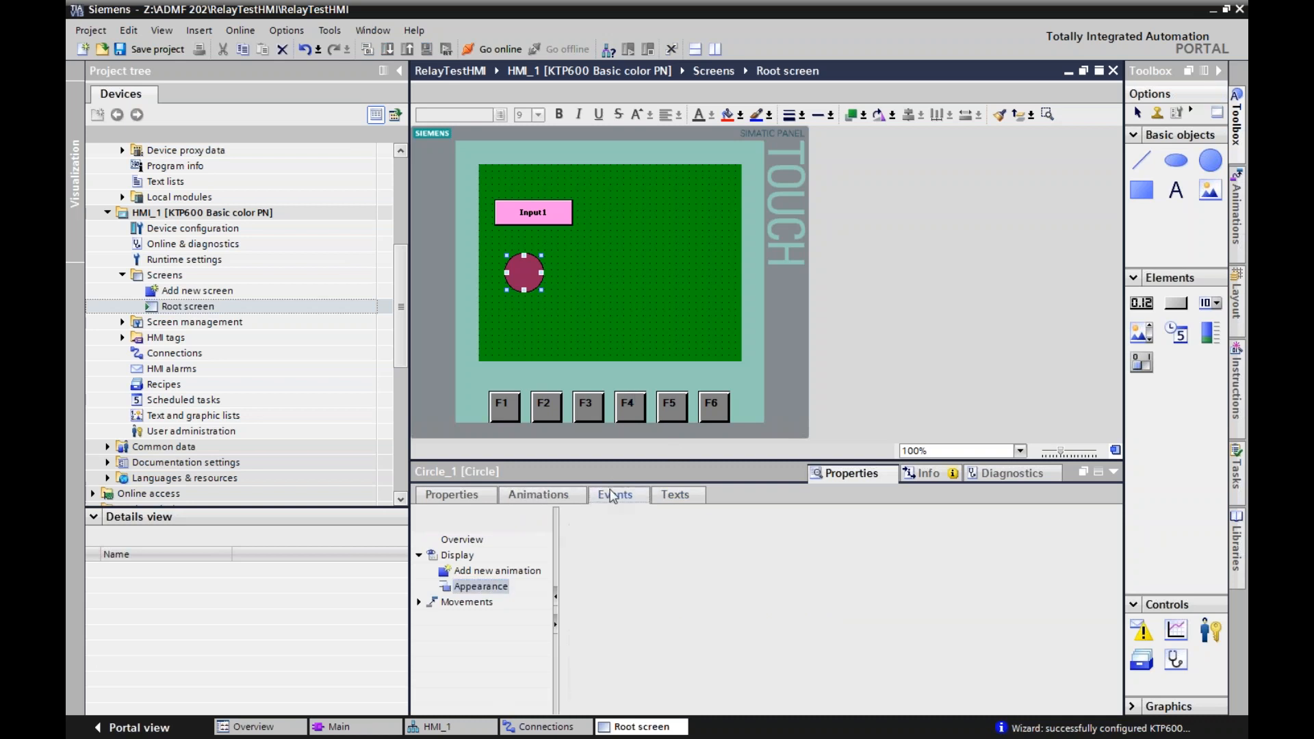
pyautogui.click(675, 495)
pyautogui.click(452, 494)
pyautogui.click(649, 305)
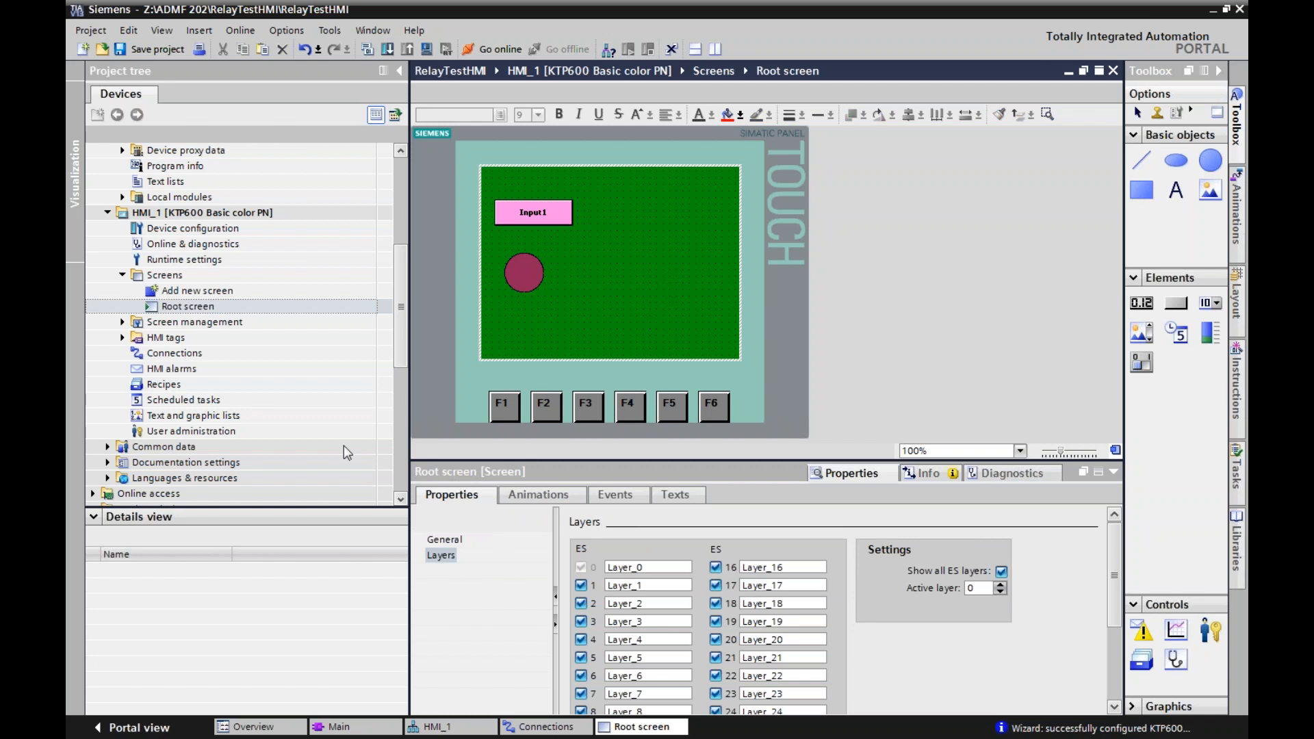
# - Switch to Chrome, replace the Twitter page with a new tab, and search Google Images for lebron james
pyautogui.hotkey('alt', 'Tab')
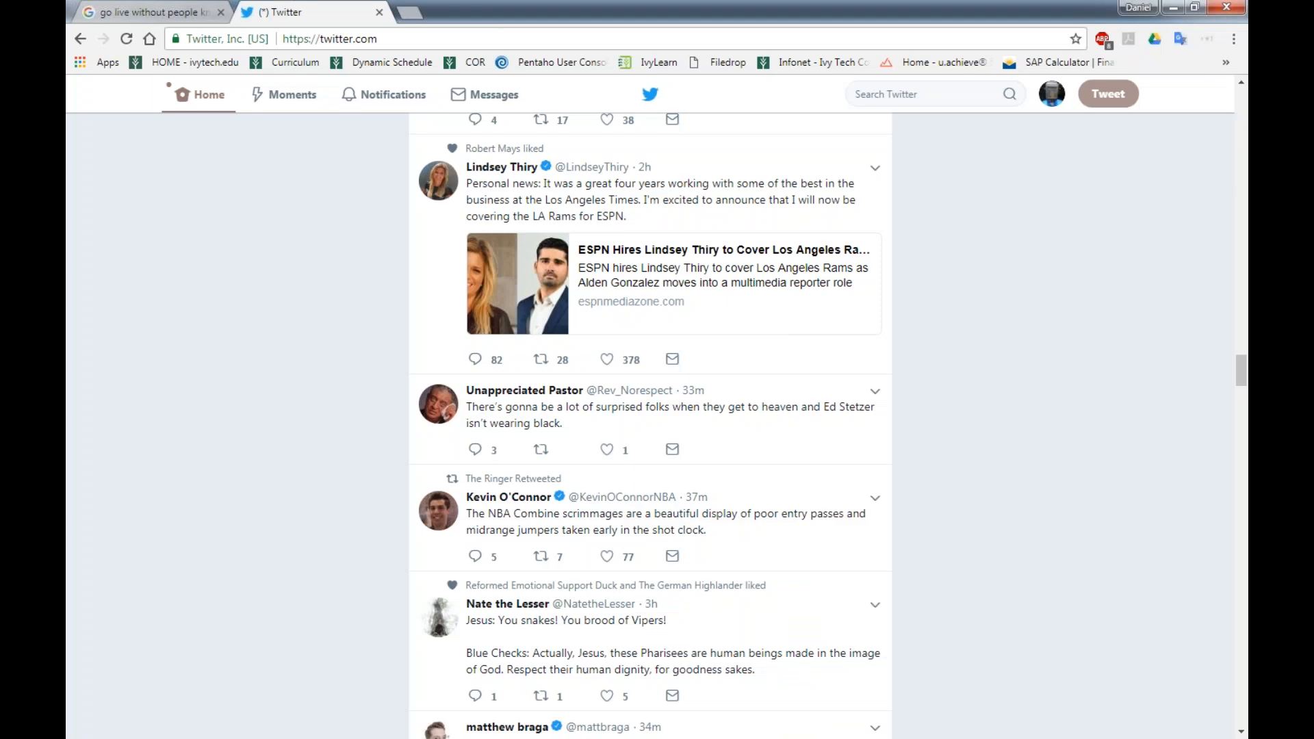
pyautogui.click(376, 13)
pyautogui.click(253, 12)
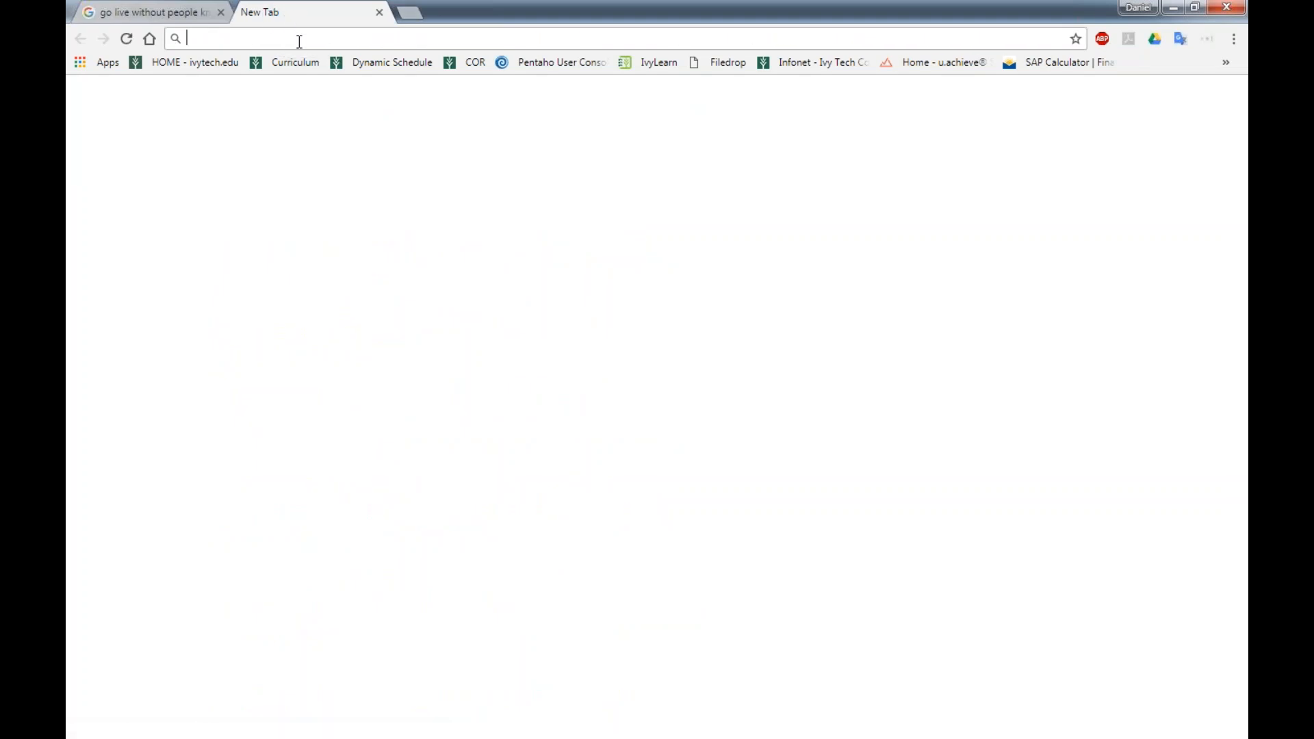
pyautogui.write('Lebro')
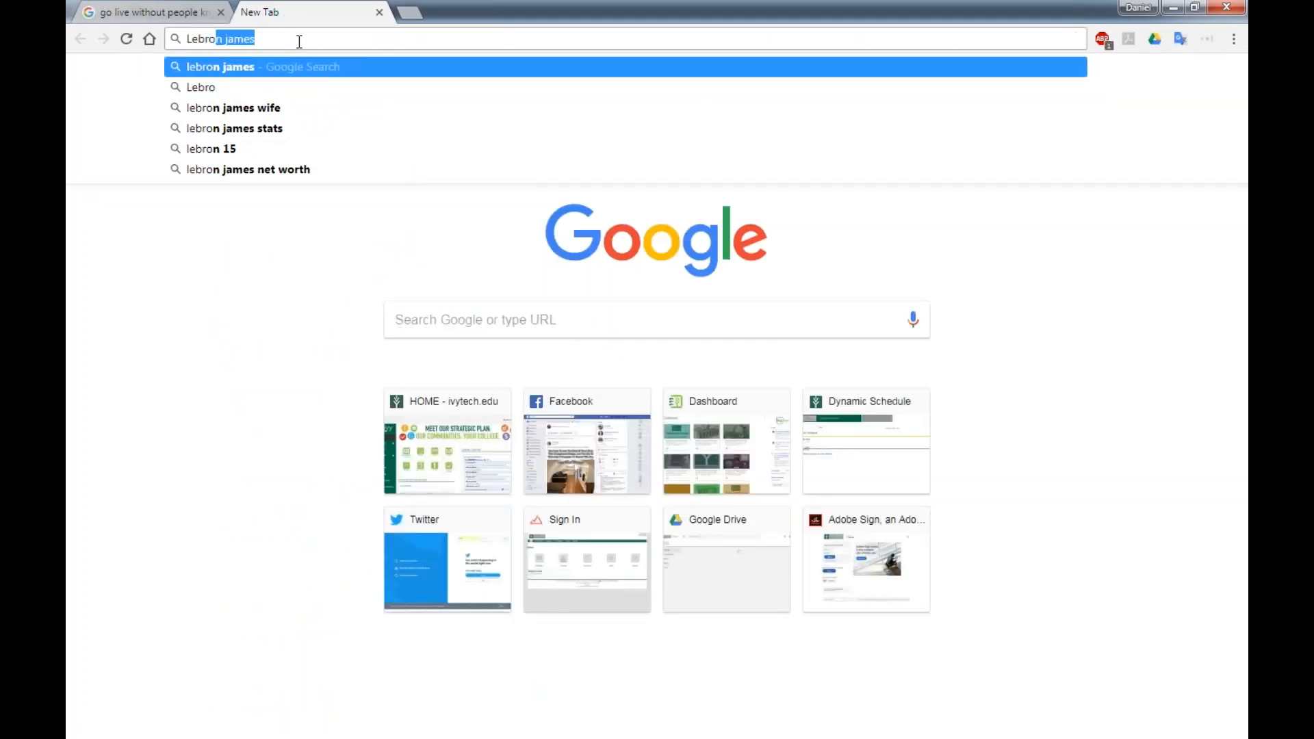
pyautogui.press('Return')
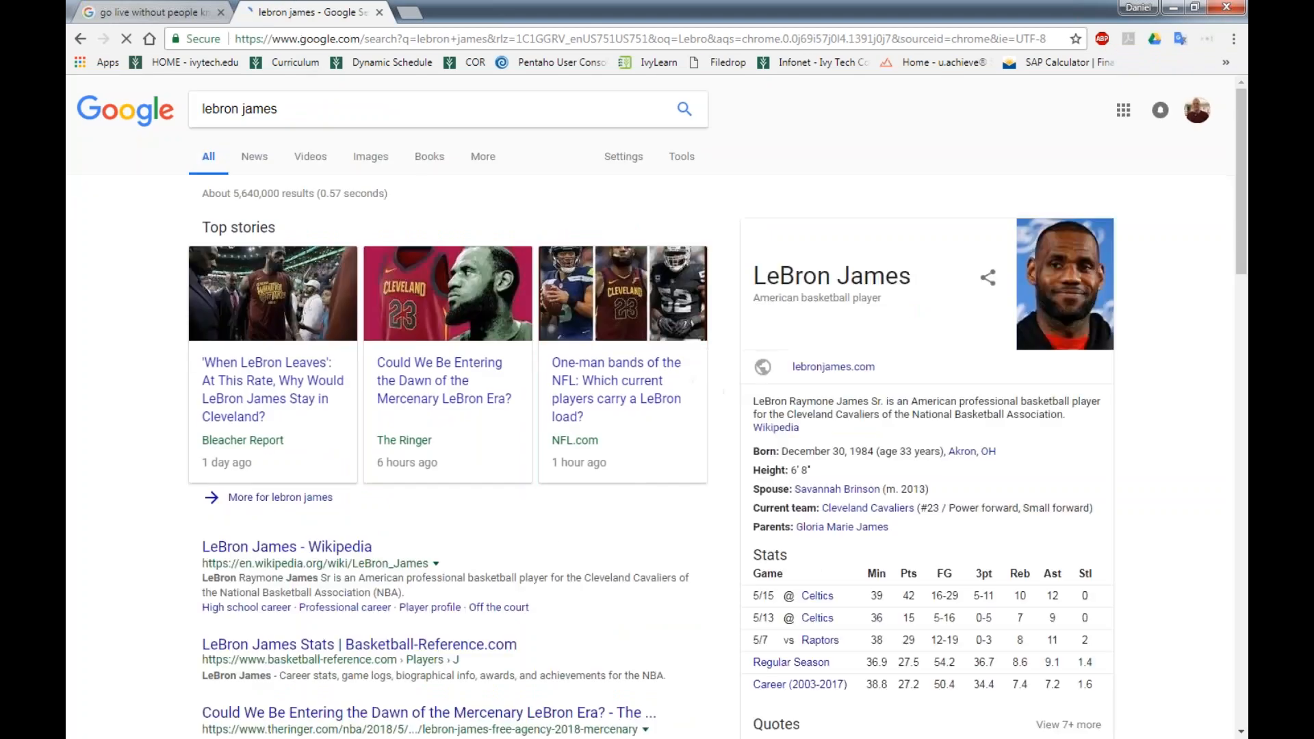
pyautogui.click(370, 157)
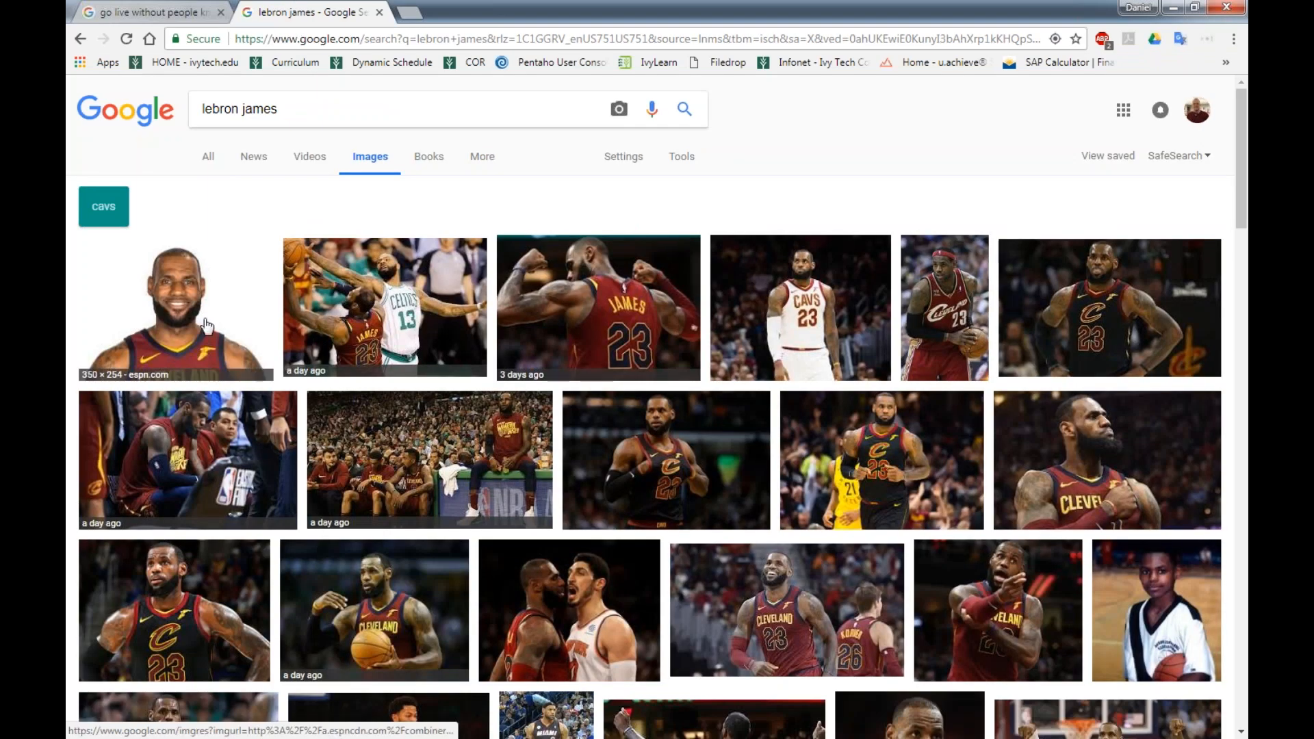
pyautogui.rightClick(204, 317)
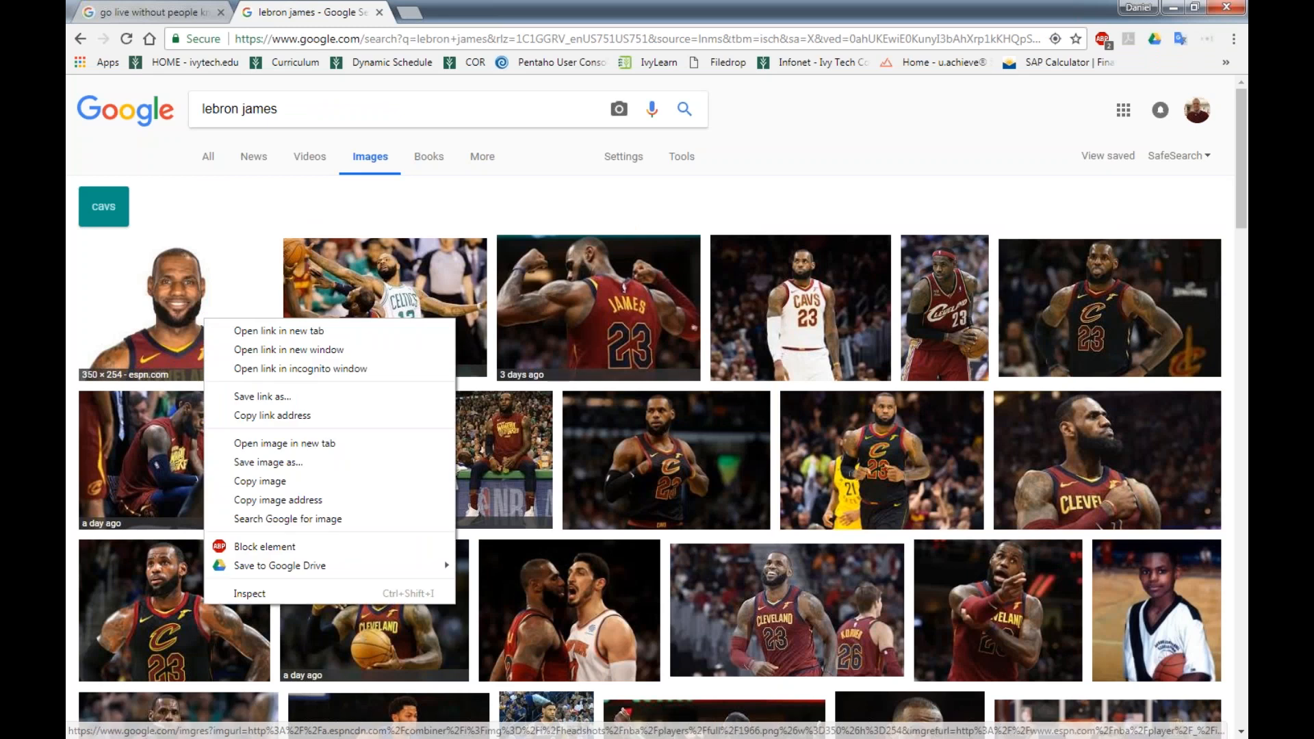
pyautogui.click(255, 396)
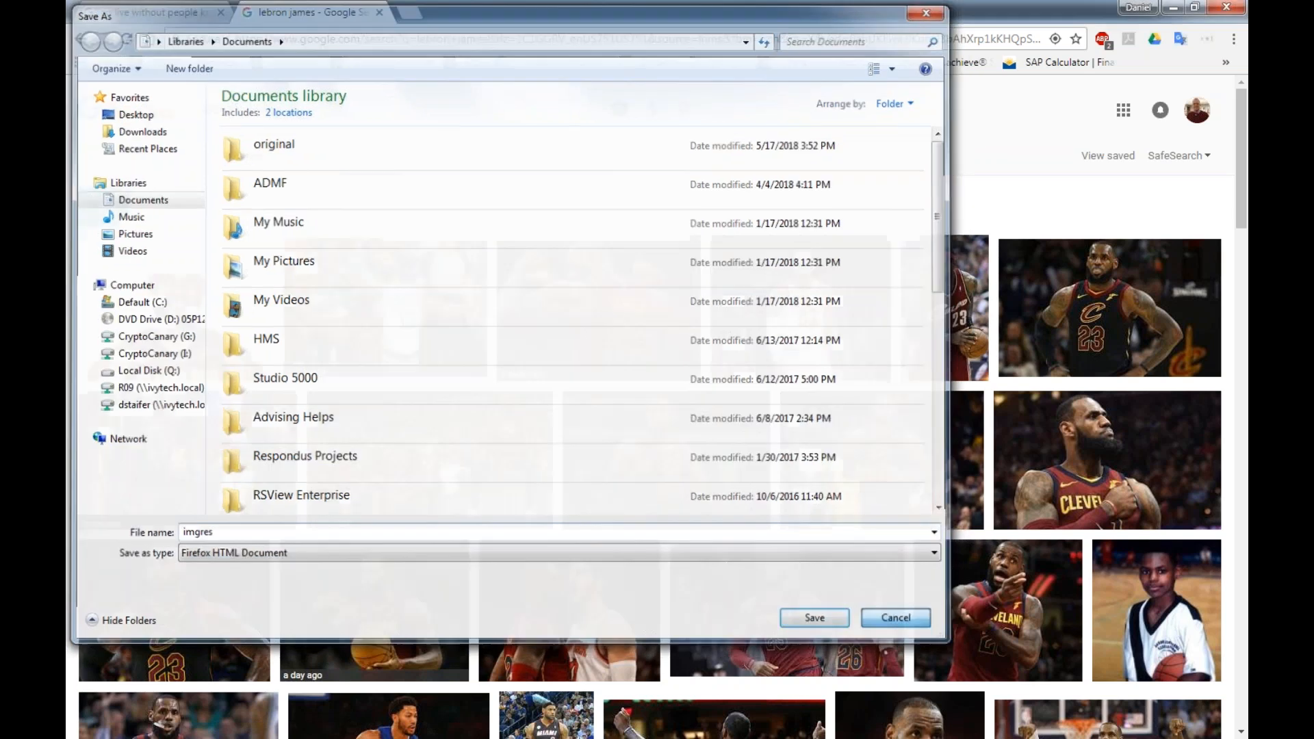
pyautogui.click(899, 621)
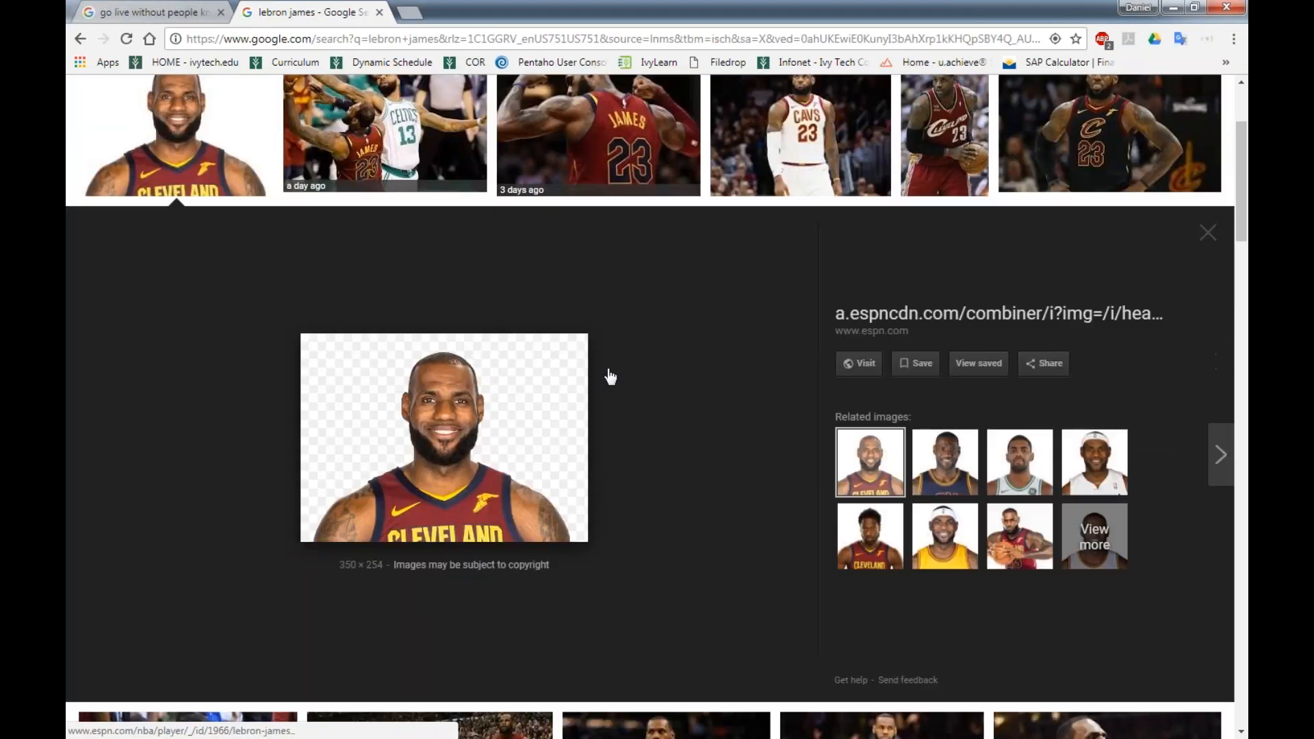
pyautogui.click(505, 429)
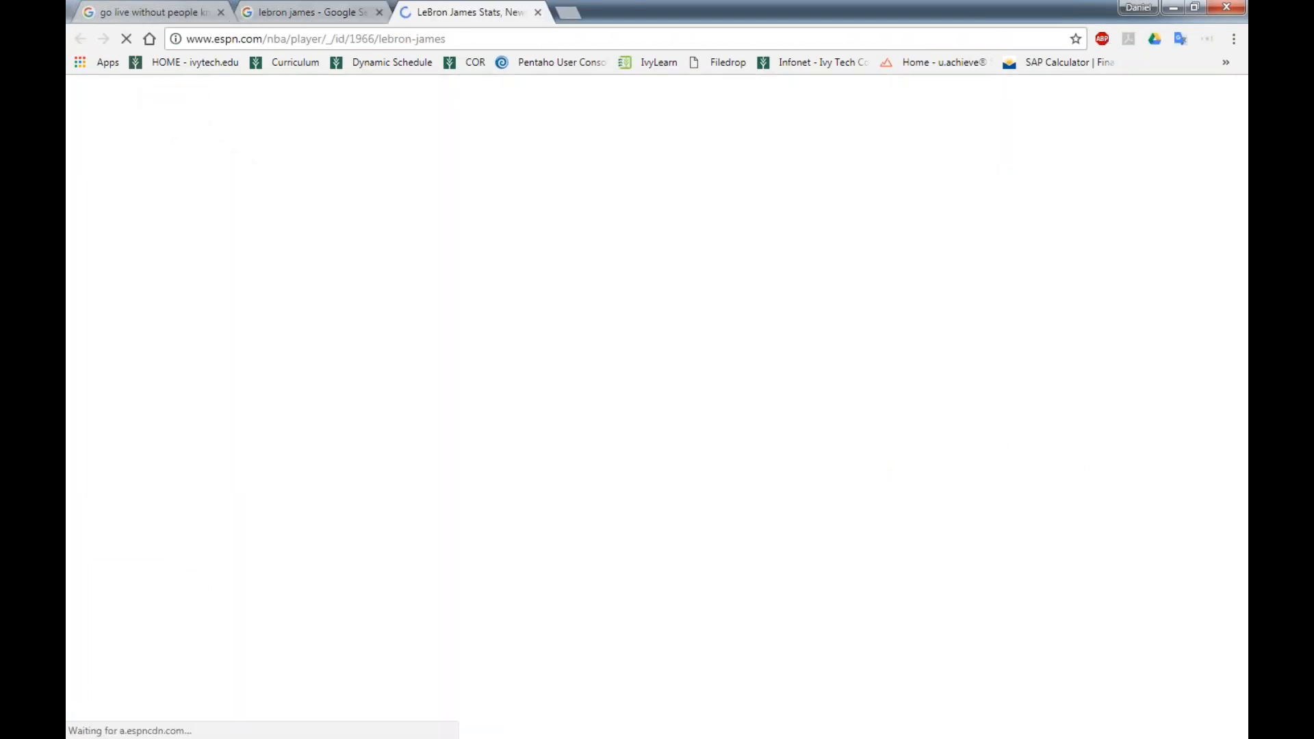
pyautogui.click(538, 13)
# - Open the BBC photo of LeBron James flexing his biceps in its own tab and try to save the image
pyautogui.scroll(3, 662, 308)
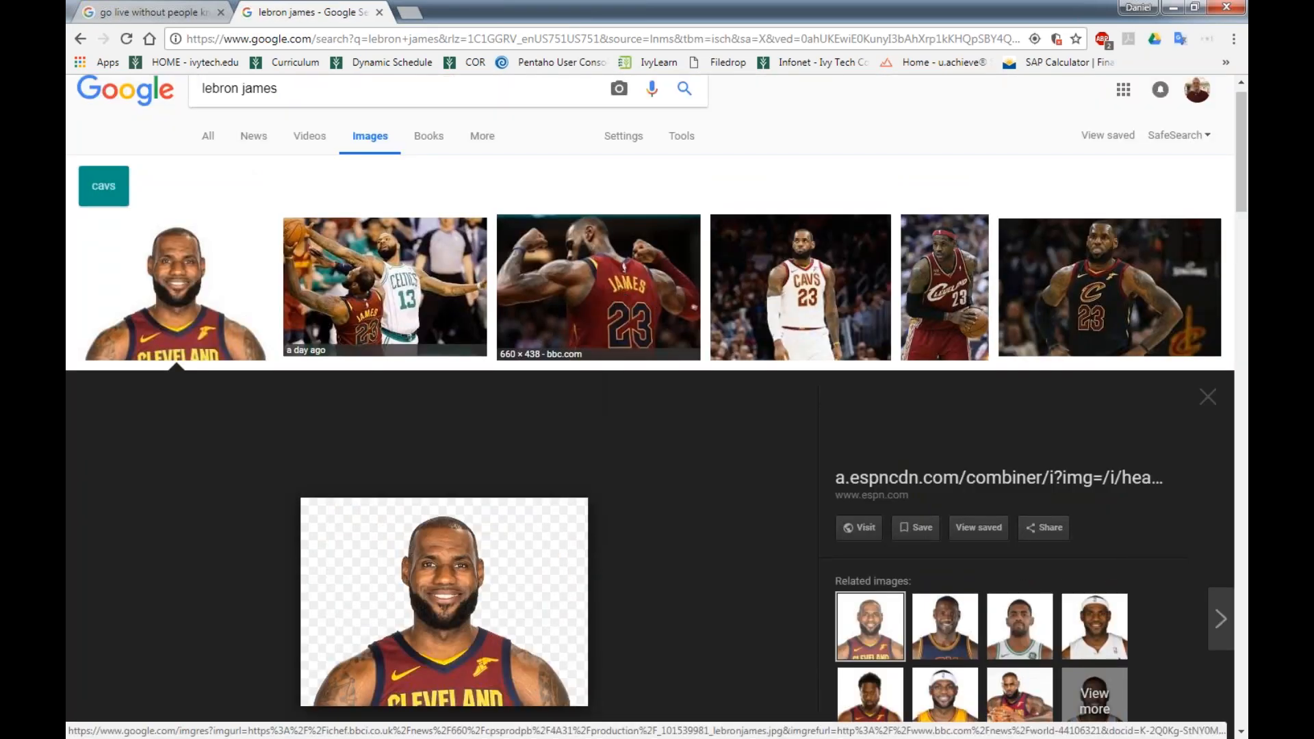
pyautogui.click(623, 298)
pyautogui.rightClick(643, 384)
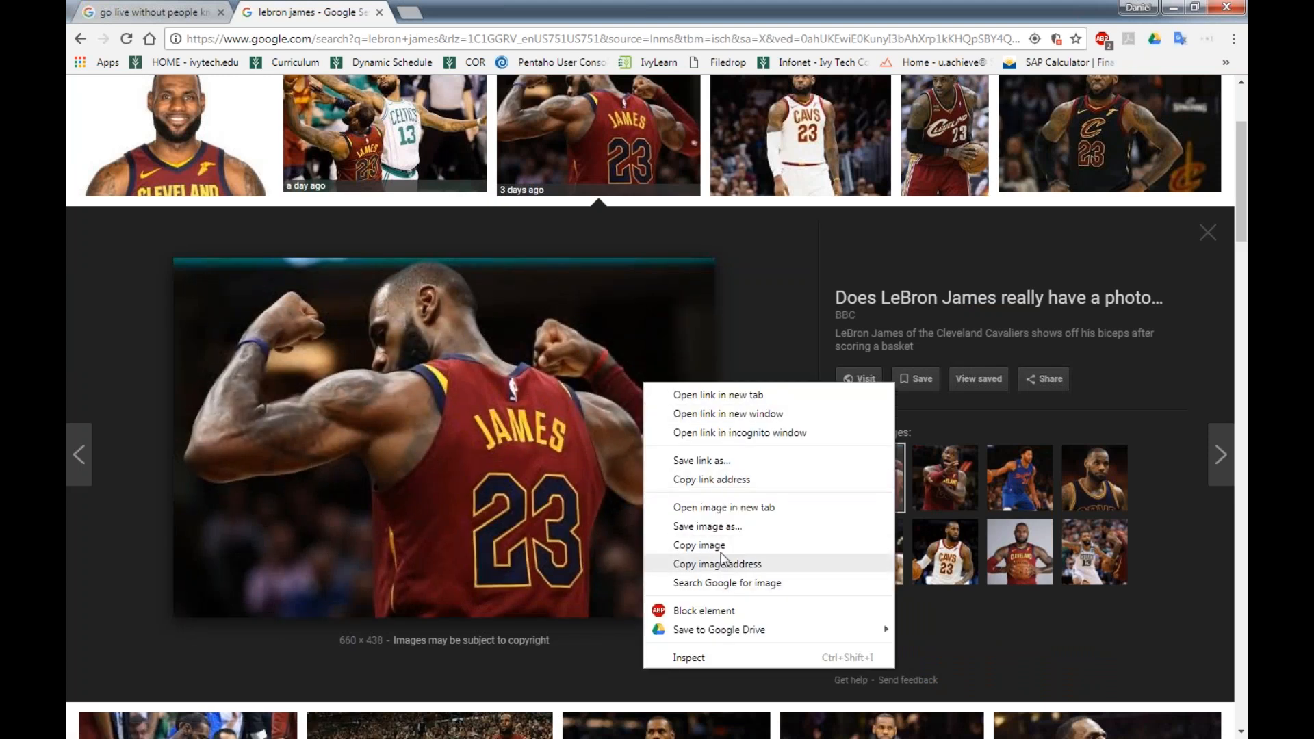
pyautogui.click(719, 510)
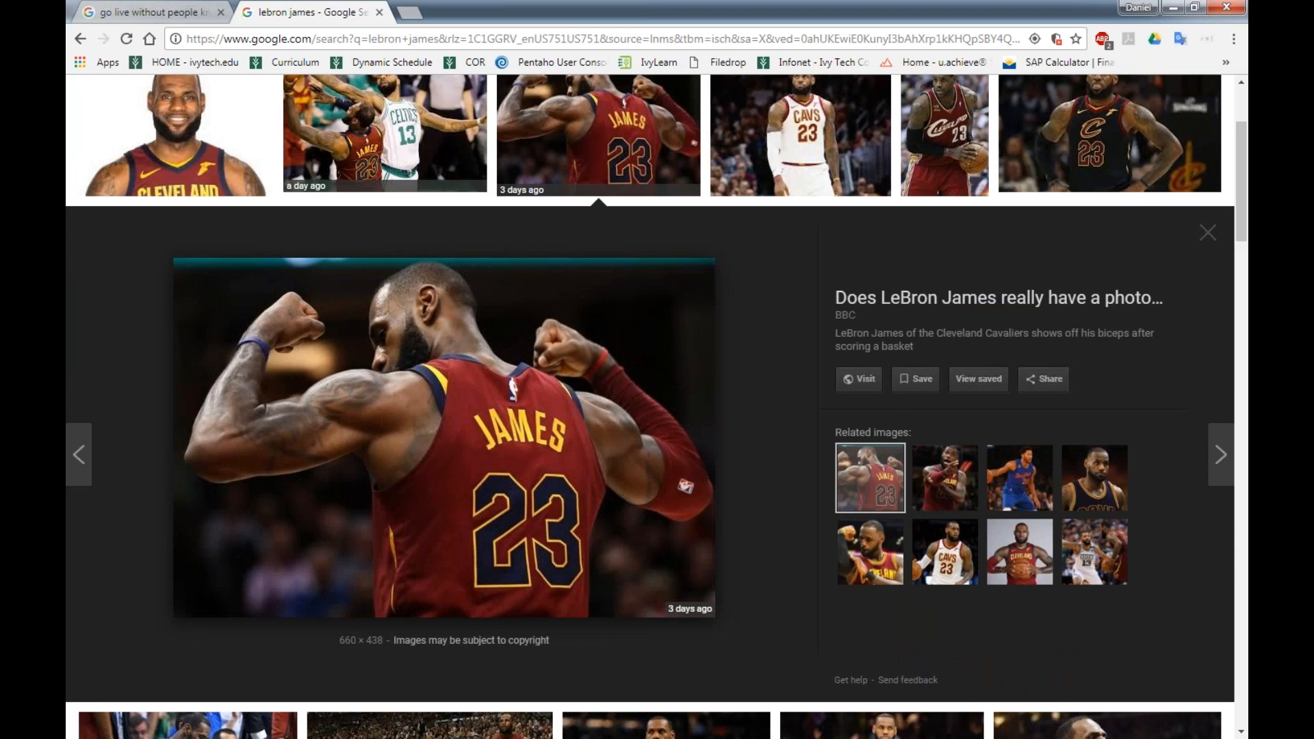
pyautogui.click(475, 9)
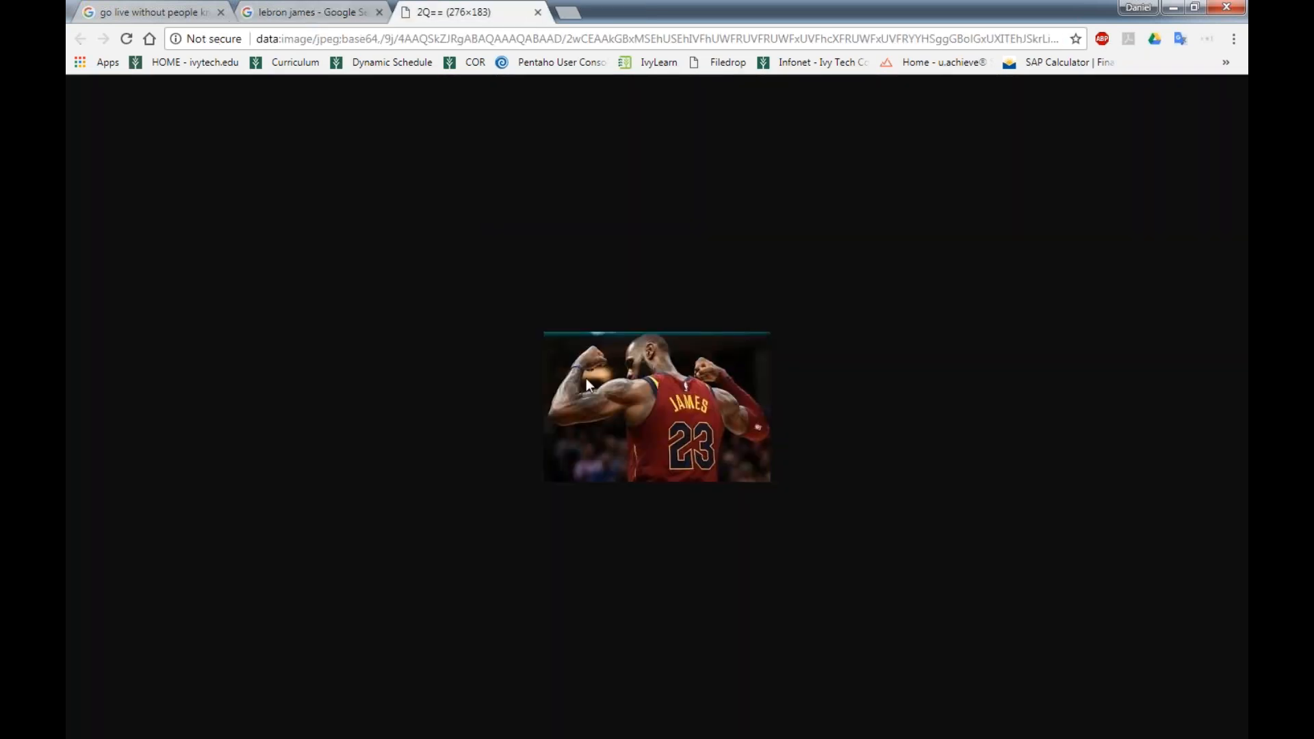
pyautogui.rightClick(639, 390)
pyautogui.click(715, 425)
pyautogui.rightClick(674, 399)
pyautogui.click(707, 432)
# - Return to the image results and preview the New York Post photo of LeBron James in the black Cavaliers jersey
pyautogui.click(316, 11)
pyautogui.click(498, 8)
pyautogui.click(294, 8)
pyautogui.scroll(-6, 623, 322)
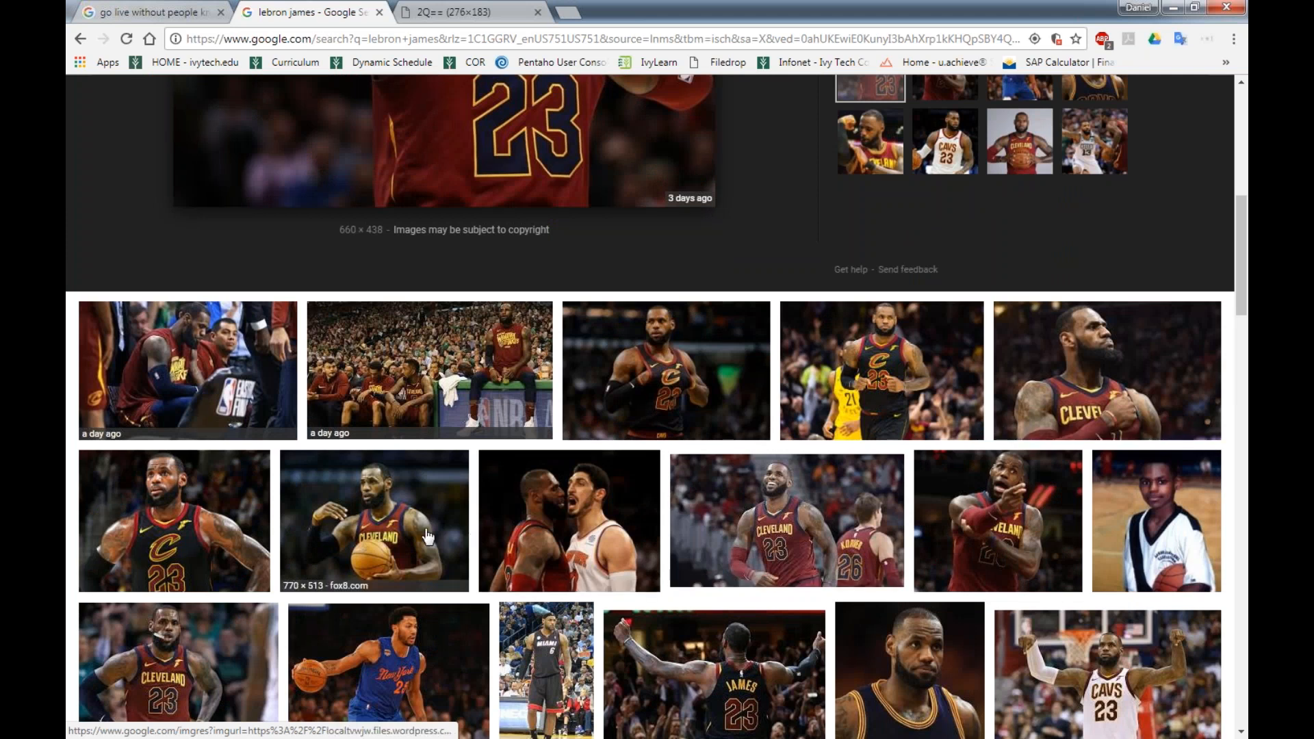
pyautogui.click(233, 527)
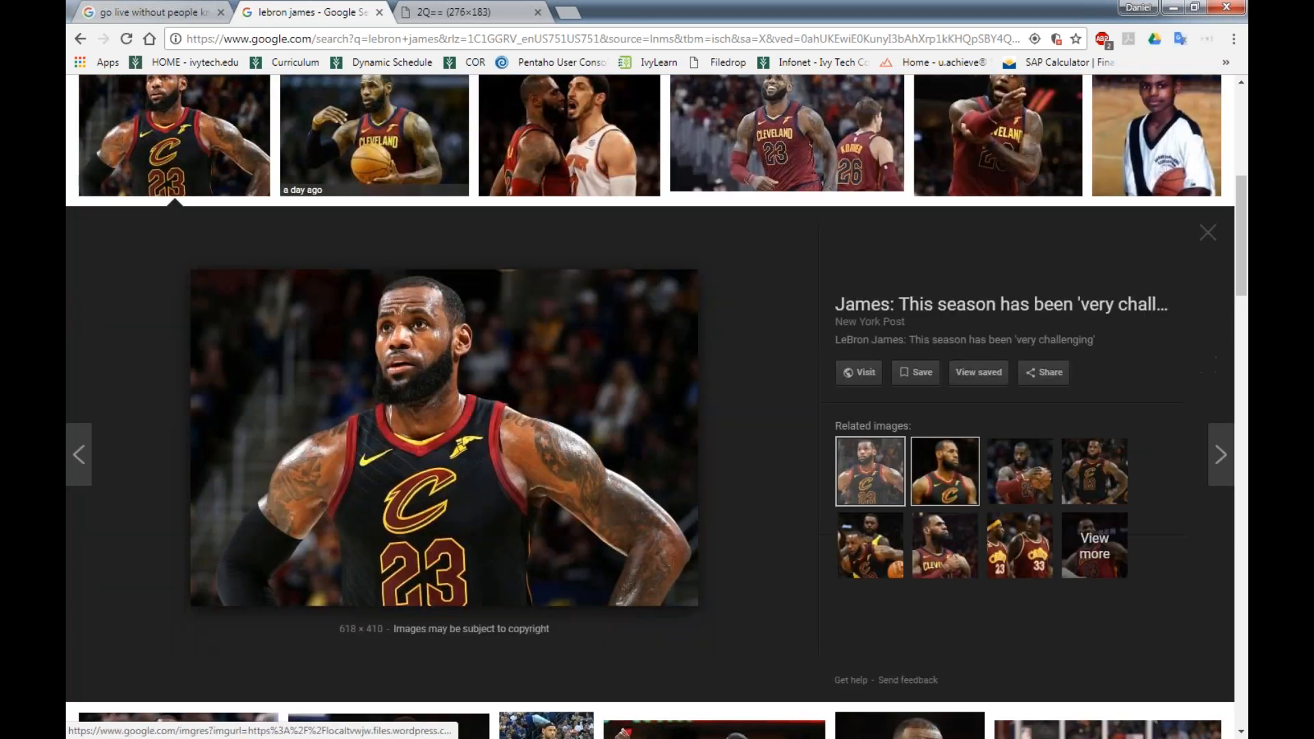
# - Open the New York Post photo in its own tab and save the flexing LeBron James photo as JPEG Lebron in the Downloads folder
pyautogui.rightClick(597, 426)
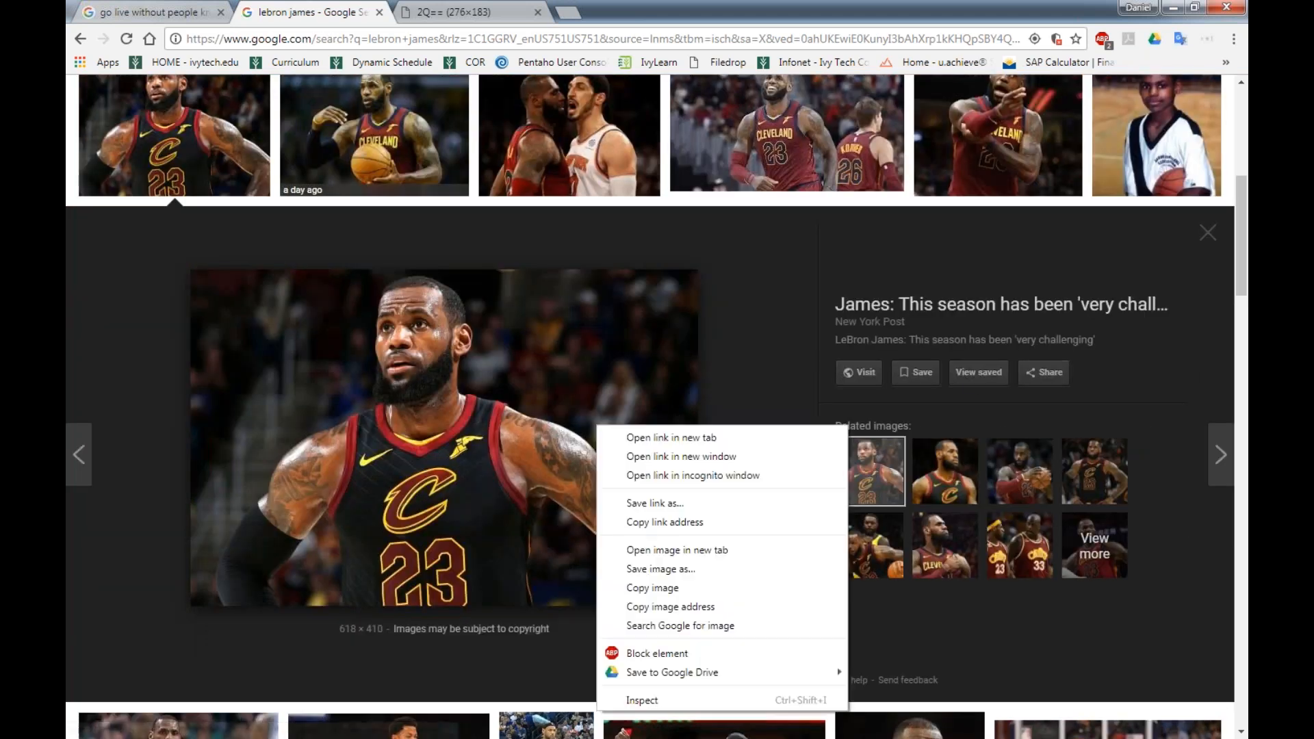
pyautogui.click(653, 549)
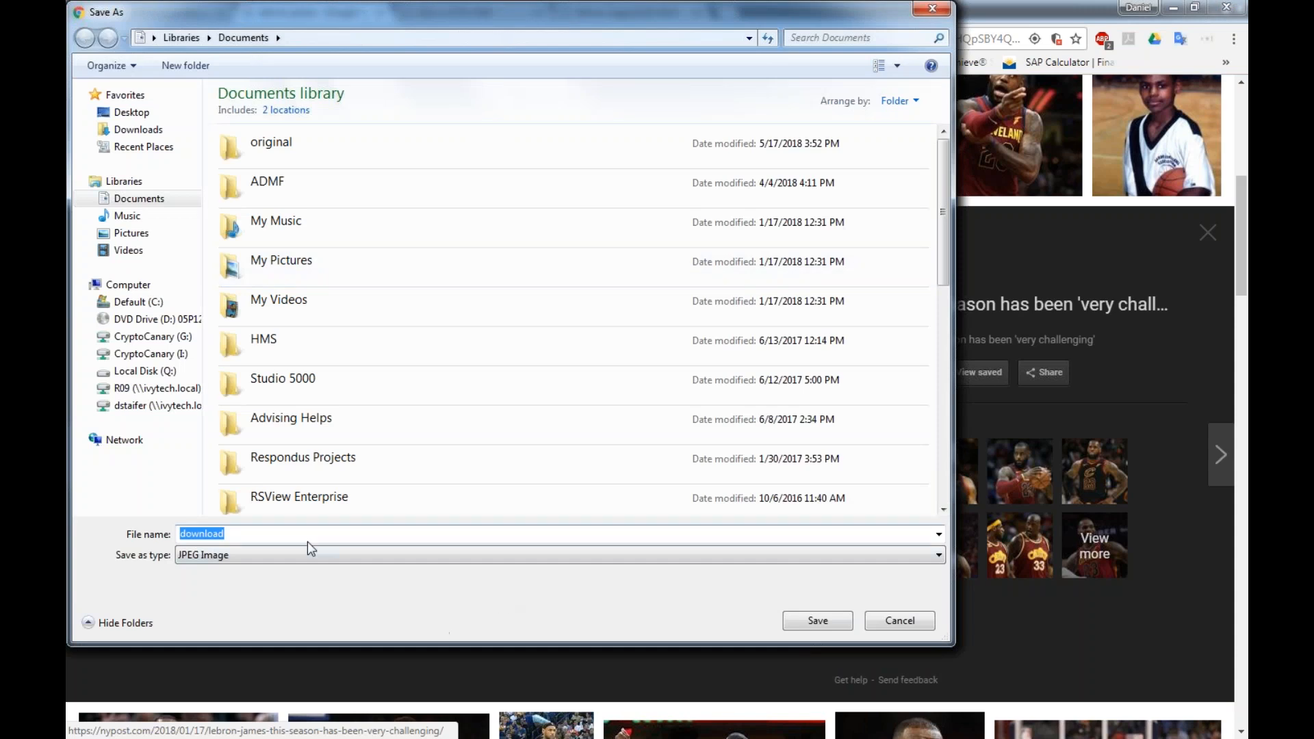
pyautogui.press('BackSpace')
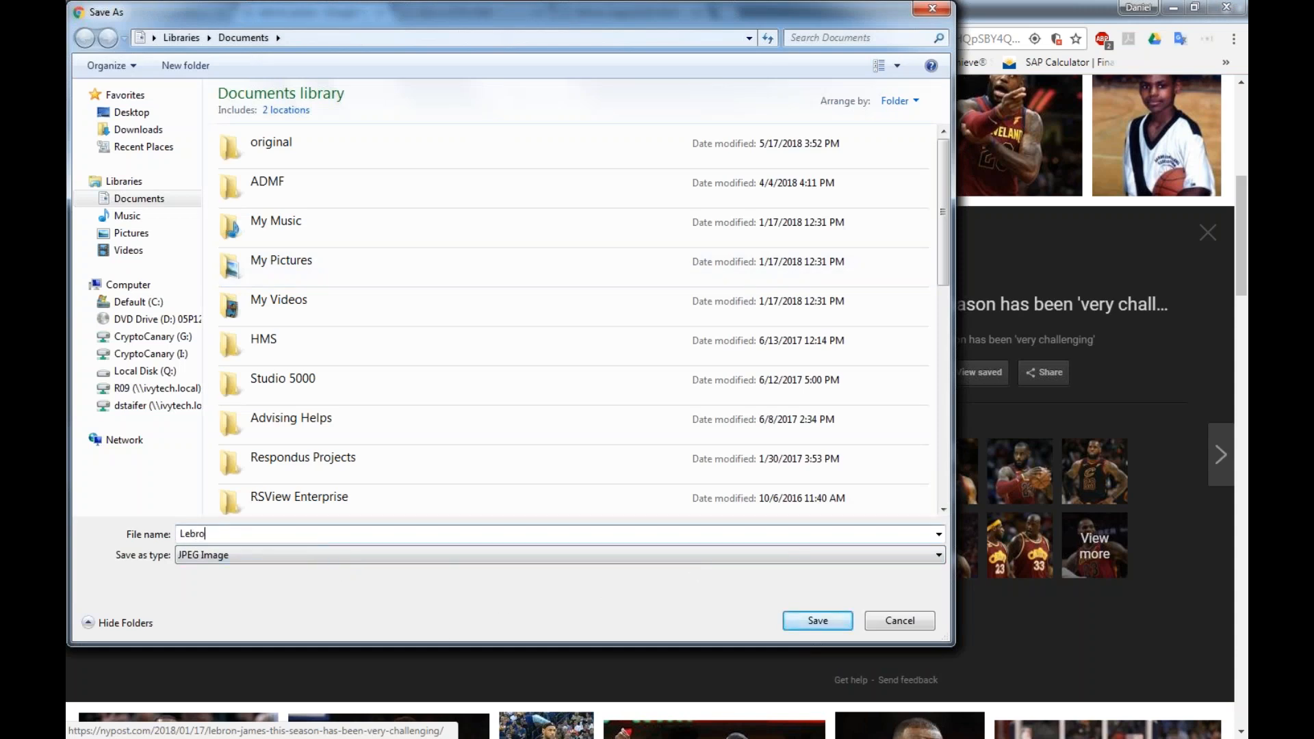
pyautogui.click(147, 133)
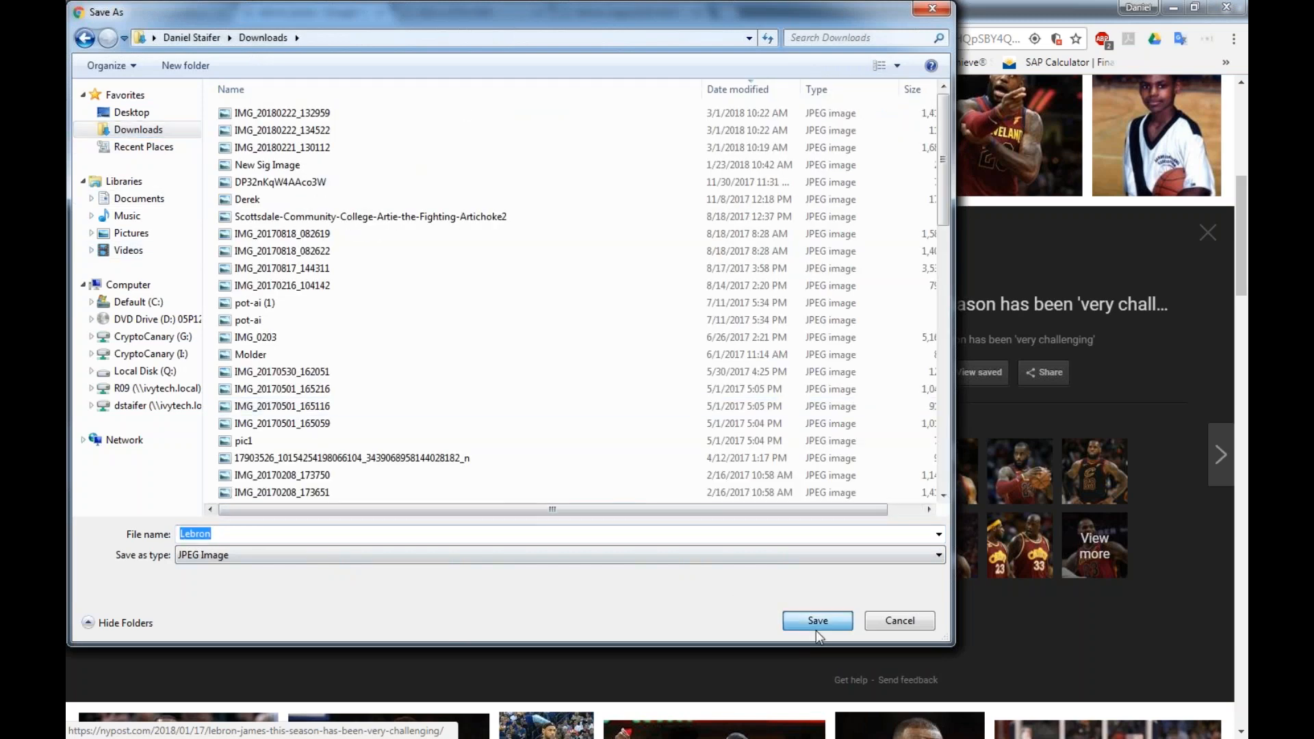
pyautogui.click(816, 630)
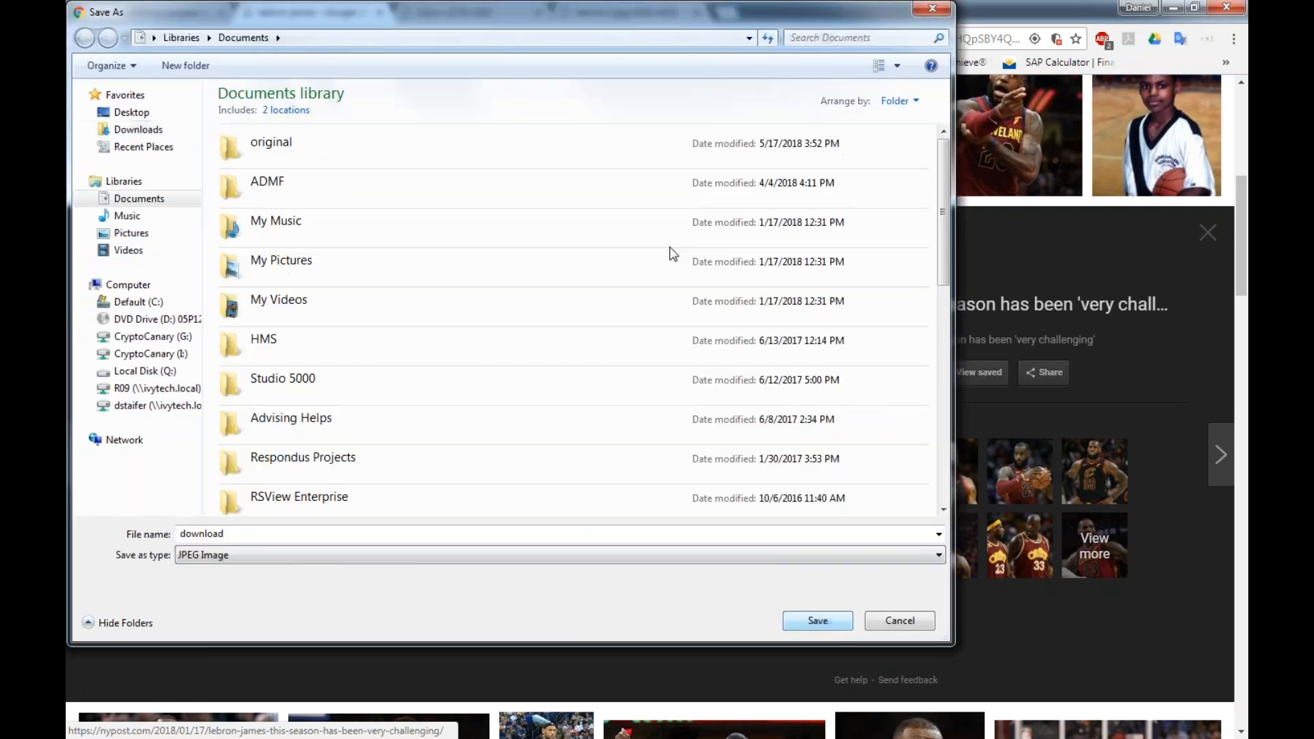
pyautogui.click(944, 6)
# - Close the image search and photo tabs, let the download continue, and return to TIA Portal
pyautogui.click(379, 12)
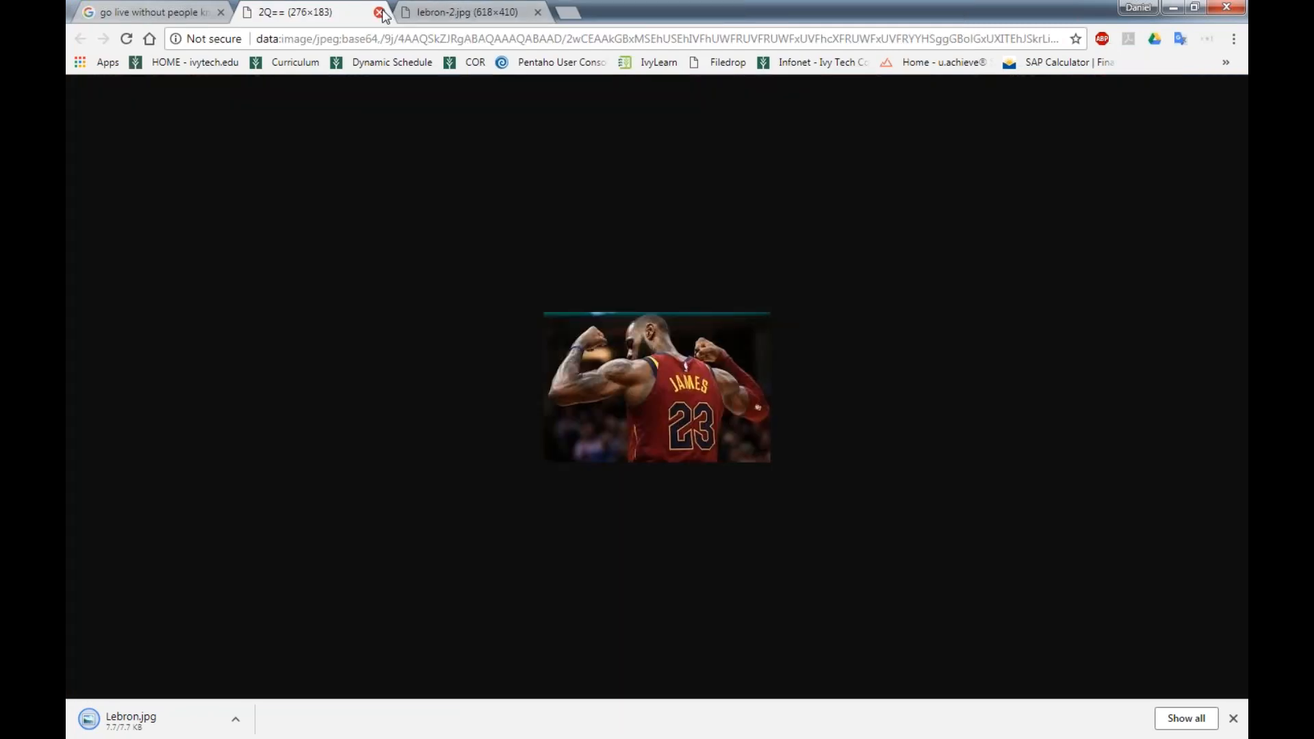
pyautogui.click(383, 14)
pyautogui.click(382, 13)
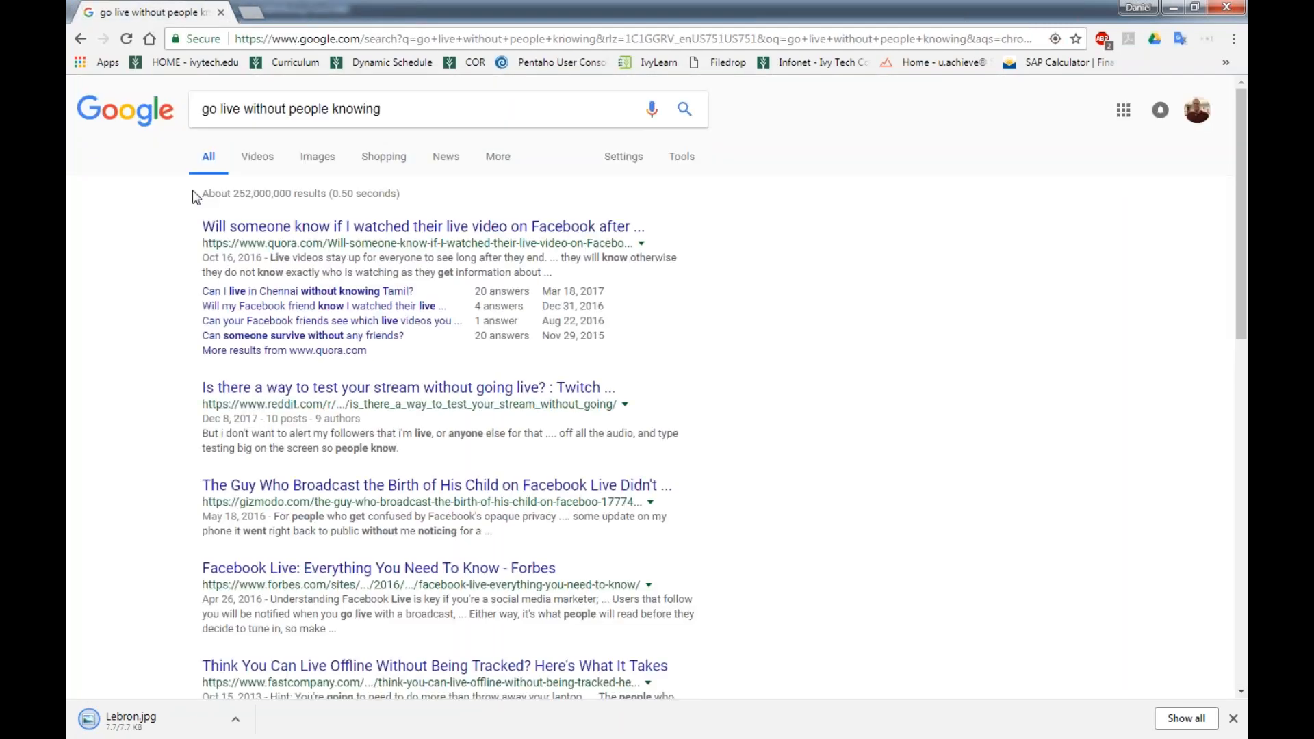
pyautogui.click(1226, 7)
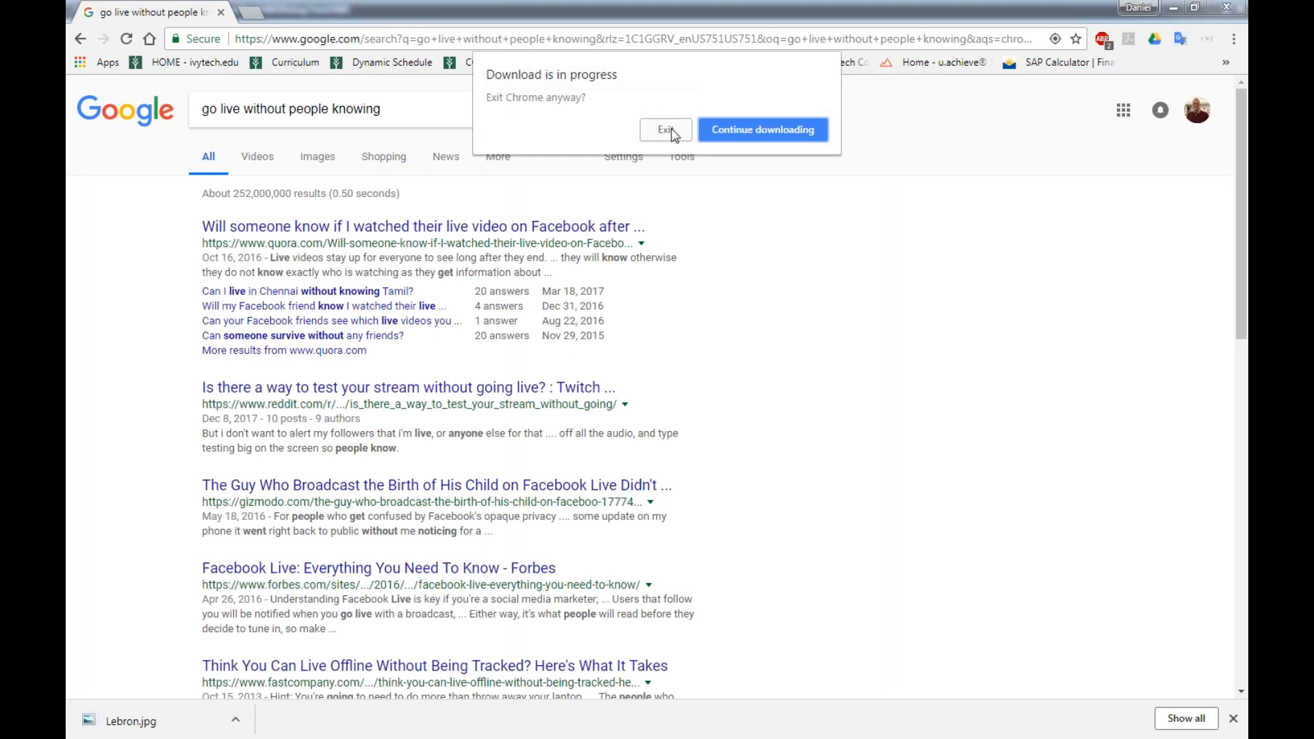
pyautogui.click(753, 130)
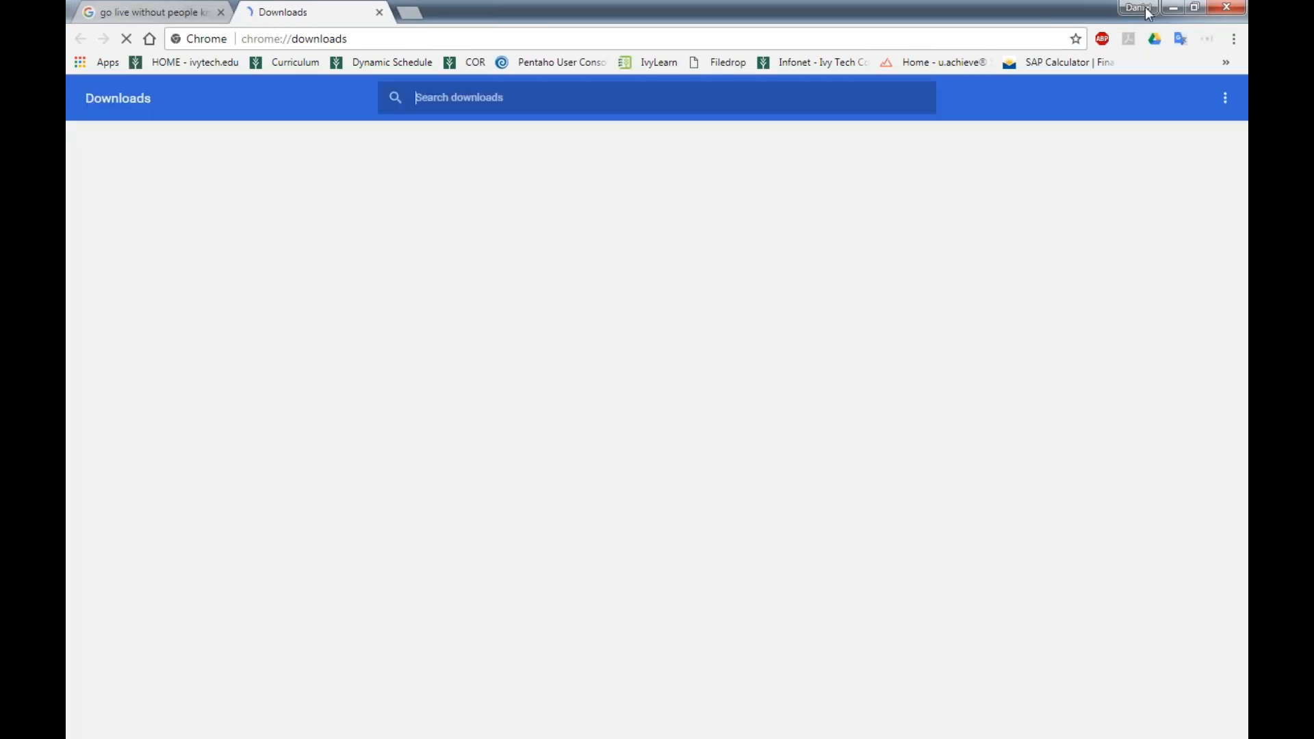
pyautogui.click(1173, 8)
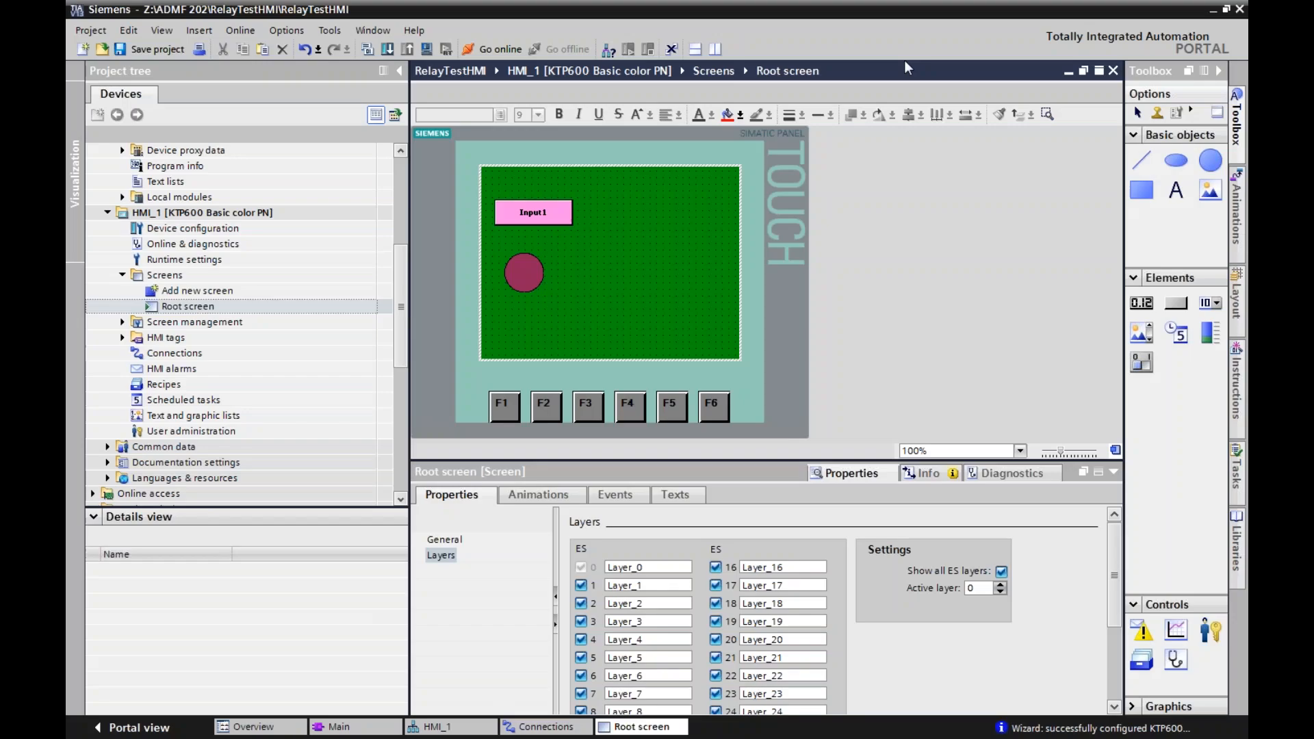
# - Place a graphic view beside the circle on the root screen, try to add a graphic to it, and open its properties
pyautogui.moveTo(1210, 190); pyautogui.dragTo(713, 299)
pyautogui.rightClick(667, 269)
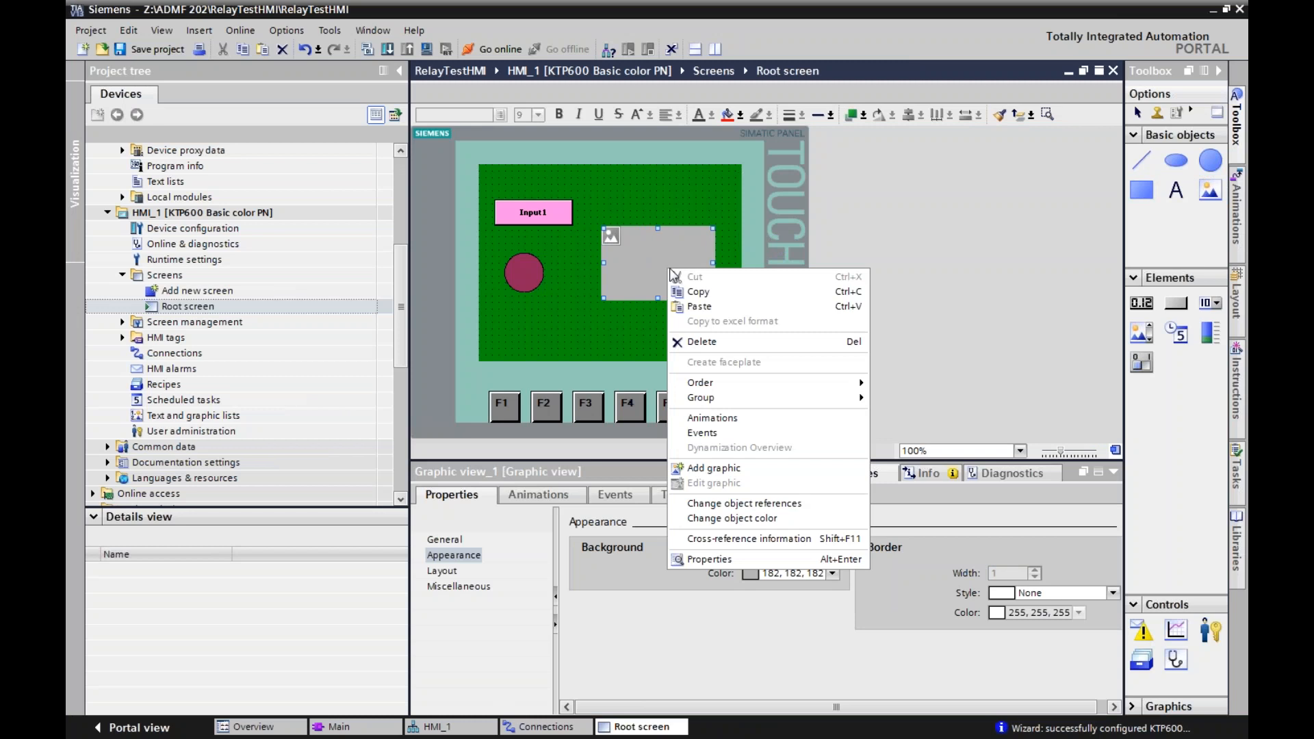
pyautogui.click(714, 468)
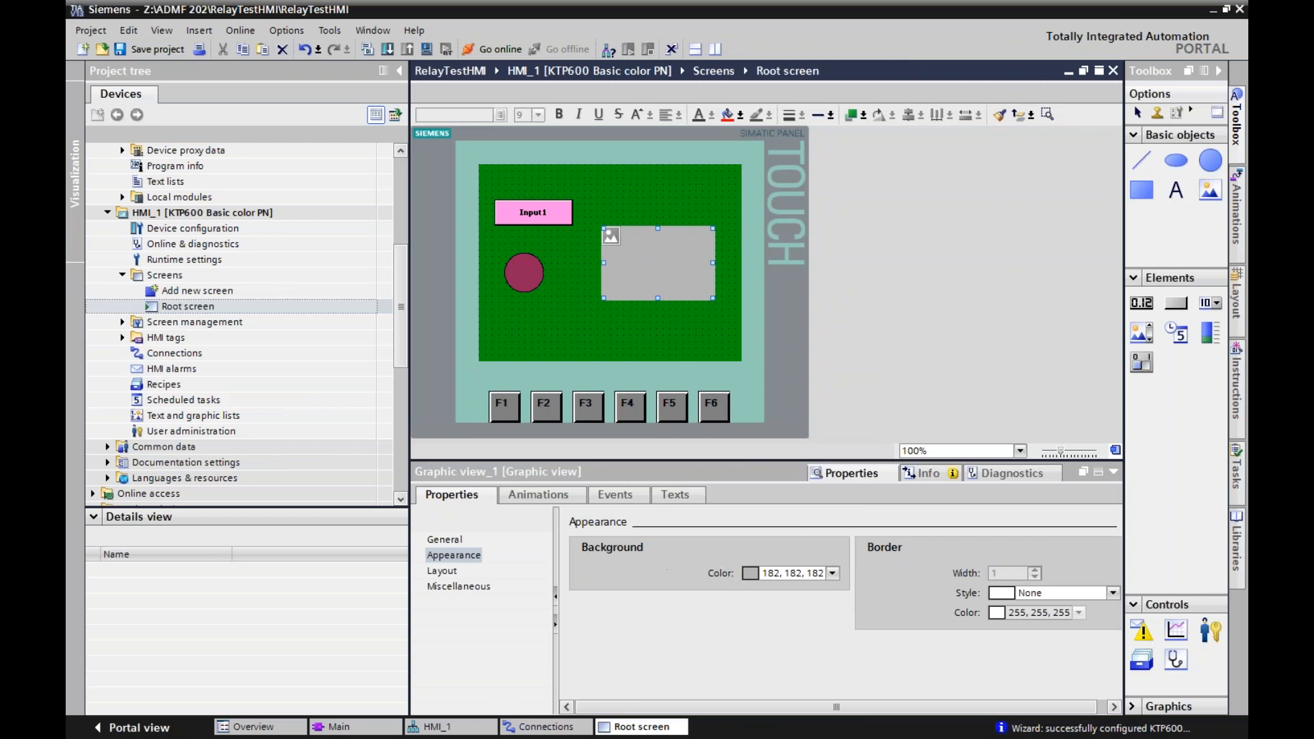
pyautogui.rightClick(650, 261)
pyautogui.click(731, 549)
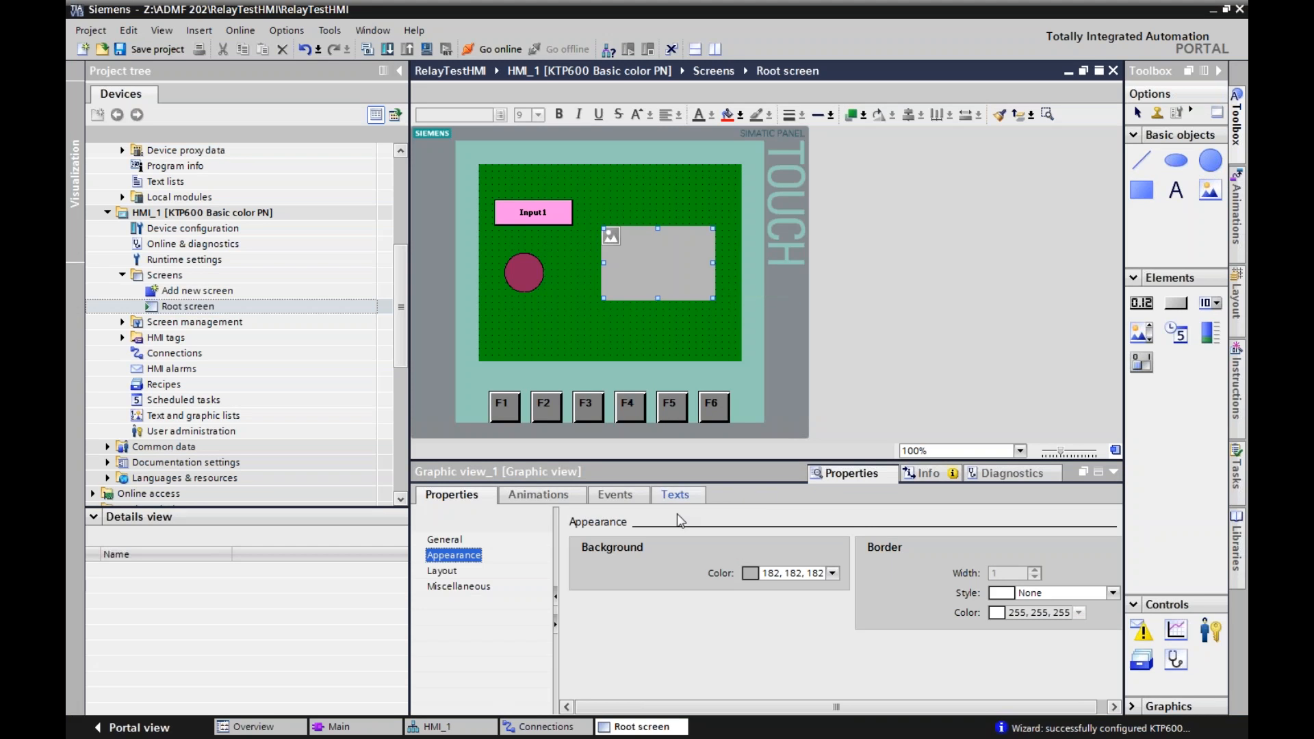
# - Add Lebron.jpg from the Downloads folder as a new graphic and show it in the graphic view
pyautogui.click(453, 540)
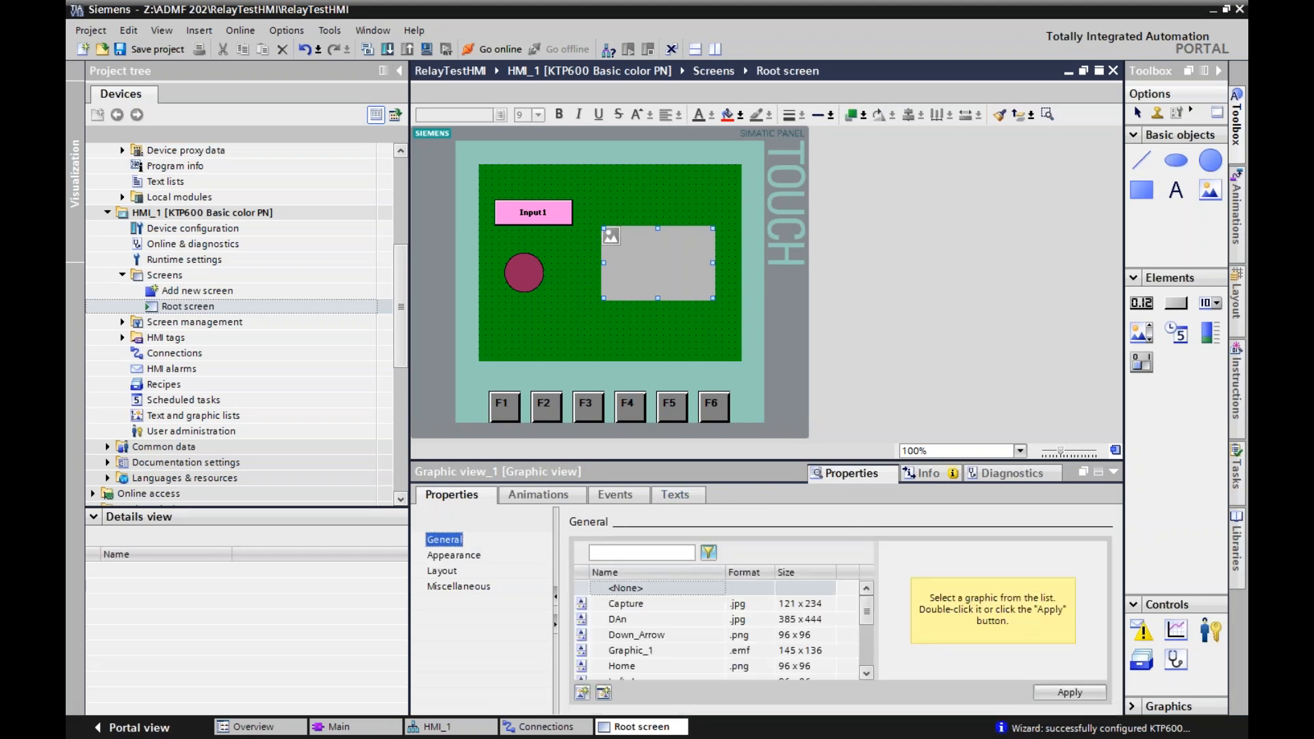
pyautogui.moveTo(868, 608)
pyautogui.mouseDown()
pyautogui.moveTo(871, 668)
pyautogui.moveTo(871, 607)
pyautogui.mouseUp()
pyautogui.moveTo(864, 630); pyautogui.dragTo(874, 594)
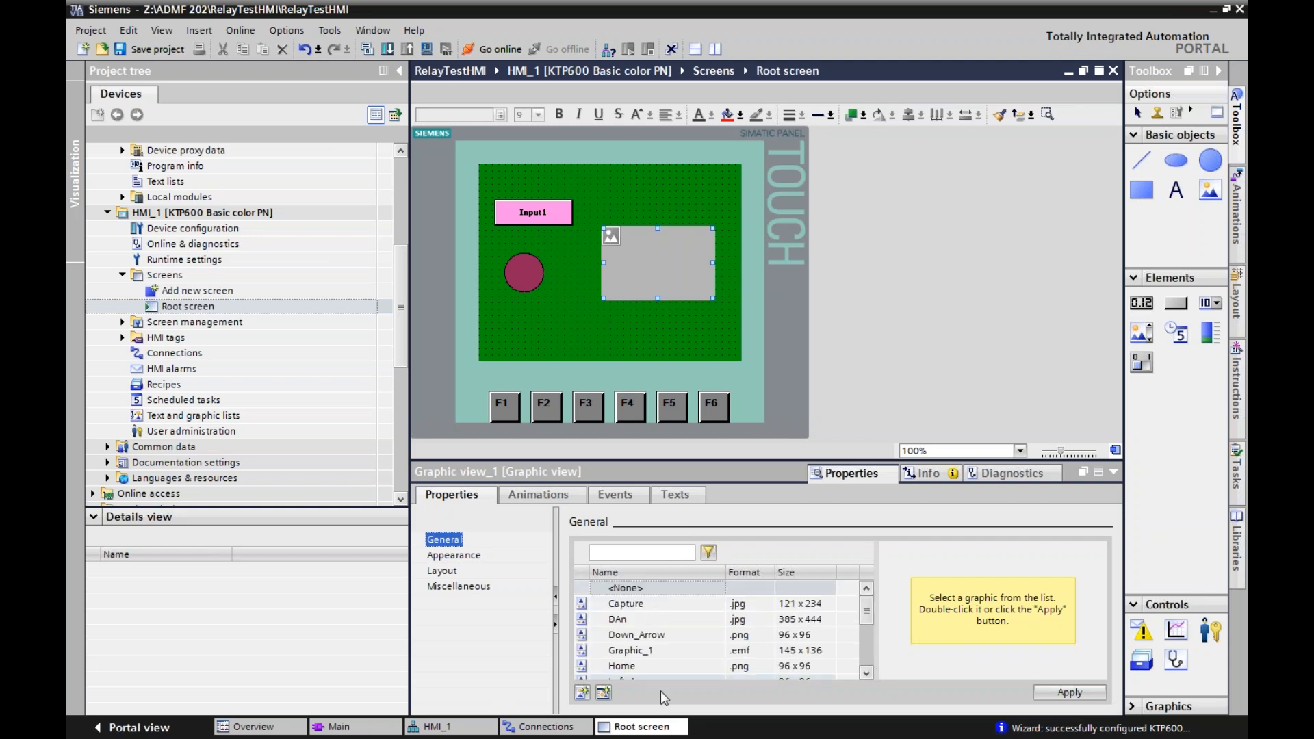
pyautogui.click(586, 690)
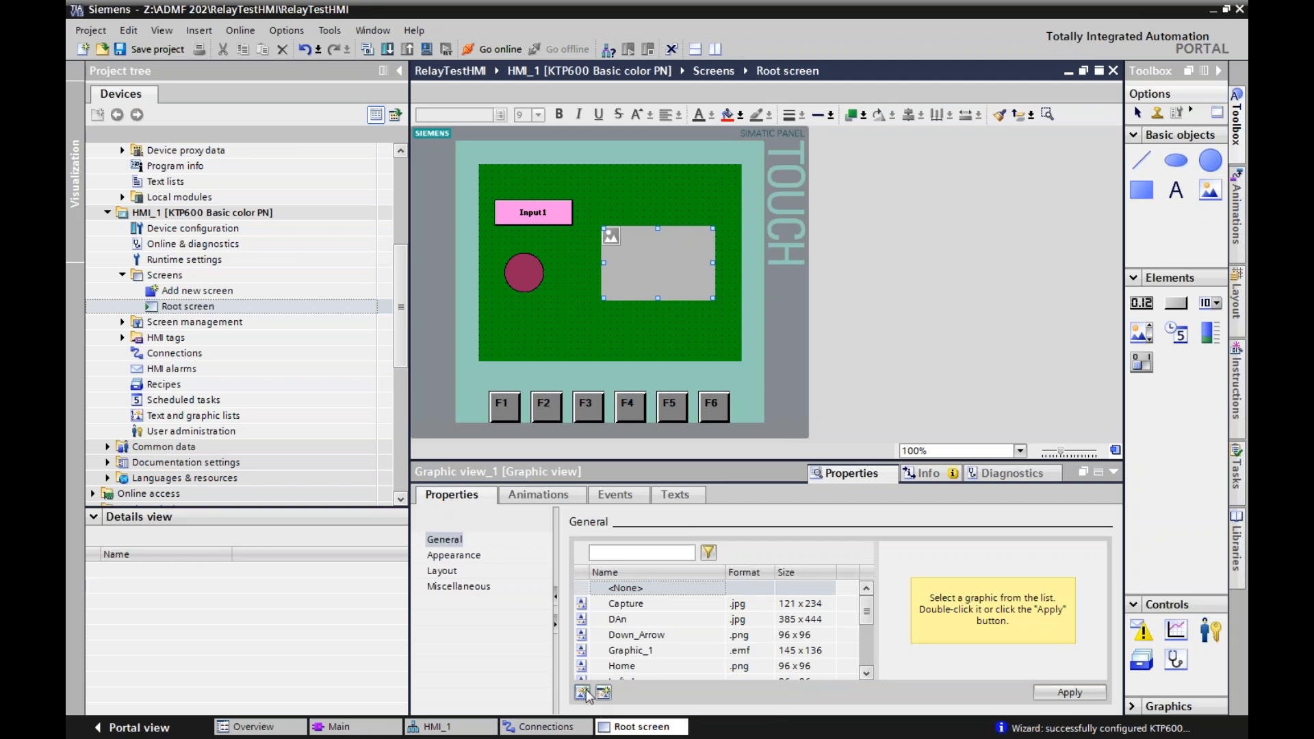
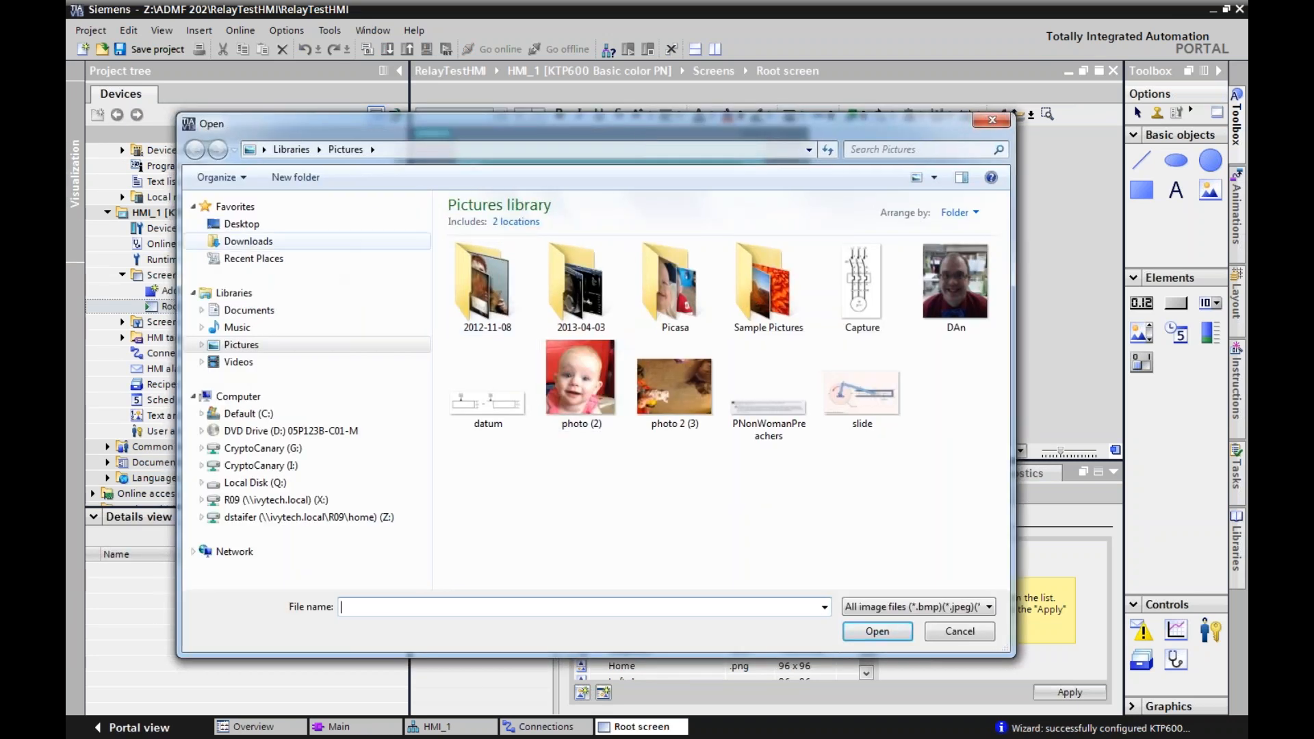
pyautogui.click(248, 240)
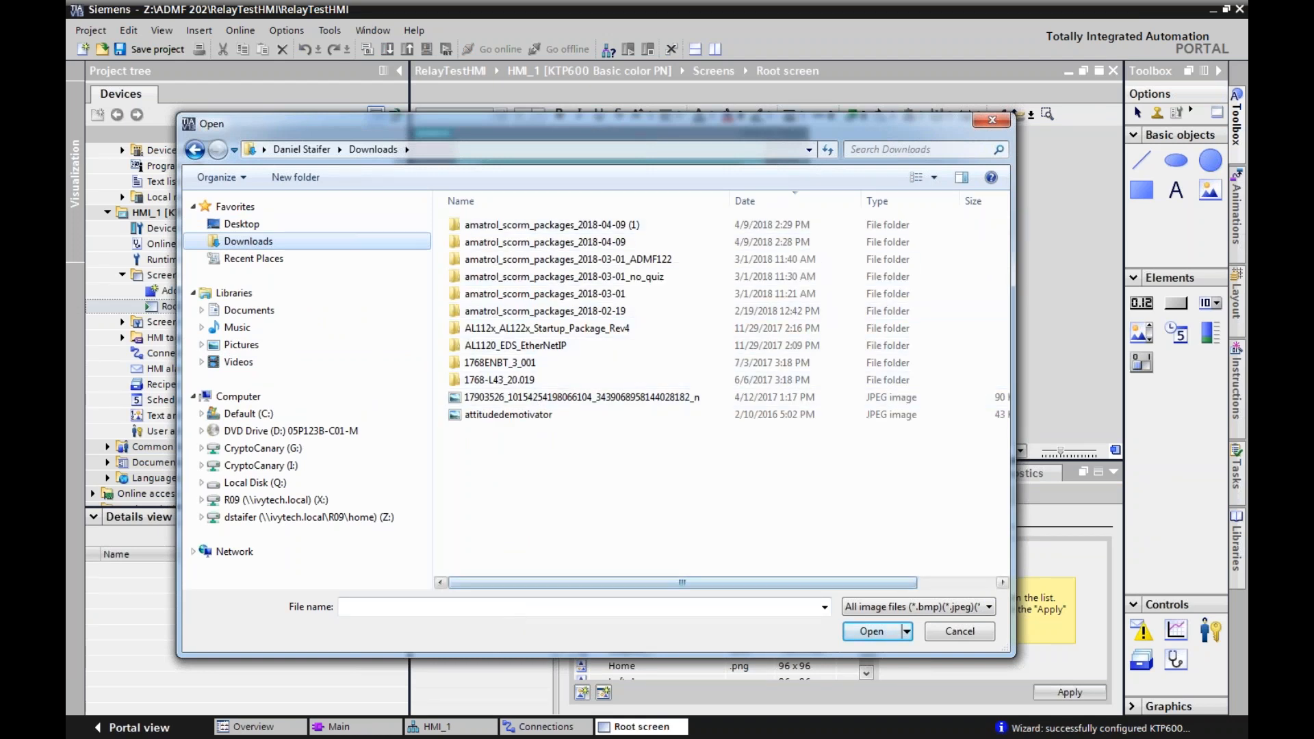
pyautogui.click(512, 607)
pyautogui.write('leb')
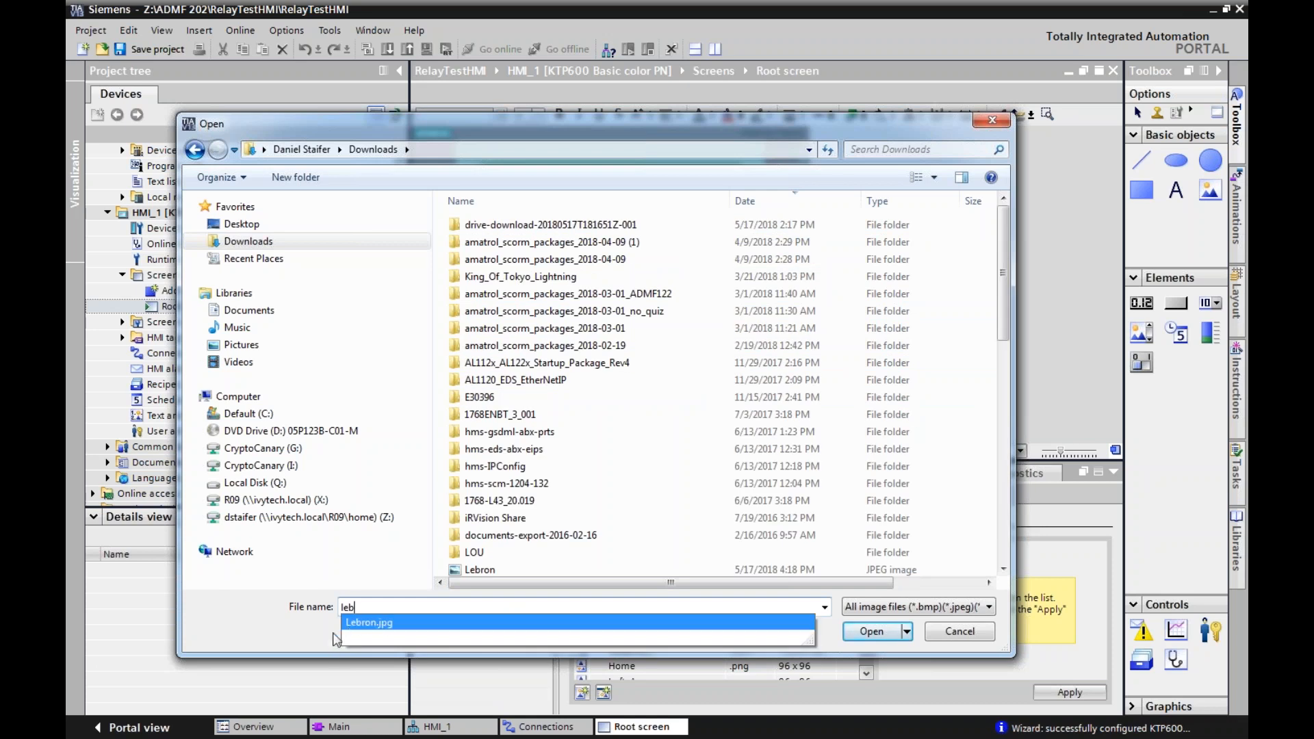
pyautogui.click(434, 625)
pyautogui.click(857, 634)
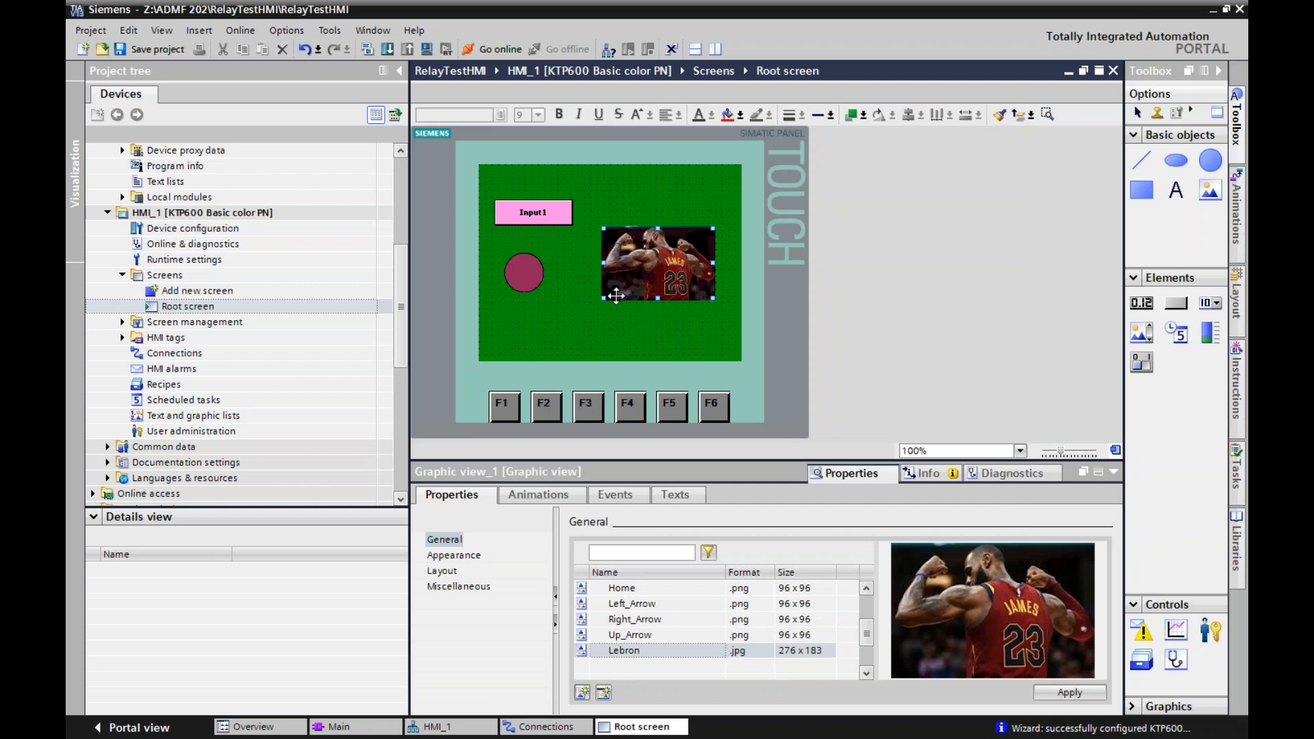
# - Enlarge the LeBron picture slightly and add a Visibility animation to it, controlled by the PLC tag Solenoid1
pyautogui.moveTo(602, 300); pyautogui.dragTo(622, 286)
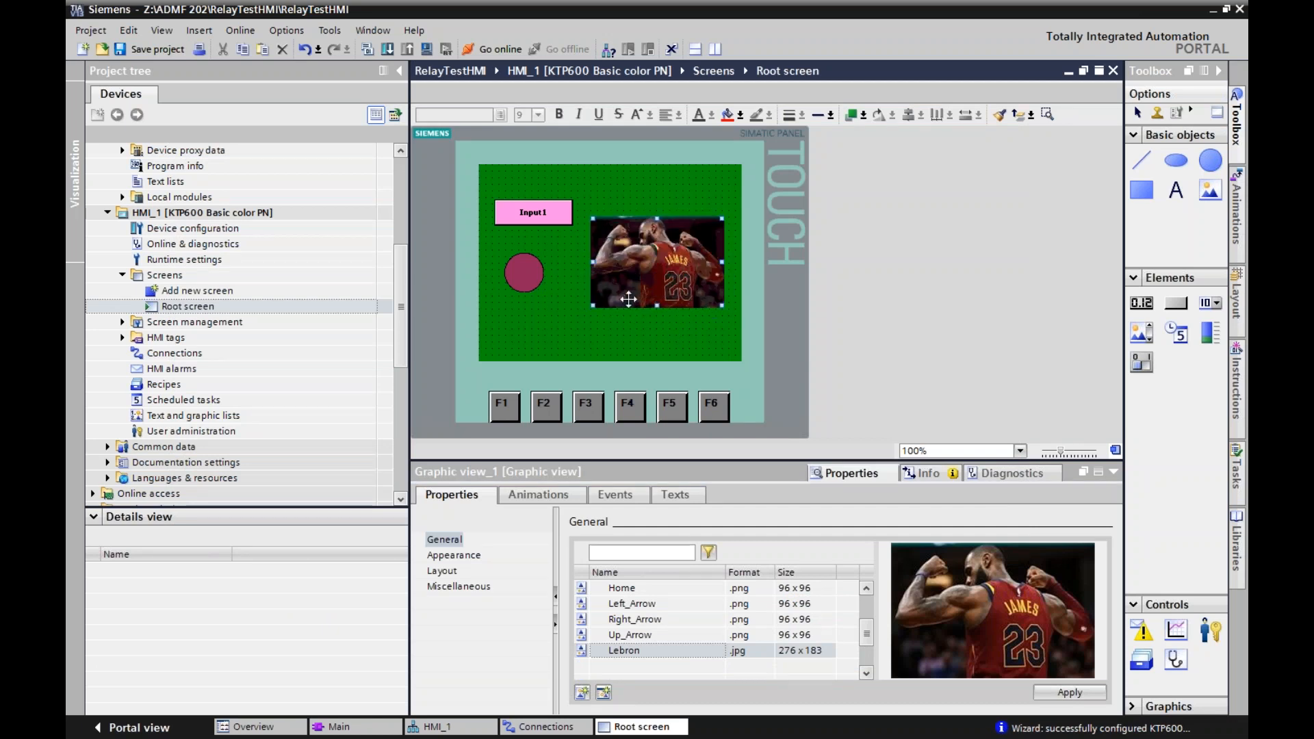
pyautogui.click(538, 494)
pyautogui.click(657, 252)
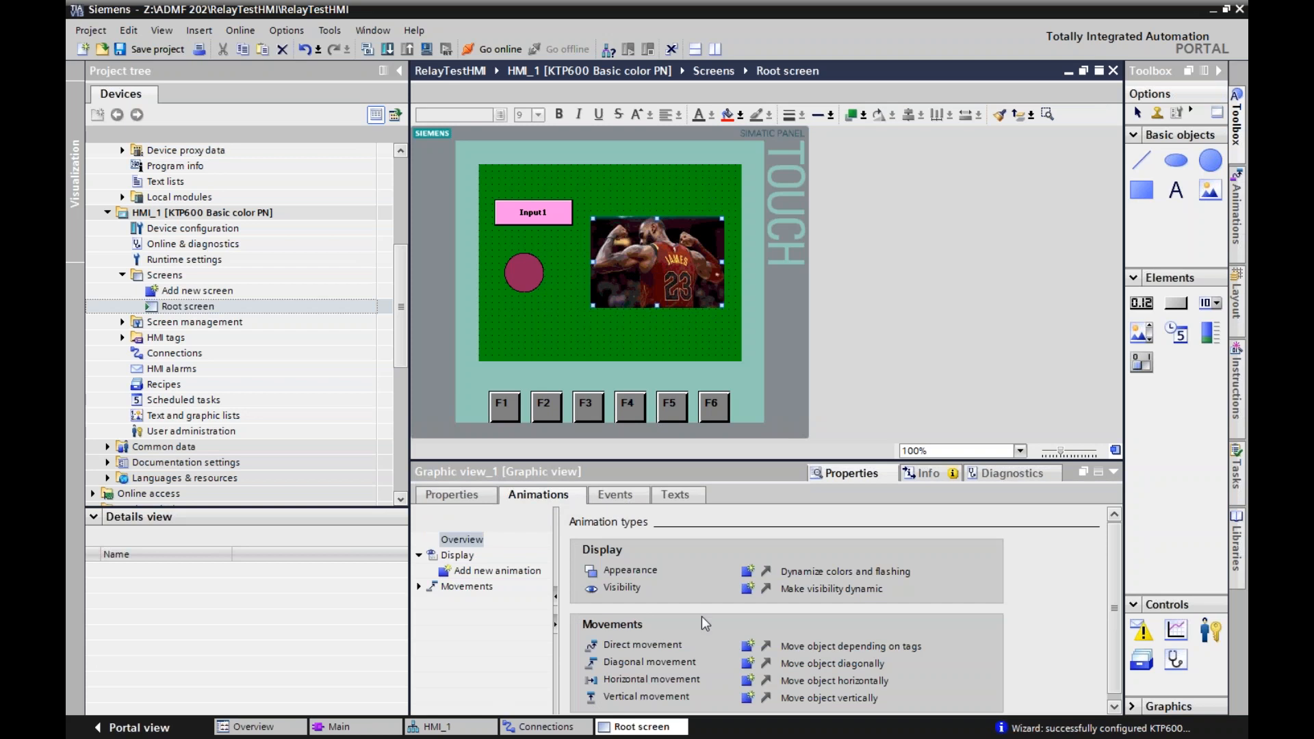
pyautogui.click(746, 589)
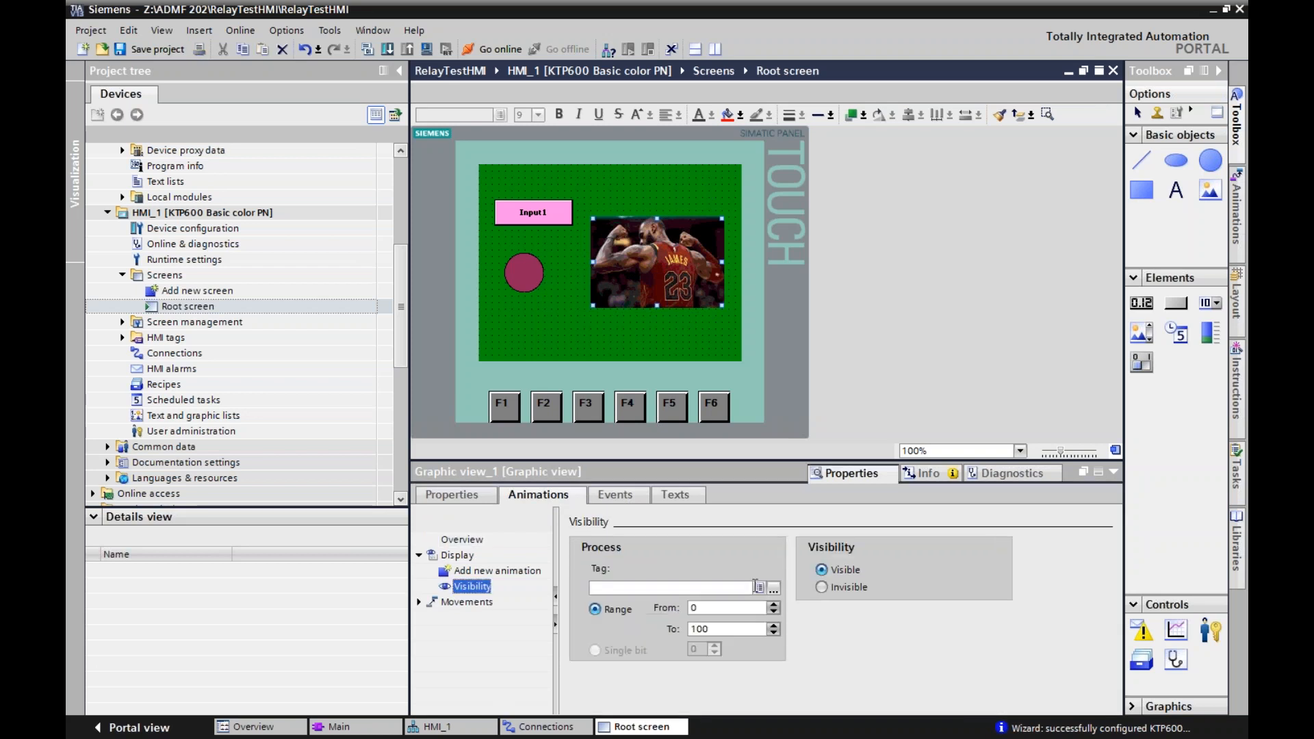
pyautogui.click(761, 588)
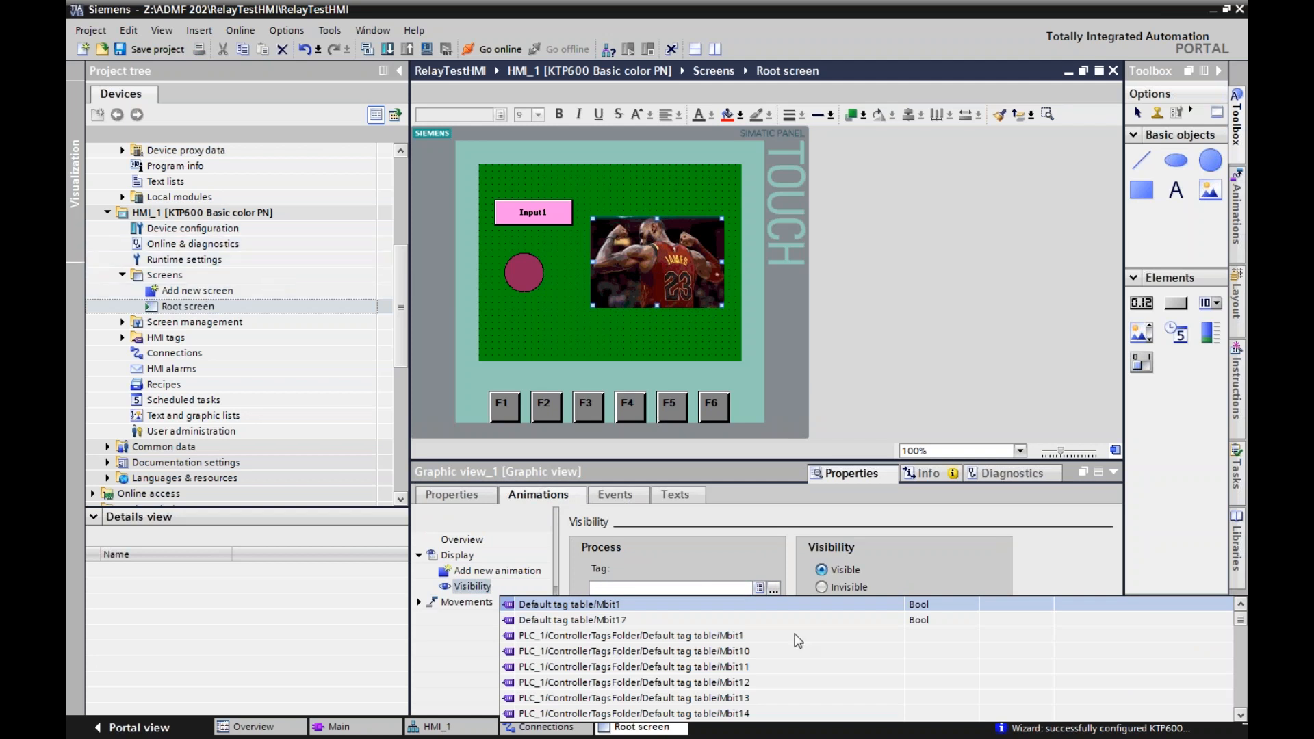
pyautogui.scroll(-10, 675, 638)
pyautogui.scroll(-3, 671, 635)
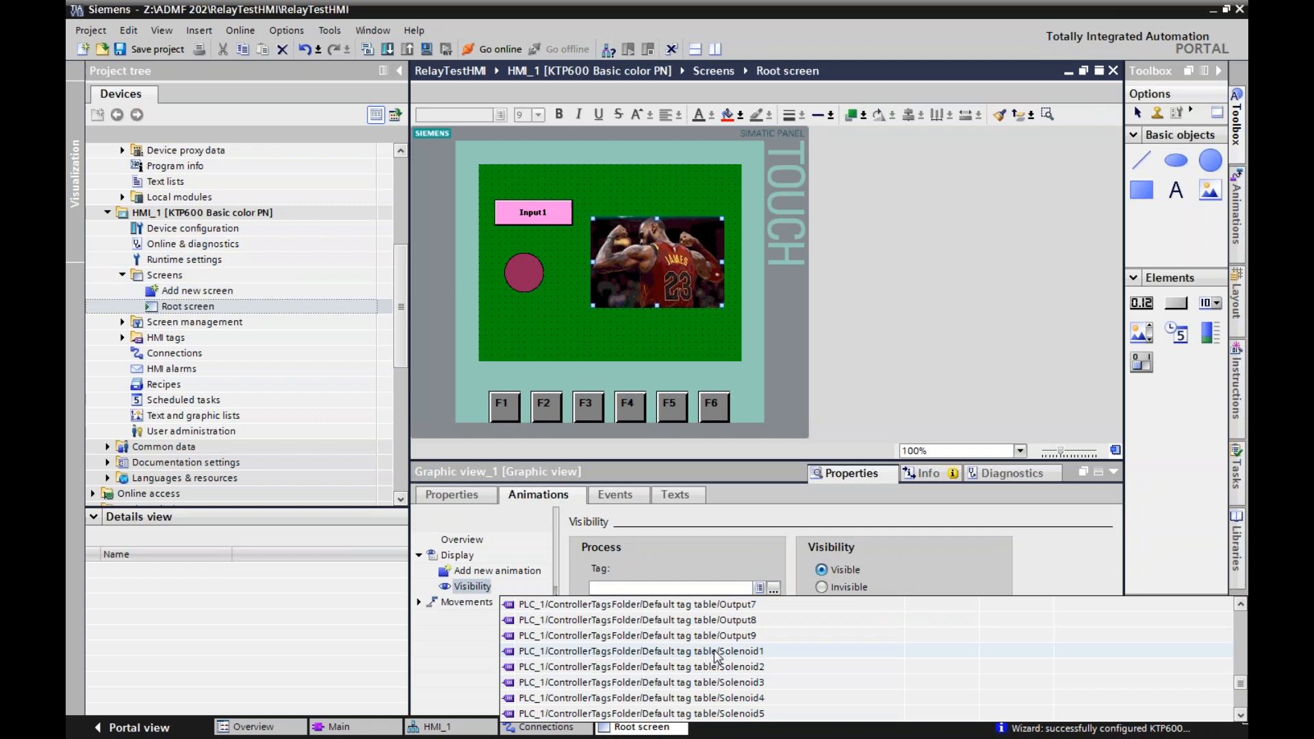
pyautogui.click(720, 652)
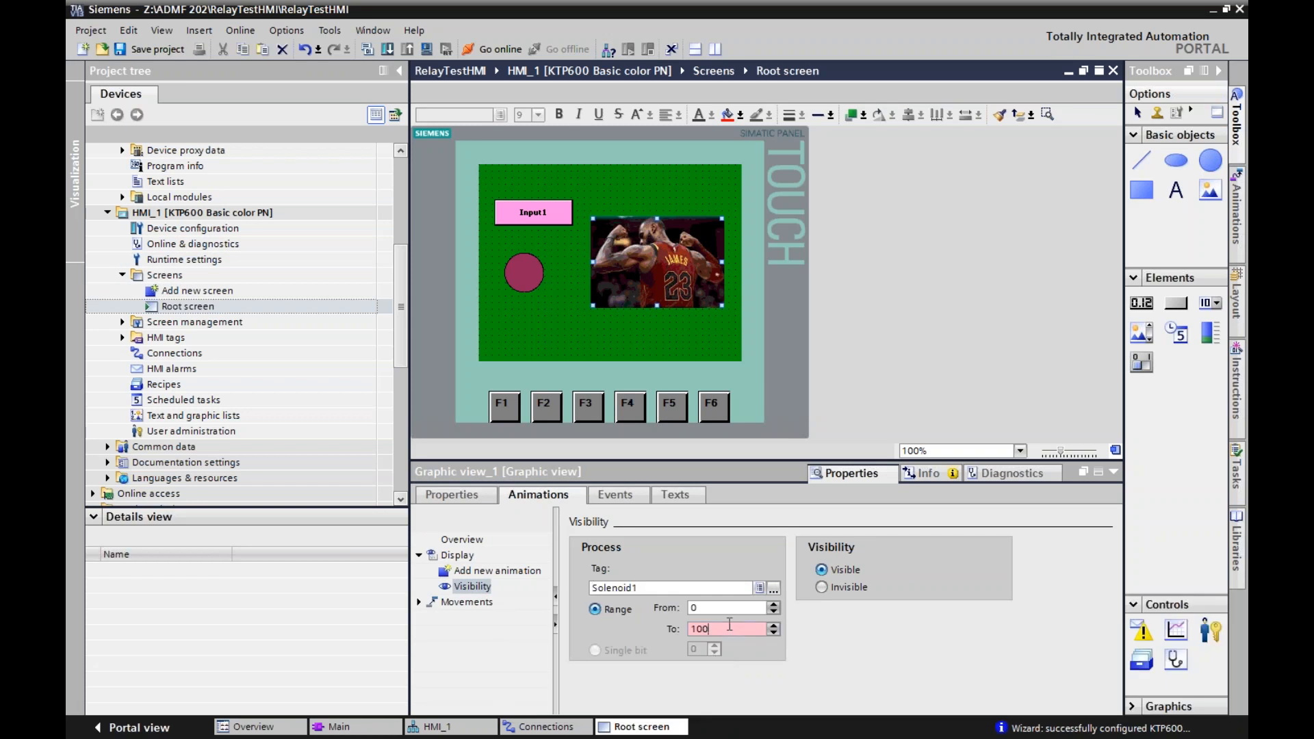
# - Set the picture's visibility range from 1 to 1
pyautogui.moveTo(735, 629); pyautogui.dragTo(678, 631)
pyautogui.write('1')
pyautogui.press('Return')
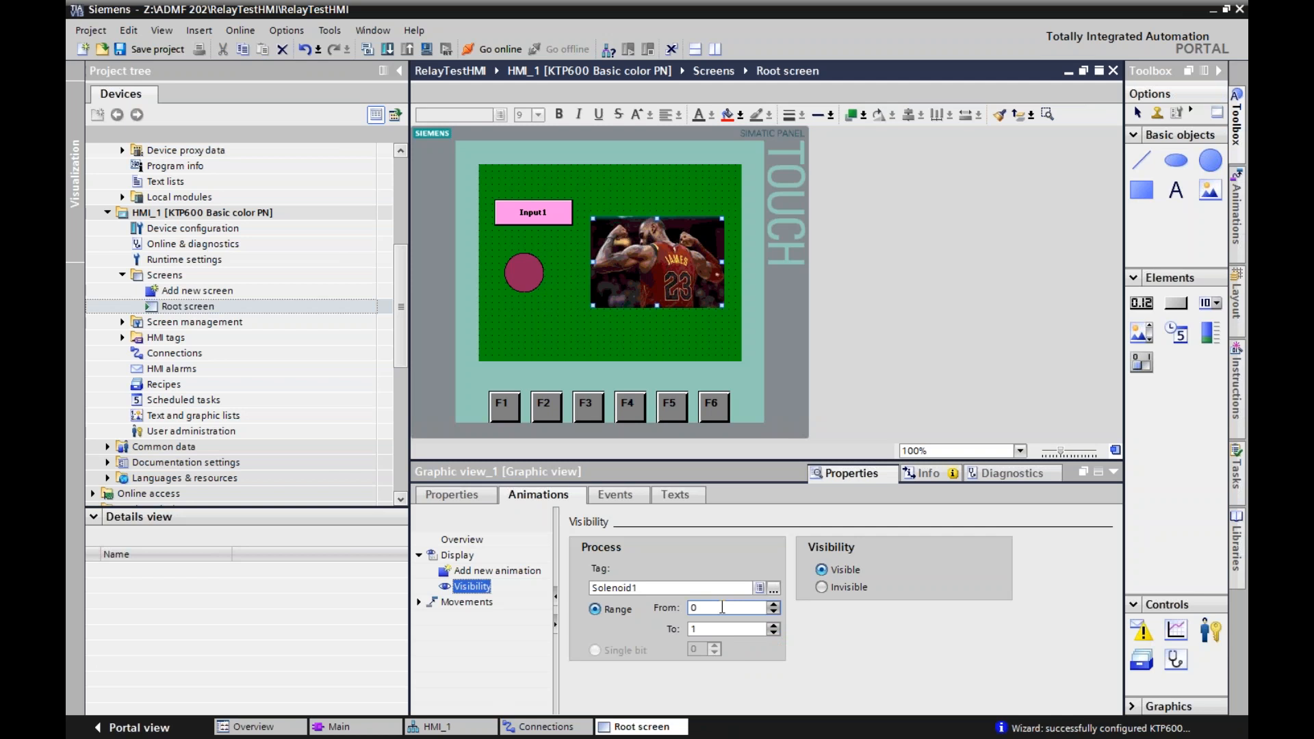
pyautogui.moveTo(704, 608); pyautogui.dragTo(686, 607)
pyautogui.write('1')
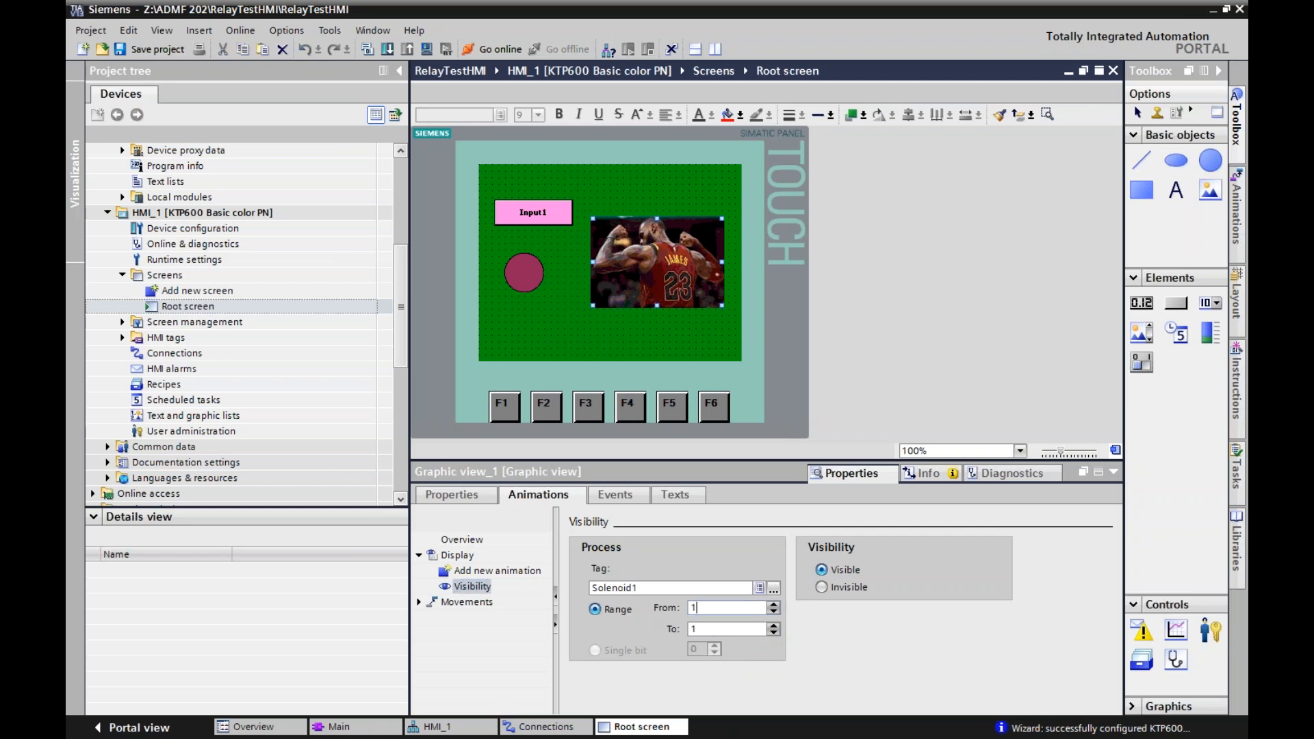
pyautogui.press('Tab')
pyautogui.click(774, 632)
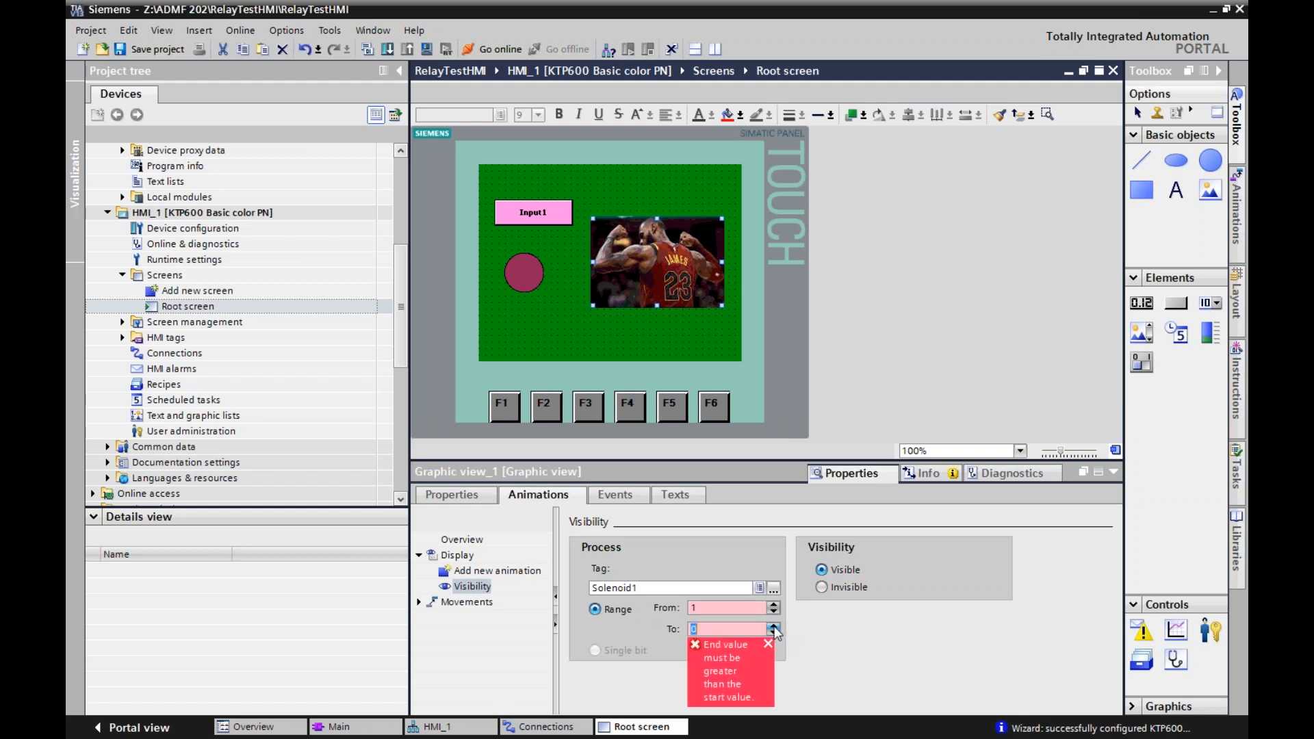
pyautogui.click(696, 534)
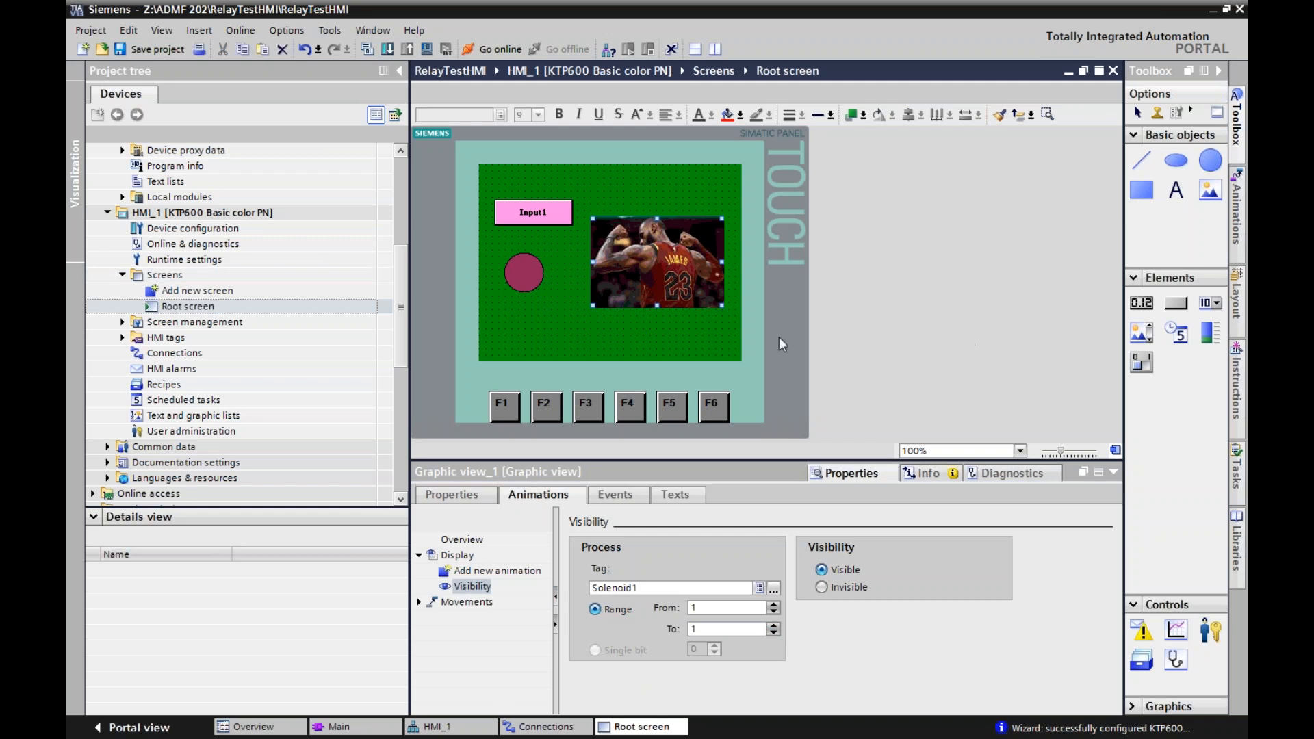
# - Assign the StopRuntime system function to the Press key event of function key F1
pyautogui.click(505, 409)
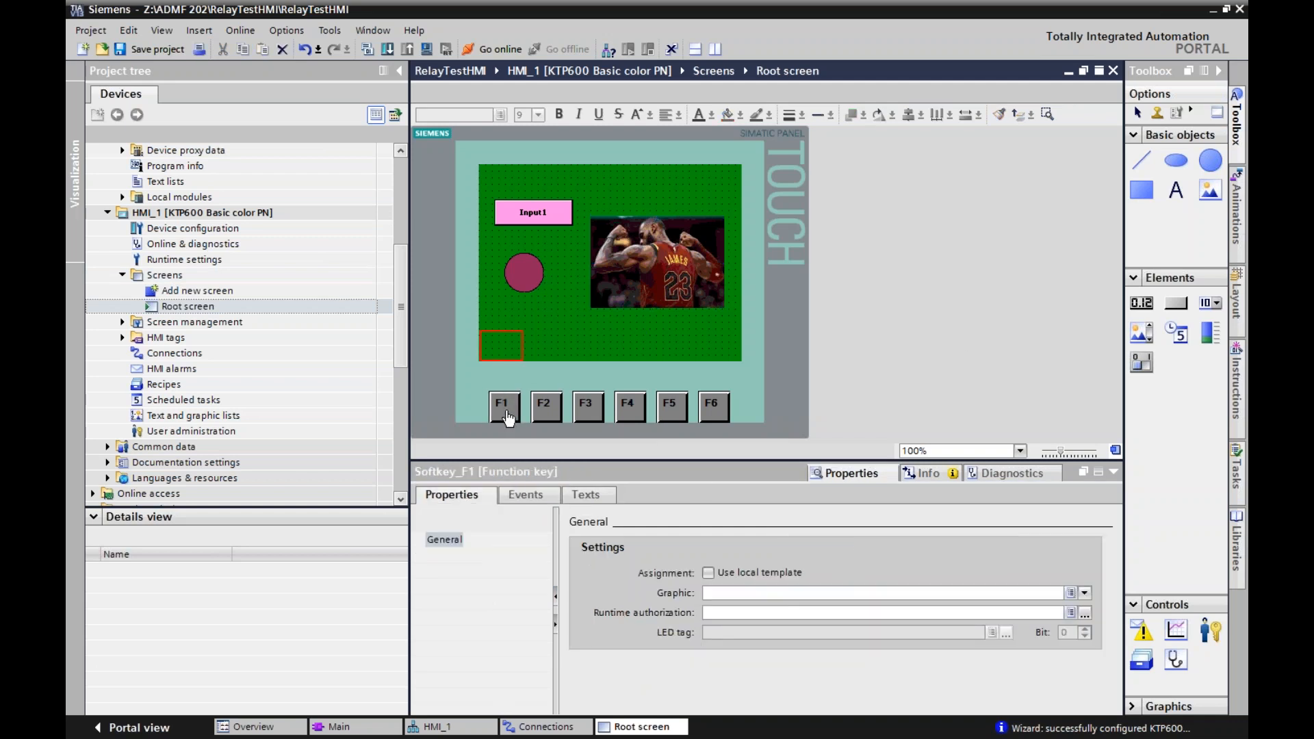
pyautogui.rightClick(496, 401)
pyautogui.press('Escape')
pyautogui.click(525, 494)
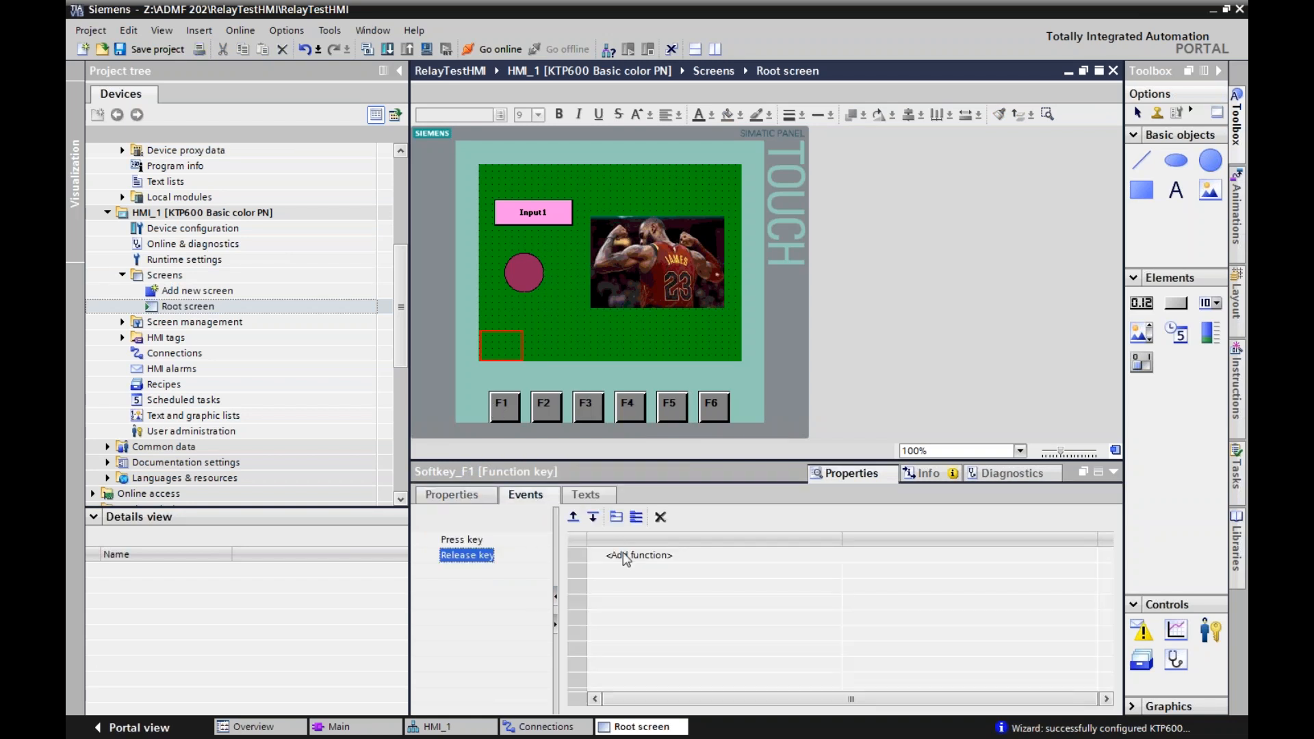
pyautogui.click(479, 541)
pyautogui.click(616, 556)
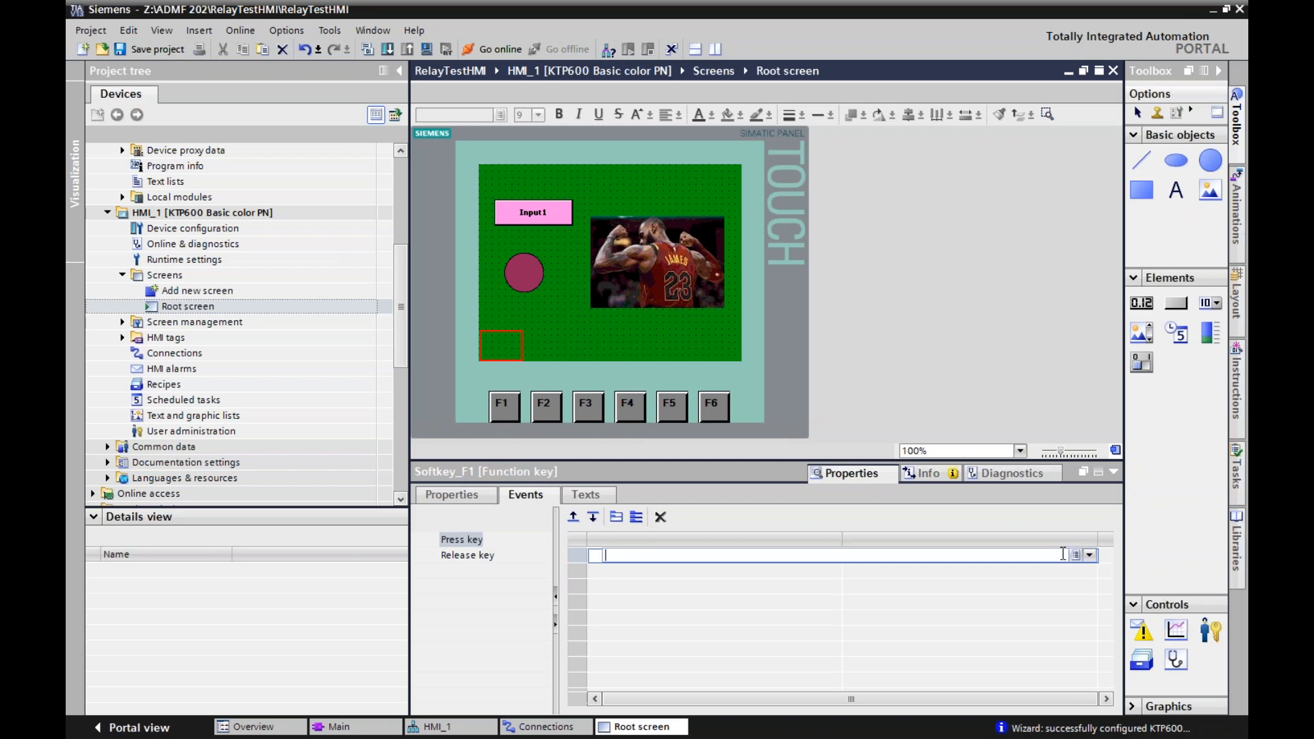
pyautogui.click(1089, 555)
pyautogui.scroll(-2, 733, 580)
pyautogui.scroll(-1, 730, 582)
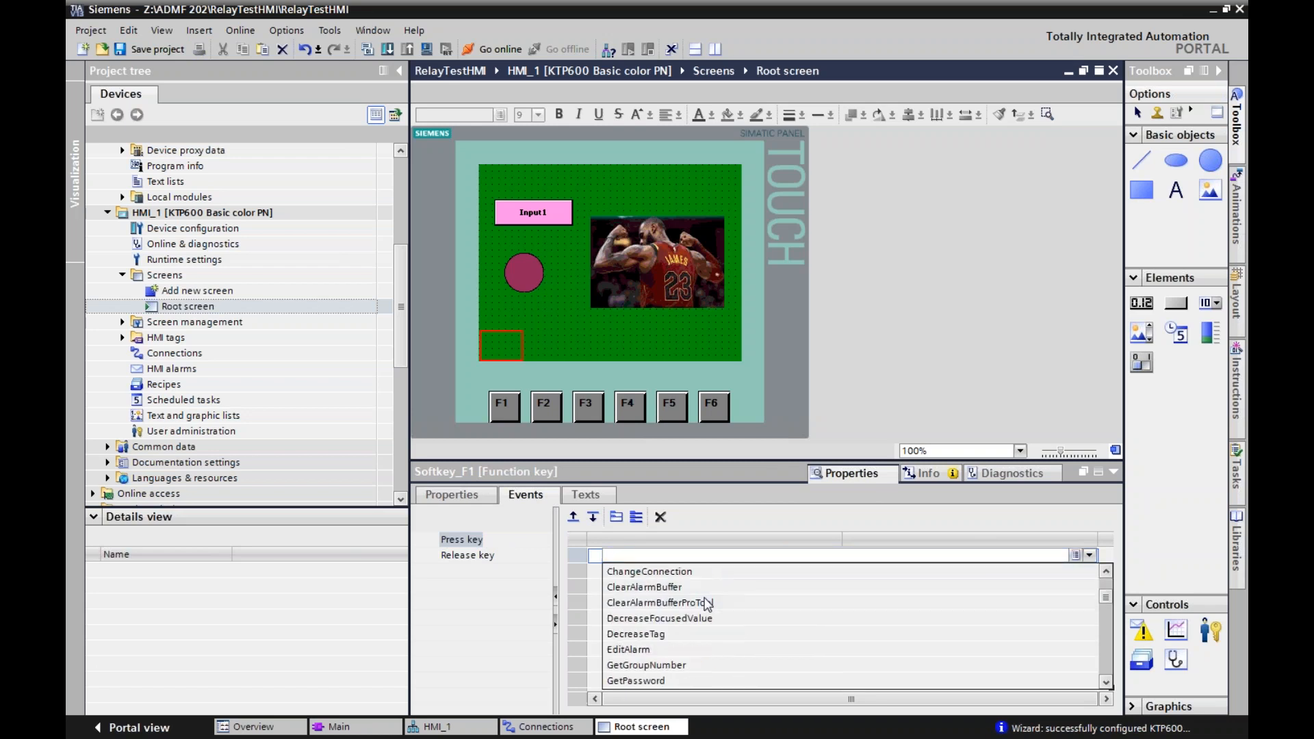
pyautogui.click(663, 551)
pyautogui.write('stop')
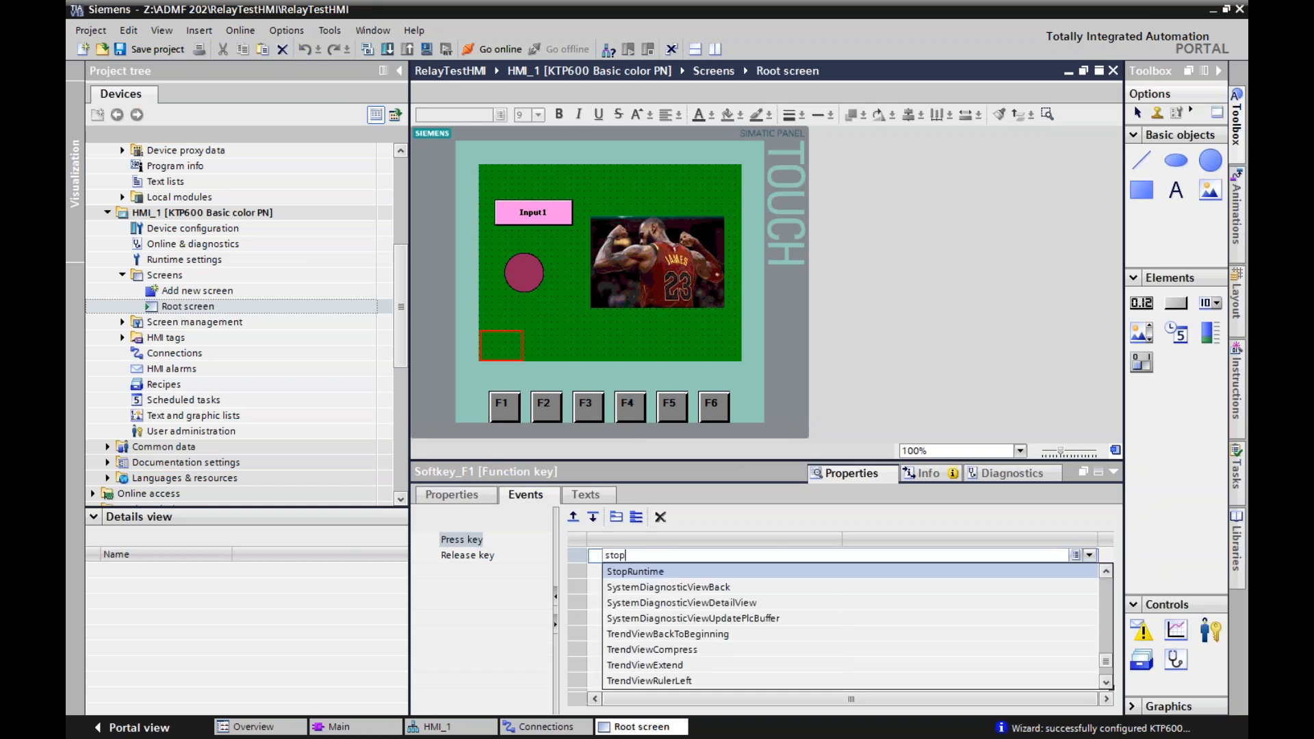
pyautogui.click(662, 572)
# - Assign the GoToHome system function to the Press key event of function key F2
pyautogui.click(545, 407)
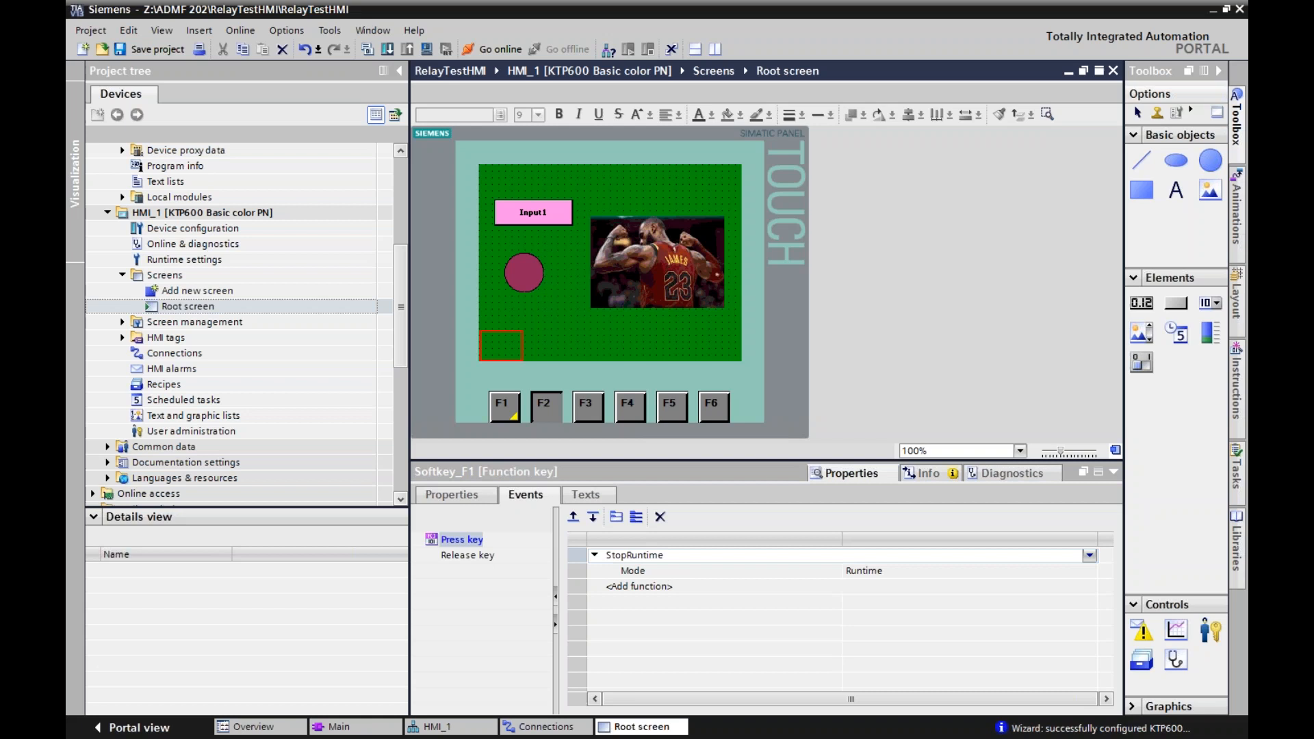
pyautogui.click(661, 555)
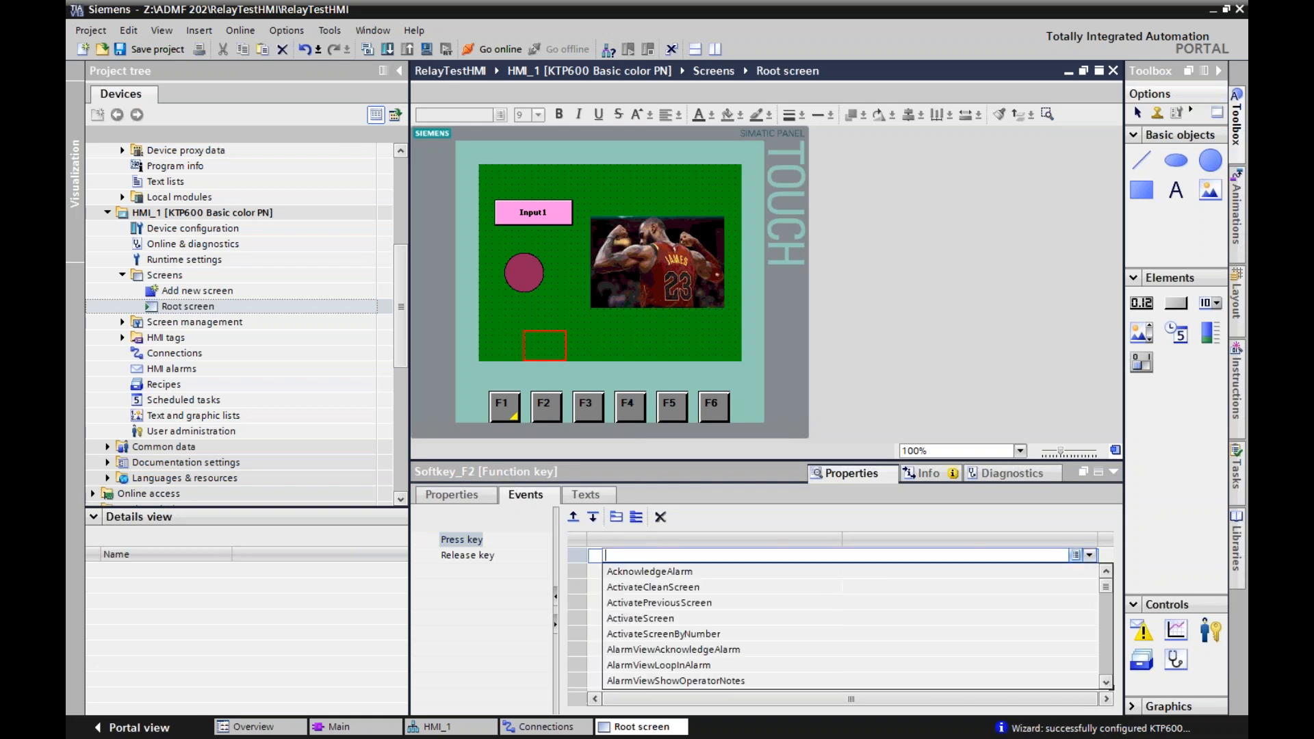
pyautogui.scroll(-3, 752, 603)
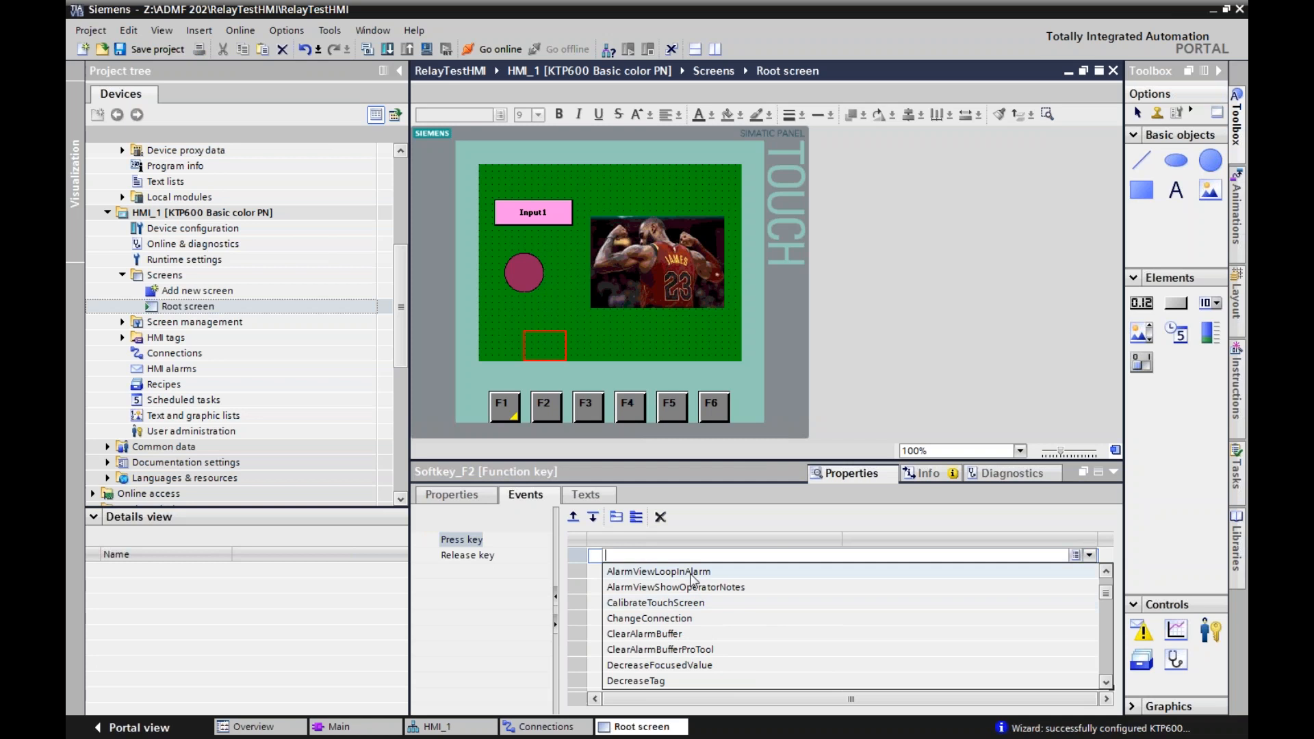
pyautogui.scroll(-1, 684, 585)
pyautogui.scroll(-1, 685, 588)
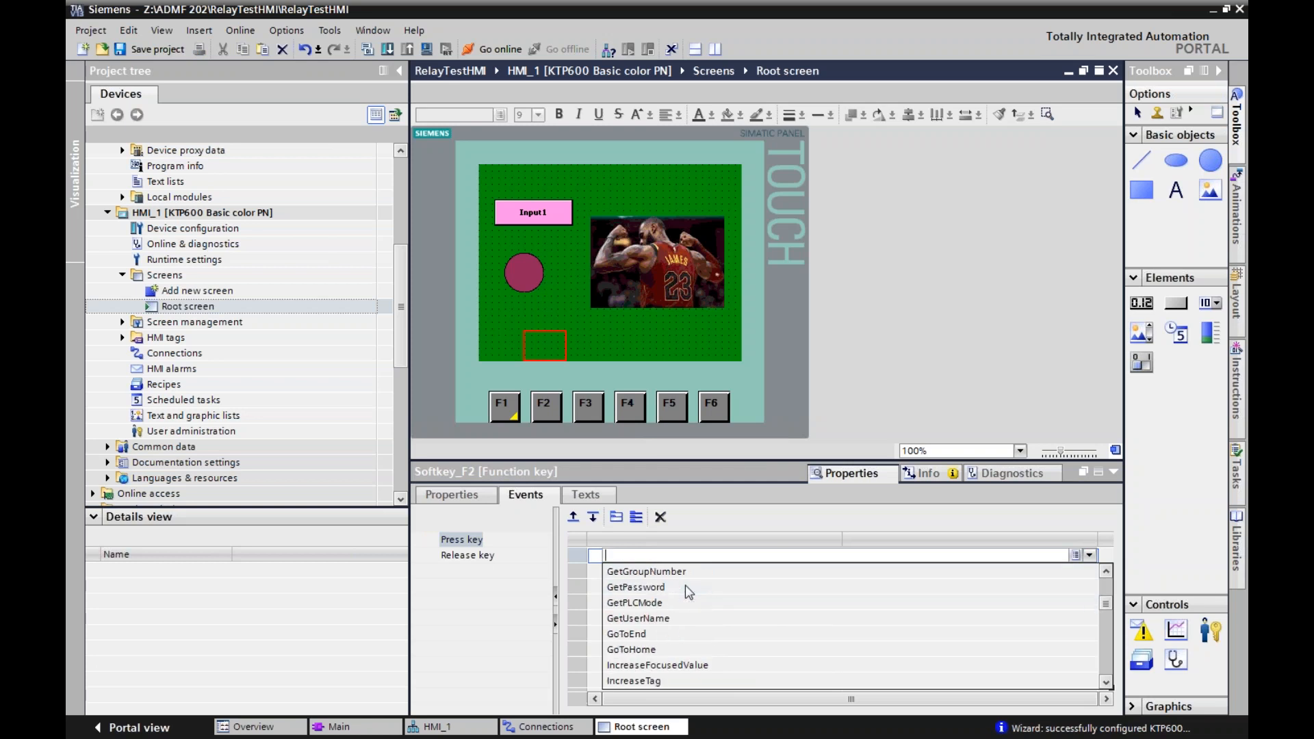
pyautogui.click(653, 655)
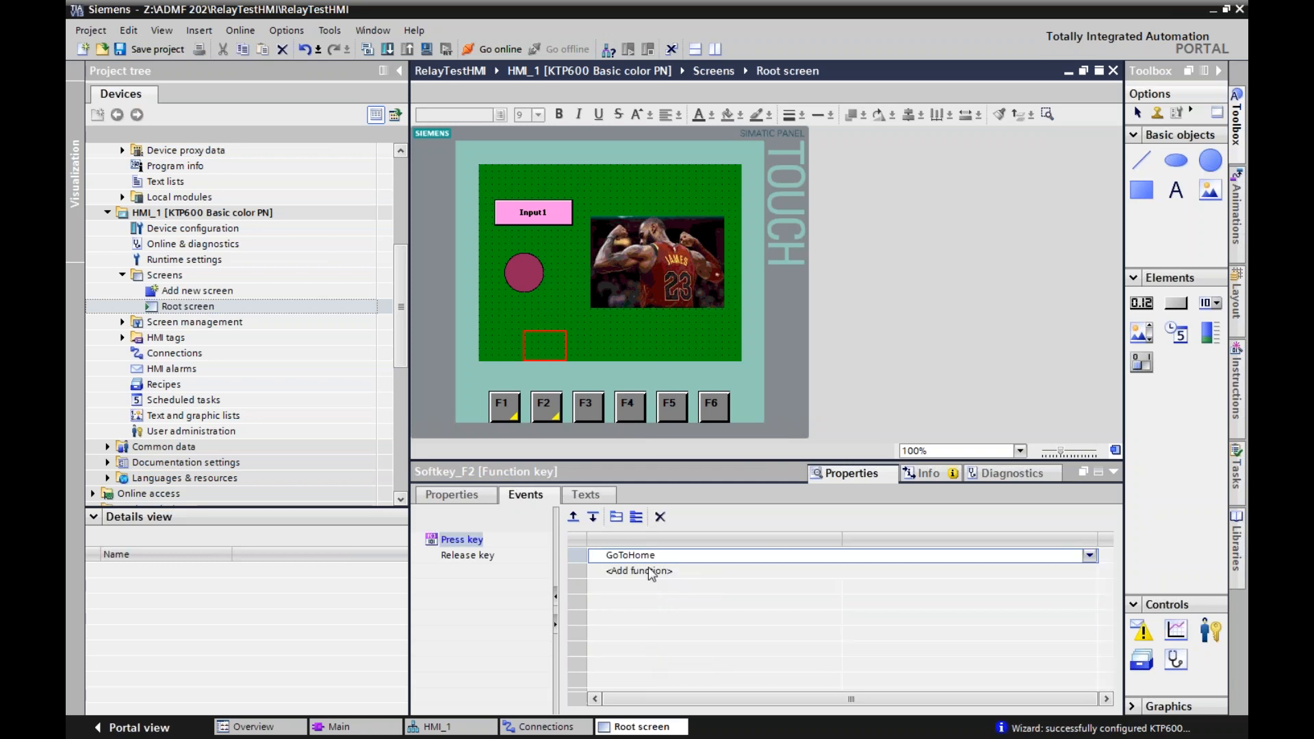
# - Assign the SetPLCDateTime function from the Settings group to the Press key event of function key F3
pyautogui.click(601, 417)
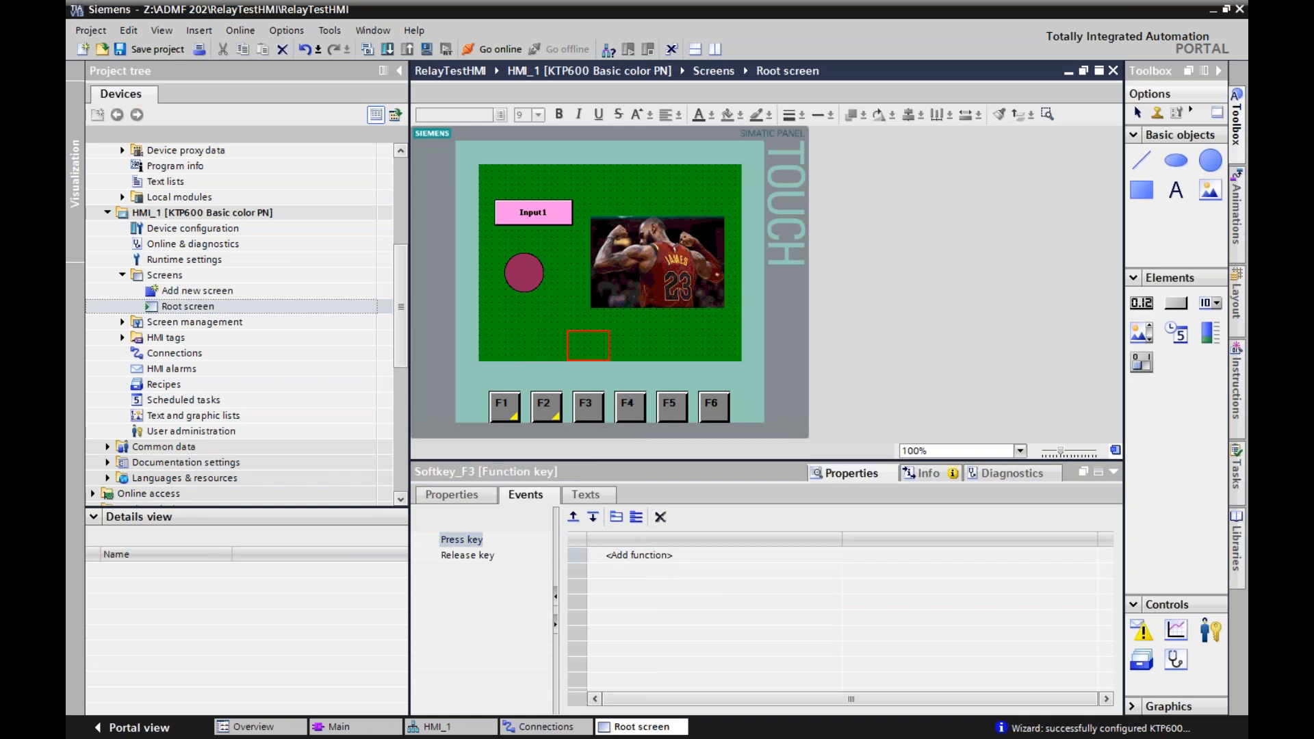
pyautogui.click(741, 560)
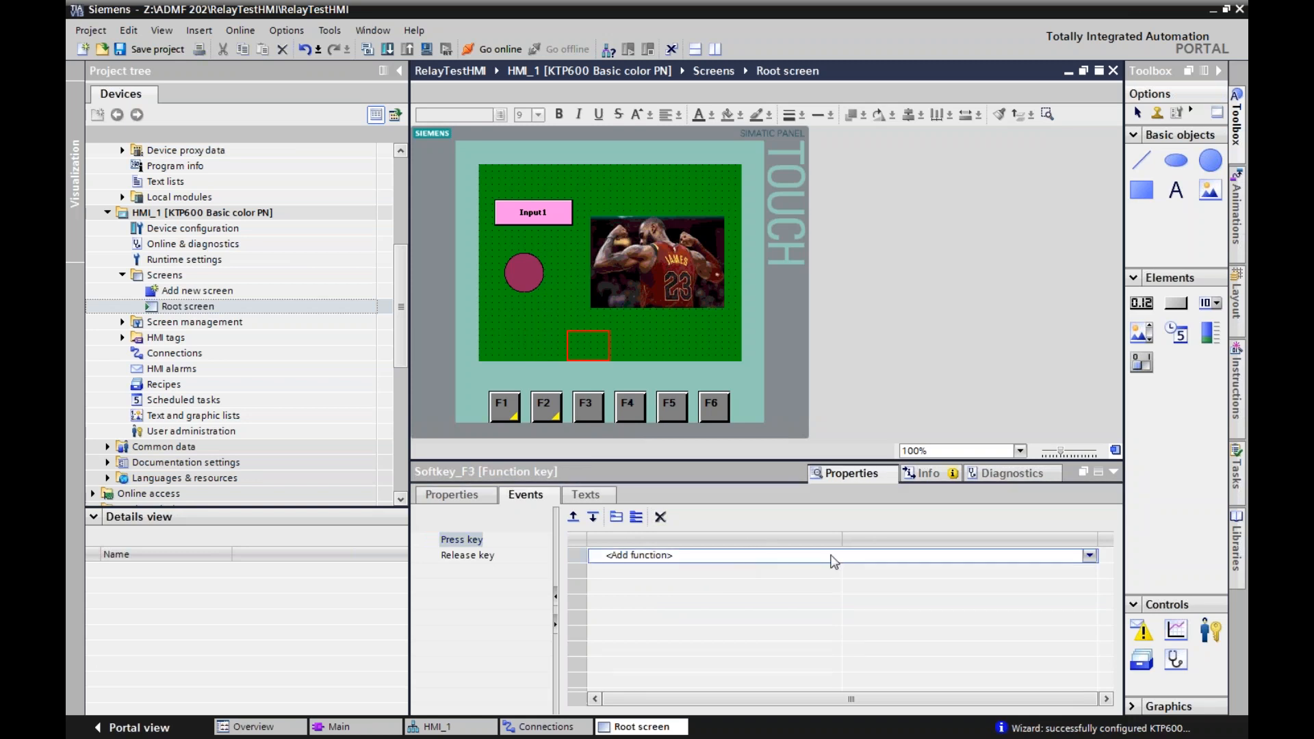
pyautogui.click(1089, 555)
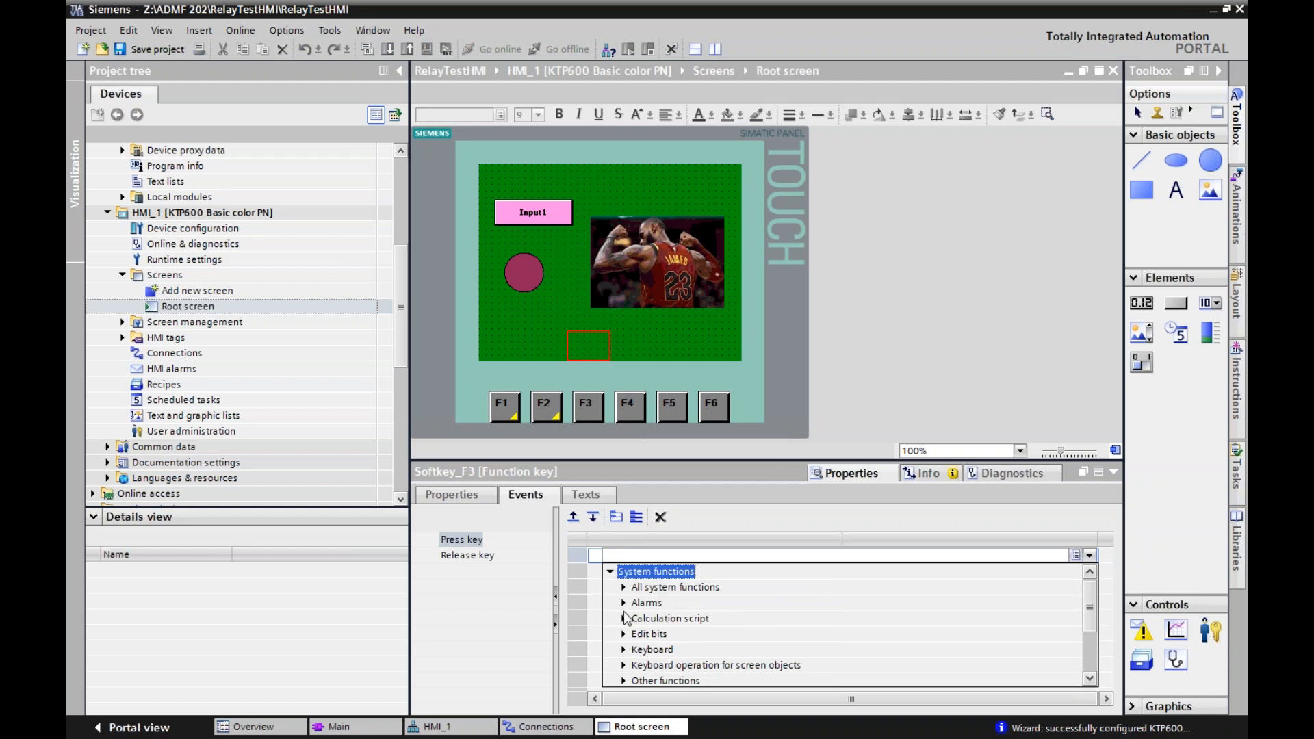
pyautogui.scroll(-1, 637, 635)
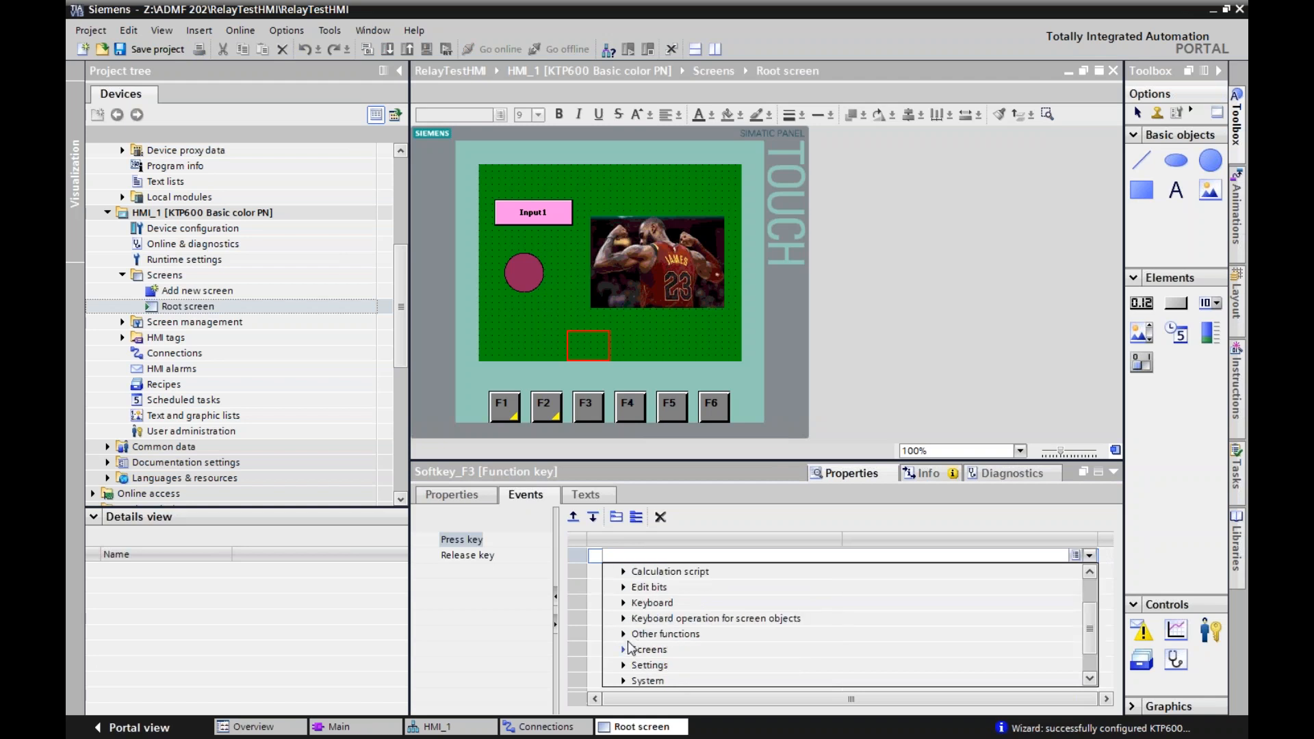
pyautogui.scroll(-1, 619, 642)
pyautogui.click(621, 635)
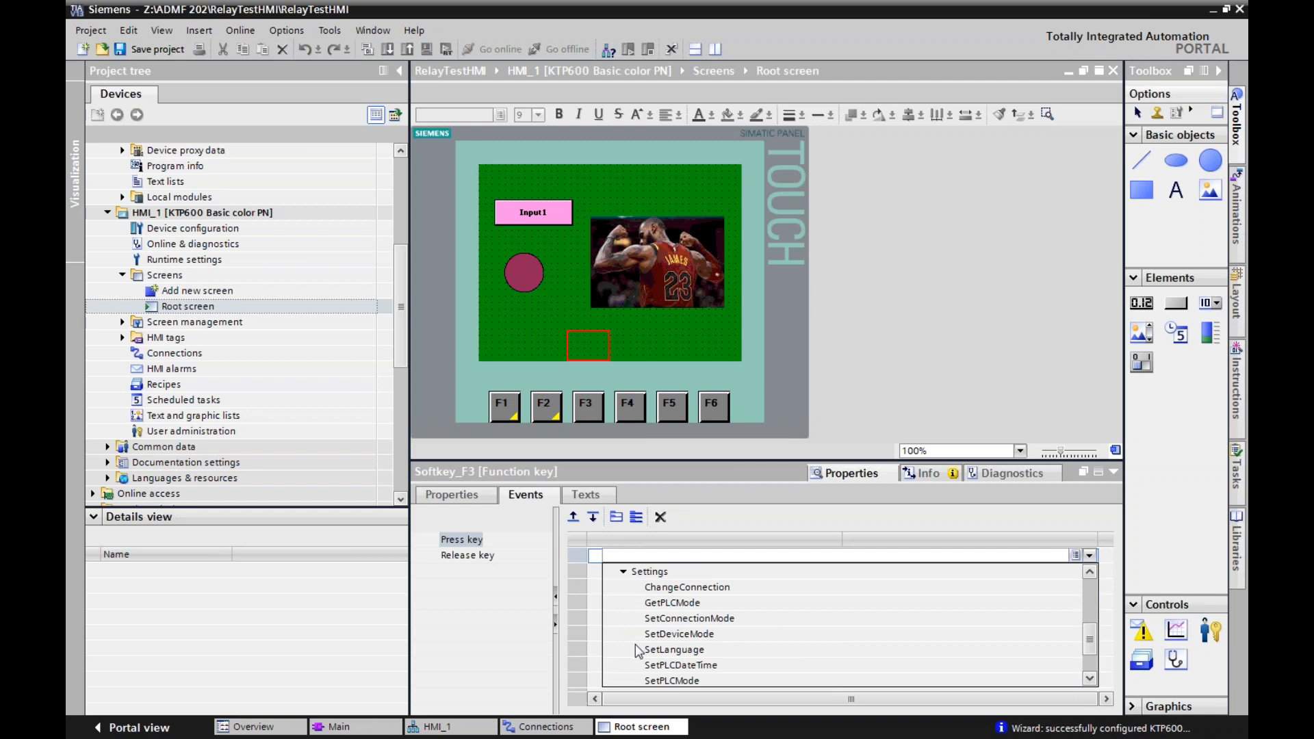
pyautogui.scroll(-1, 715, 646)
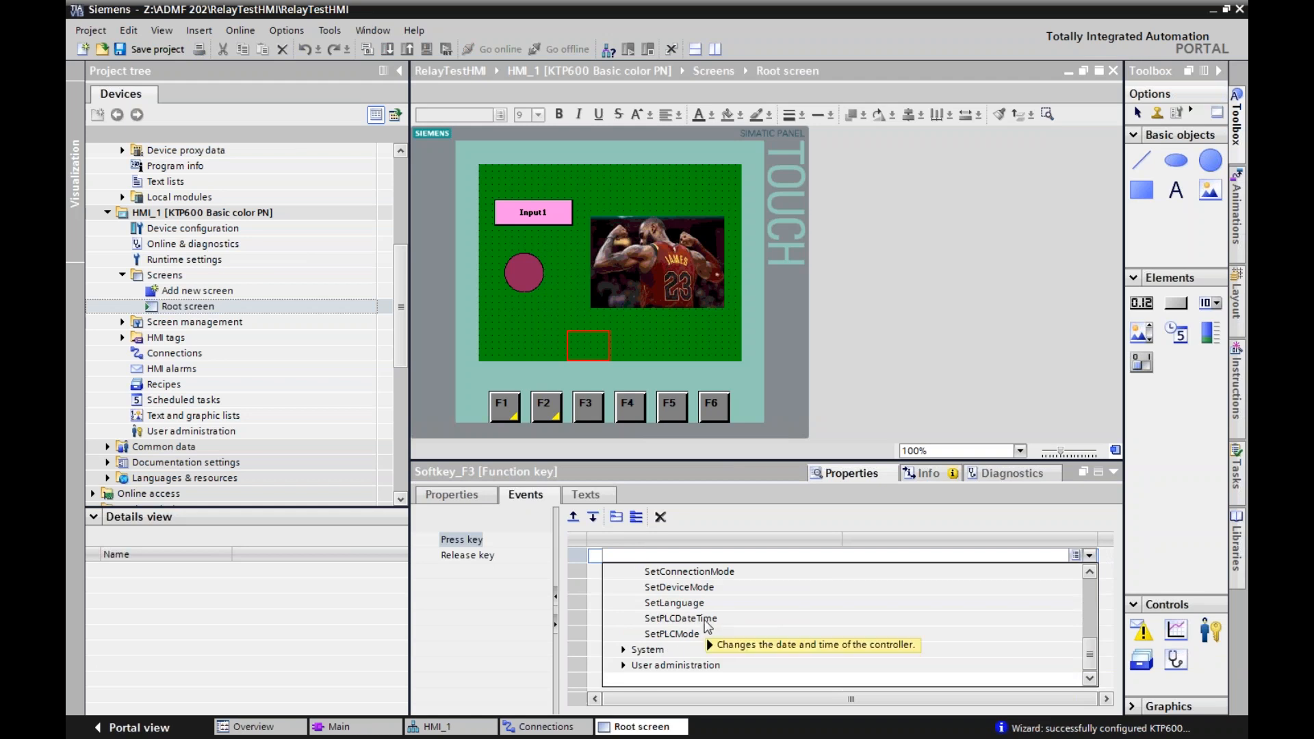
pyautogui.click(707, 619)
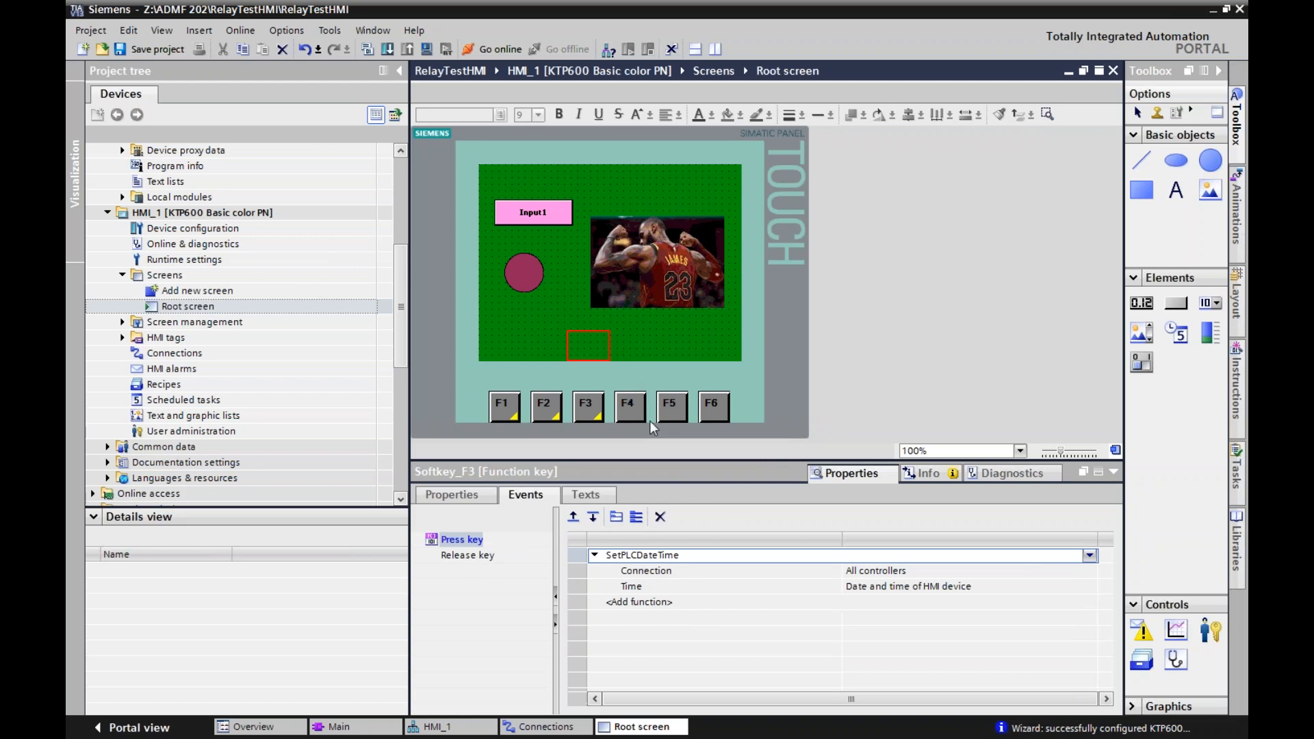
# - Compile the hardware of PLC_1 with the rebuild all option
pyautogui.scroll(1, 405, 279)
pyautogui.scroll(2, 404, 279)
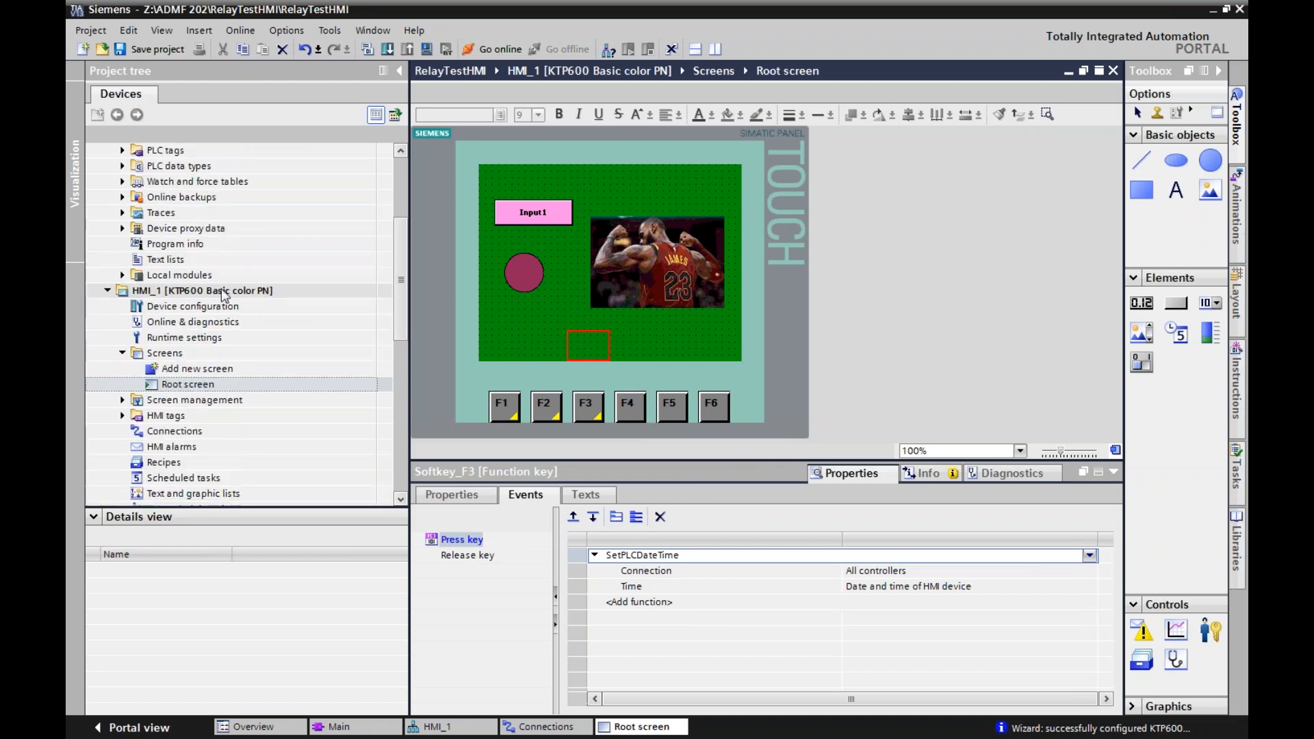
pyautogui.scroll(3, 401, 209)
pyautogui.scroll(3, 401, 209)
pyautogui.rightClick(217, 197)
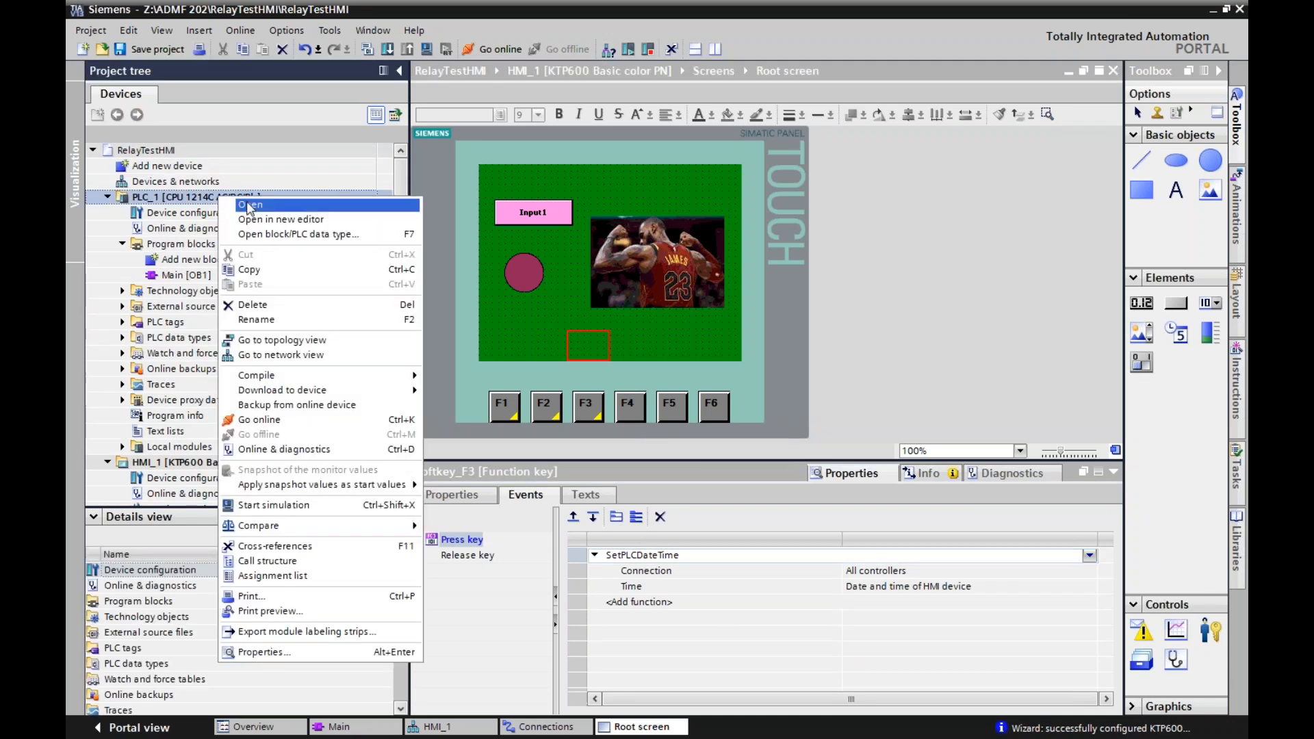
pyautogui.moveTo(281, 381)
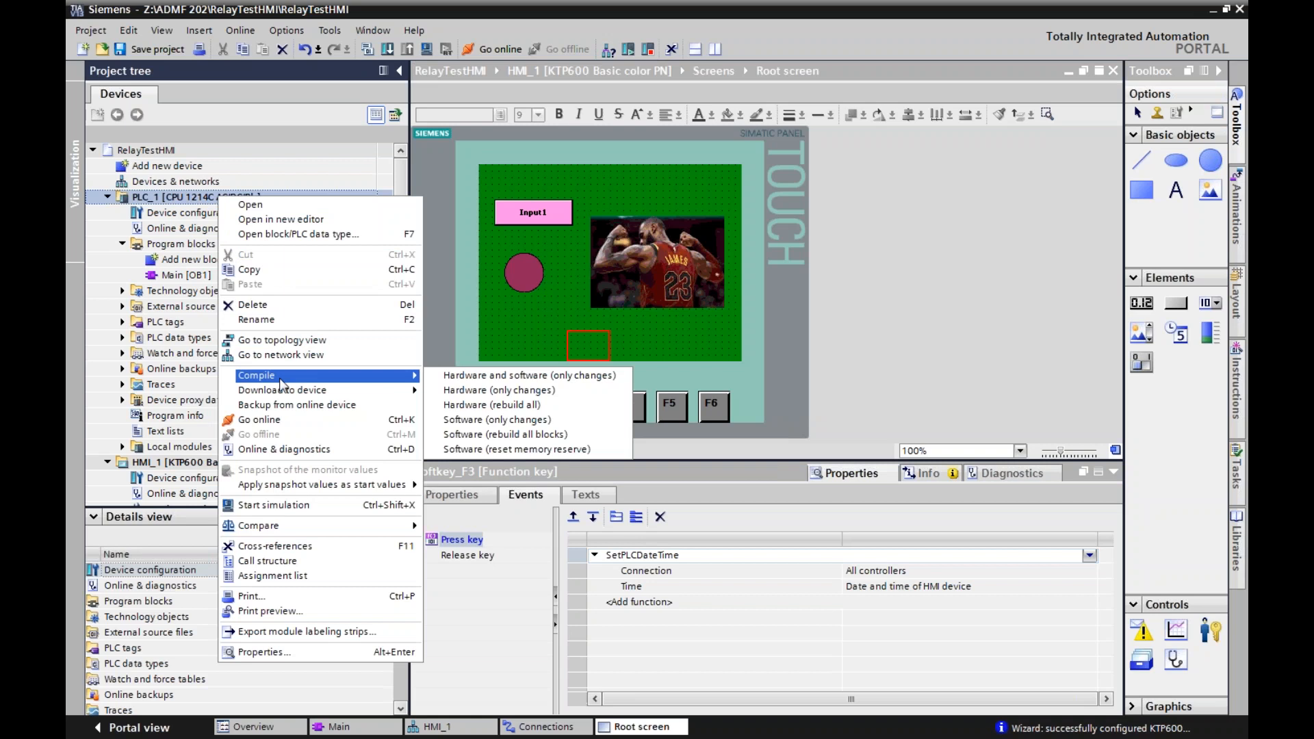
pyautogui.click(479, 404)
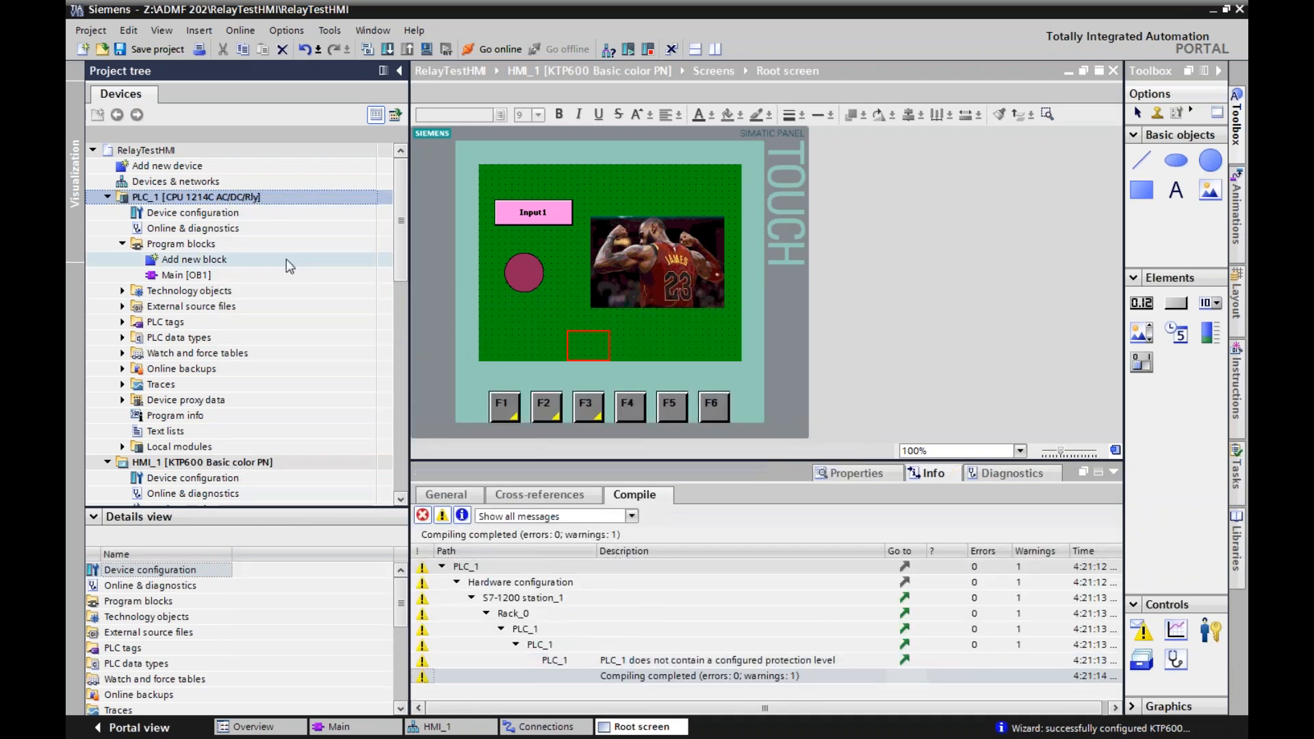
# - Download hardware and software (only changes) to PLC_1, load it with all modules stopped, and finish with Start all enabled
pyautogui.rightClick(209, 198)
pyautogui.moveTo(298, 390)
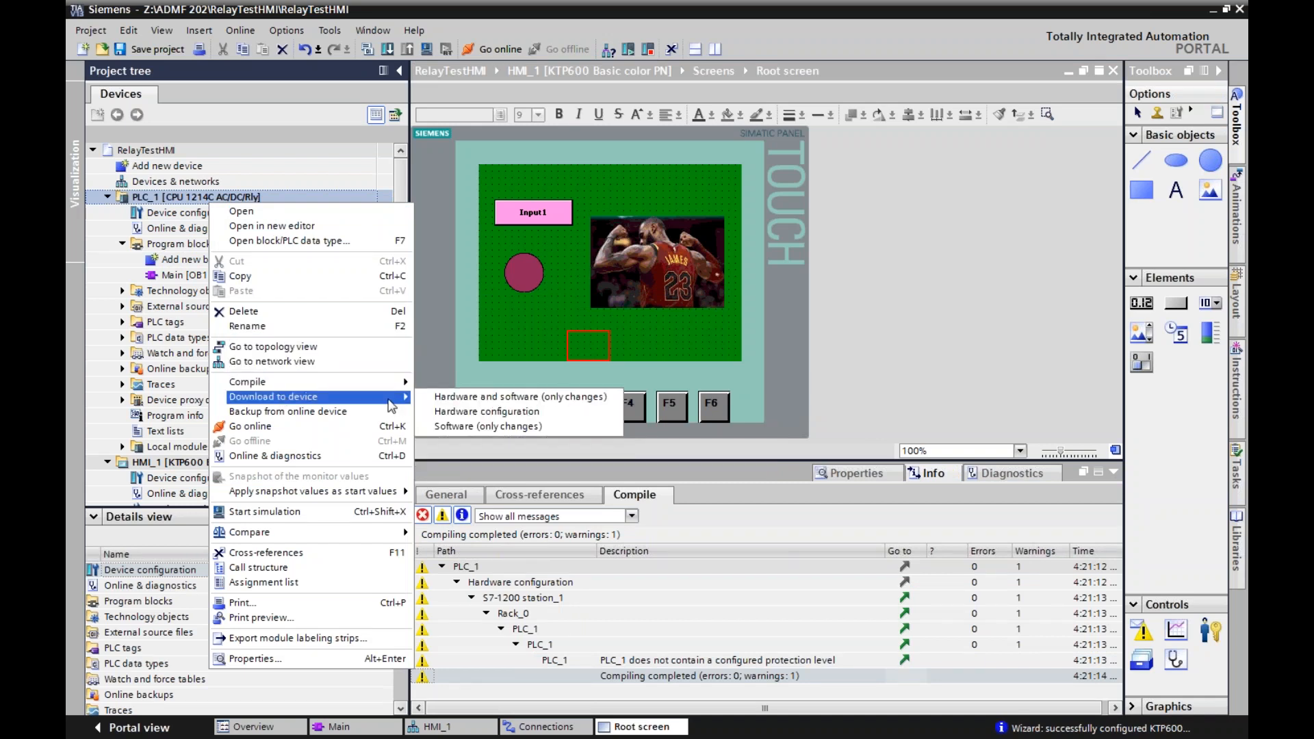
pyautogui.rightClick(197, 198)
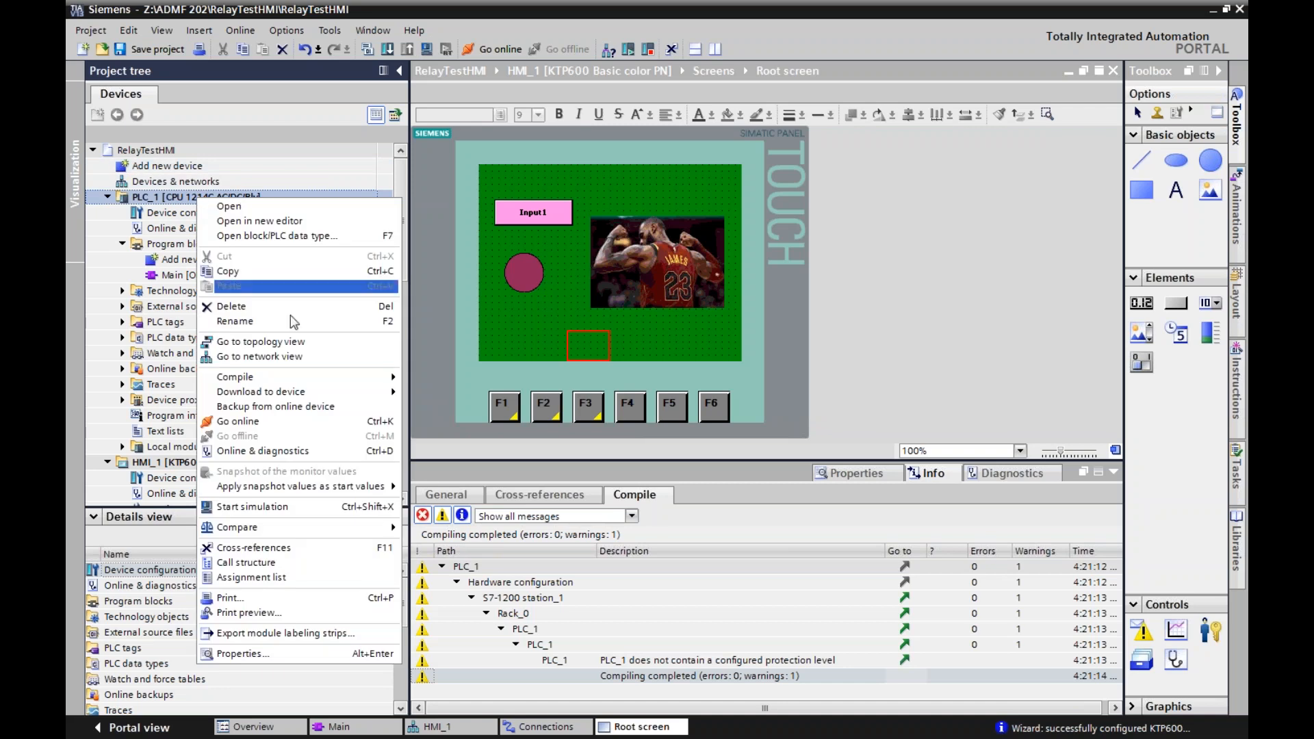
pyautogui.moveTo(298, 394)
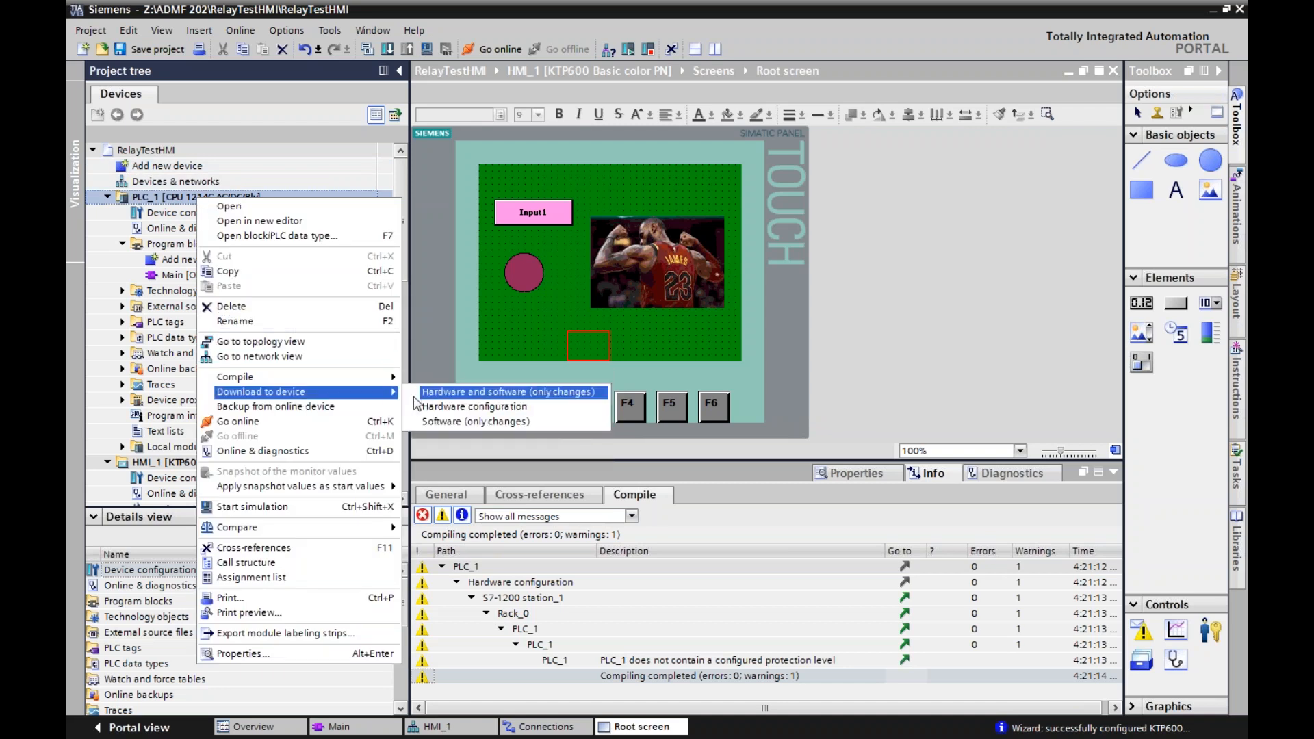
pyautogui.click(460, 391)
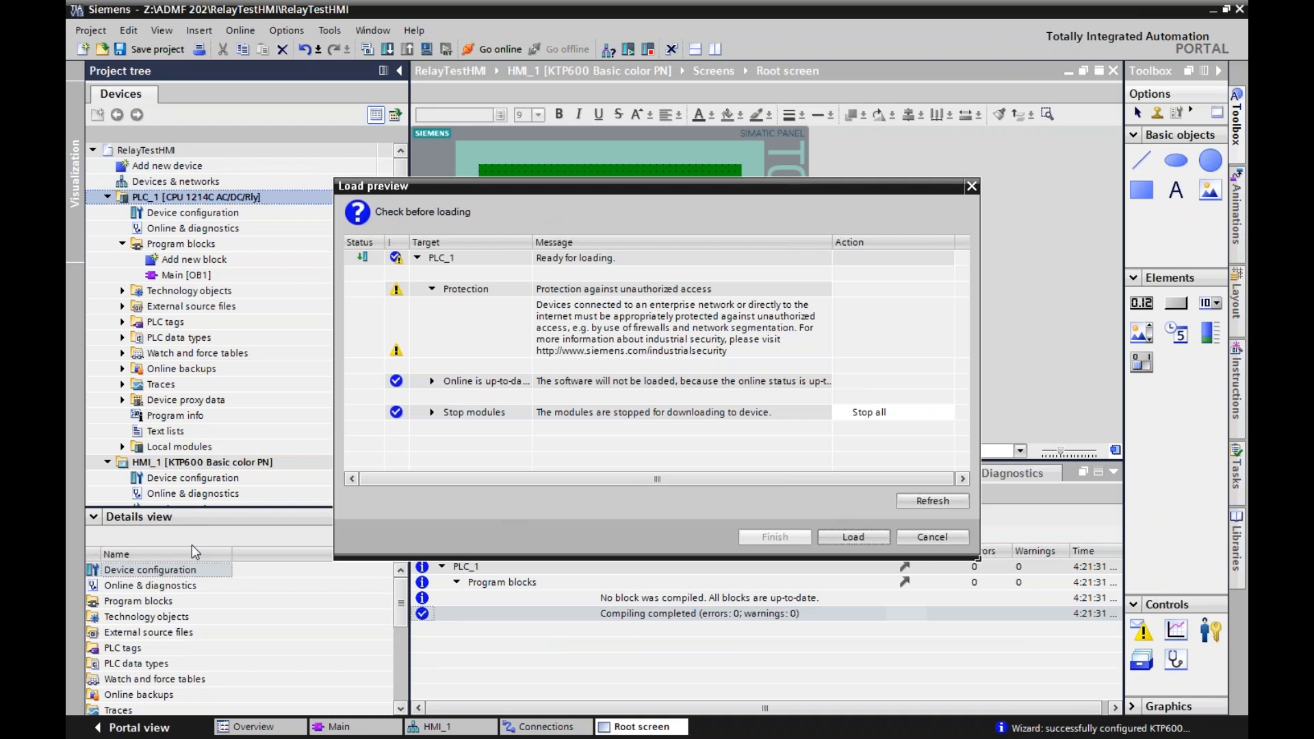
pyautogui.click(867, 534)
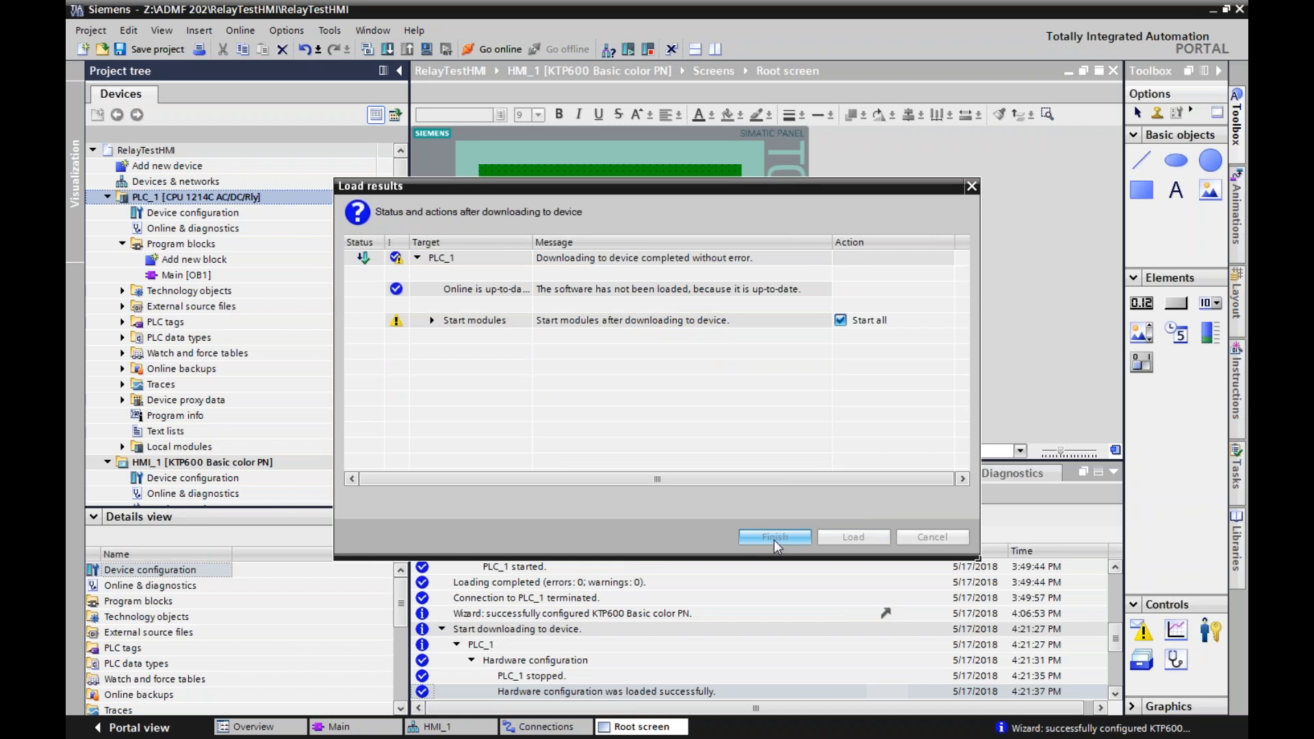
pyautogui.click(774, 538)
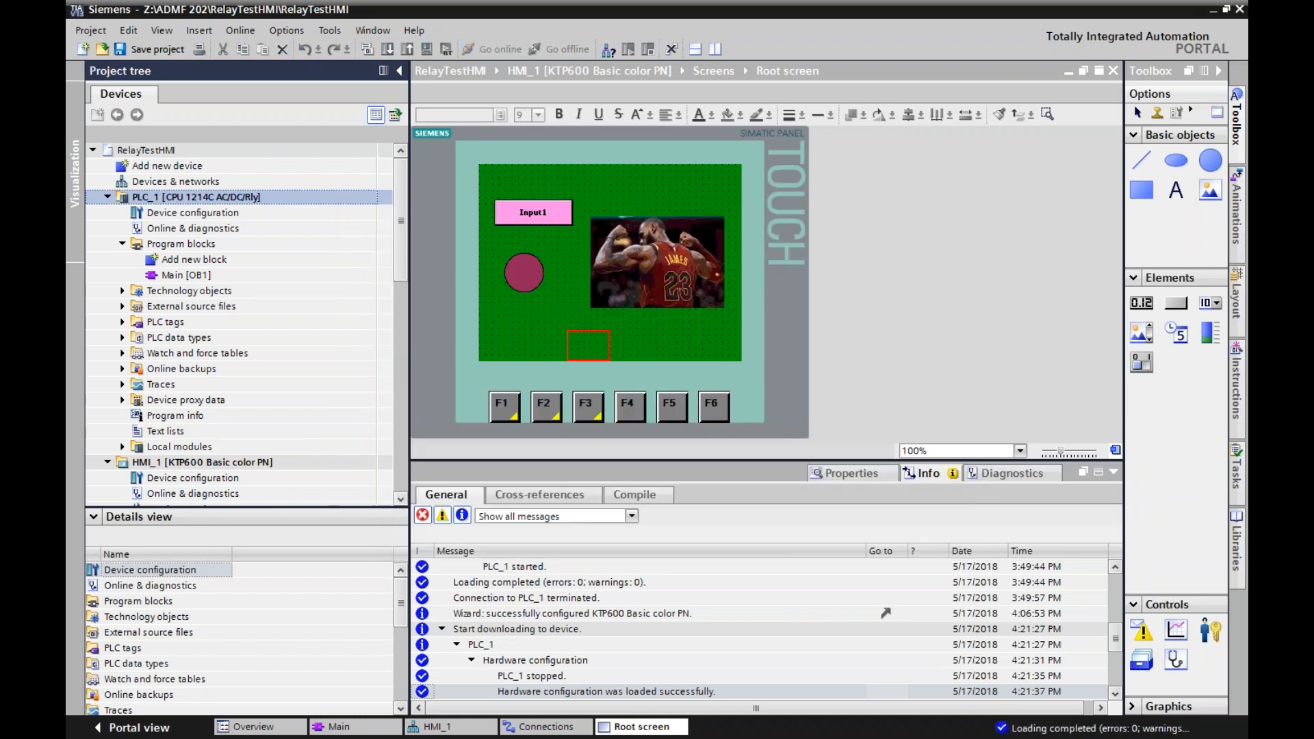
# - Compile the hardware of HMI_1 with the rebuild all option
pyautogui.click(241, 459)
pyautogui.rightClick(241, 458)
pyautogui.moveTo(325, 218)
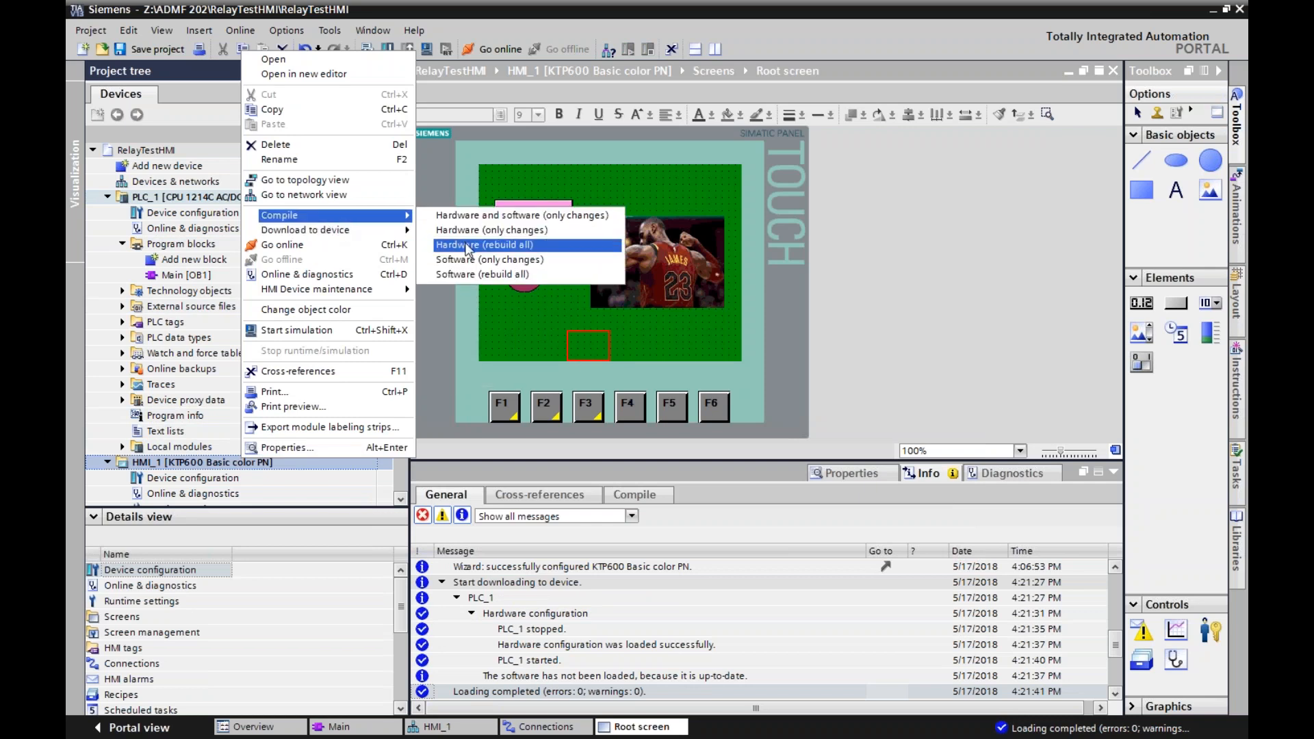
pyautogui.click(460, 245)
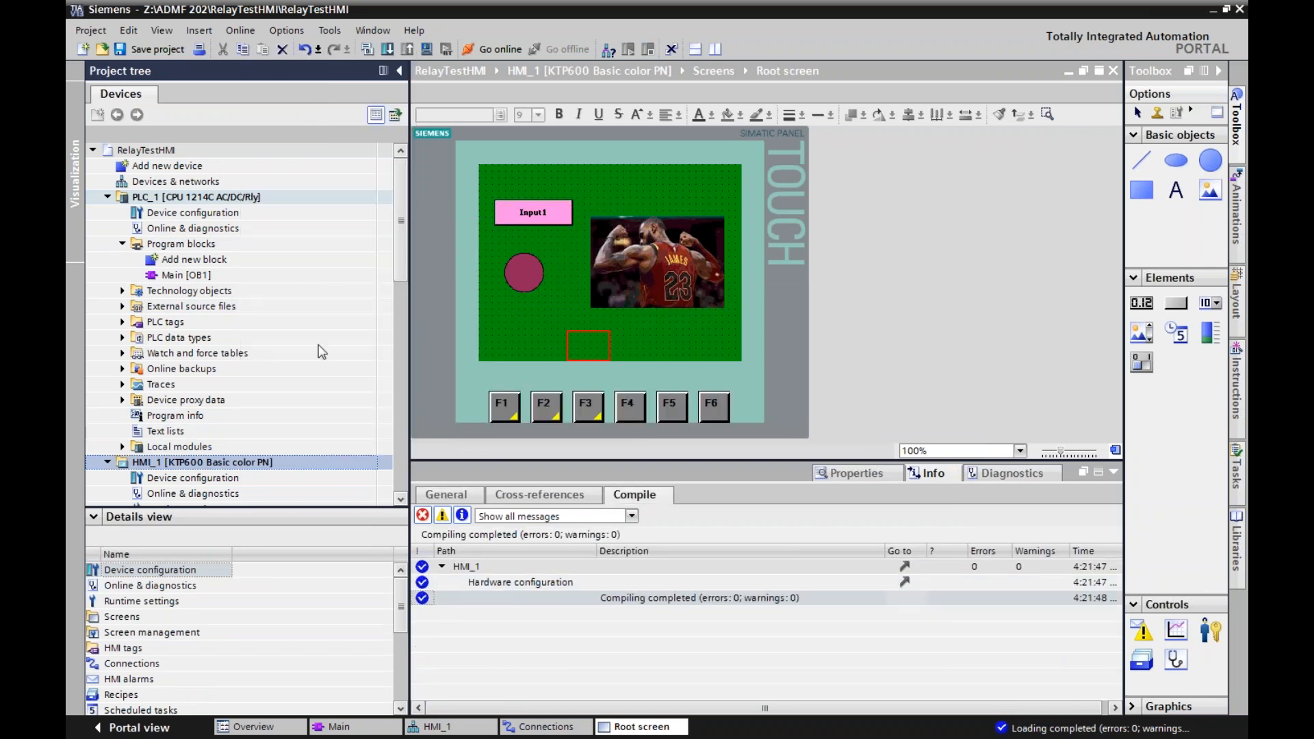
# - Start a download to HMI_1 and connect to the panel at its configured IP address over the Ethernet interface
pyautogui.moveTo(403, 264); pyautogui.dragTo(403, 333)
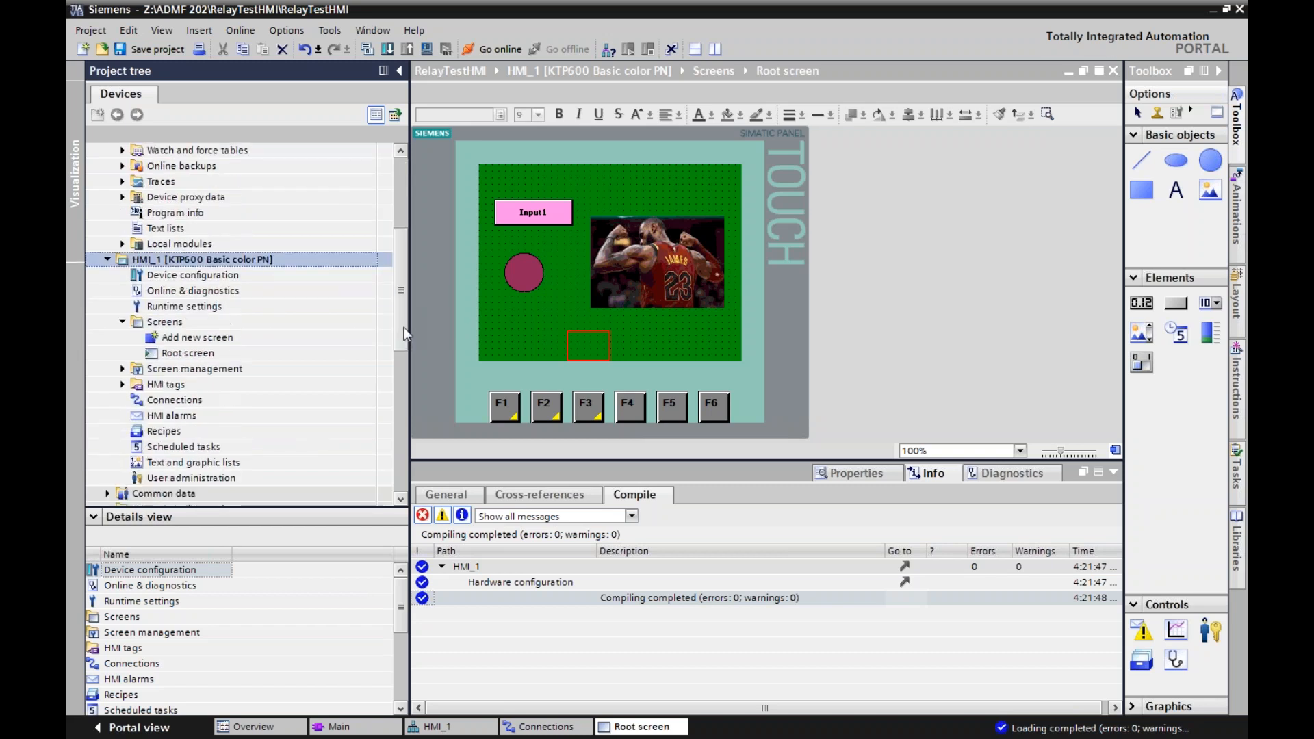
pyautogui.rightClick(265, 265)
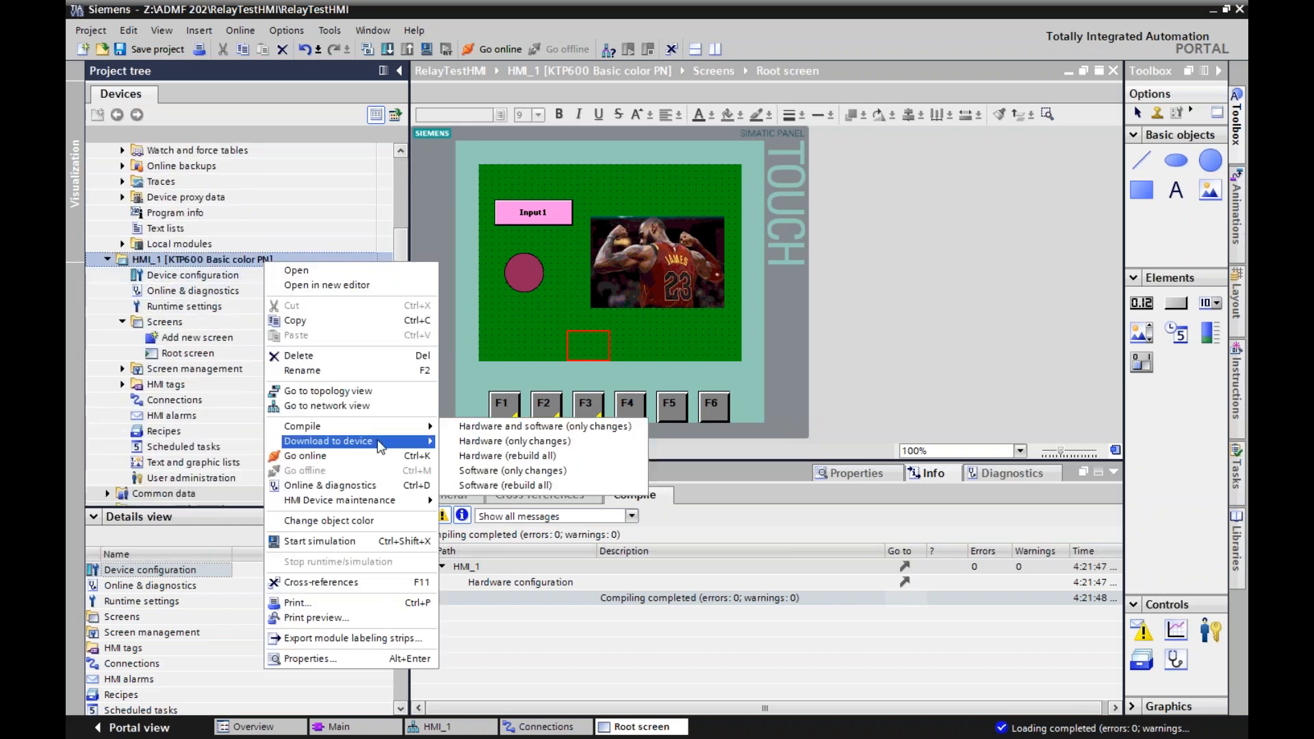
pyautogui.moveTo(376, 441)
pyautogui.click(493, 442)
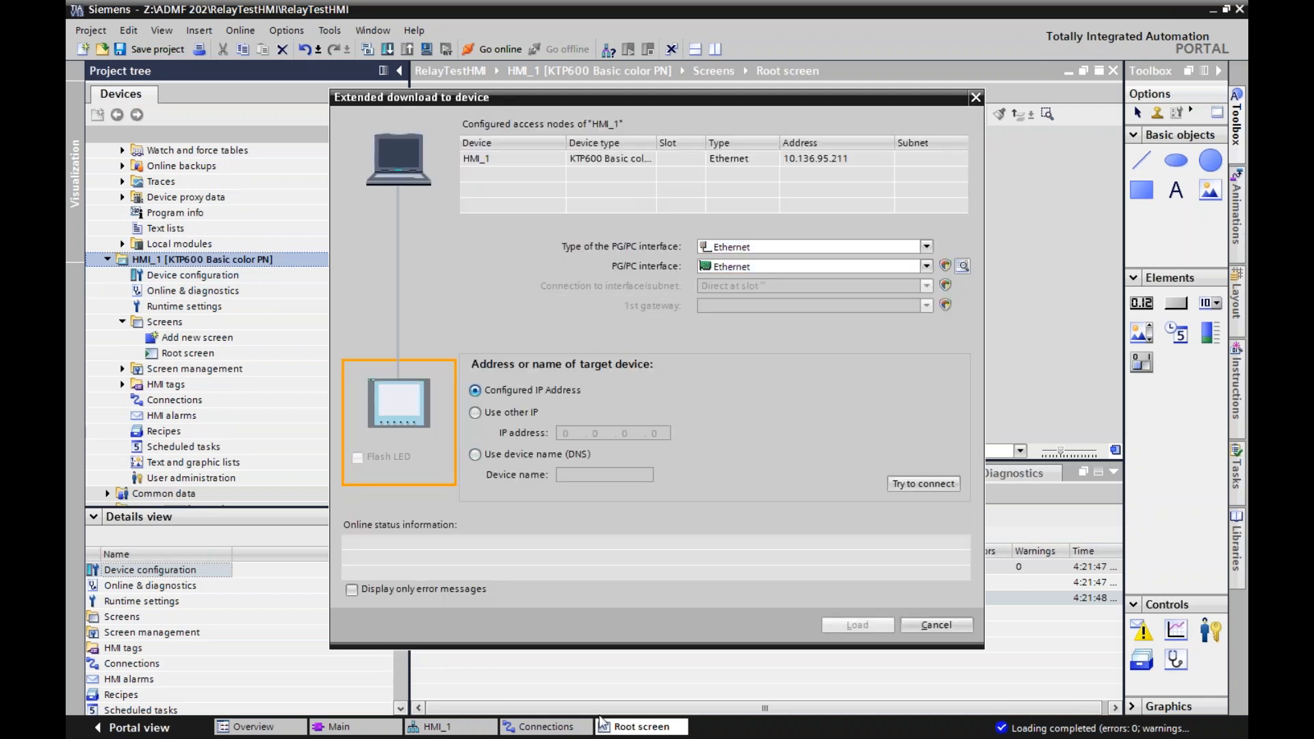
pyautogui.hotkey('alt', 'Tab')
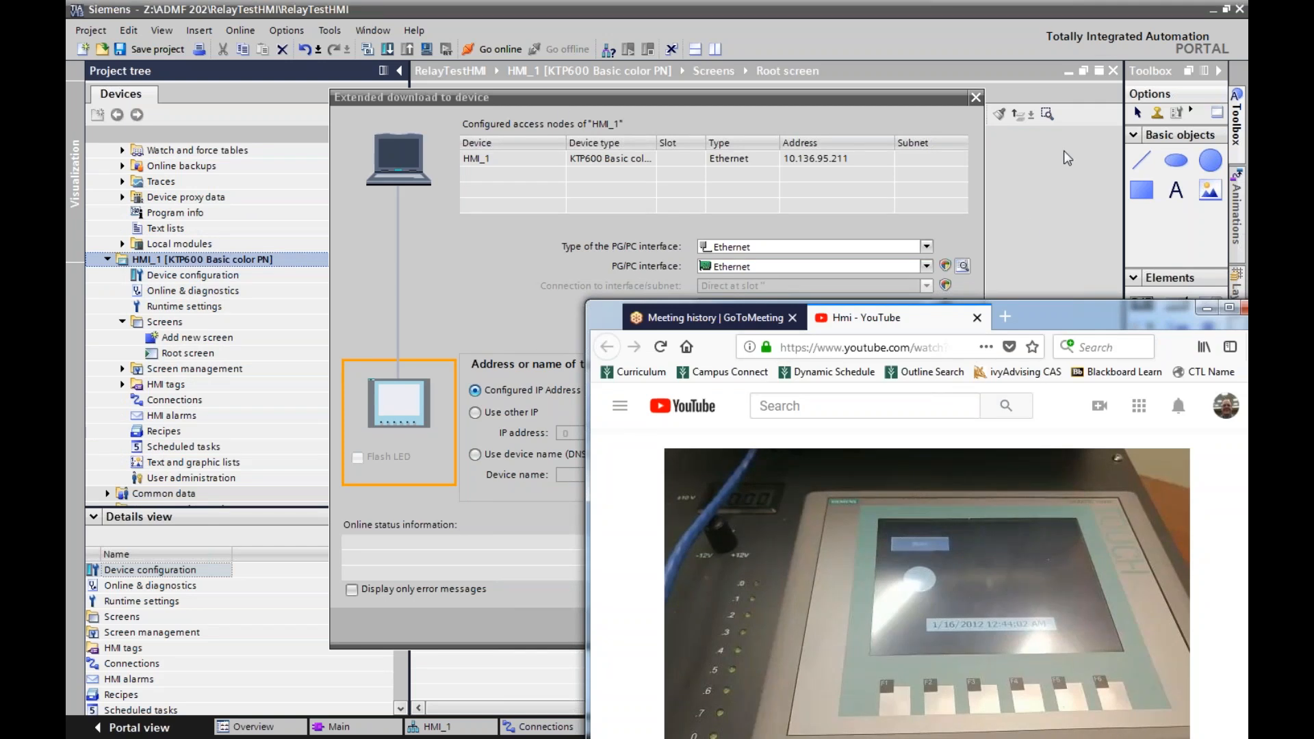
pyautogui.click(1226, 9)
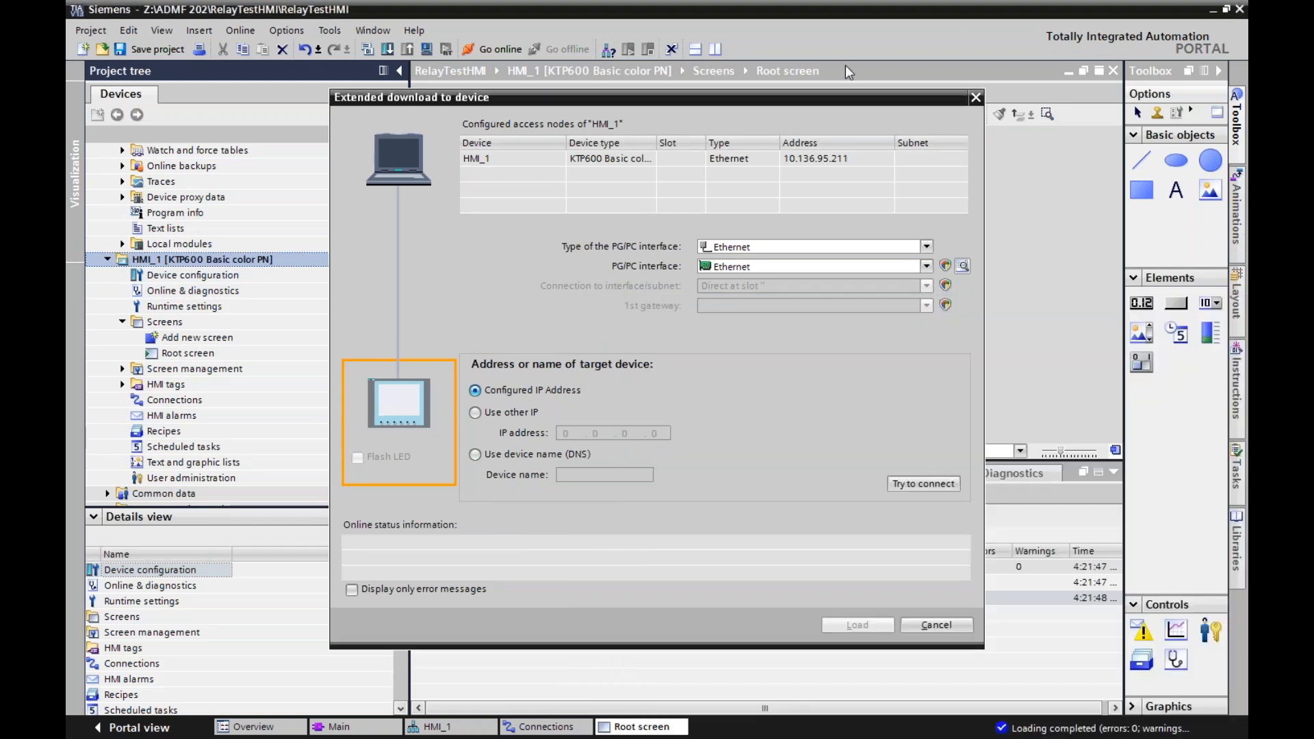
pyautogui.moveTo(804, 97); pyautogui.dragTo(545, 84)
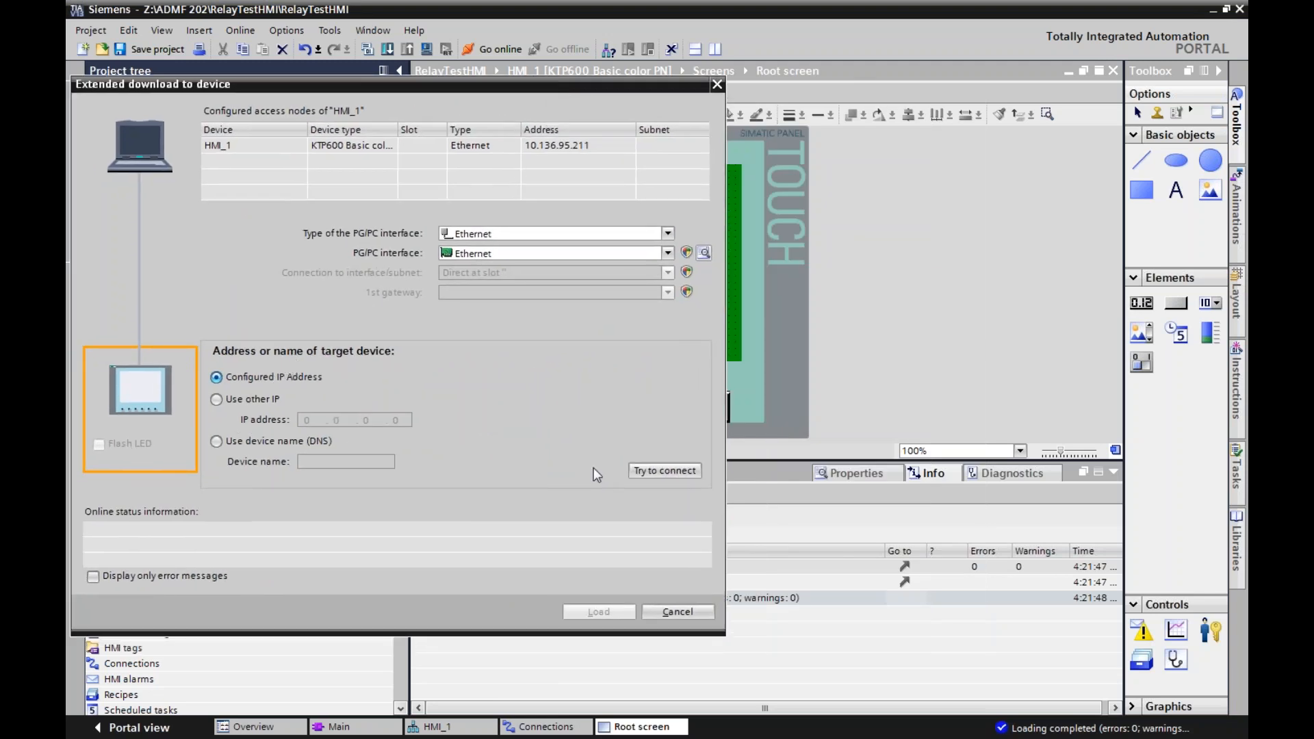
pyautogui.click(650, 472)
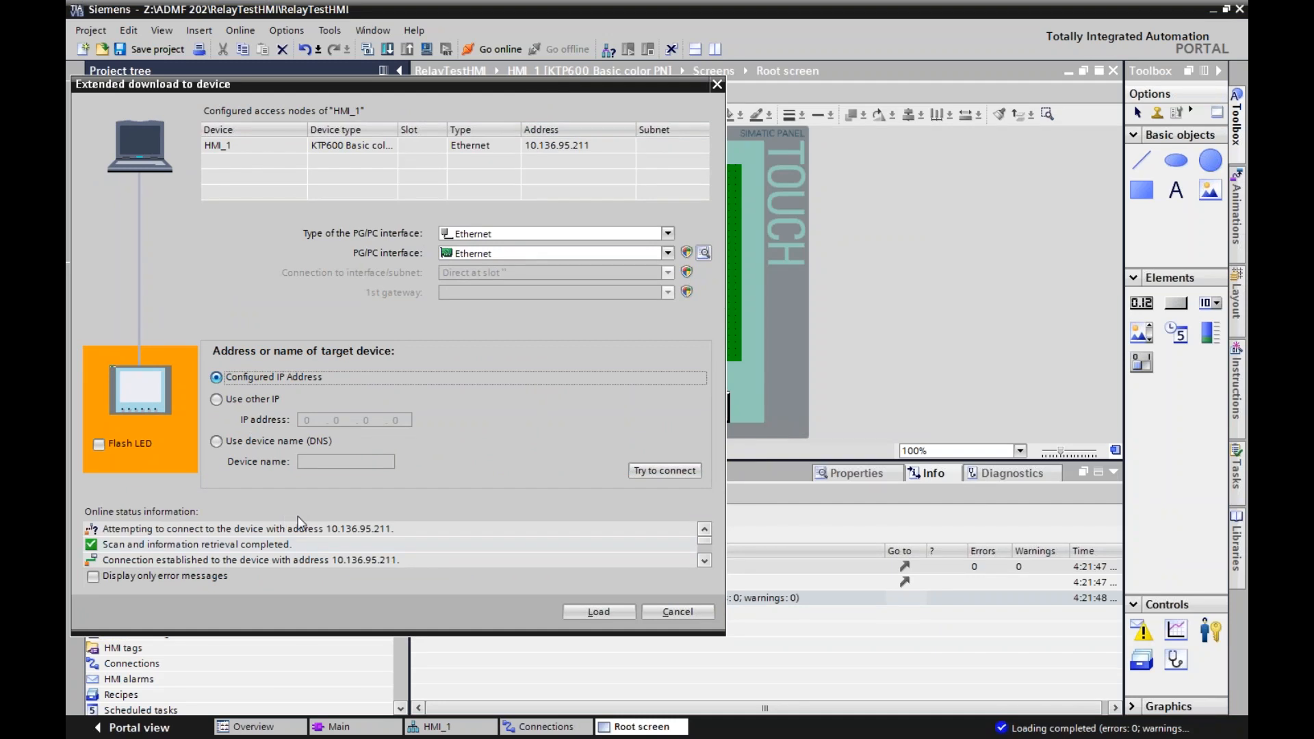
# - Try to flash the LED of the connected HMI_1 panel, using the live YouTube feed to watch the hardware
pyautogui.hotkey('alt', 'Tab')
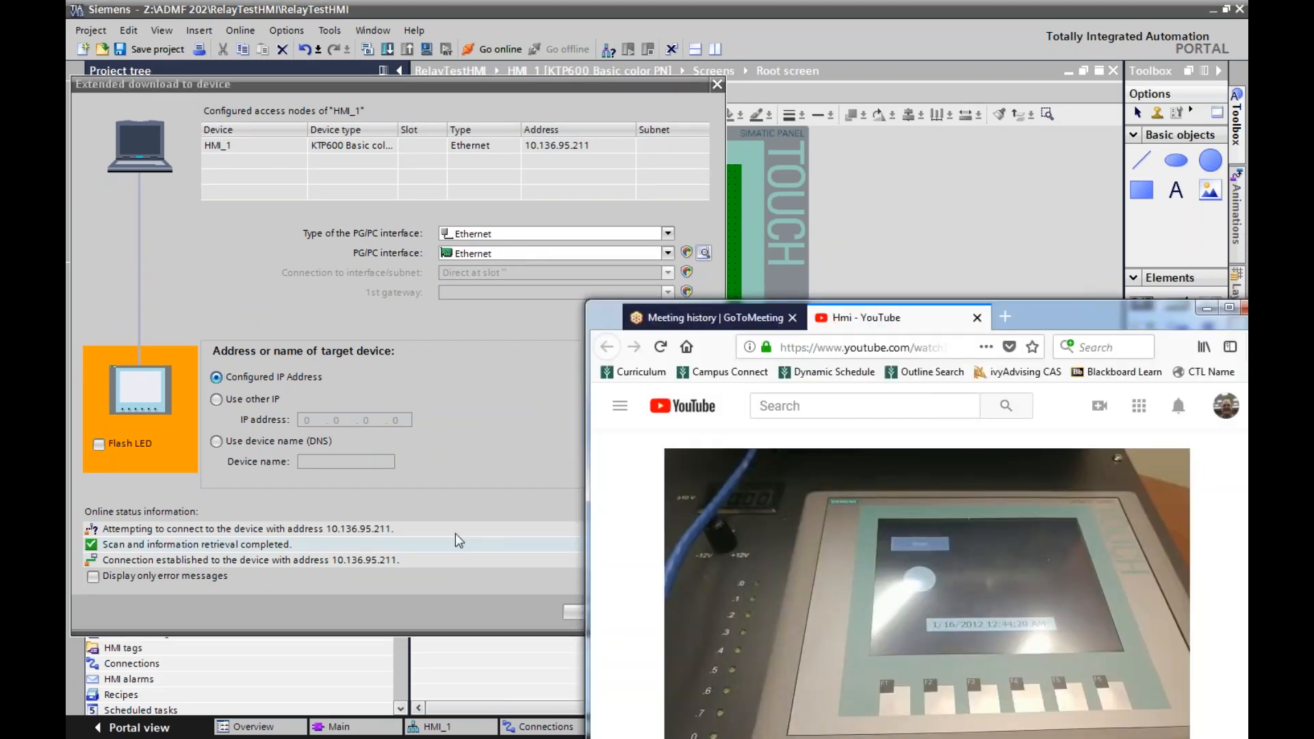
pyautogui.click(130, 444)
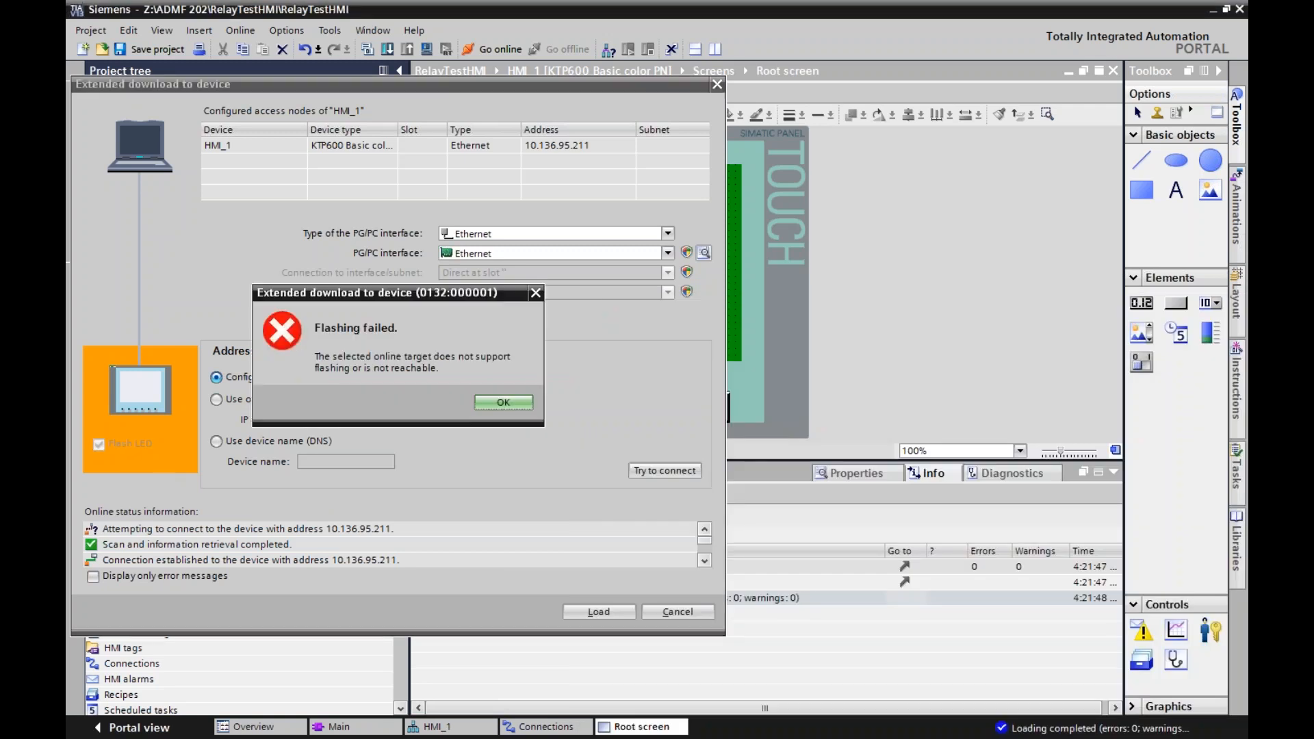
pyautogui.click(488, 401)
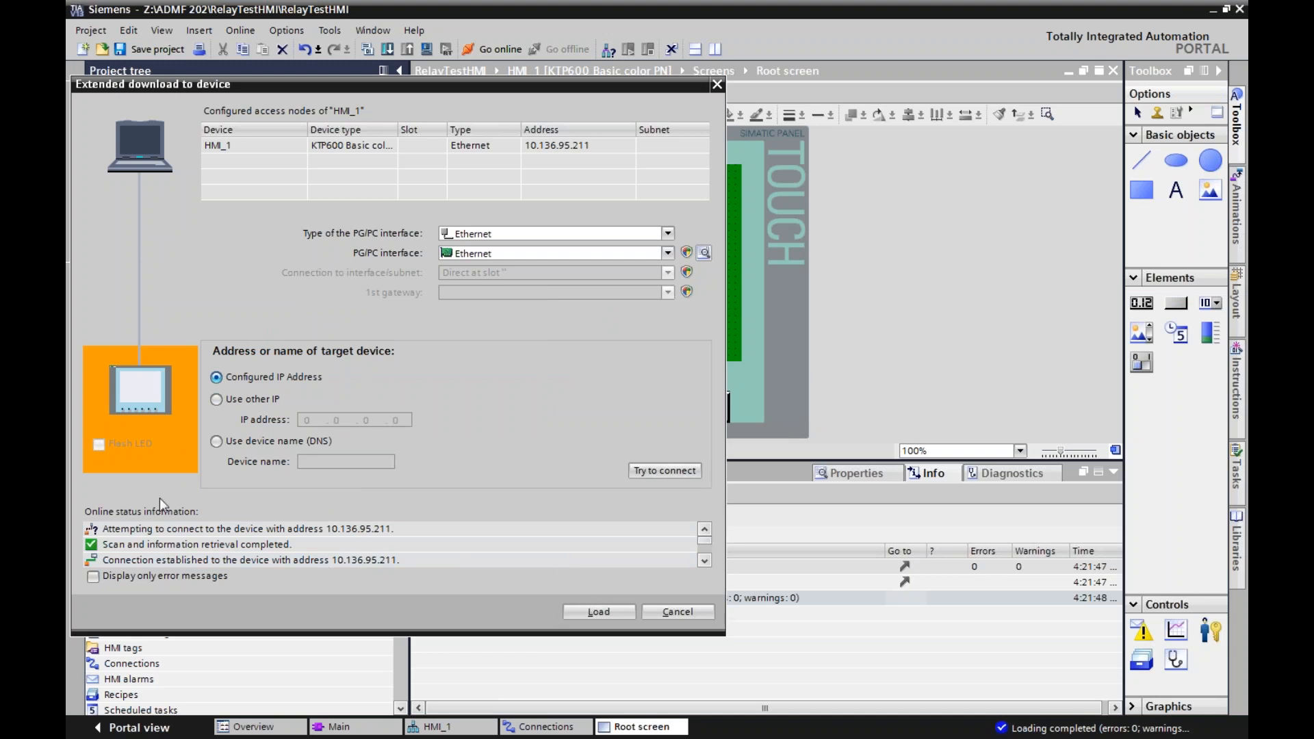
# - Reconnect to HMI_1, check the panel in the live feed, and try to flash its LED again
pyautogui.click(643, 471)
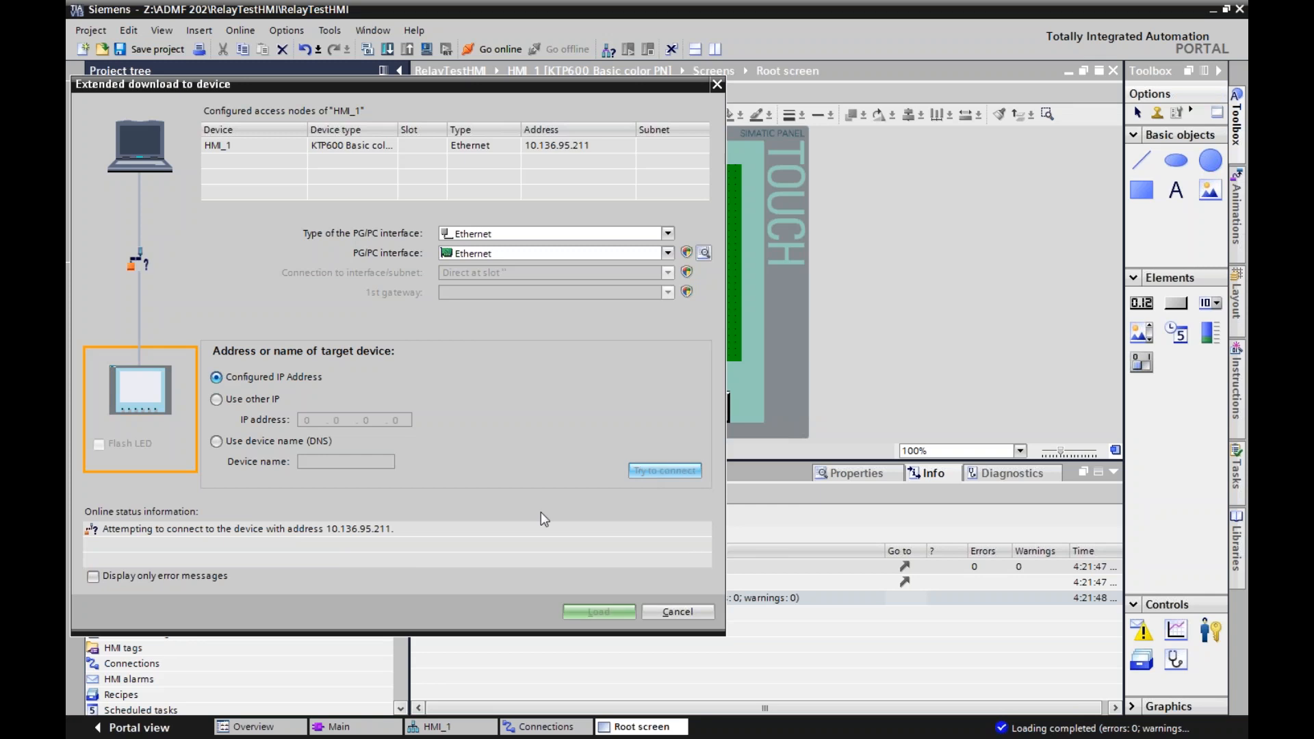
pyautogui.hotkey('alt', 'Tab')
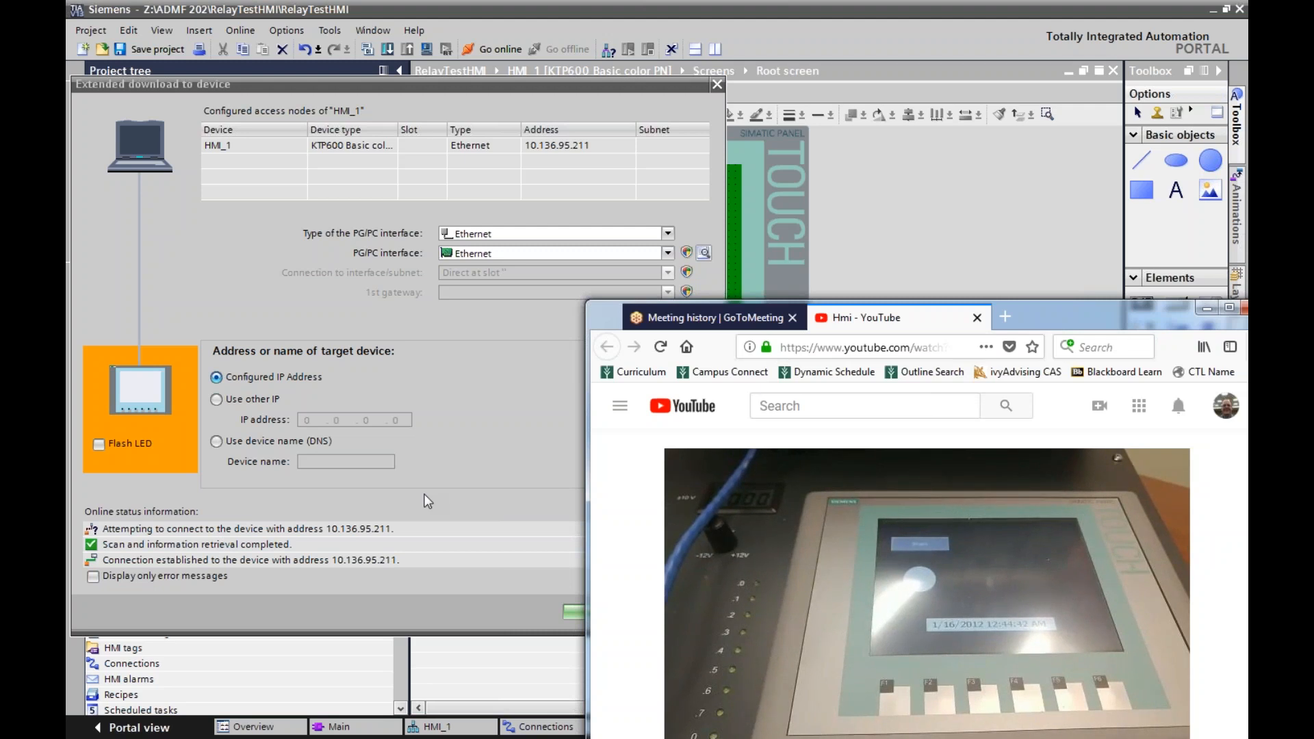
pyautogui.click(441, 432)
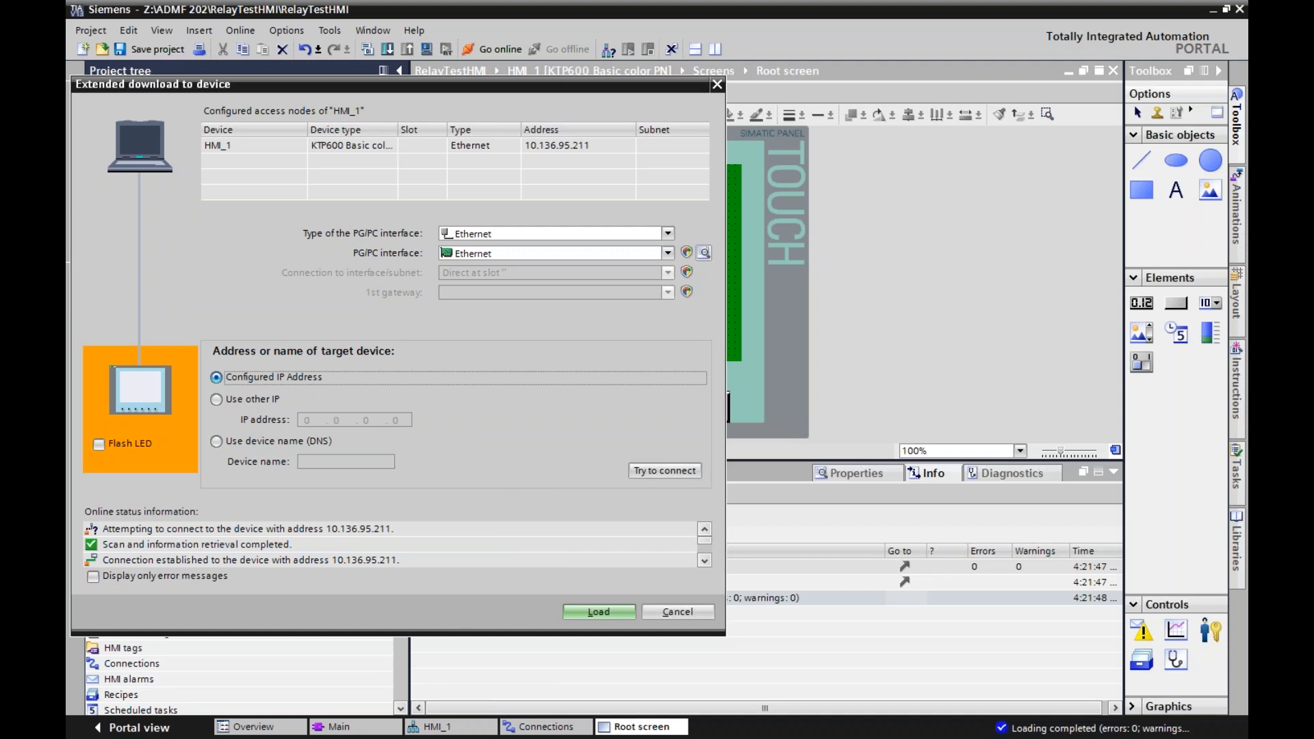
pyautogui.hotkey('alt', 'Tab')
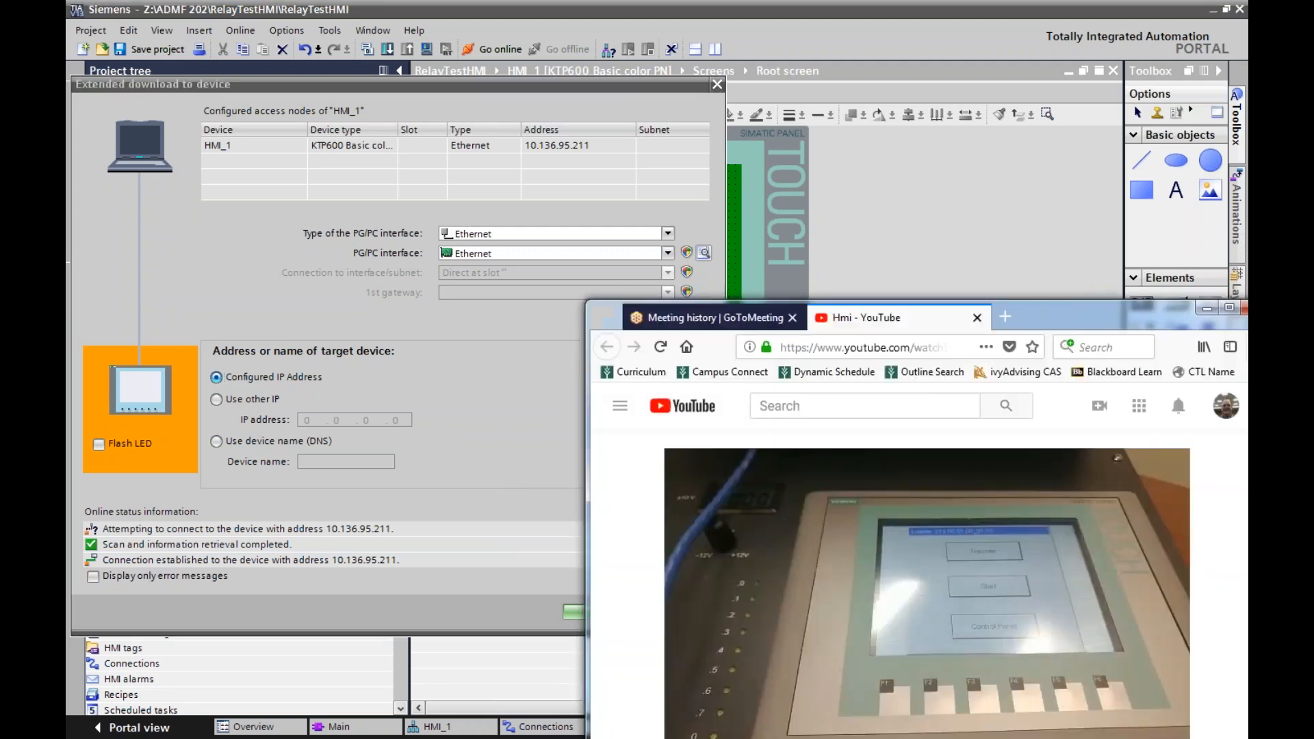
pyautogui.click(147, 444)
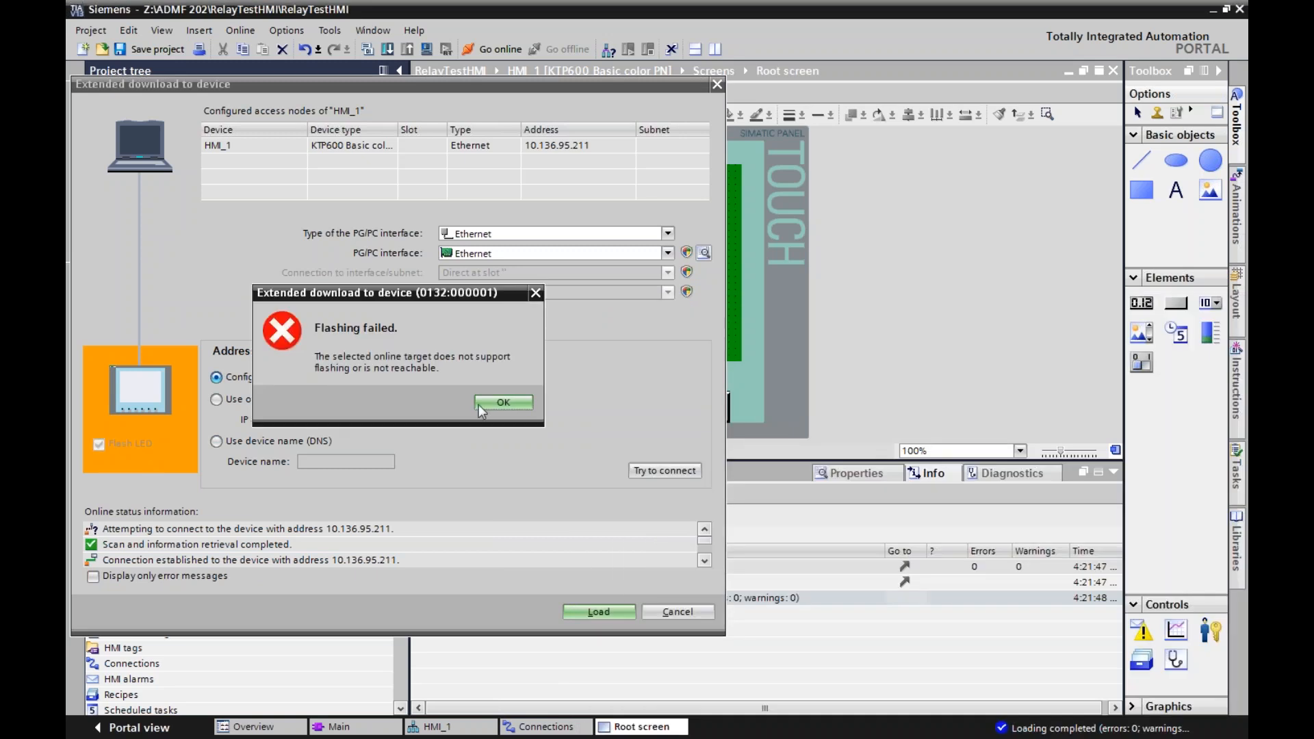
pyautogui.press('Return')
# - Reconnect to HMI_1 for the download and place the live panel feed beside the download dialog
pyautogui.click(680, 472)
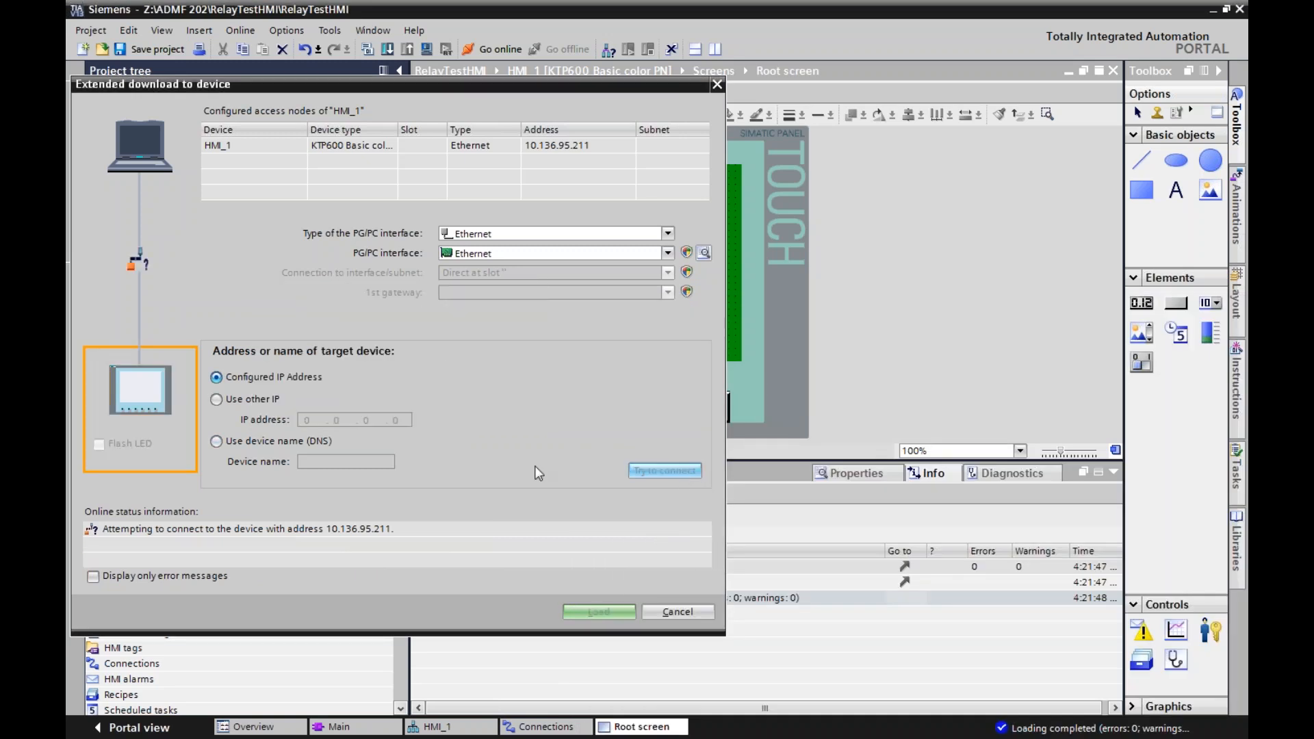
pyautogui.hotkey('alt', 'Tab')
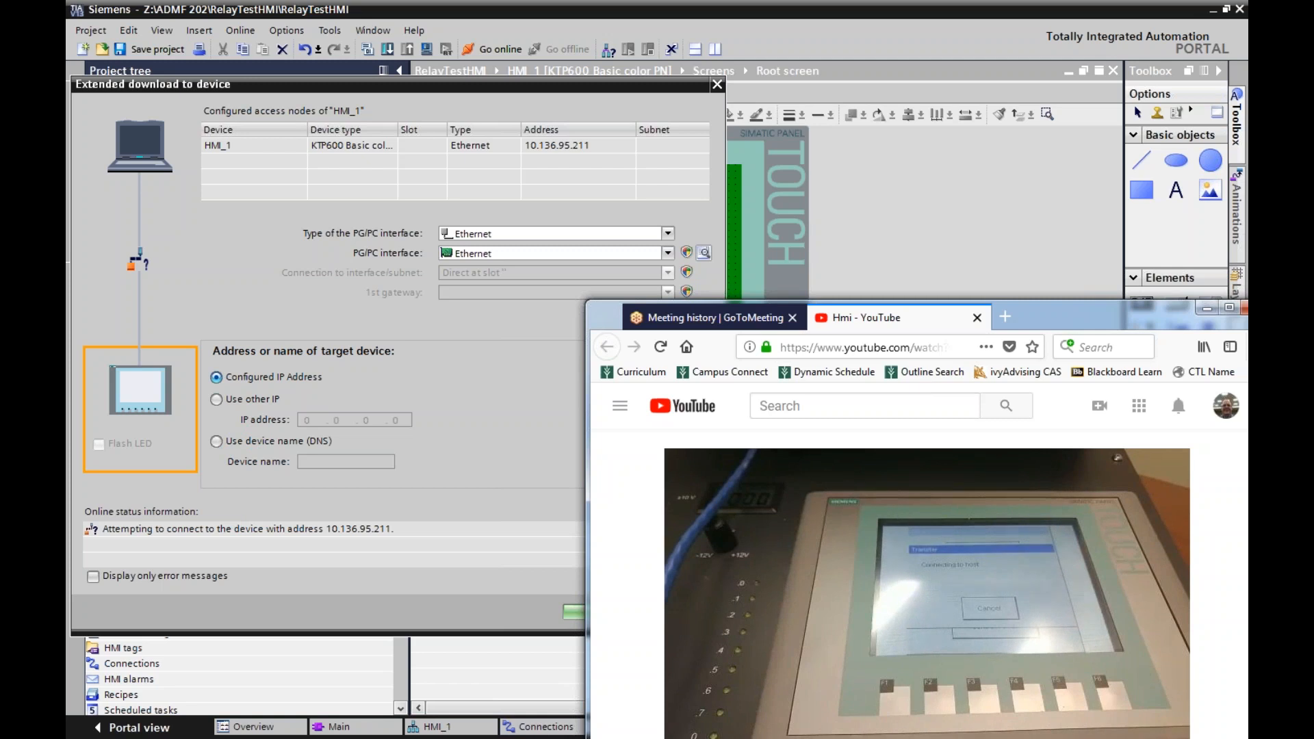
pyautogui.moveTo(1040, 307); pyautogui.dragTo(1102, 170)
pyautogui.moveTo(1184, 72); pyautogui.dragTo(1099, 82)
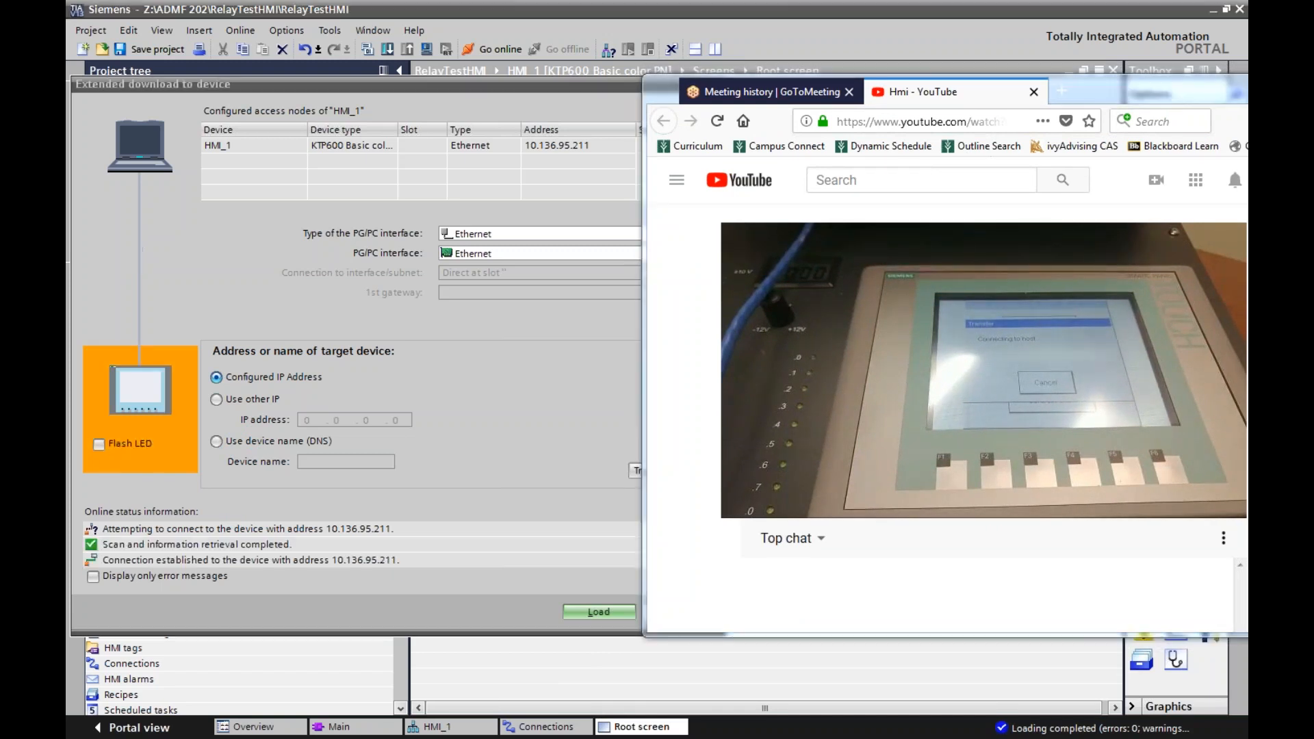
# - Try once more to flash the HMI_1 LED over the new connection and check the panel in the live feed
pyautogui.click(110, 443)
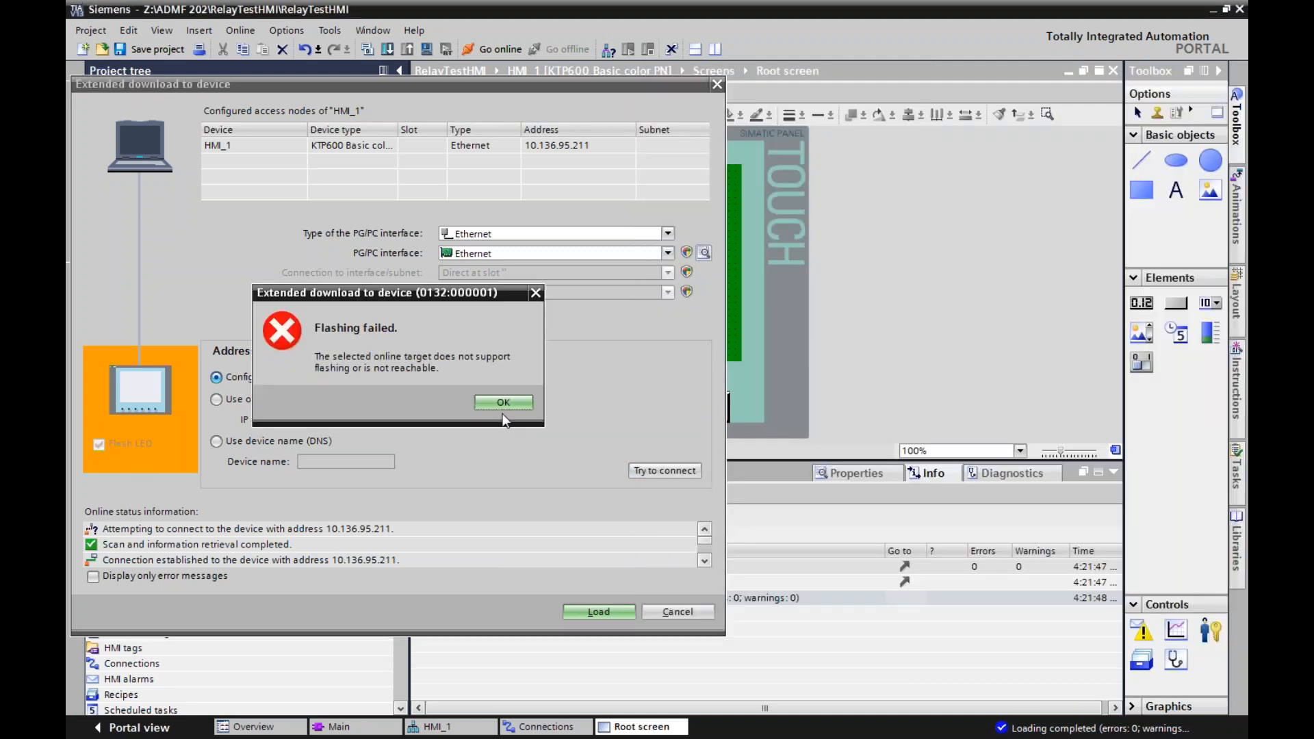
pyautogui.click(503, 403)
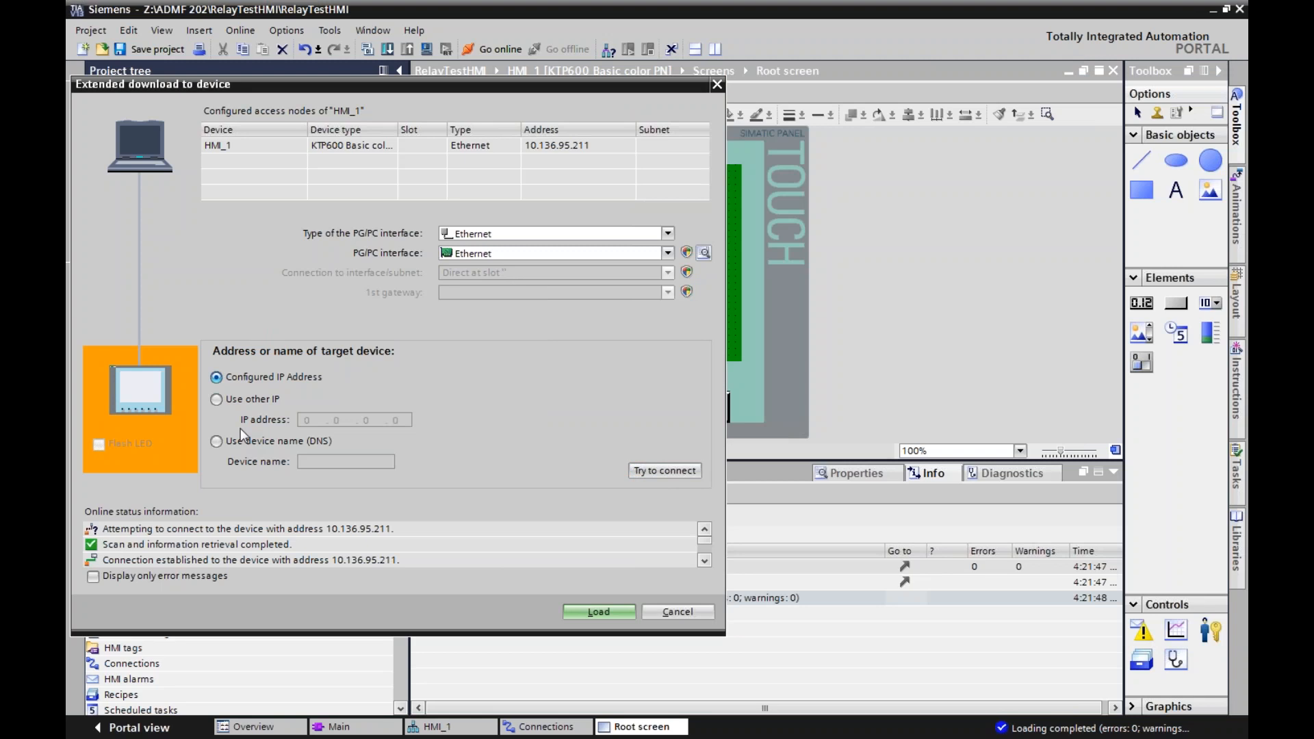
pyautogui.hotkey('alt', 'Tab')
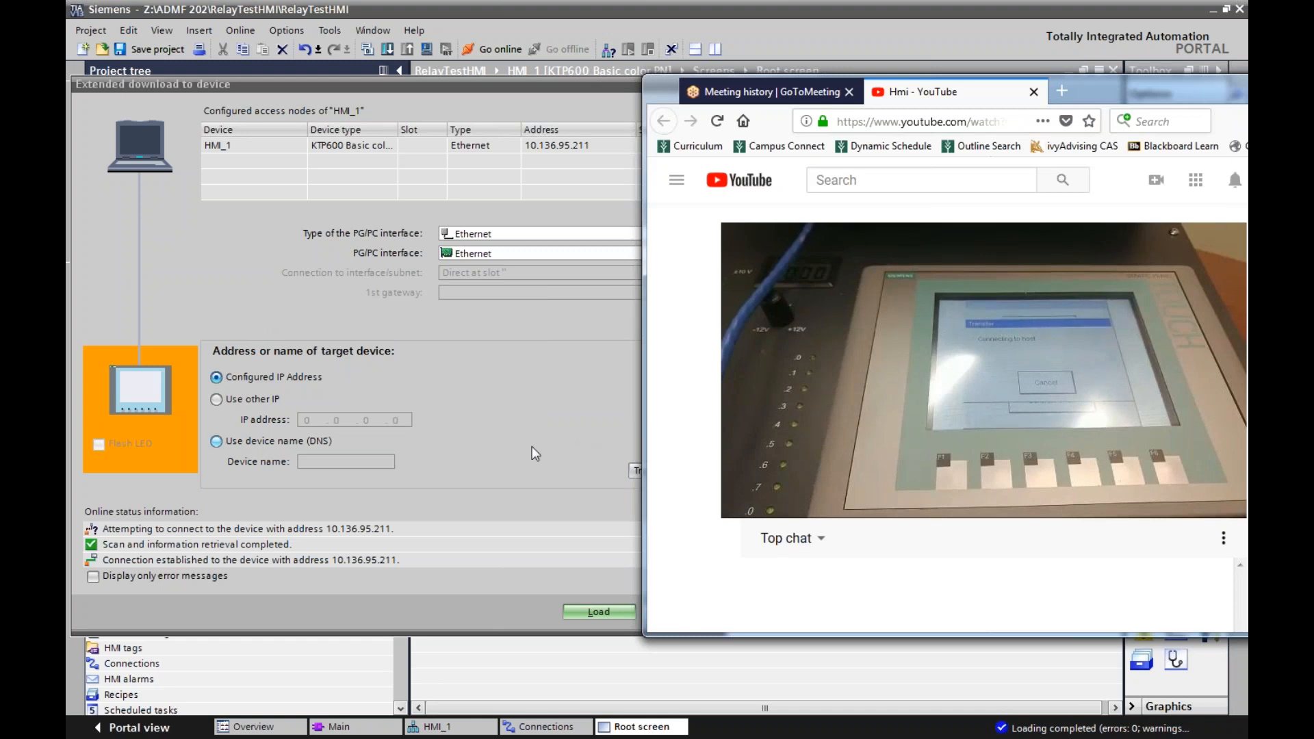
# - Load the configuration to HMI_1, and close the GoToMeeting history tab beside the live panel feed during compilation
pyautogui.click(583, 610)
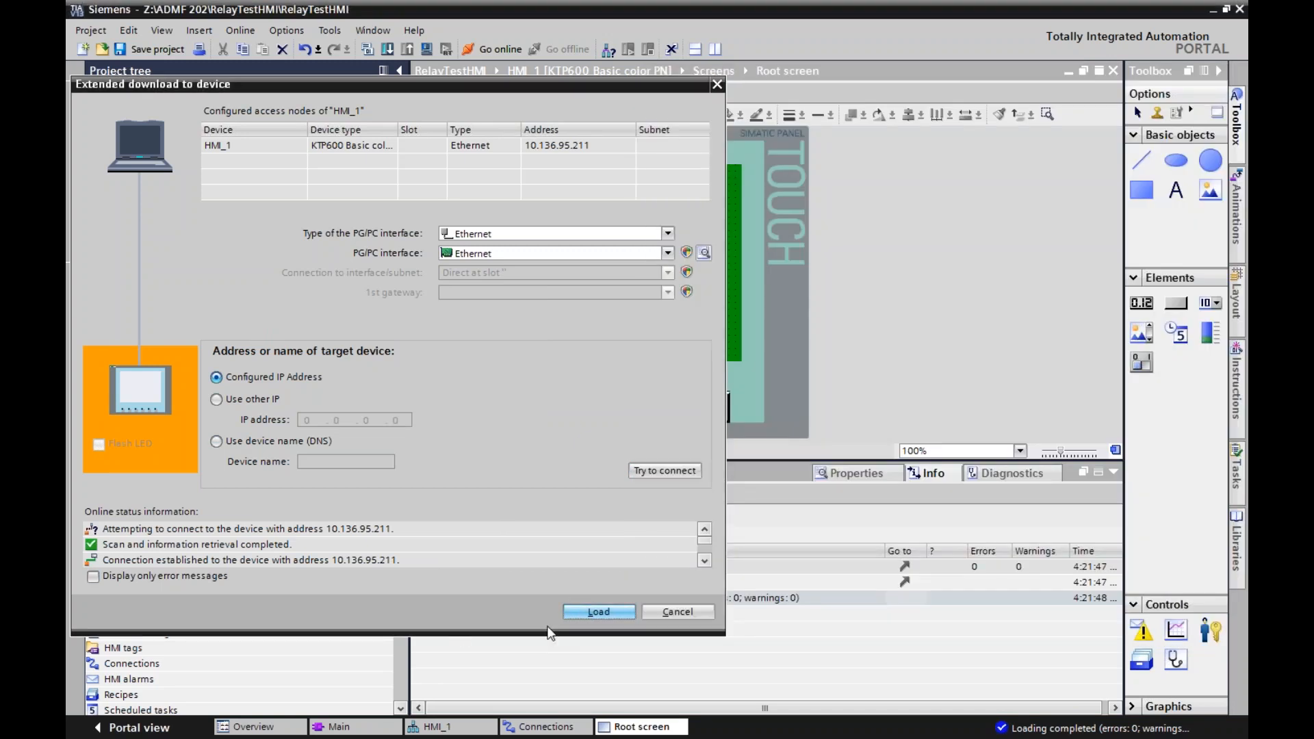
pyautogui.click(599, 611)
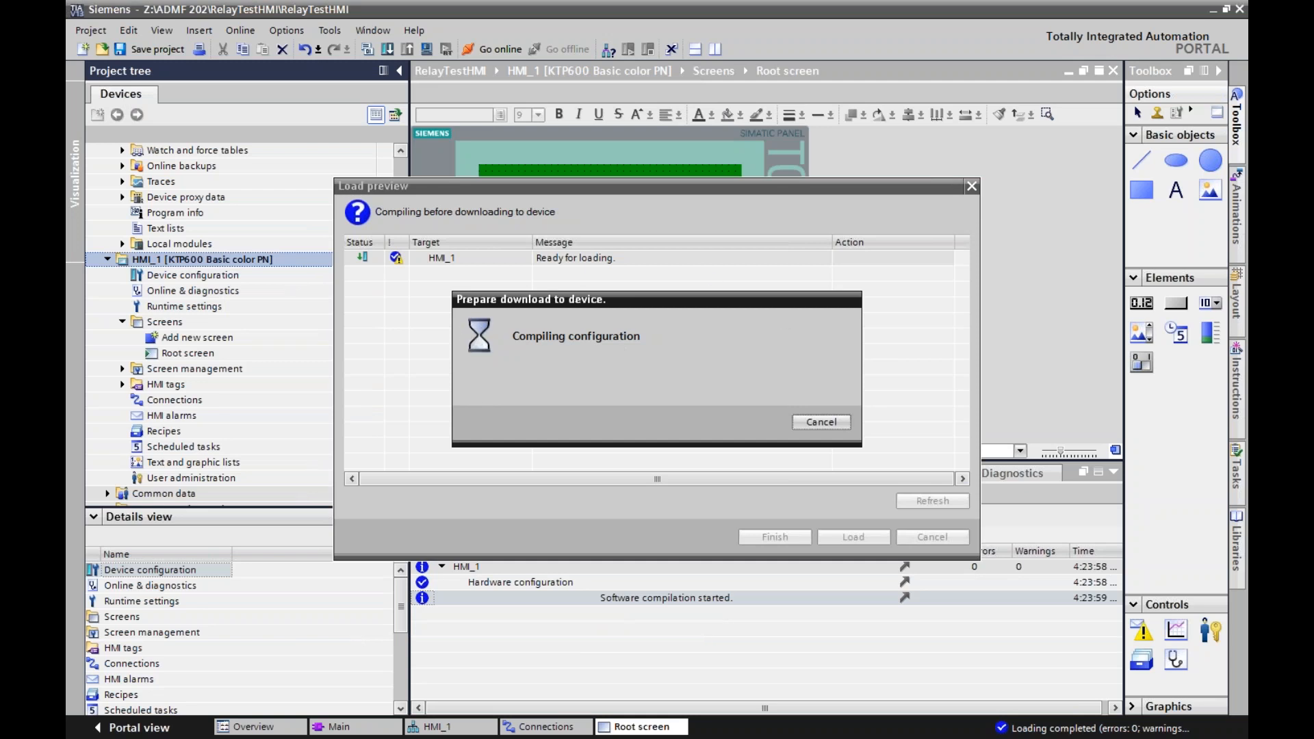
pyautogui.hotkey('alt', 'Tab')
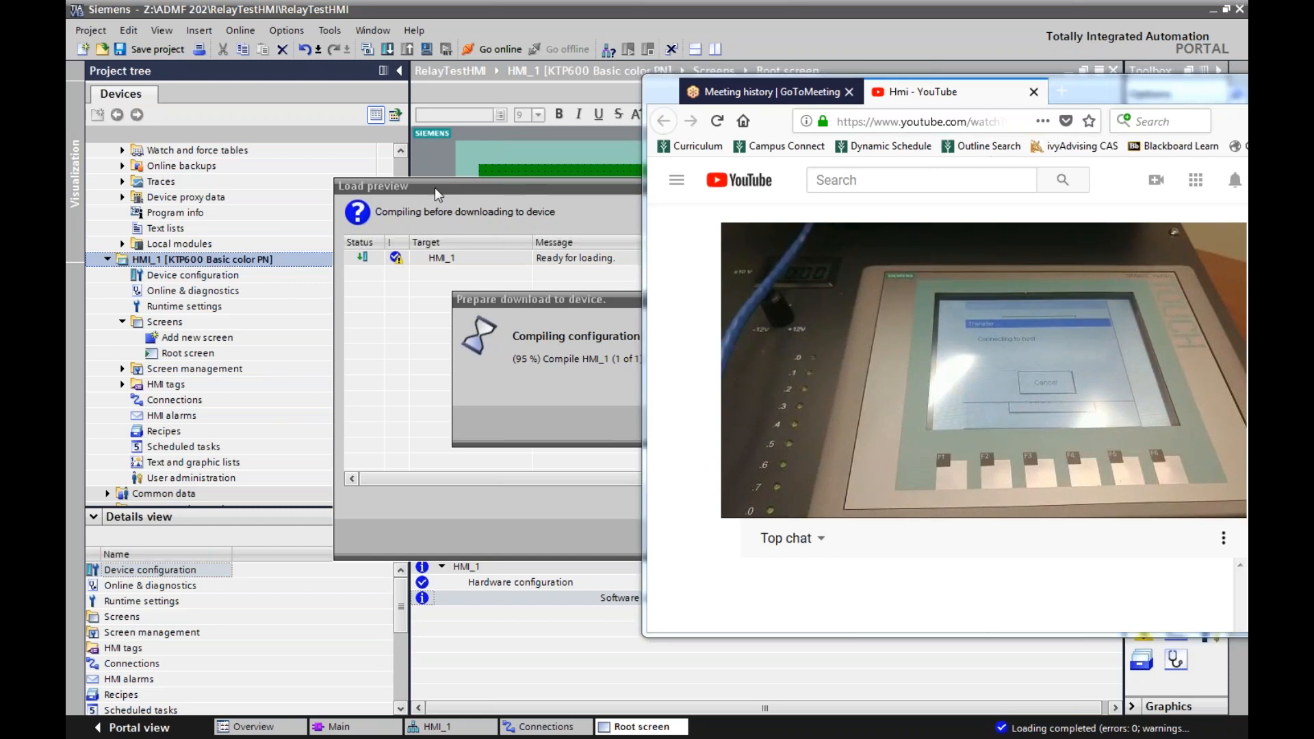
pyautogui.moveTo(1143, 80); pyautogui.dragTo(1235, 89)
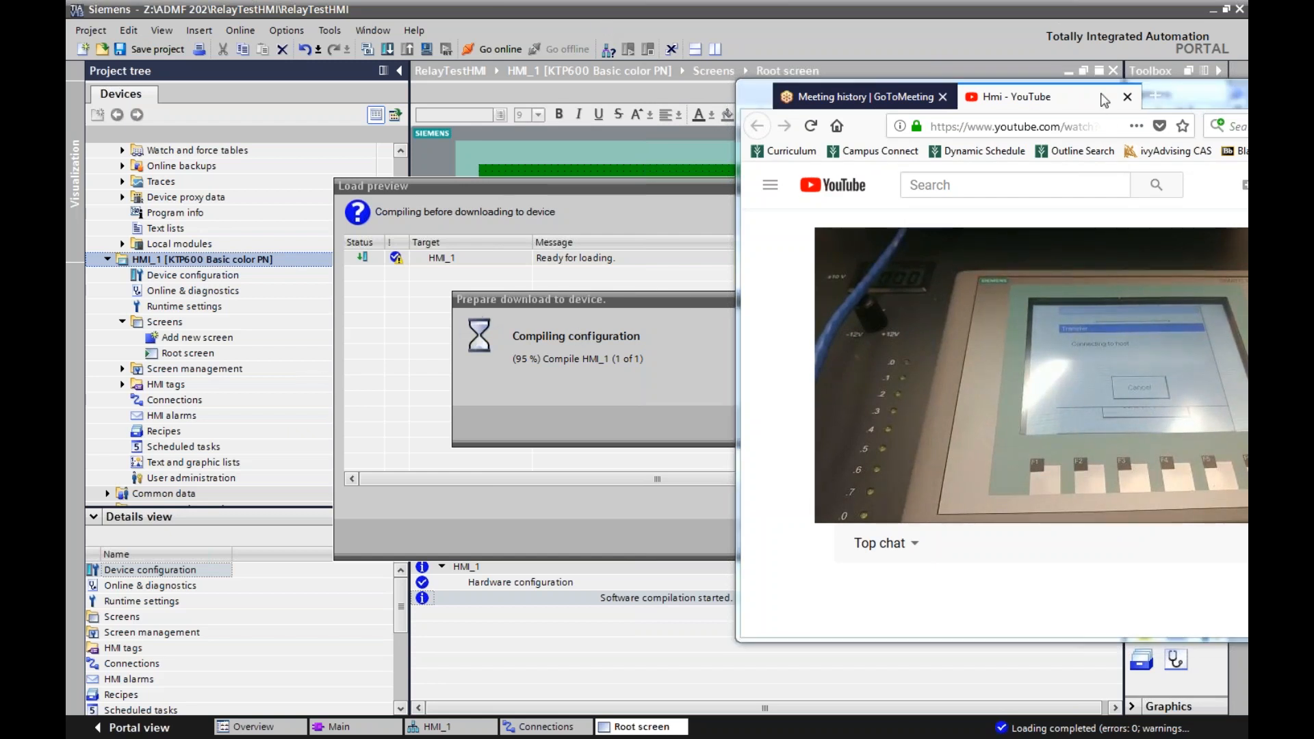
pyautogui.click(943, 96)
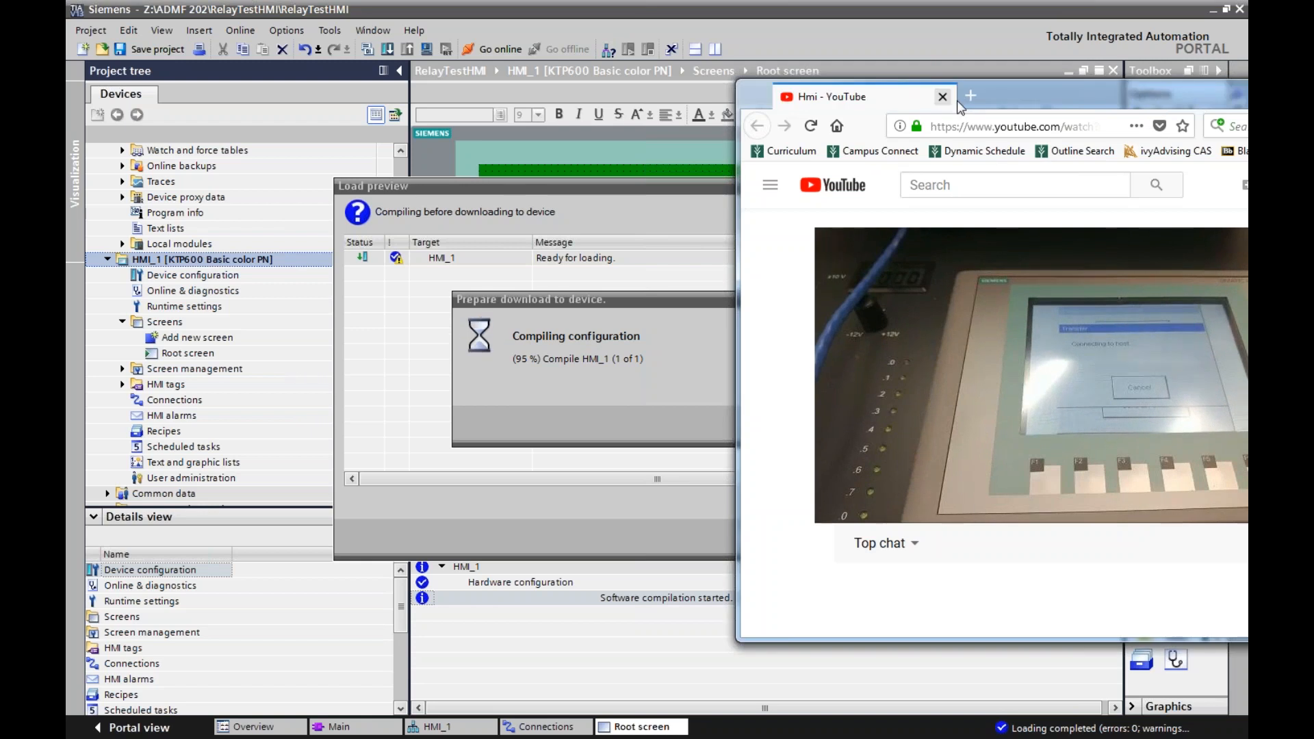
pyautogui.moveTo(1084, 100); pyautogui.dragTo(1021, 72)
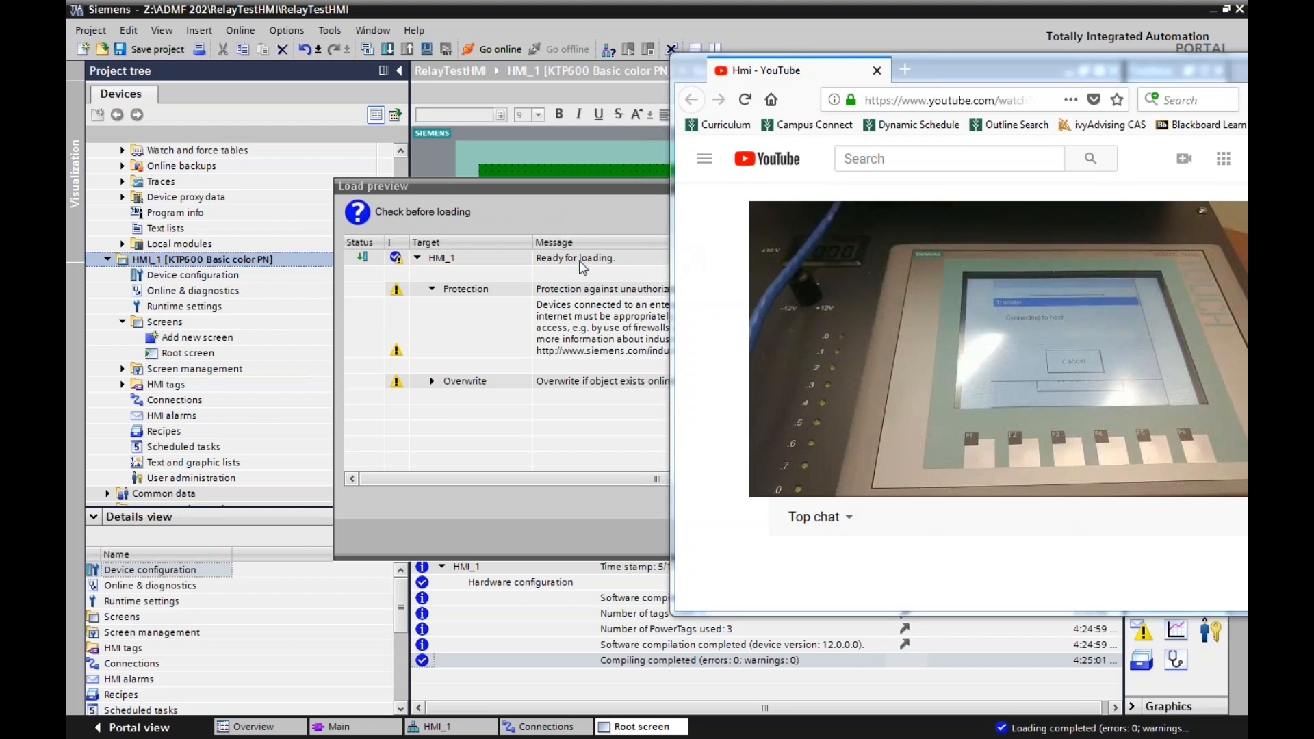
# - Allow Overwrite all for HMI_1, load the configuration to the panel, and check the panel in the live feed
pyautogui.click(552, 184)
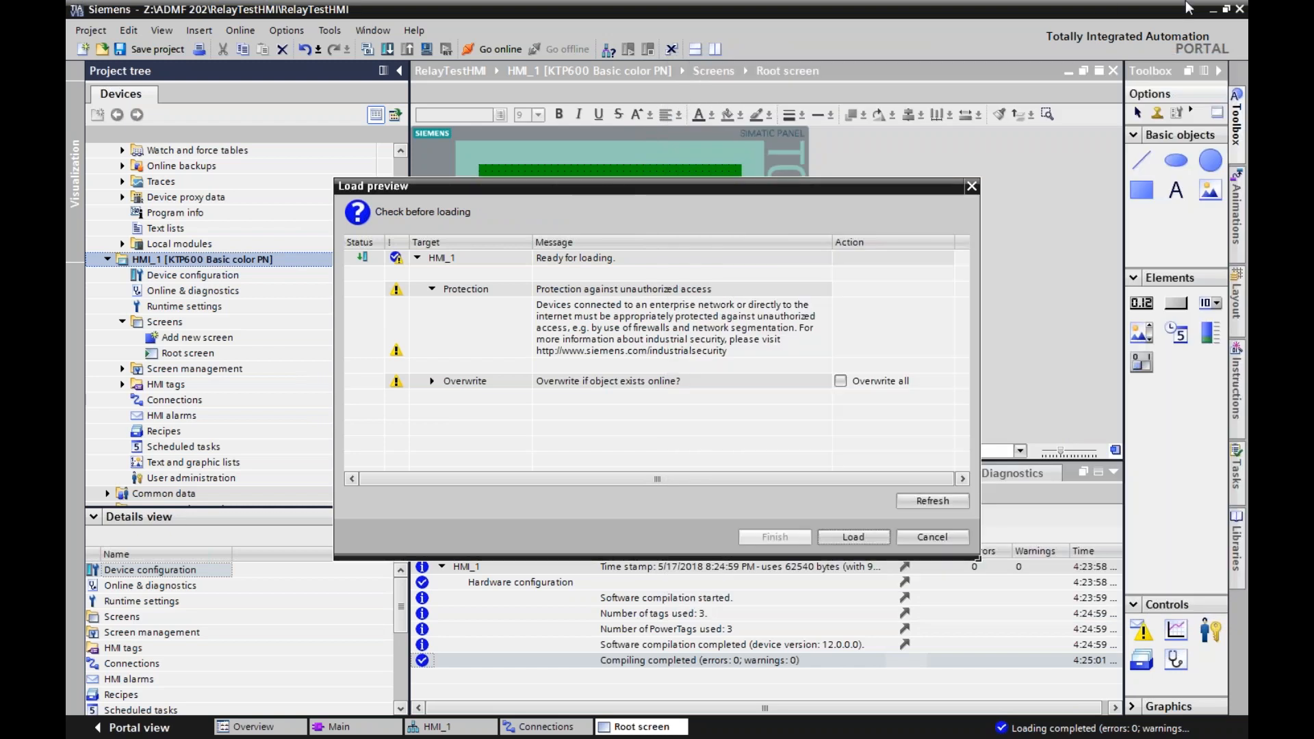
pyautogui.click(840, 381)
pyautogui.click(850, 536)
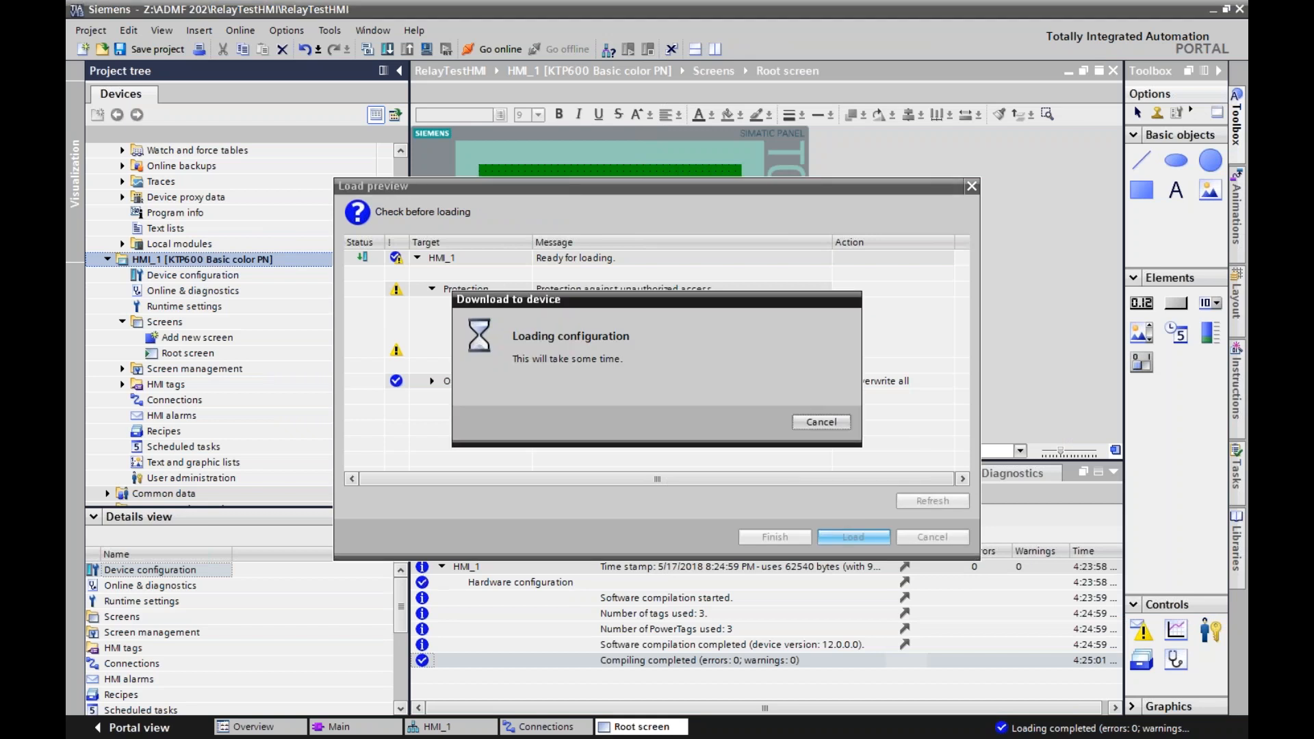
pyautogui.hotkey('alt', 'Tab')
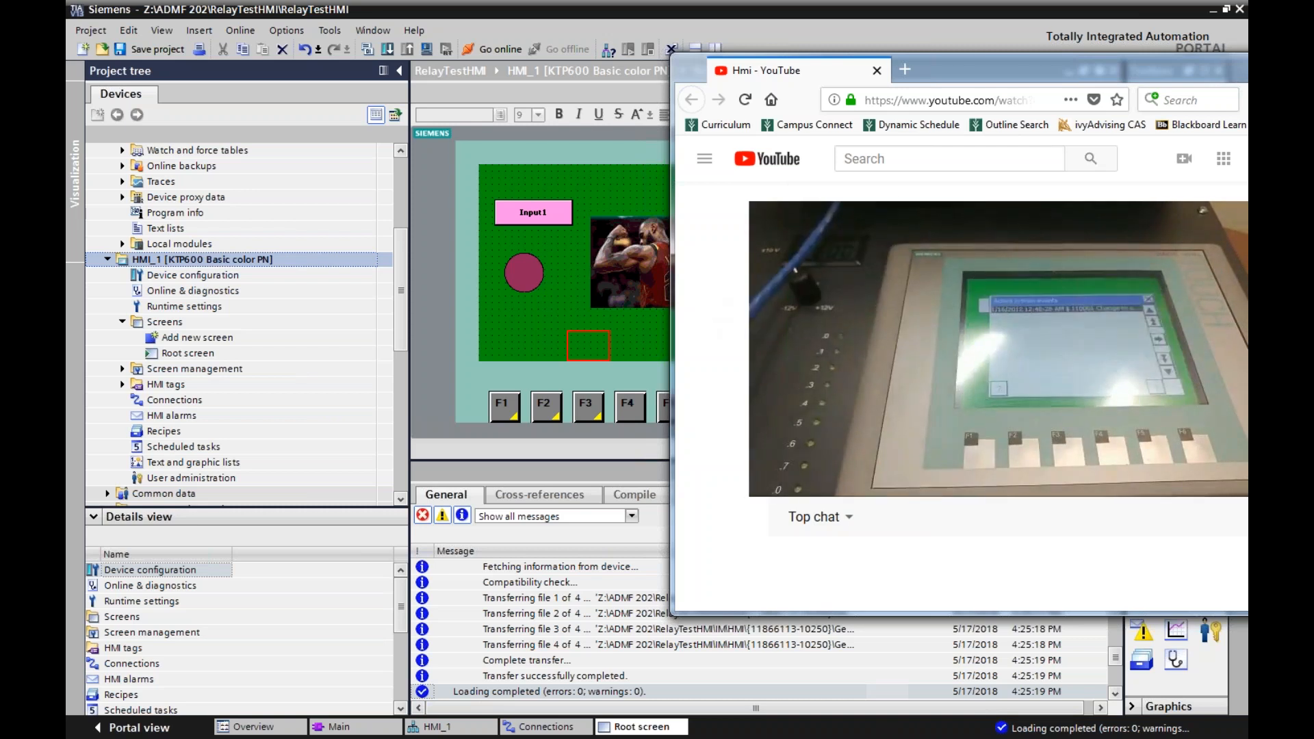
# - Return to TIA Portal and place a date/time field on the root screen below the circle and picture
pyautogui.click(545, 330)
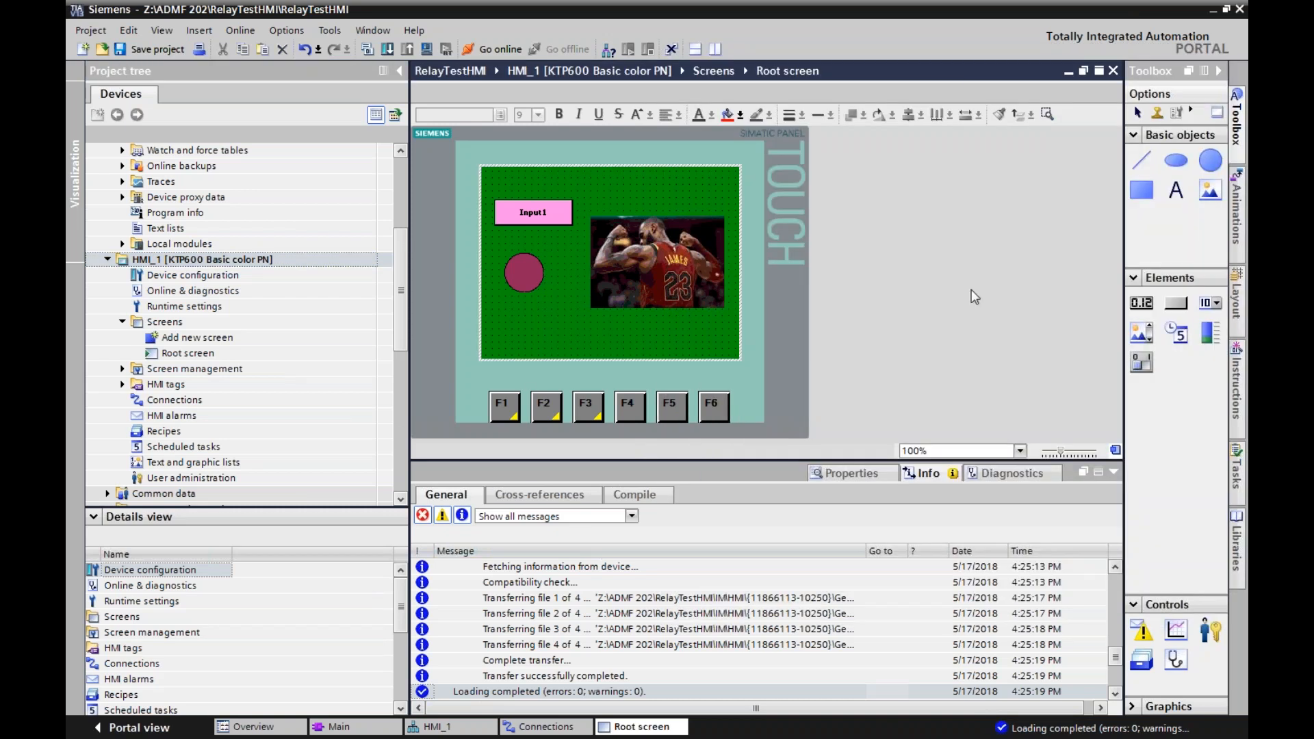
pyautogui.moveTo(1179, 341); pyautogui.dragTo(583, 326)
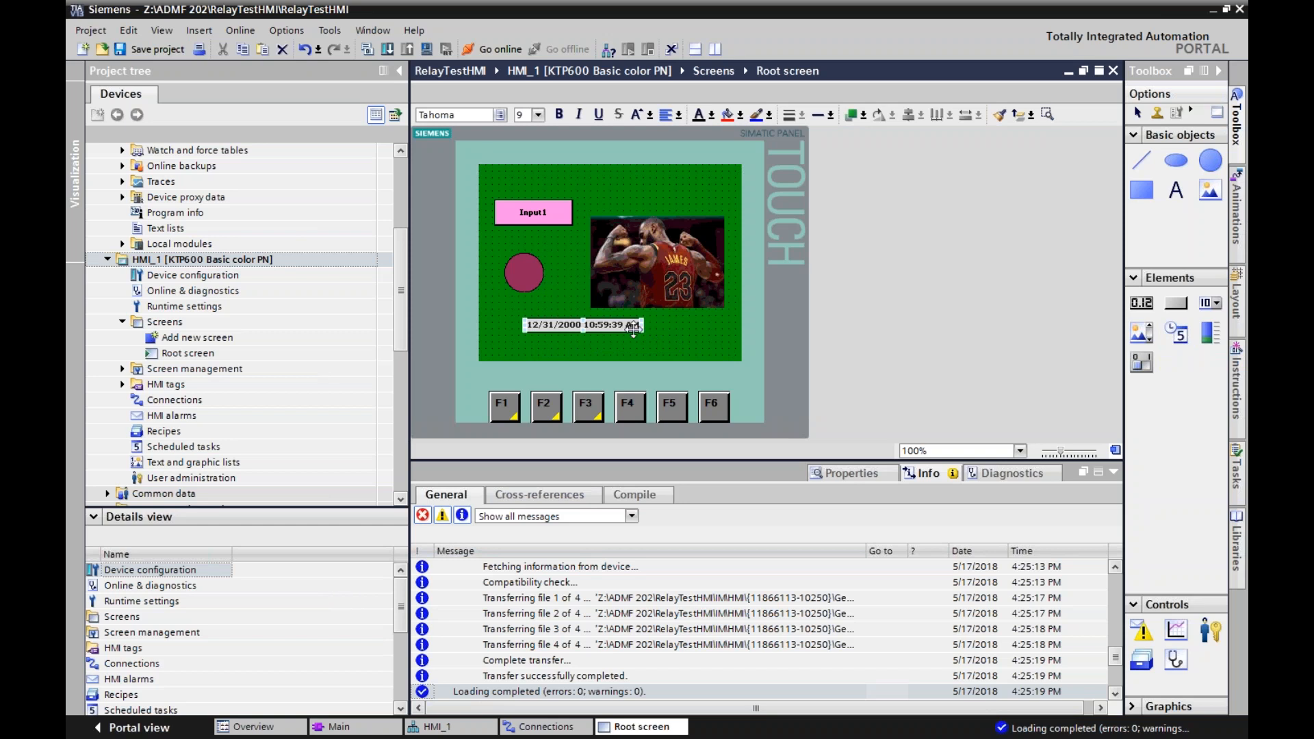
pyautogui.doubleClick(642, 329)
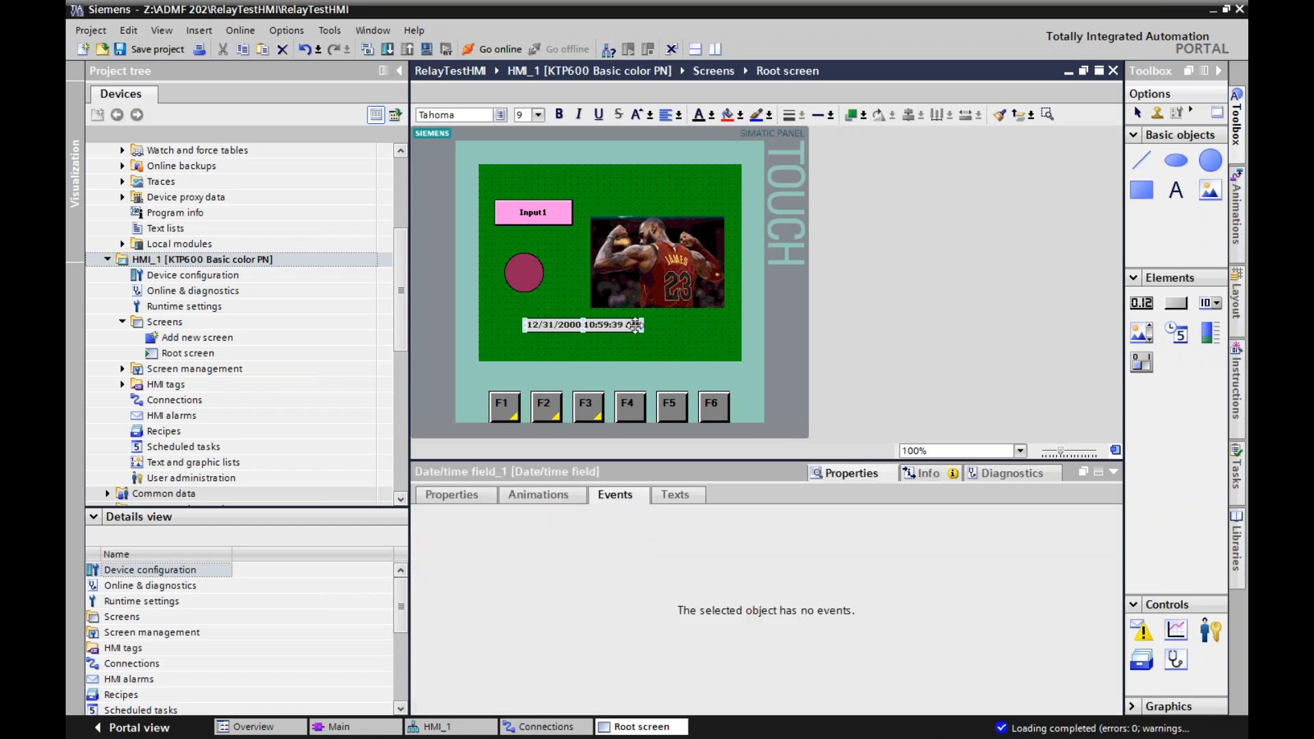
# - Set the font size of the date/time field to 15 in its text format properties
pyautogui.click(470, 496)
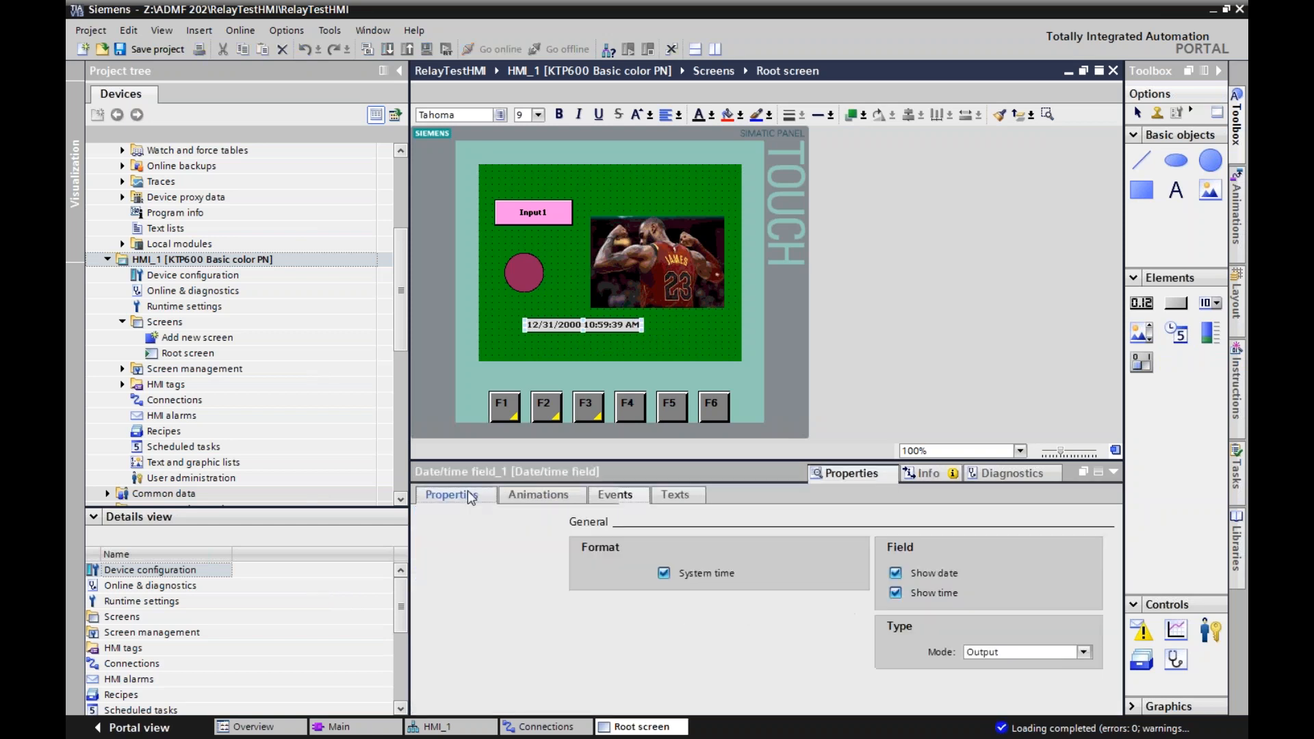
pyautogui.click(445, 617)
pyautogui.click(453, 603)
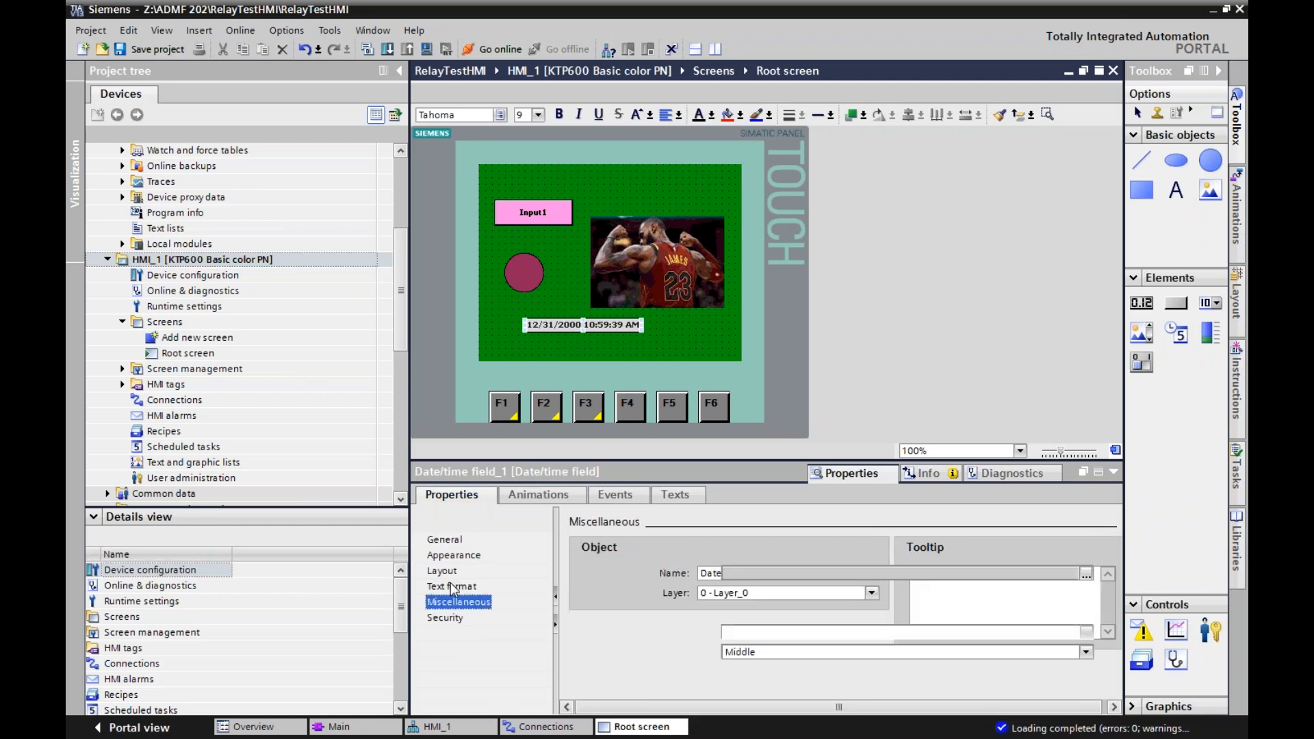
pyautogui.click(452, 587)
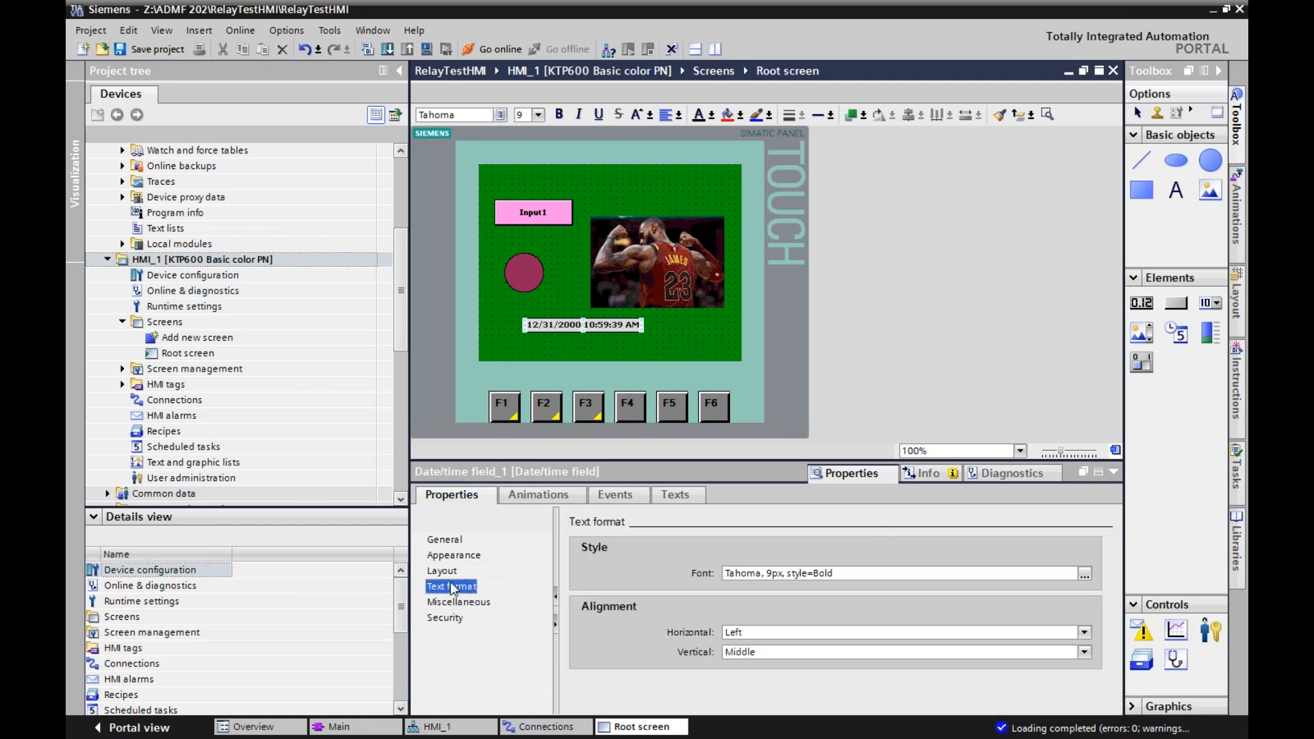
pyautogui.click(1084, 575)
pyautogui.click(735, 338)
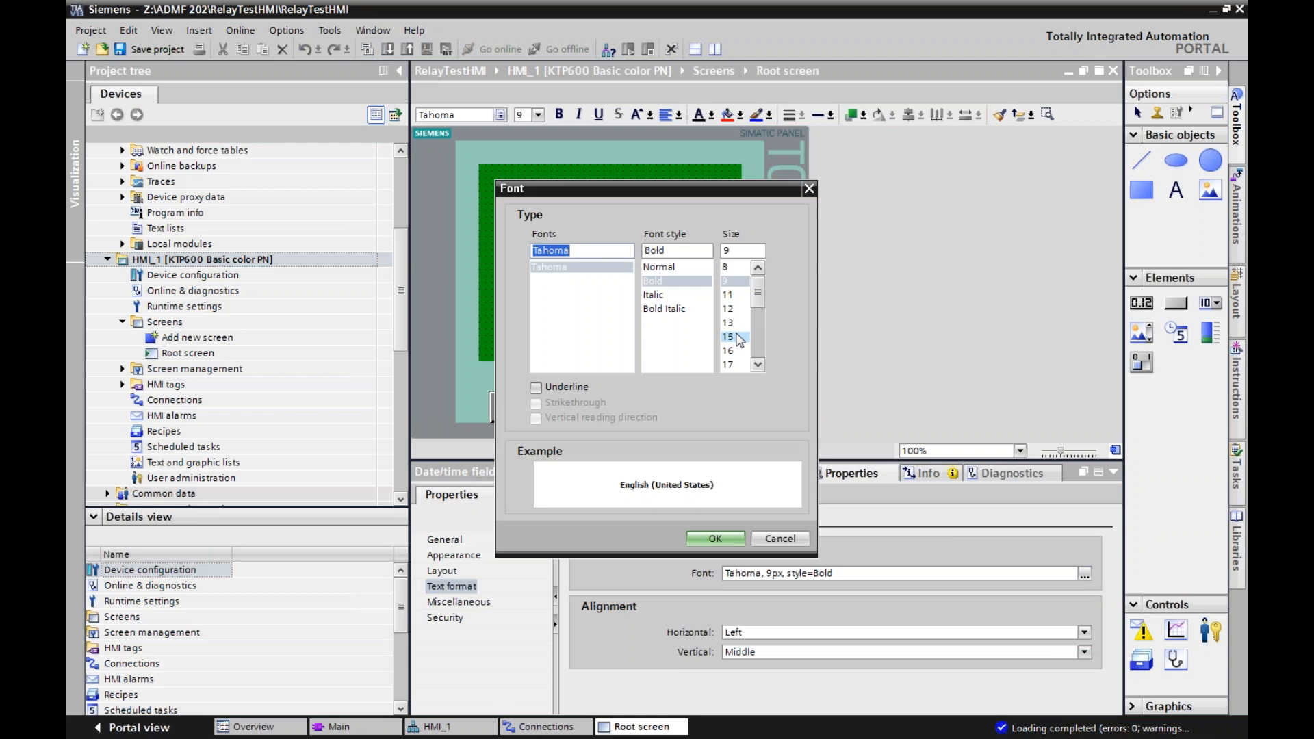
pyautogui.click(715, 538)
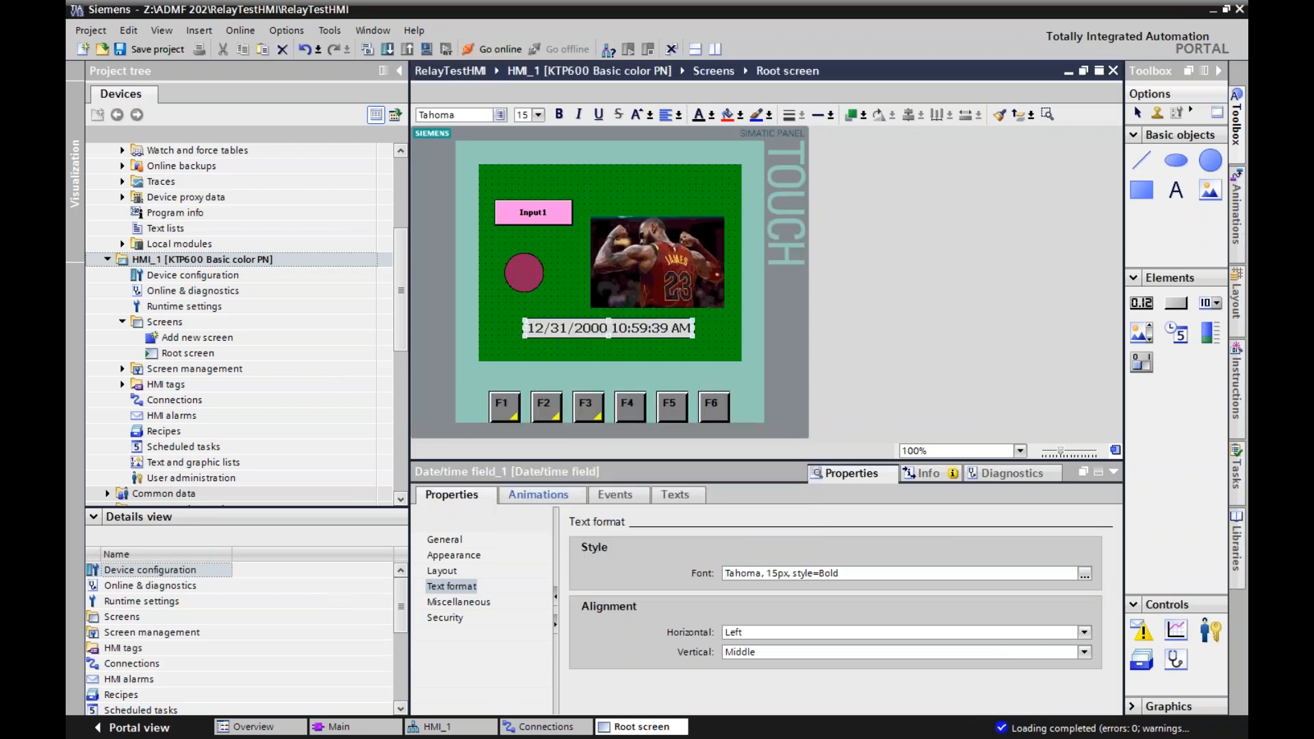
# - Examine the date/time field's mode options and its general, appearance, layout and animation settings
pyautogui.click(453, 541)
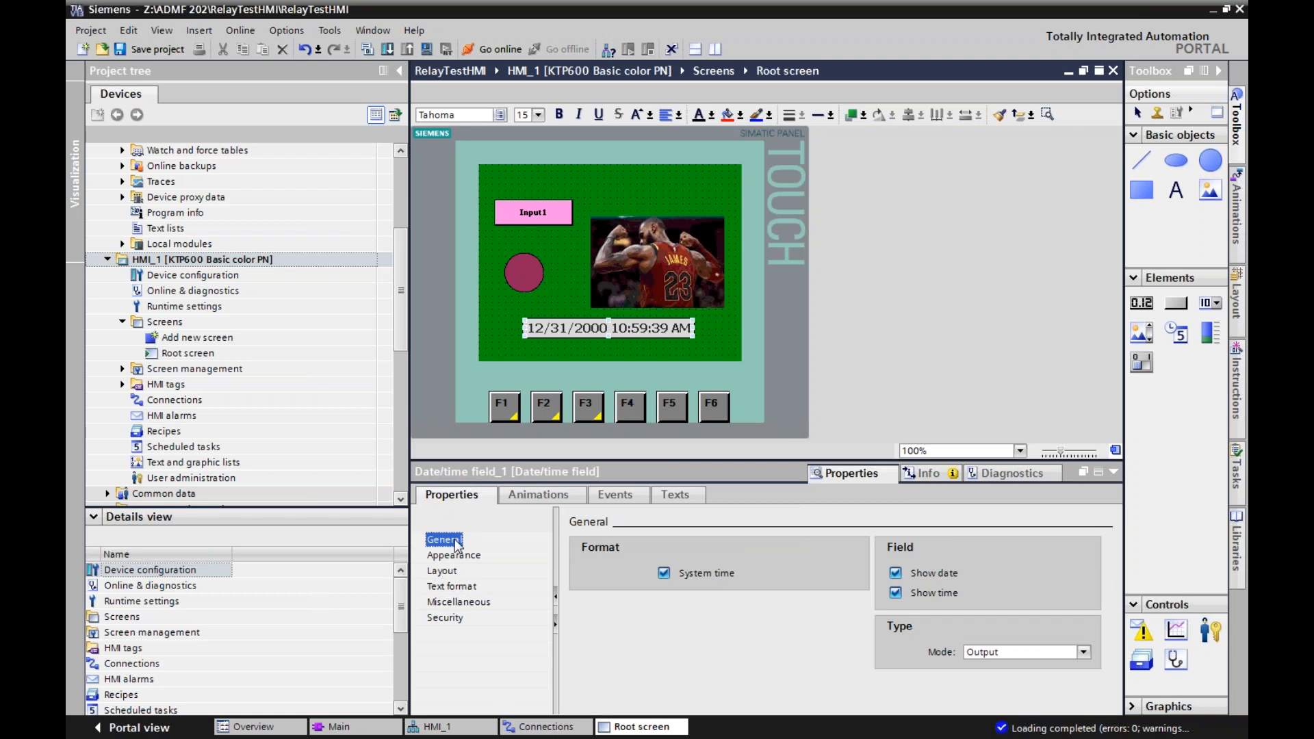
pyautogui.click(1015, 654)
pyautogui.click(1026, 681)
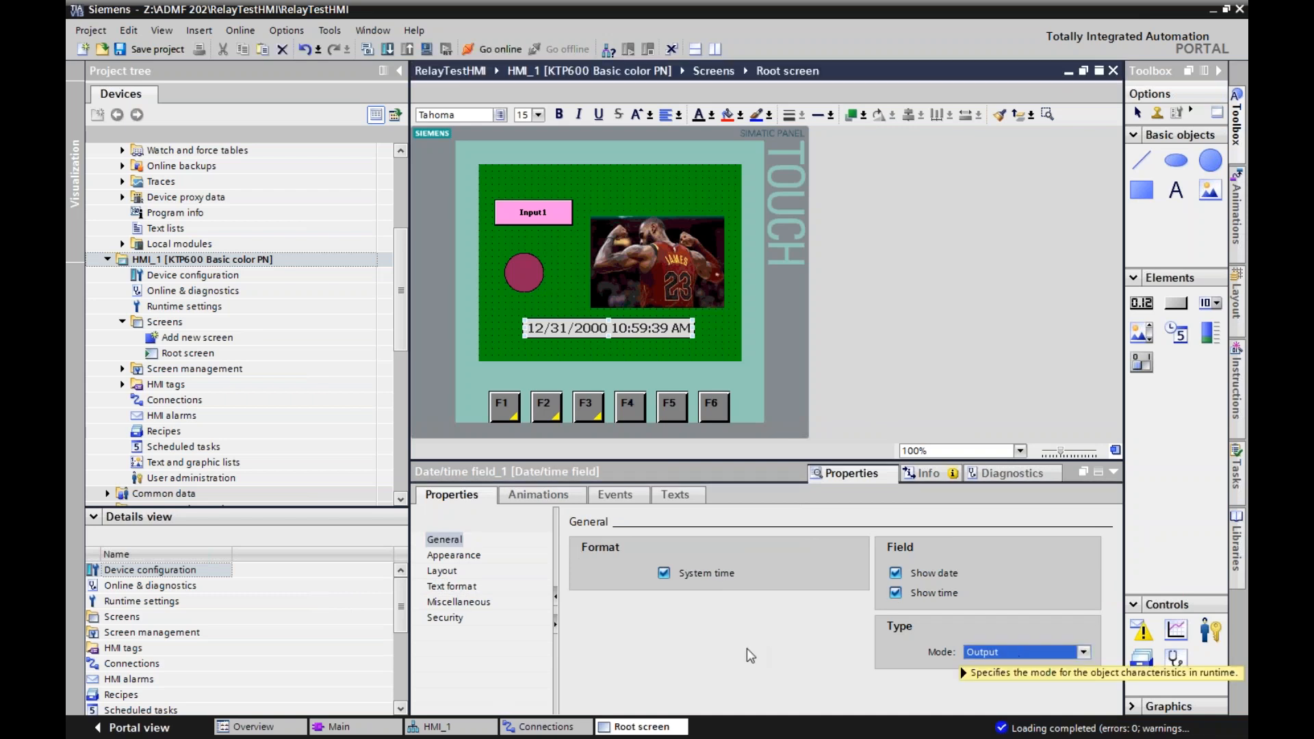
pyautogui.click(454, 555)
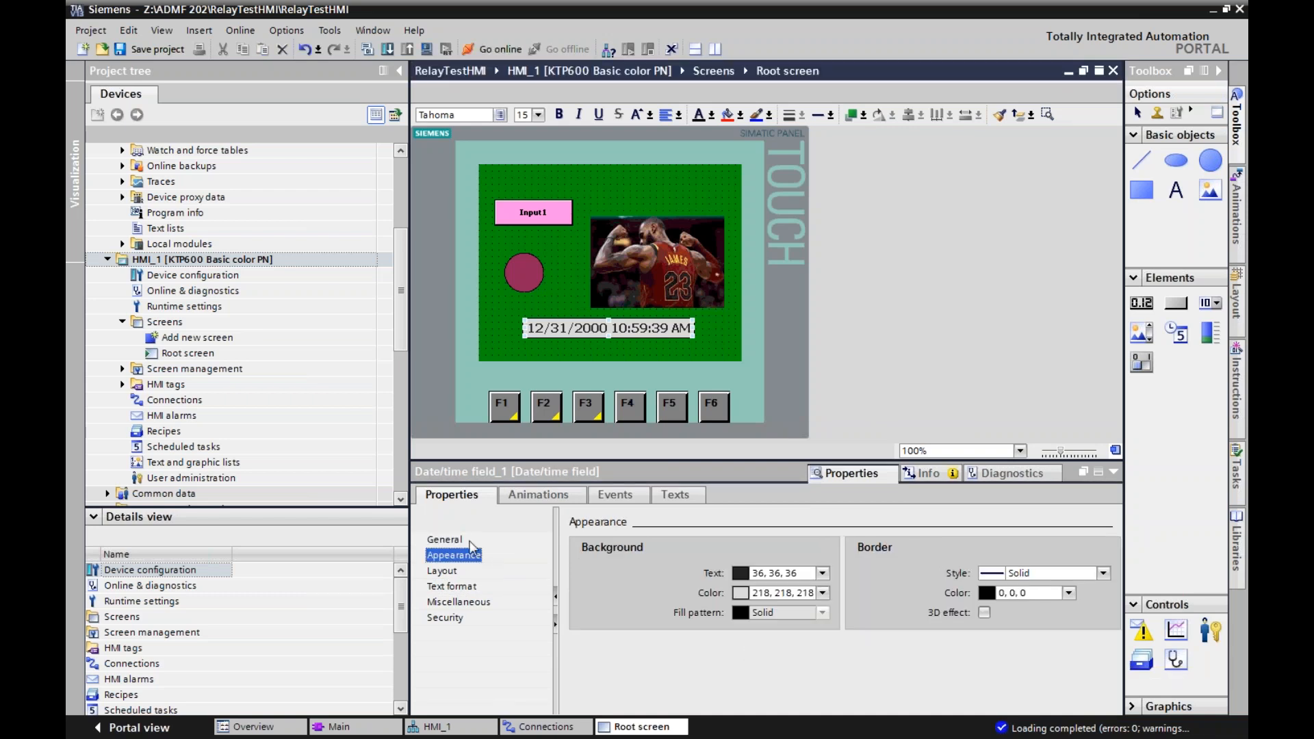
pyautogui.click(468, 542)
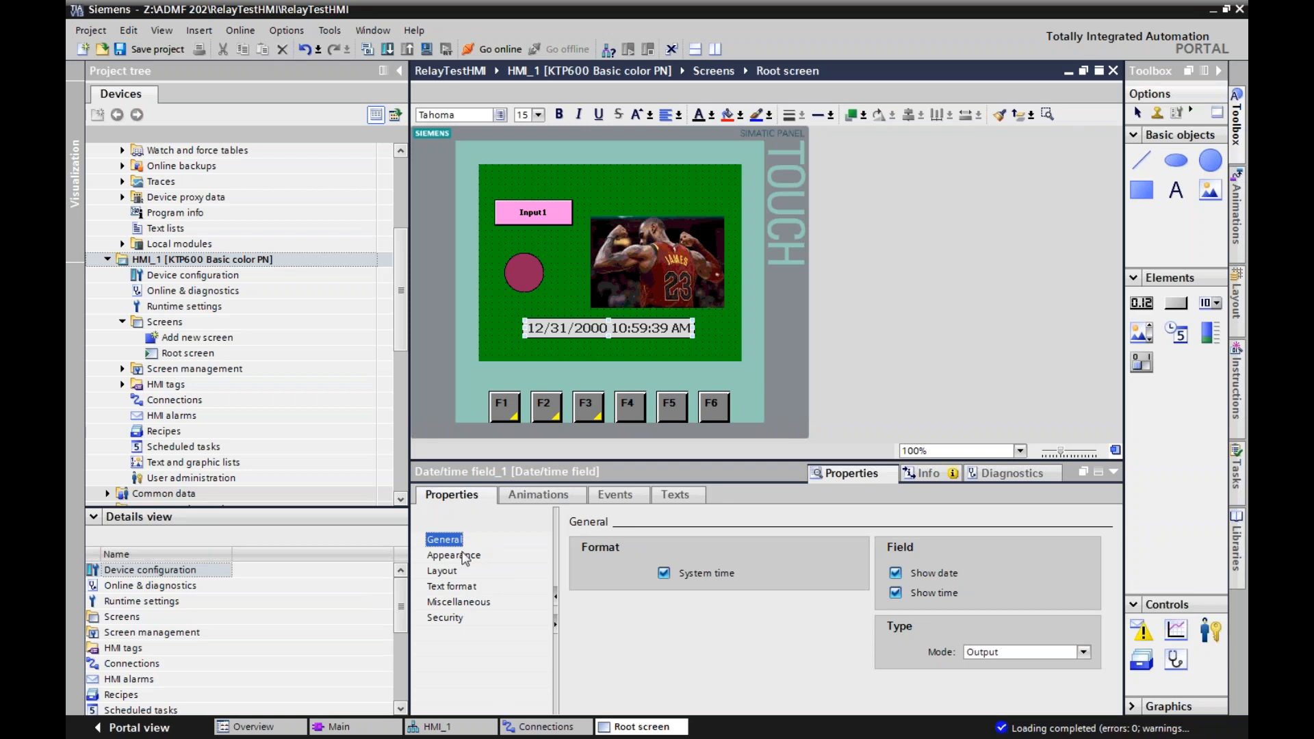
pyautogui.click(465, 556)
pyautogui.click(457, 571)
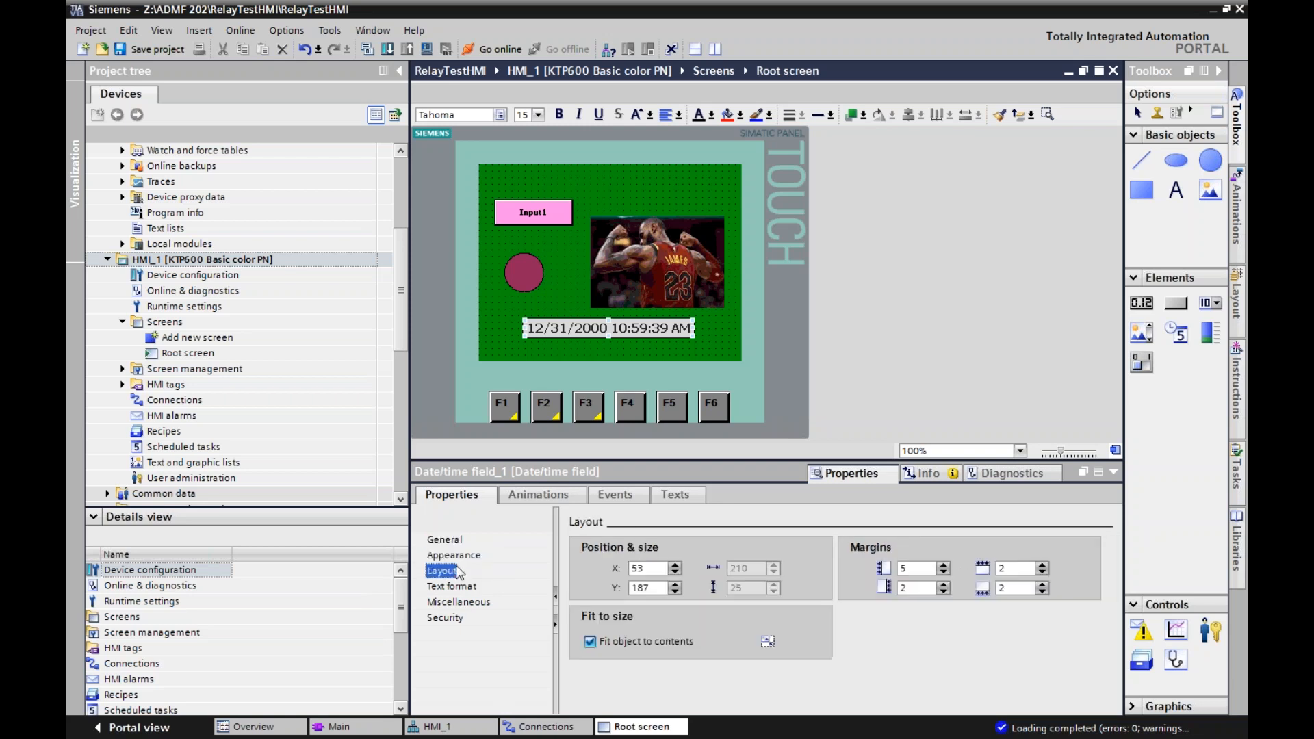
pyautogui.click(547, 495)
pyautogui.click(483, 497)
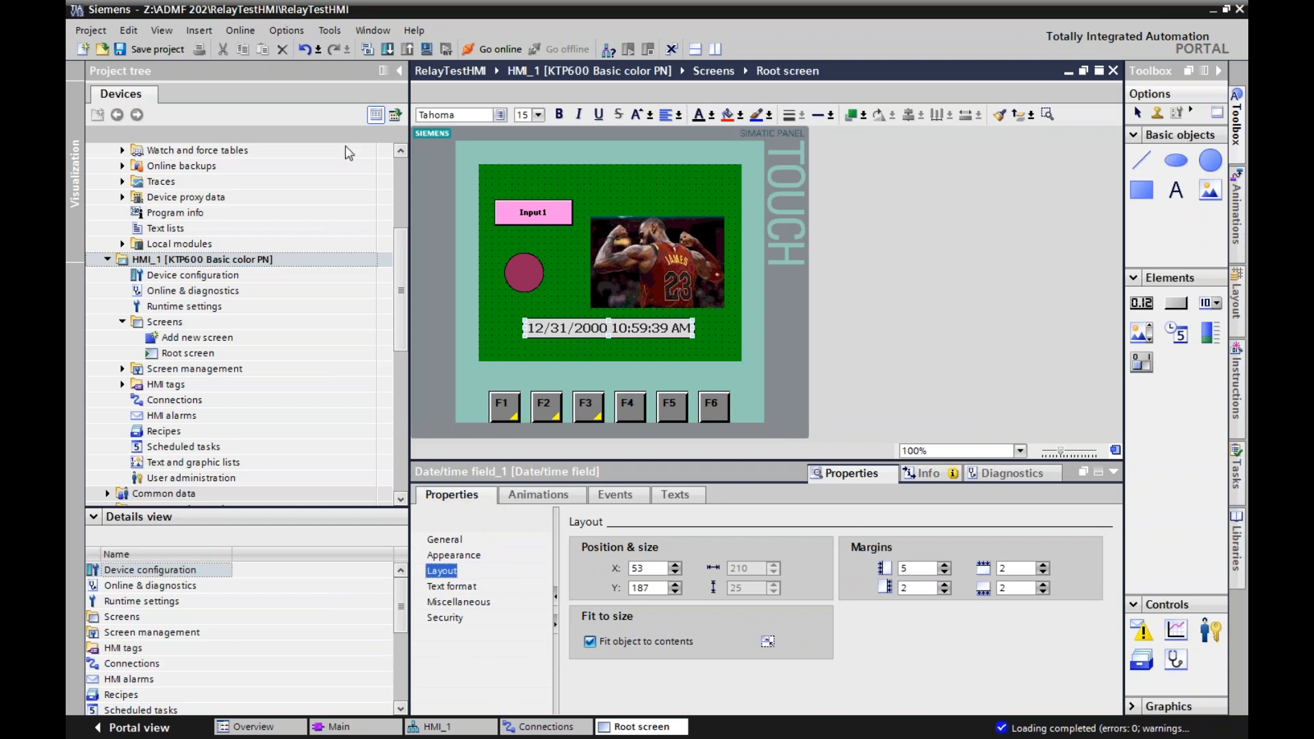
# - Start a download of only the software changes to HMI_1, and bring up the YouTube live panel feed during compilation
pyautogui.rightClick(241, 263)
pyautogui.moveTo(343, 435)
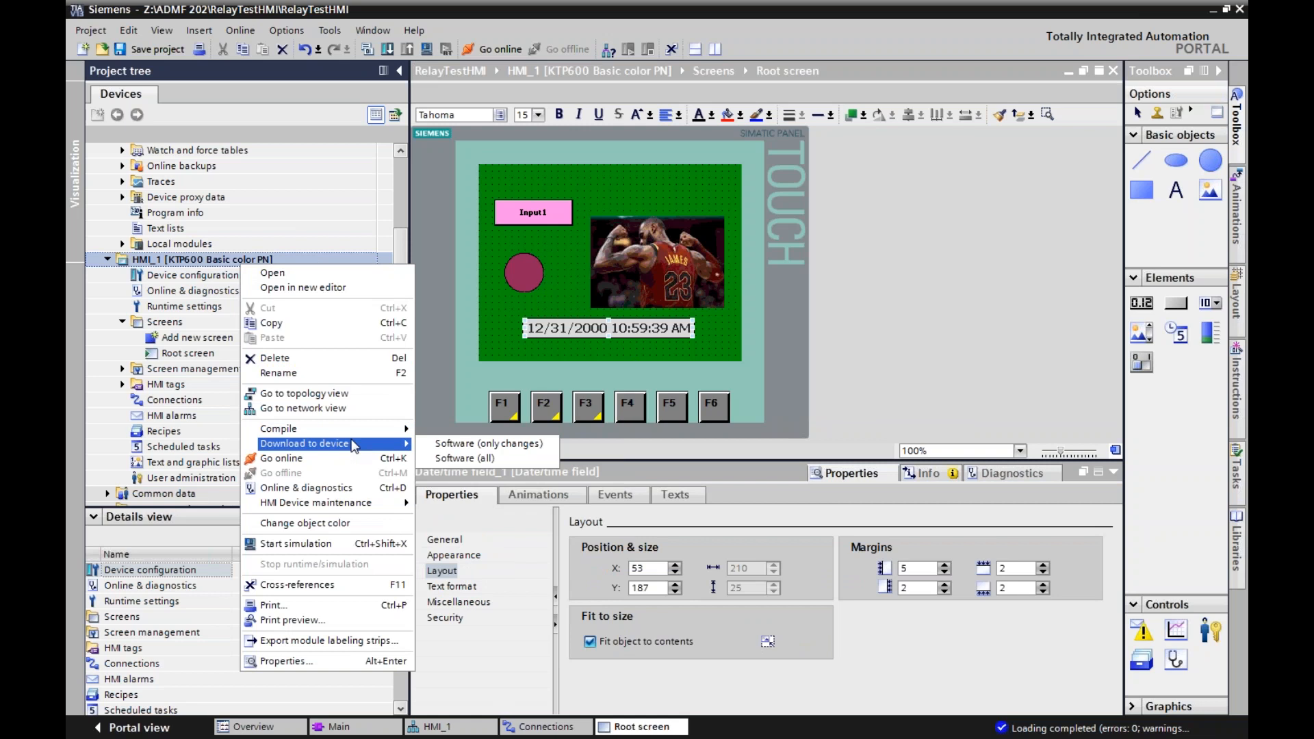
pyautogui.click(495, 443)
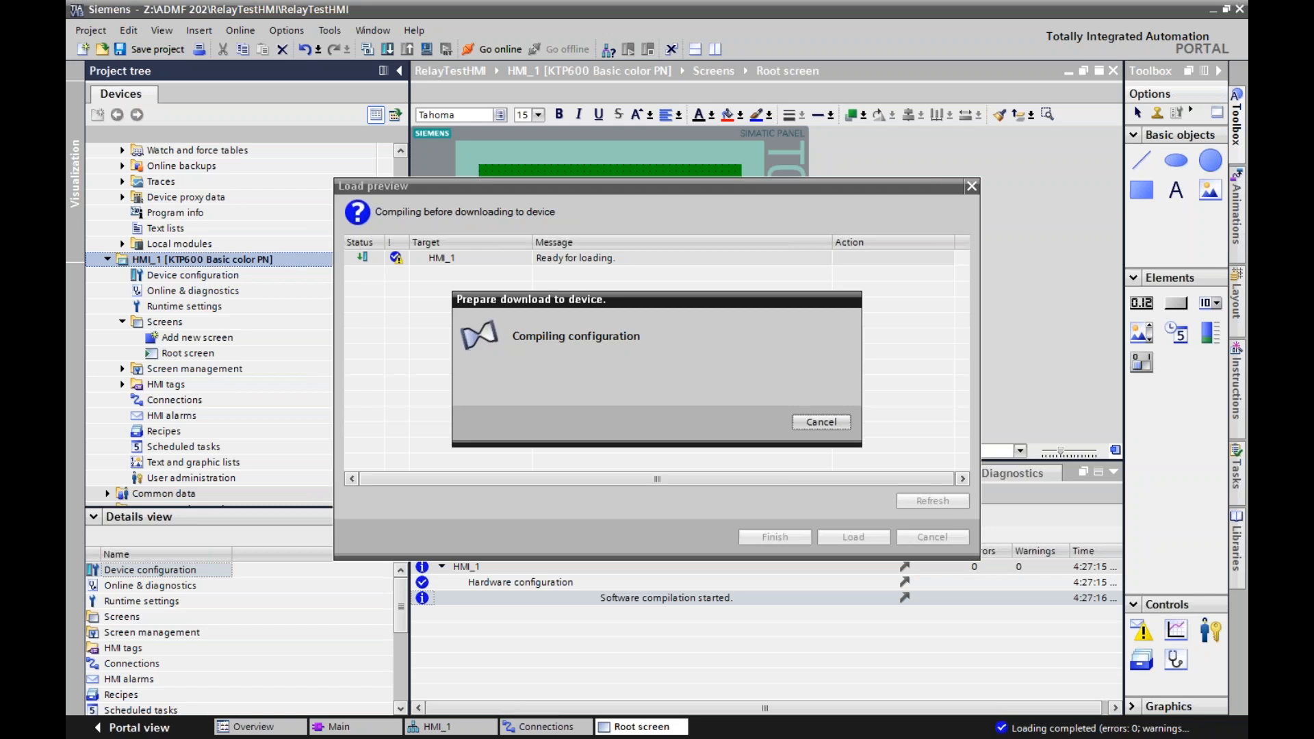
pyautogui.hotkey('alt', 'Tab')
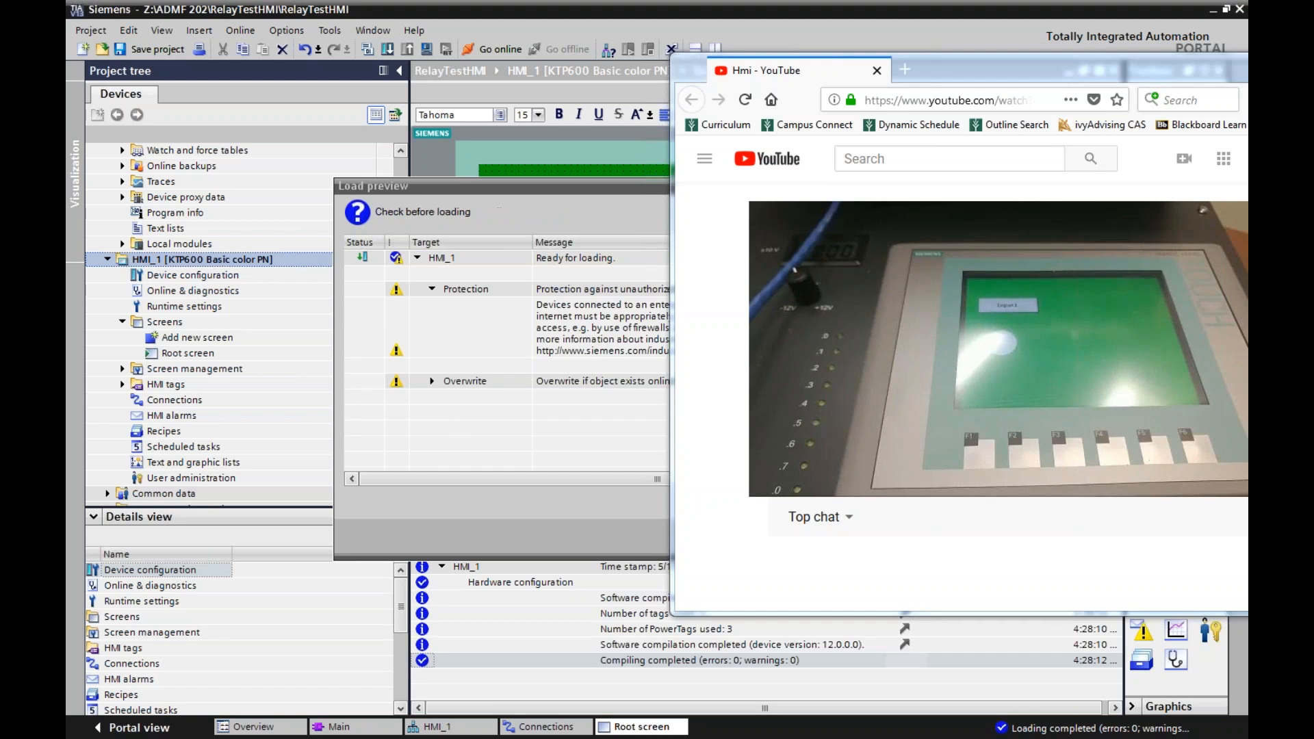
# - Allow Overwrite all in the HMI_1 load preview, load the configuration, and check the date/time field on the panel in the live feed
pyautogui.click(546, 241)
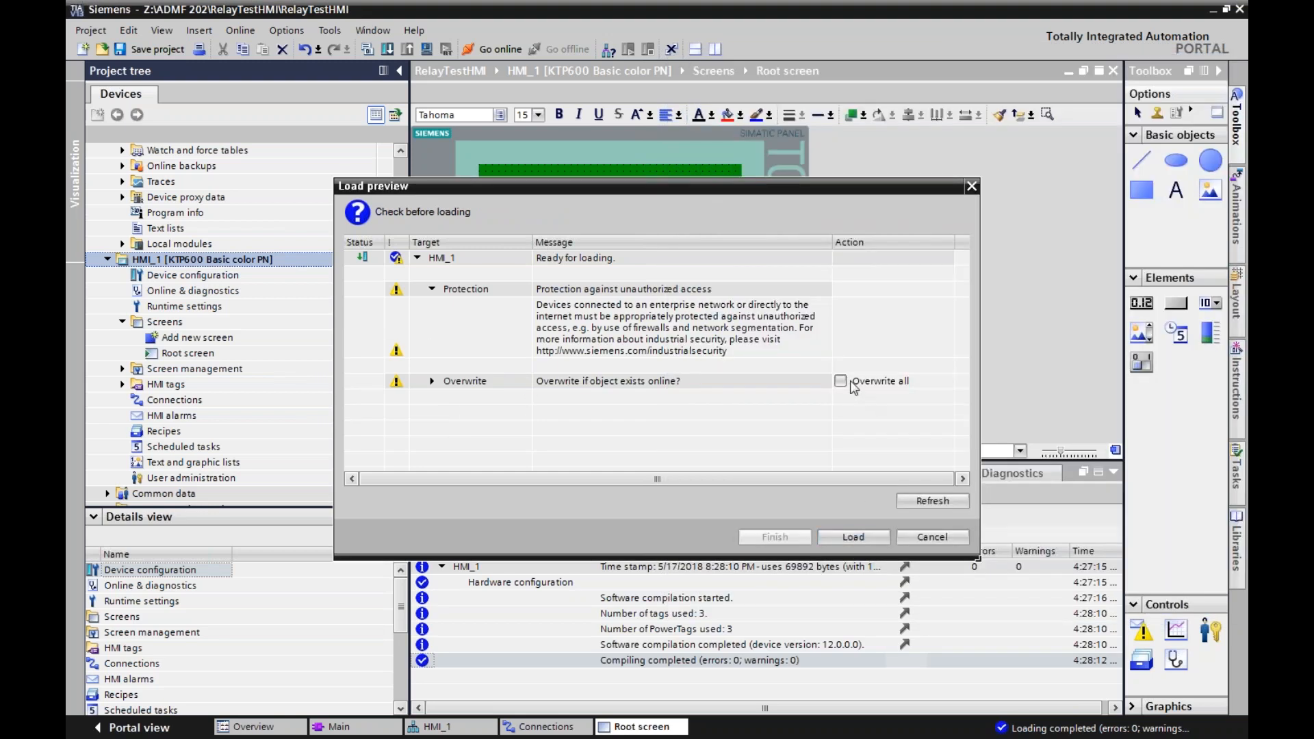
pyautogui.click(842, 381)
pyautogui.click(835, 531)
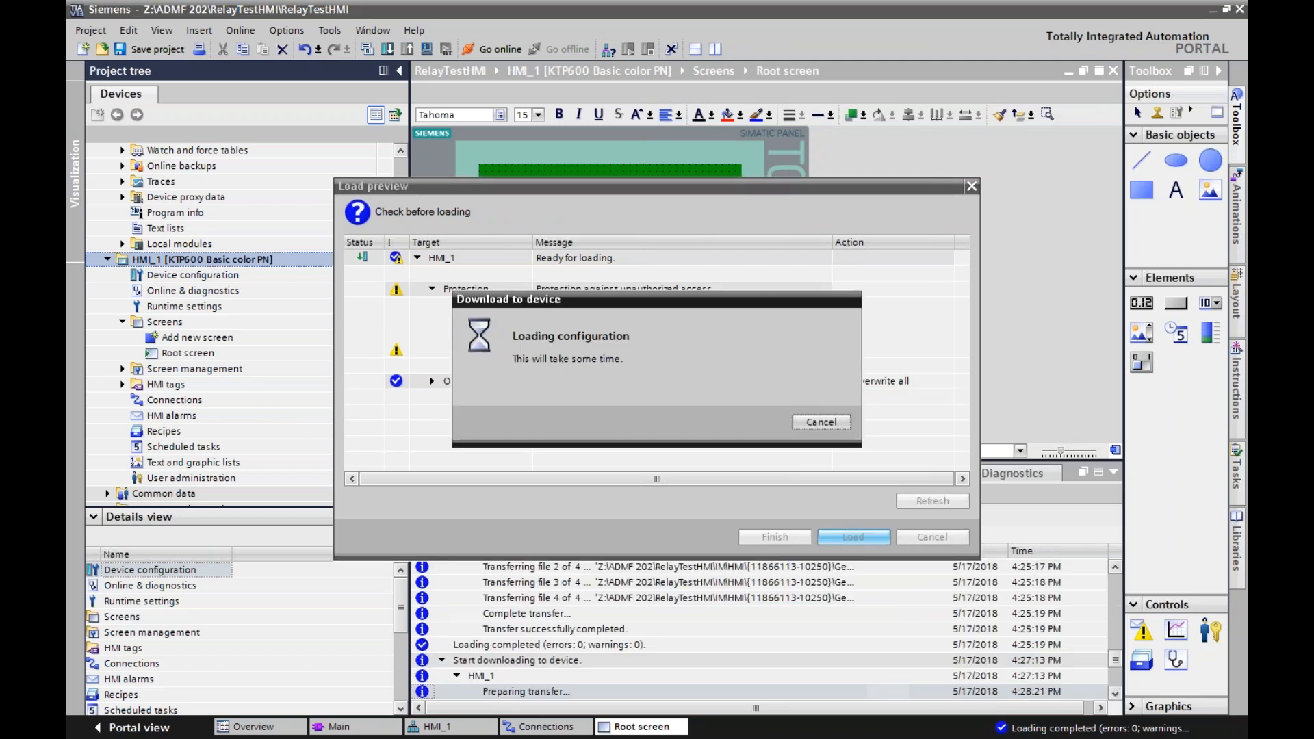
pyautogui.hotkey('alt', 'Tab')
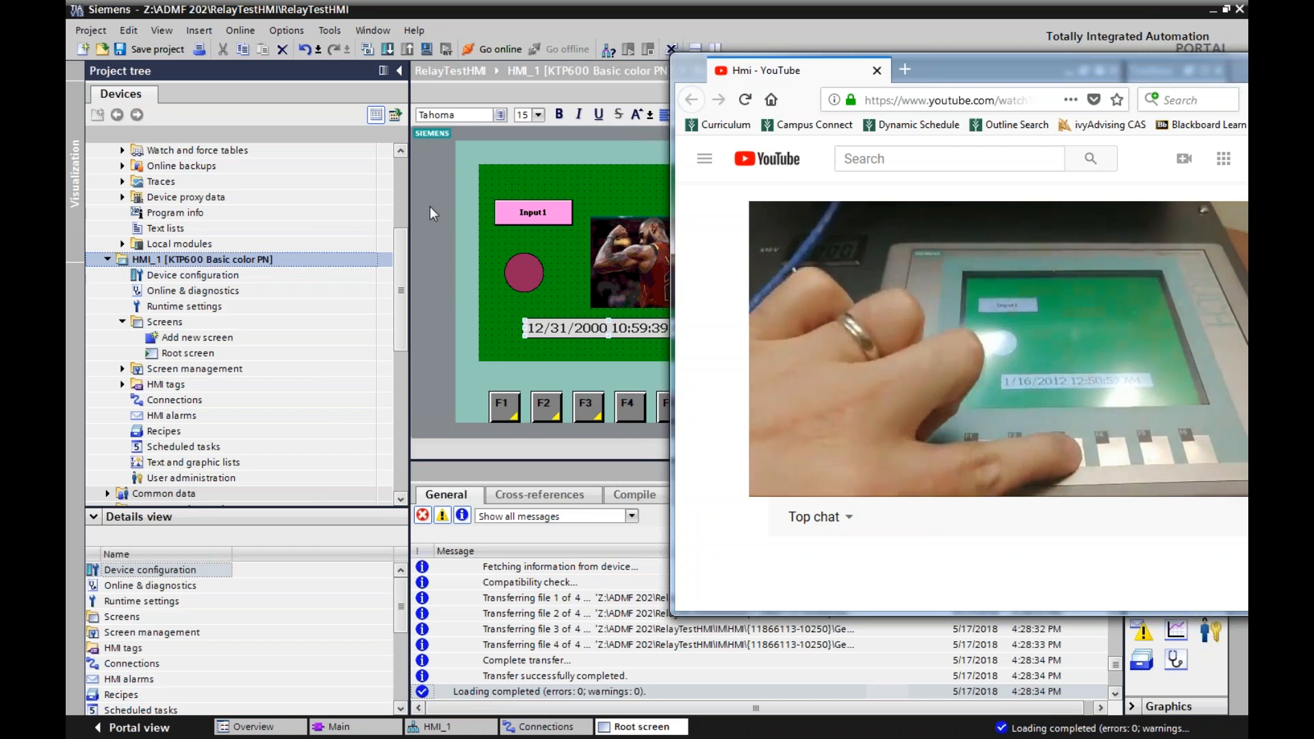
pyautogui.moveTo(397, 277); pyautogui.dragTo(400, 170)
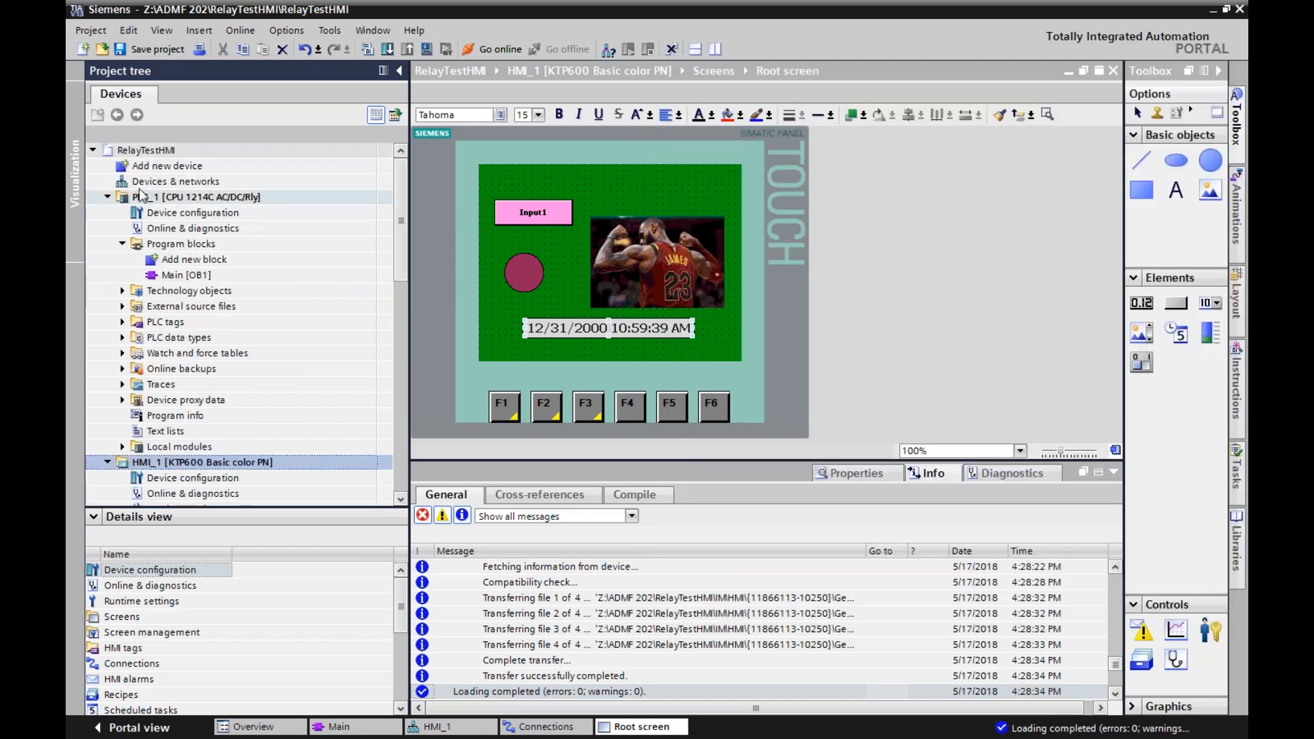